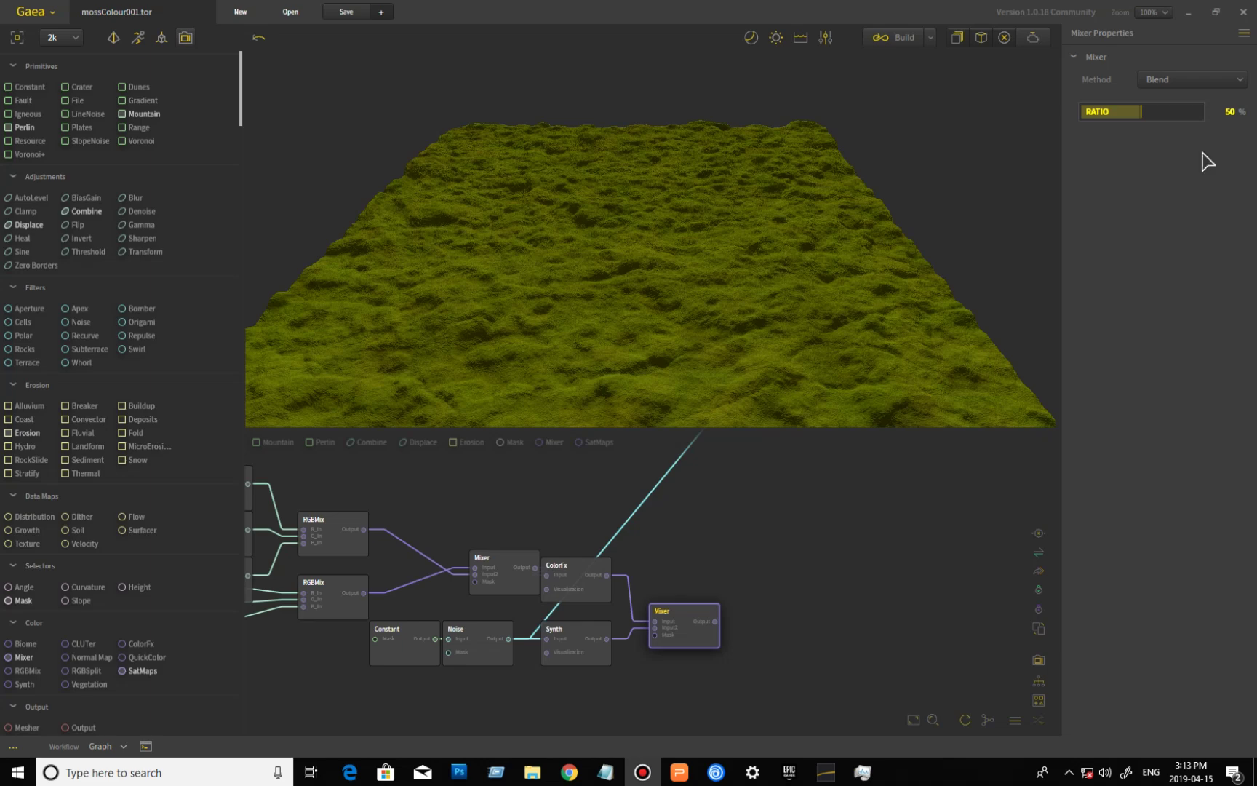
Show the Terrain Definition panel: base 0 m, height 2,600 m, scale 5,000 m.
{"action": "left_click", "coordinate": [825, 39]}
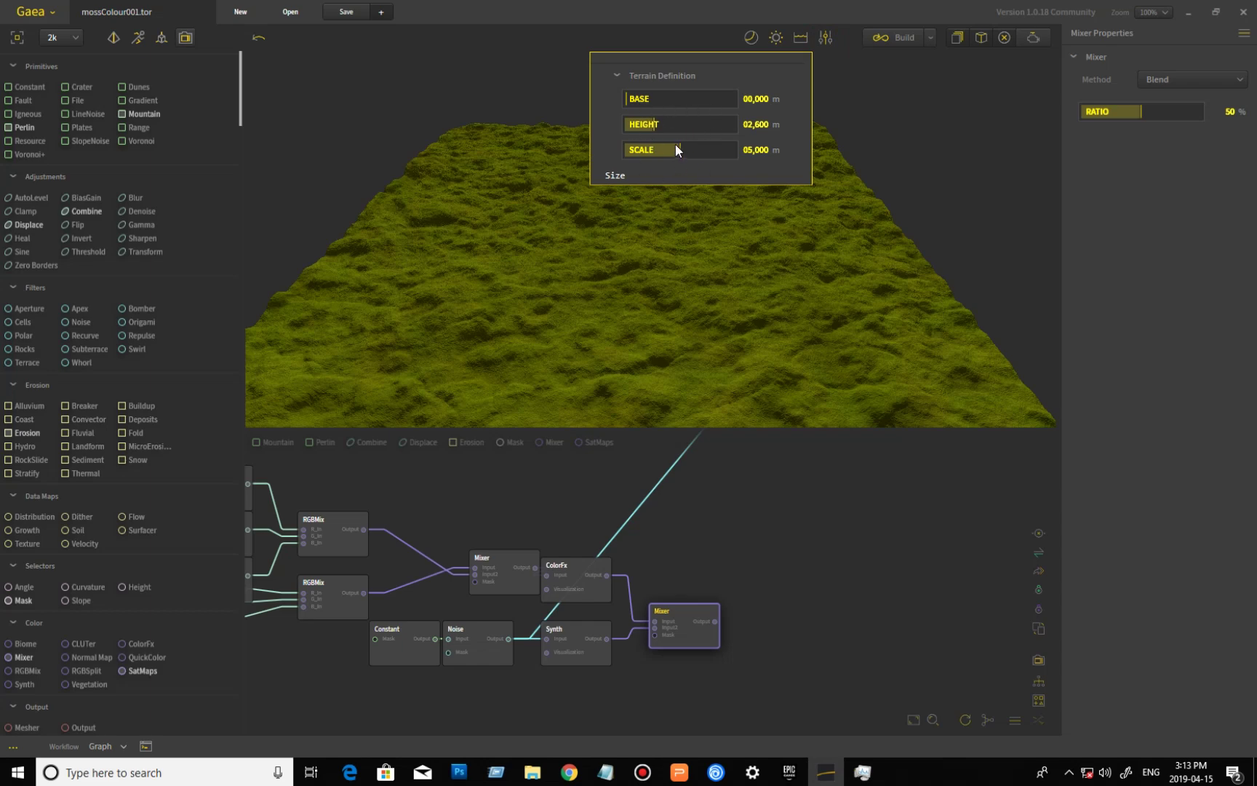
Close the Terrain Definition panel and pan the graph left to the Synth–Mixer colour chain.
{"action": "left_click", "coordinate": [733, 10]}
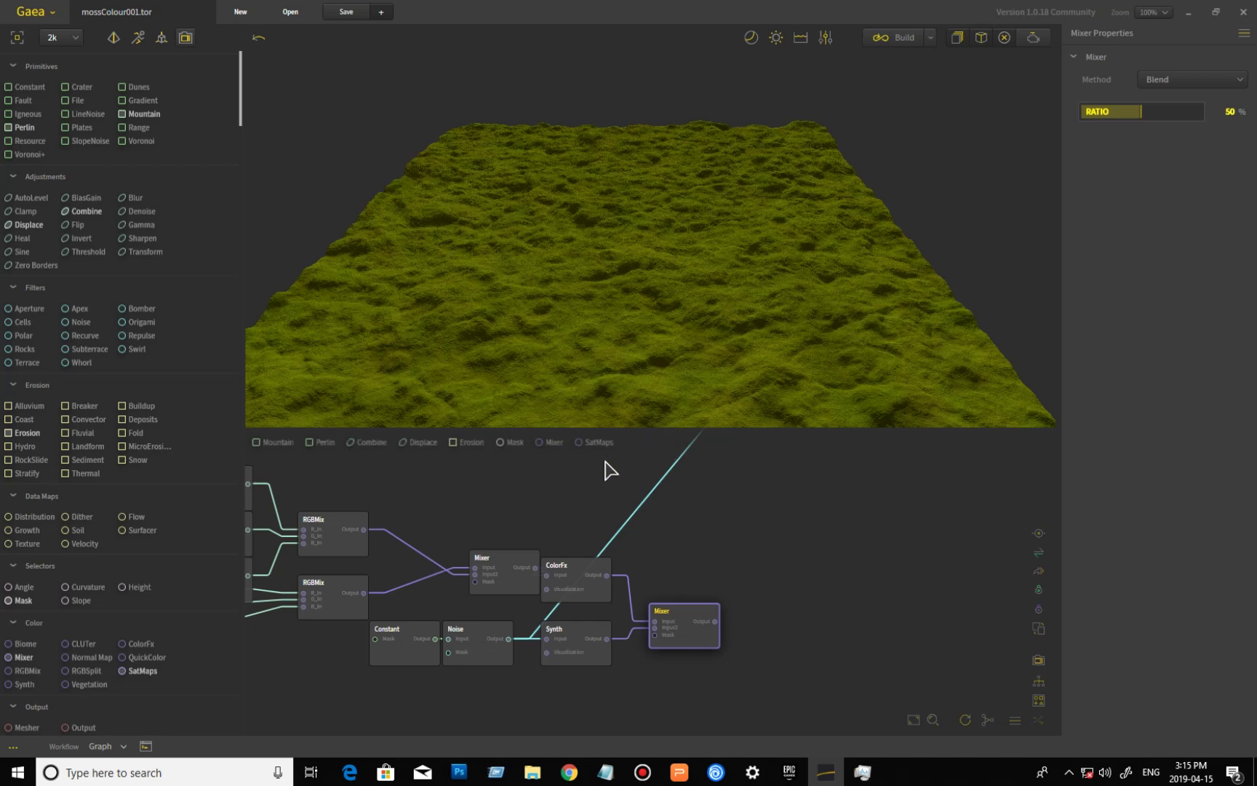
{"action": "middle_click_drag", "start_coordinate": [402, 507], "coordinate": [842, 547]}
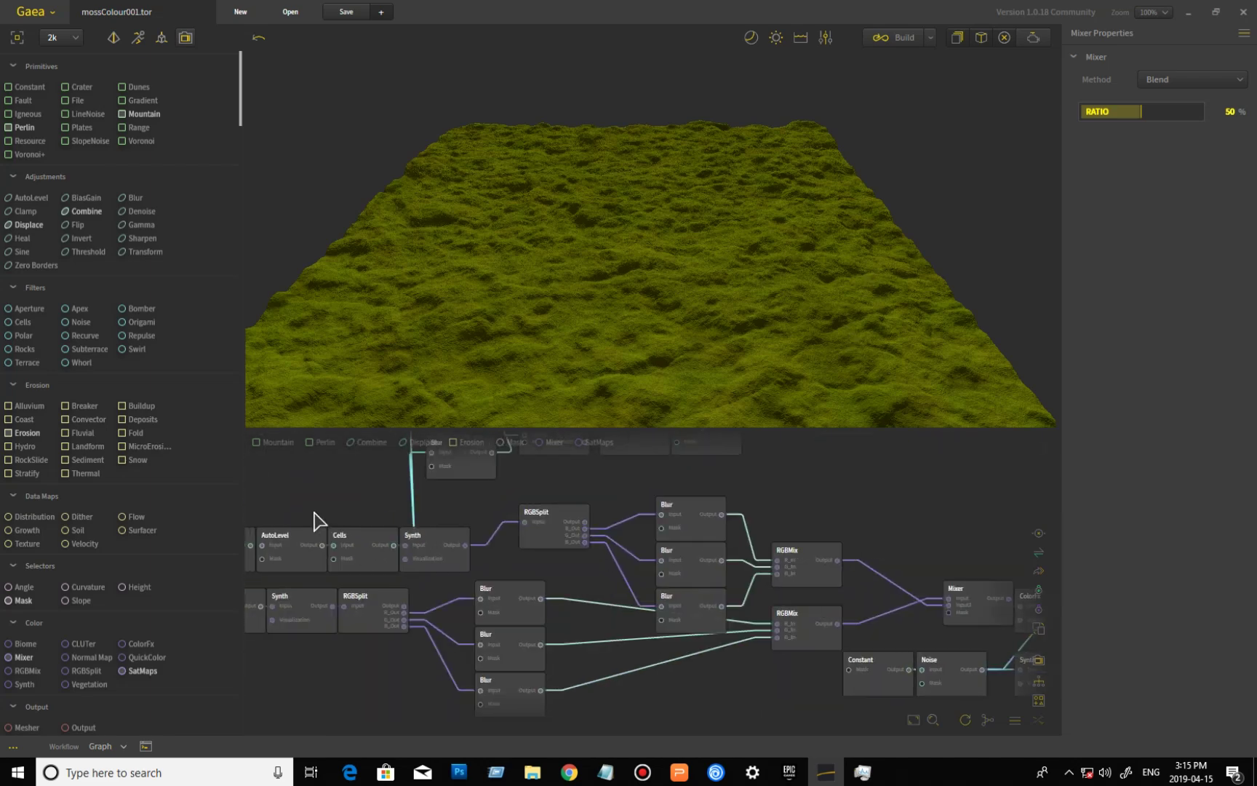
Mark the Constant node at the chain start for export, then preview the Noise speckle output.
{"action": "middle_click_drag", "start_coordinate": [317, 520], "coordinate": [696, 508]}
{"action": "left_click", "coordinate": [517, 571]}
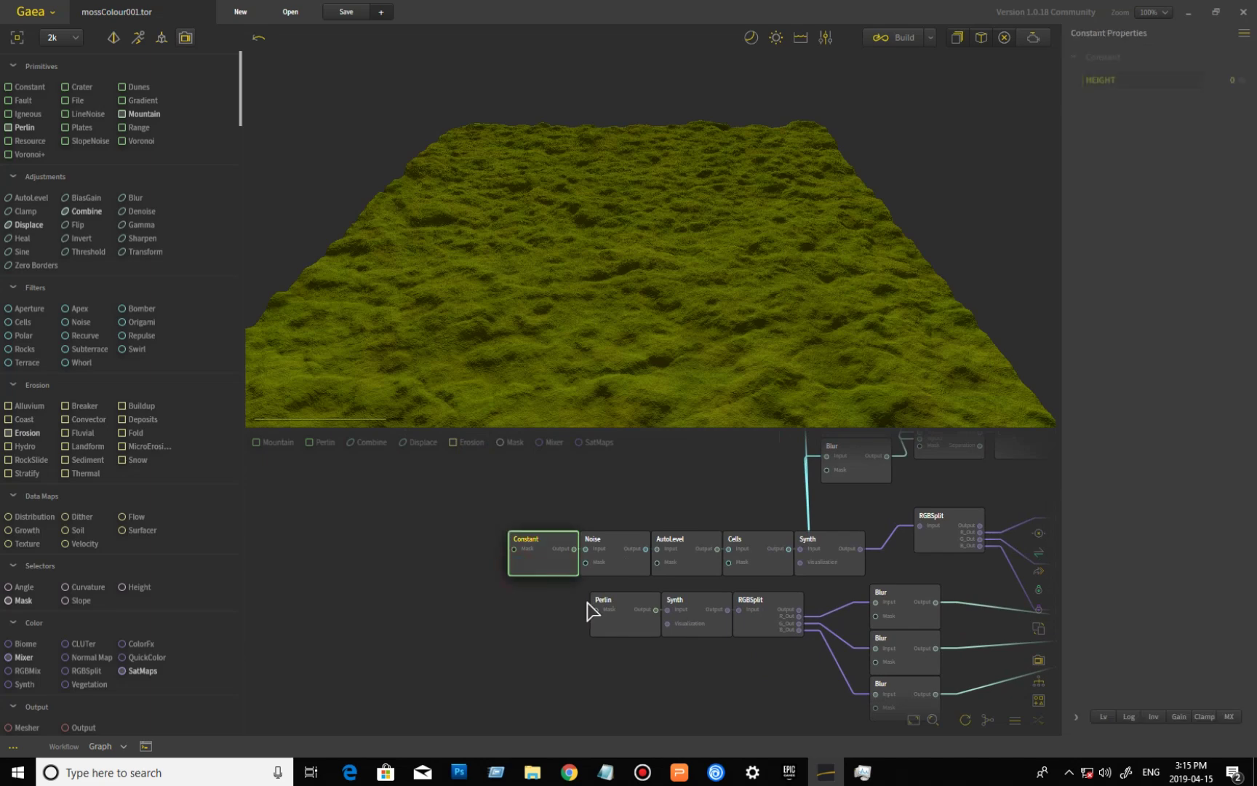
{"action": "right_click", "coordinate": [544, 555]}
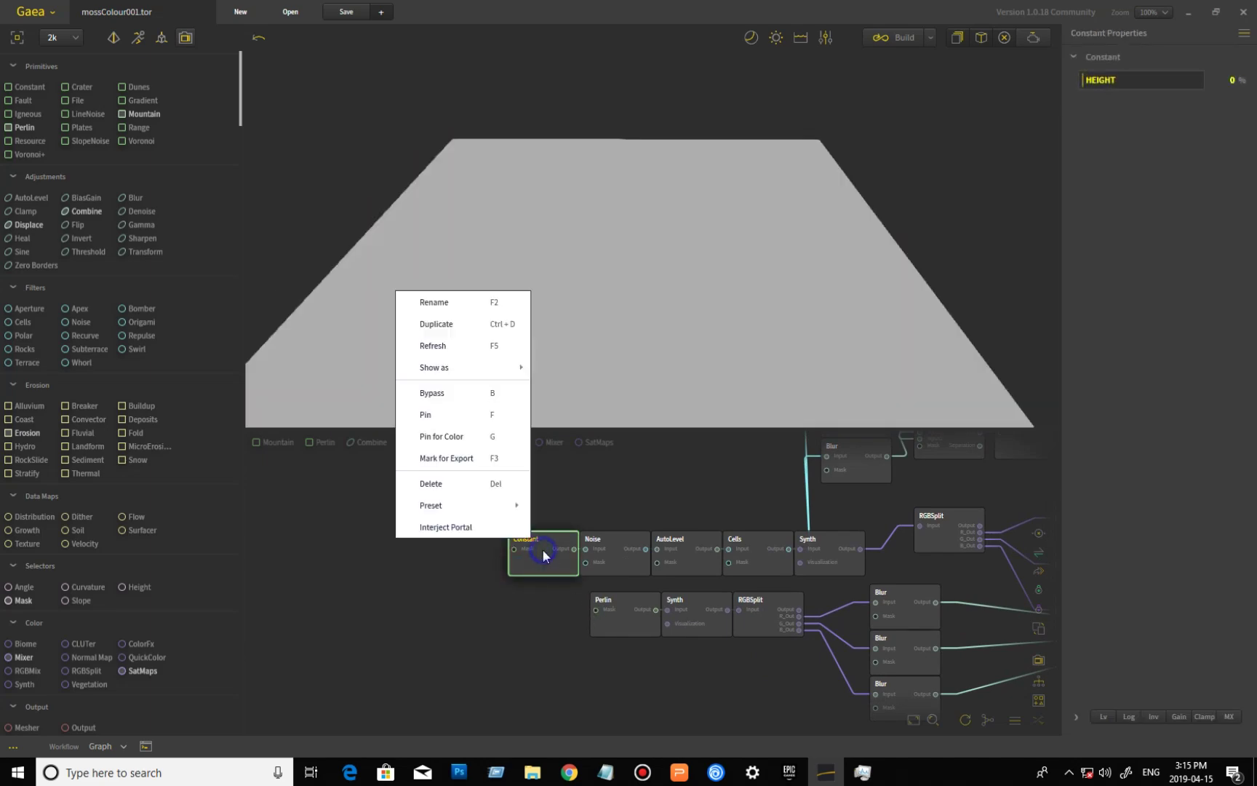
{"action": "left_click", "coordinate": [475, 458]}
{"action": "middle_click_drag", "start_coordinate": [552, 635], "coordinate": [440, 637]}
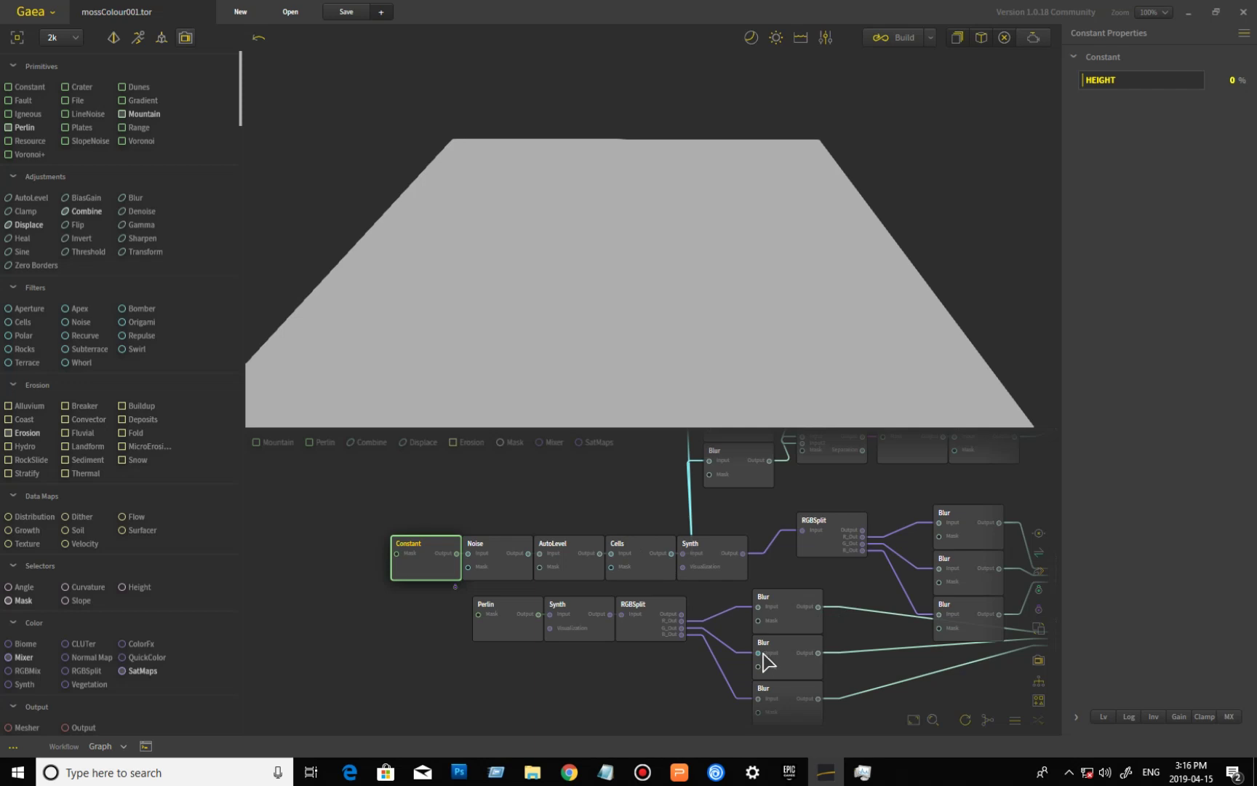
{"action": "left_click", "coordinate": [503, 576]}
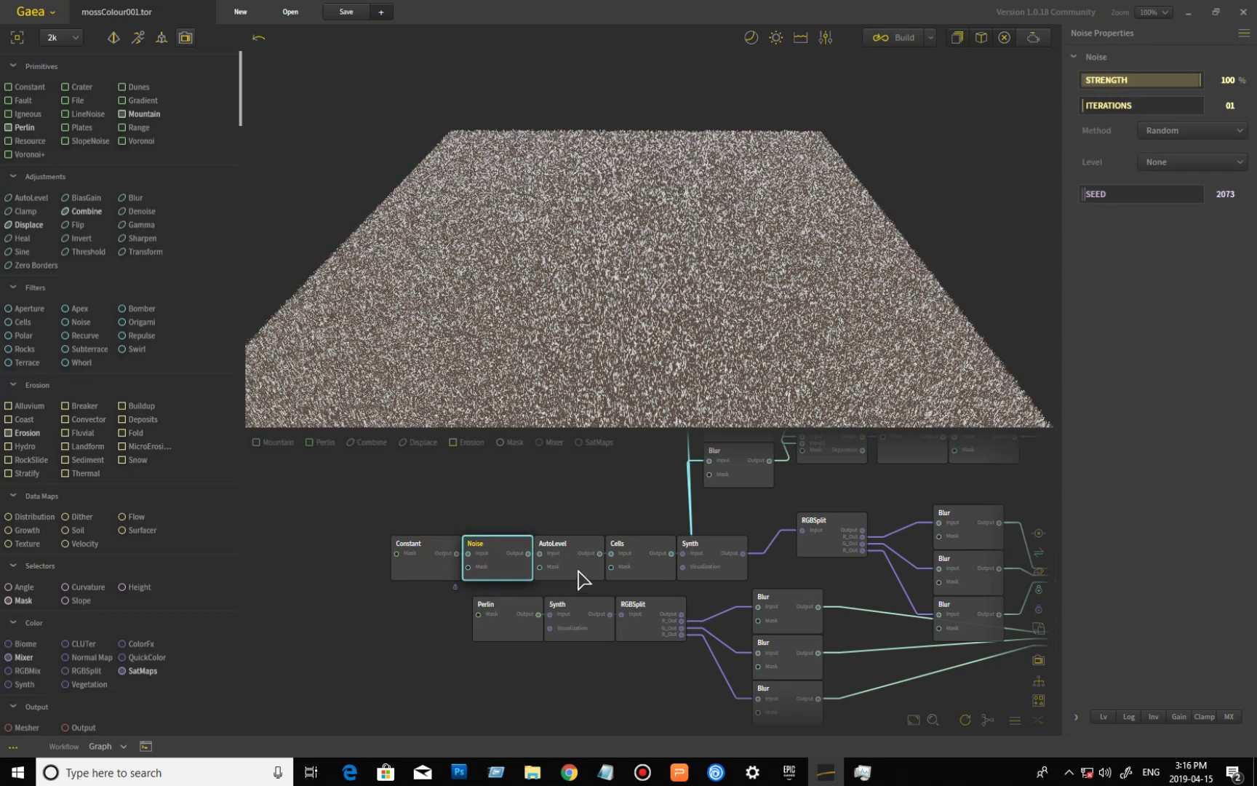
Preview AutoLevel and the blocky Cells columns side-on, then the upper Blur node's output.
{"action": "left_click", "coordinate": [586, 559]}
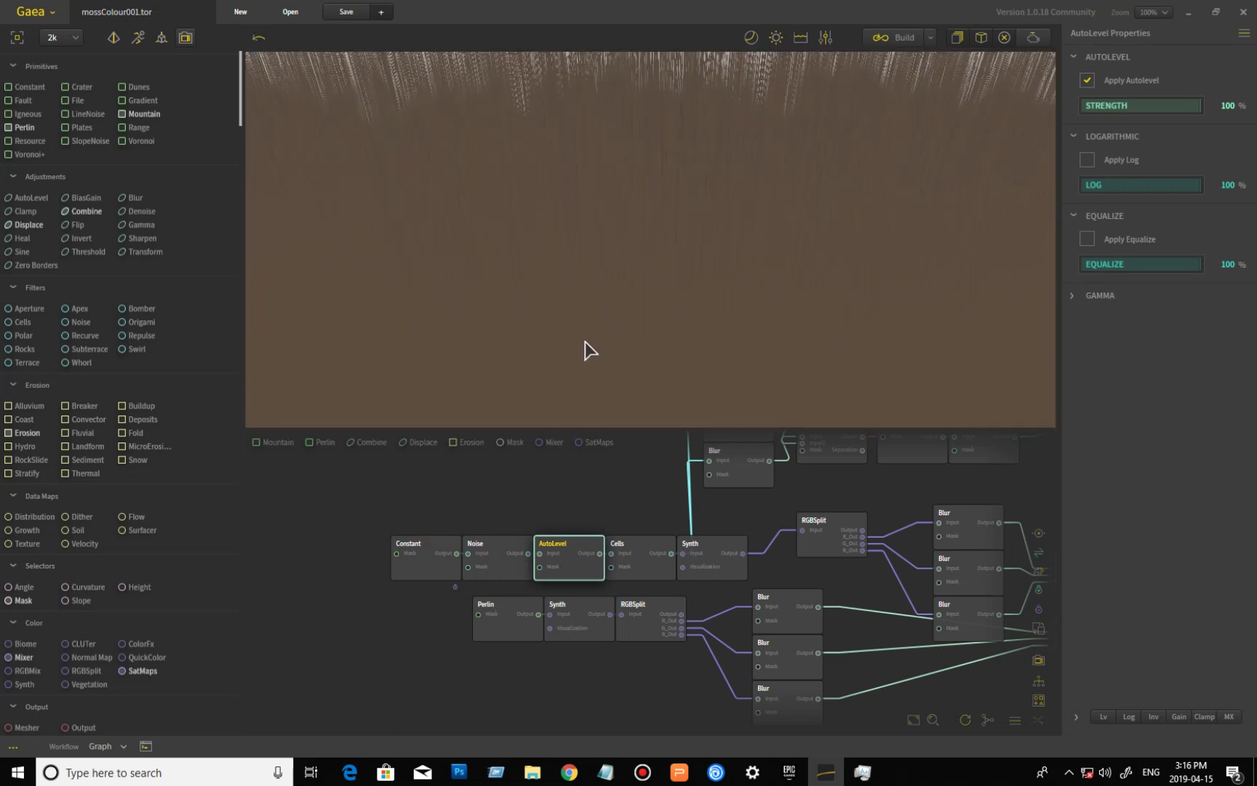
{"action": "left_click", "coordinate": [641, 562]}
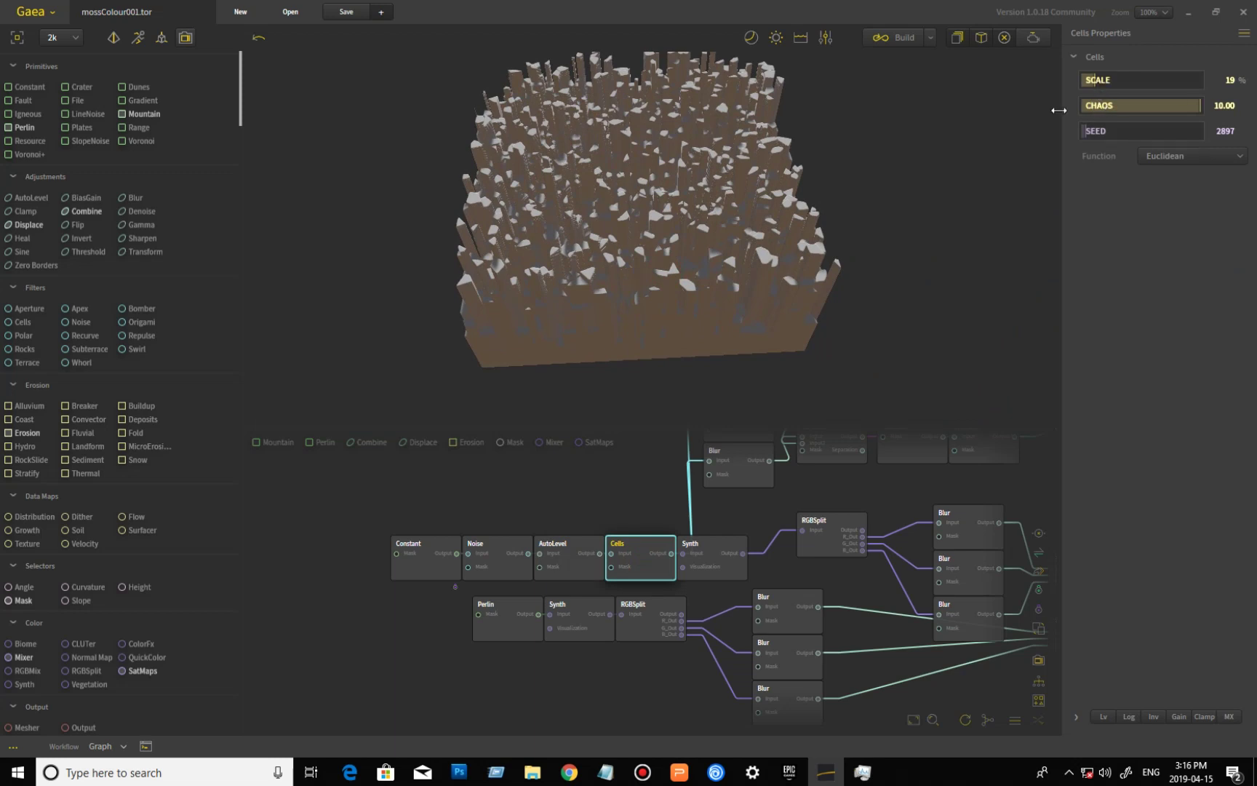
{"action": "scroll", "coordinate": [722, 239], "scroll_direction": "up", "scroll_amount": 3}
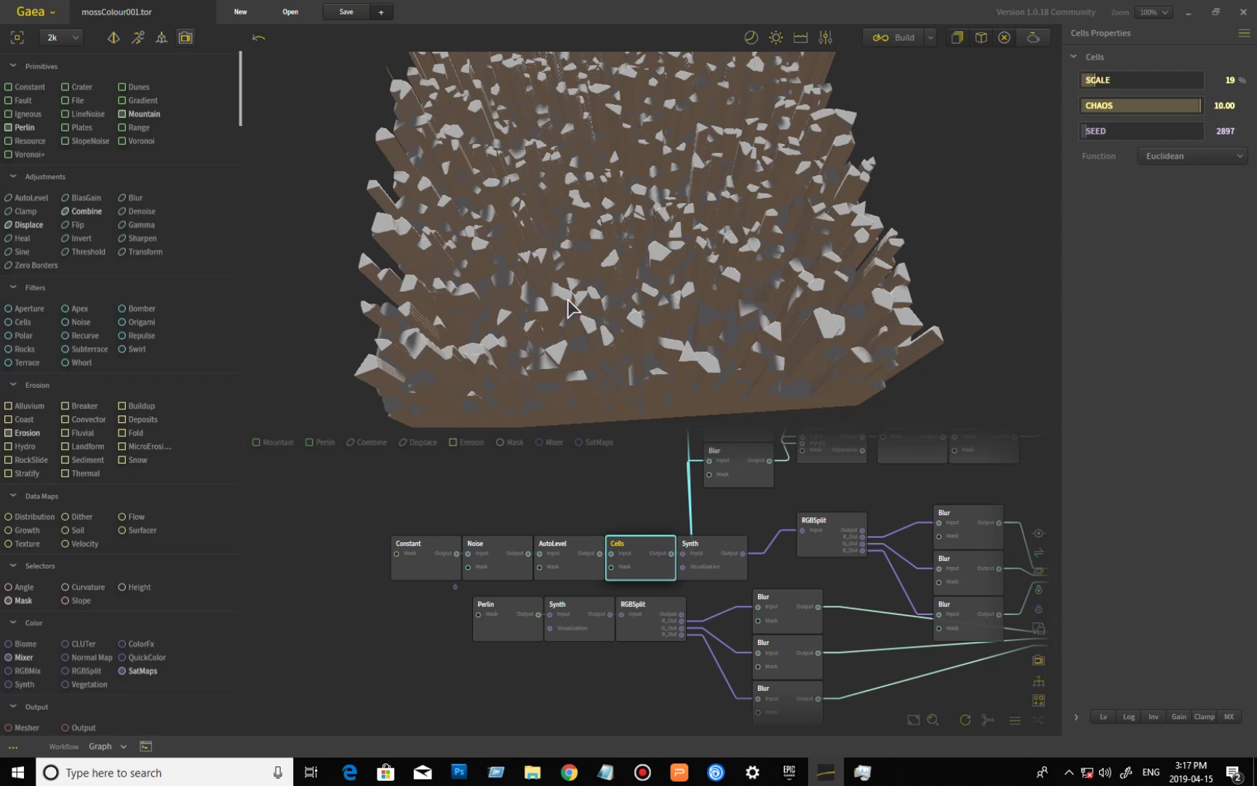
{"action": "left_click_drag", "start_coordinate": [541, 238], "coordinate": [604, 437]}
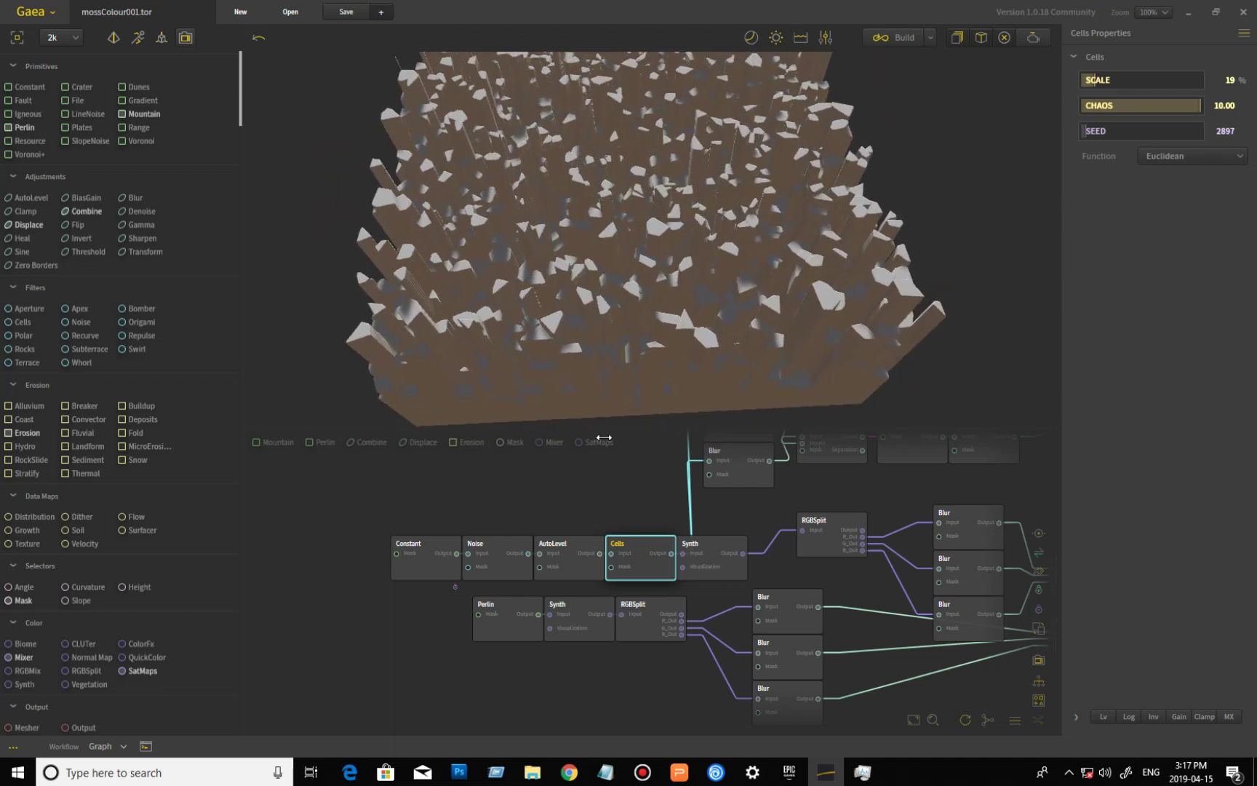
{"action": "middle_click_drag", "start_coordinate": [721, 521], "coordinate": [622, 611]}
{"action": "left_click", "coordinate": [643, 525]}
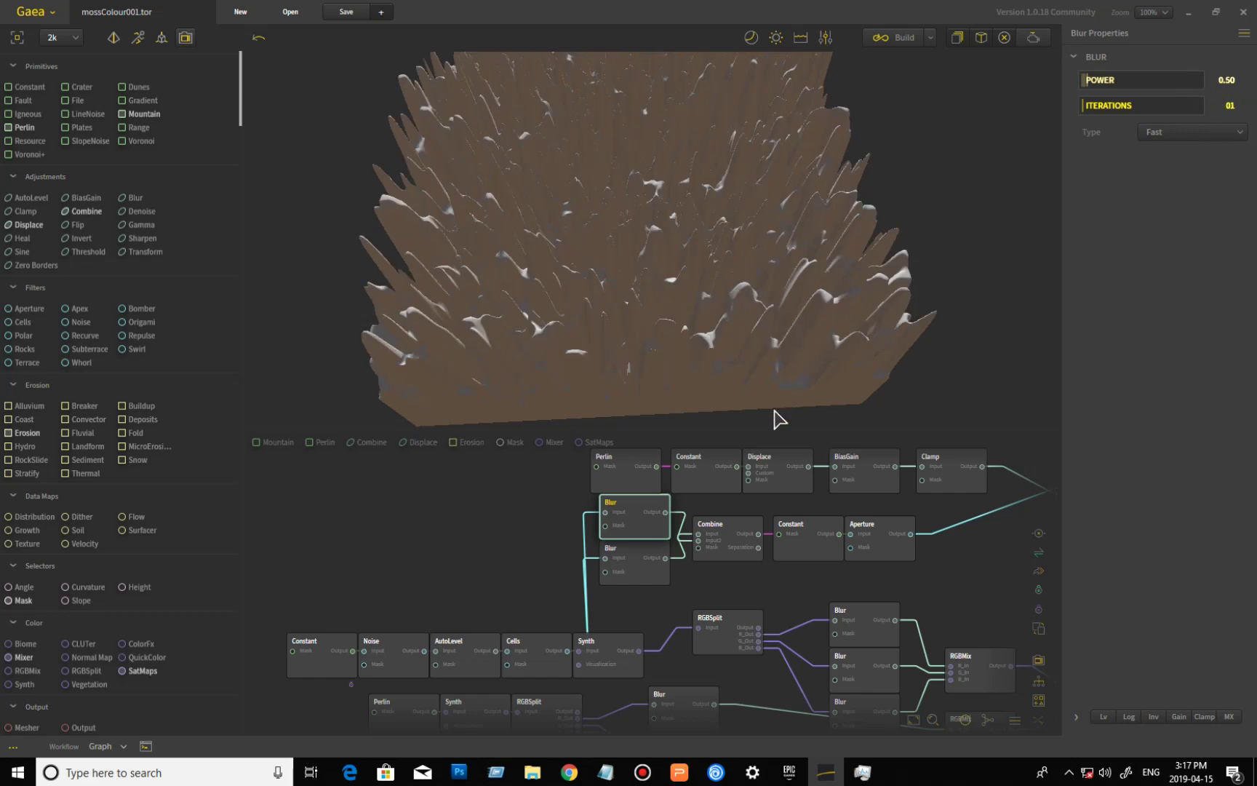
Preview the lower Blur, the Combine blend and the Constant node in turn.
{"action": "left_click", "coordinate": [635, 579]}
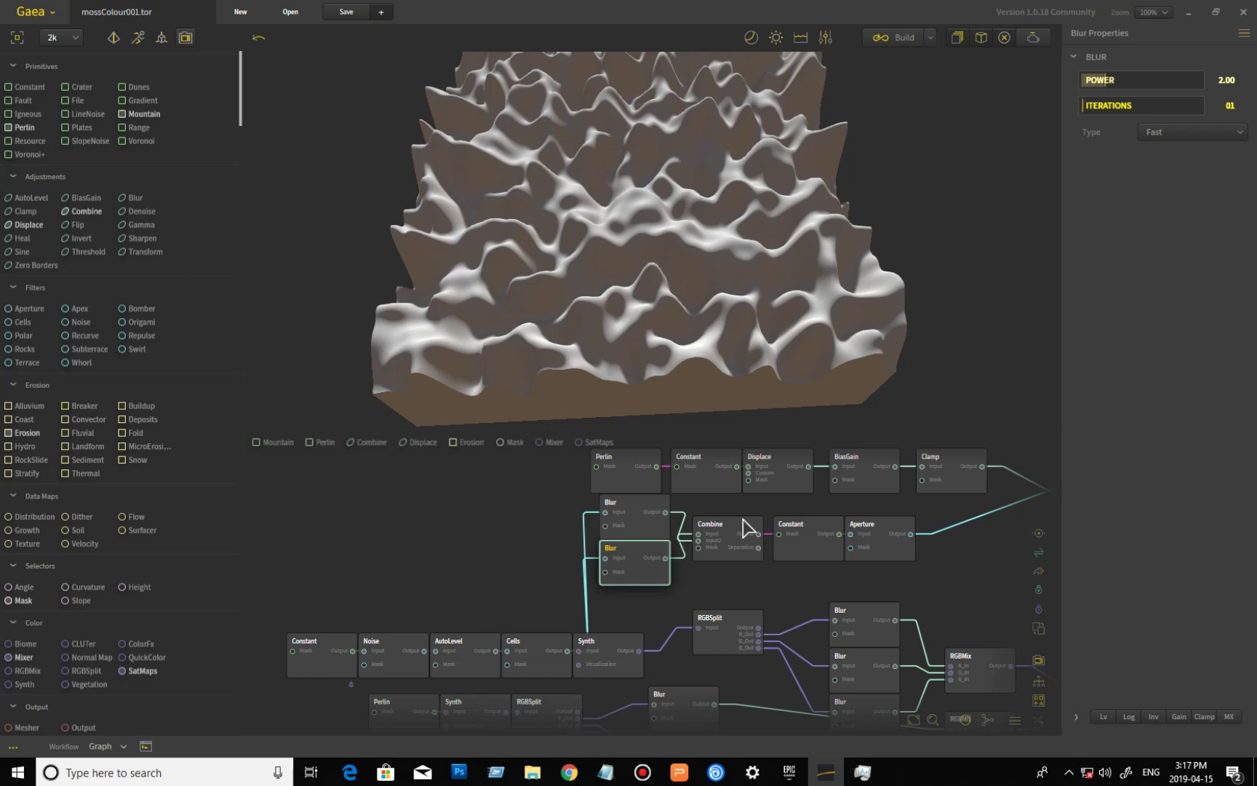
{"action": "left_click", "coordinate": [736, 544]}
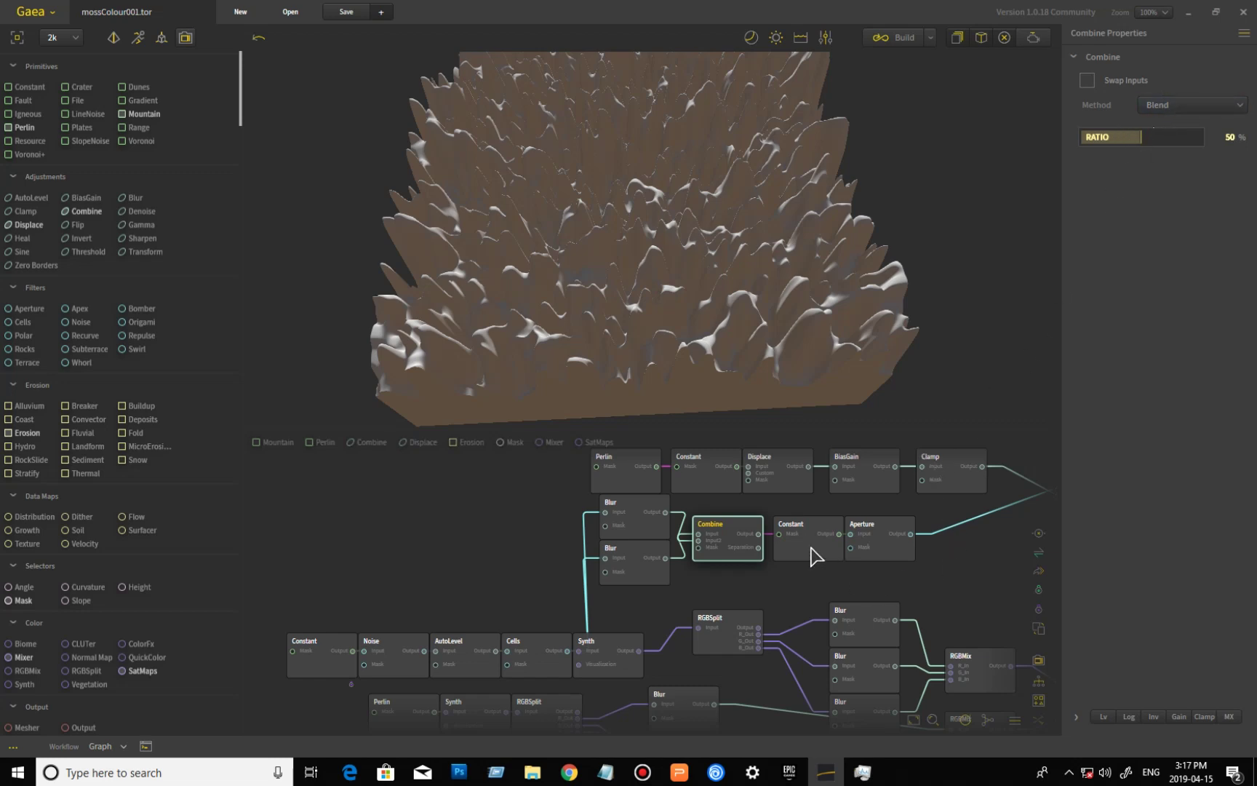
{"action": "left_click", "coordinate": [811, 555]}
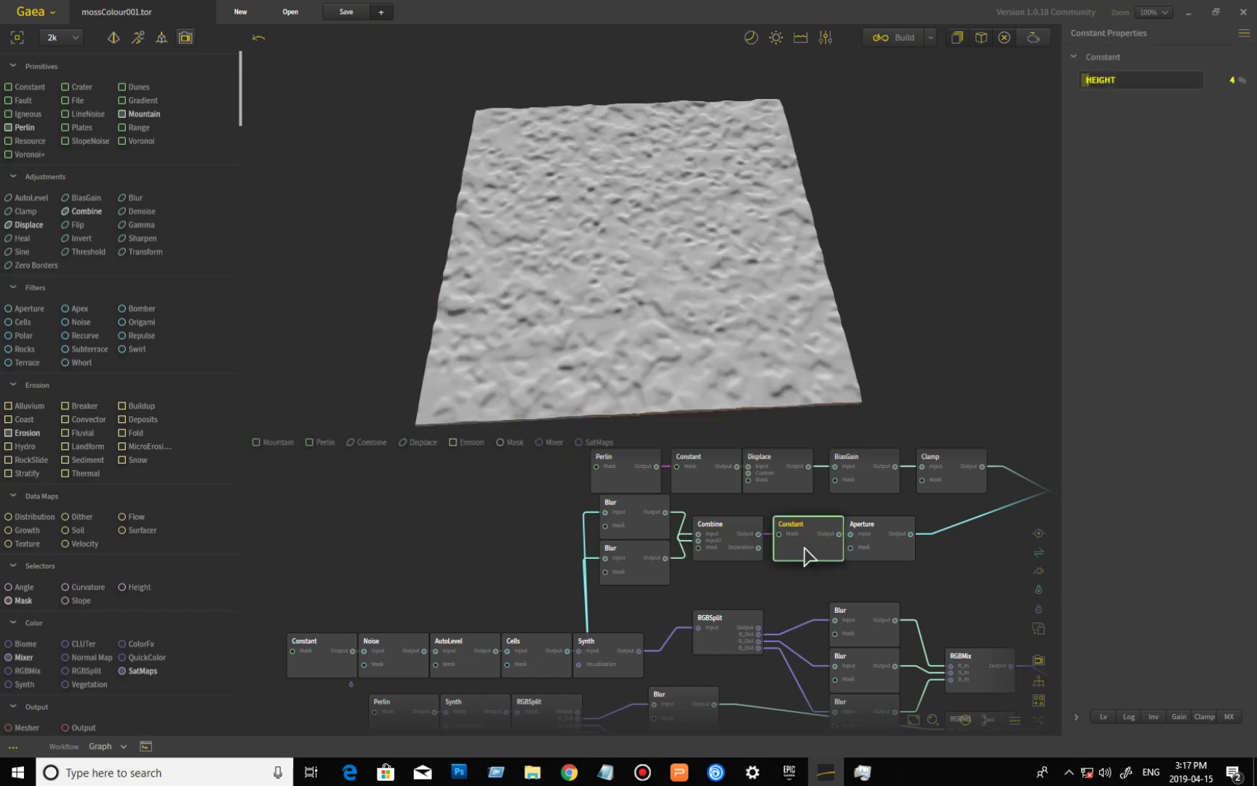
{"action": "scroll", "coordinate": [811, 560], "scroll_direction": "up", "scroll_amount": 3}
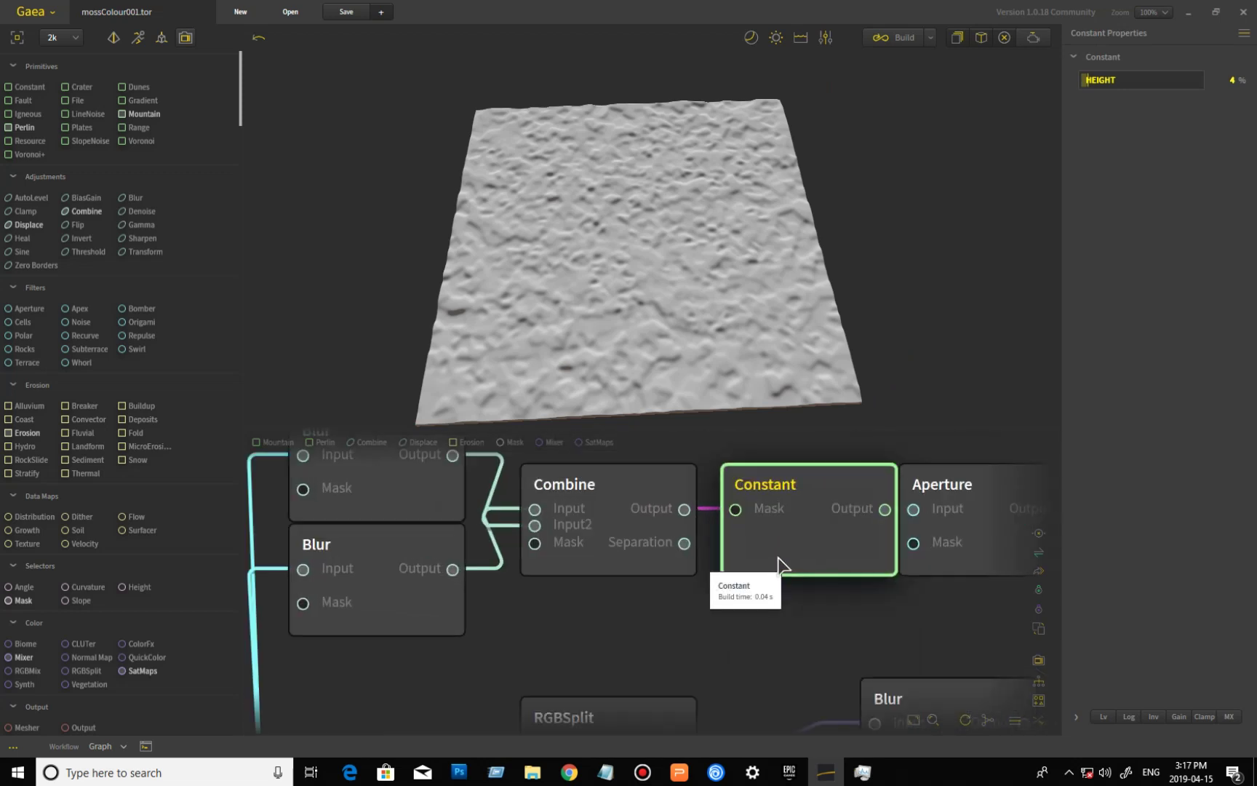
{"action": "middle_click_drag", "start_coordinate": [778, 566], "coordinate": [701, 580]}
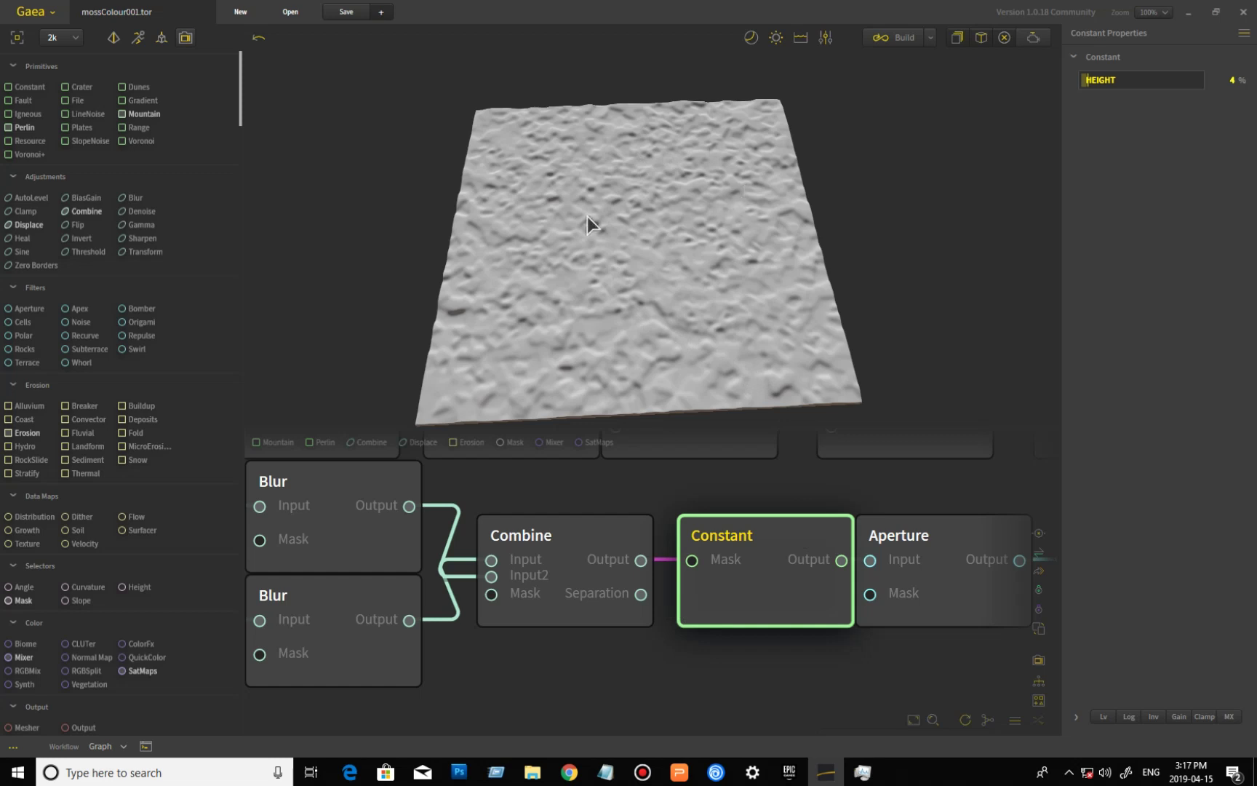
Orbit the Constant's shallow bumpy surface at 4% height, then preview the Aperture output.
{"action": "mouse_move", "coordinate": [589, 288]}
{"action": "left_mouse_down"}
{"action": "mouse_move", "coordinate": [717, 348]}
{"action": "mouse_move", "coordinate": [687, 365]}
{"action": "mouse_move", "coordinate": [643, 325]}
{"action": "mouse_move", "coordinate": [643, 301]}
{"action": "left_mouse_up"}
{"action": "scroll", "coordinate": [688, 364], "scroll_direction": "up", "scroll_amount": 3}
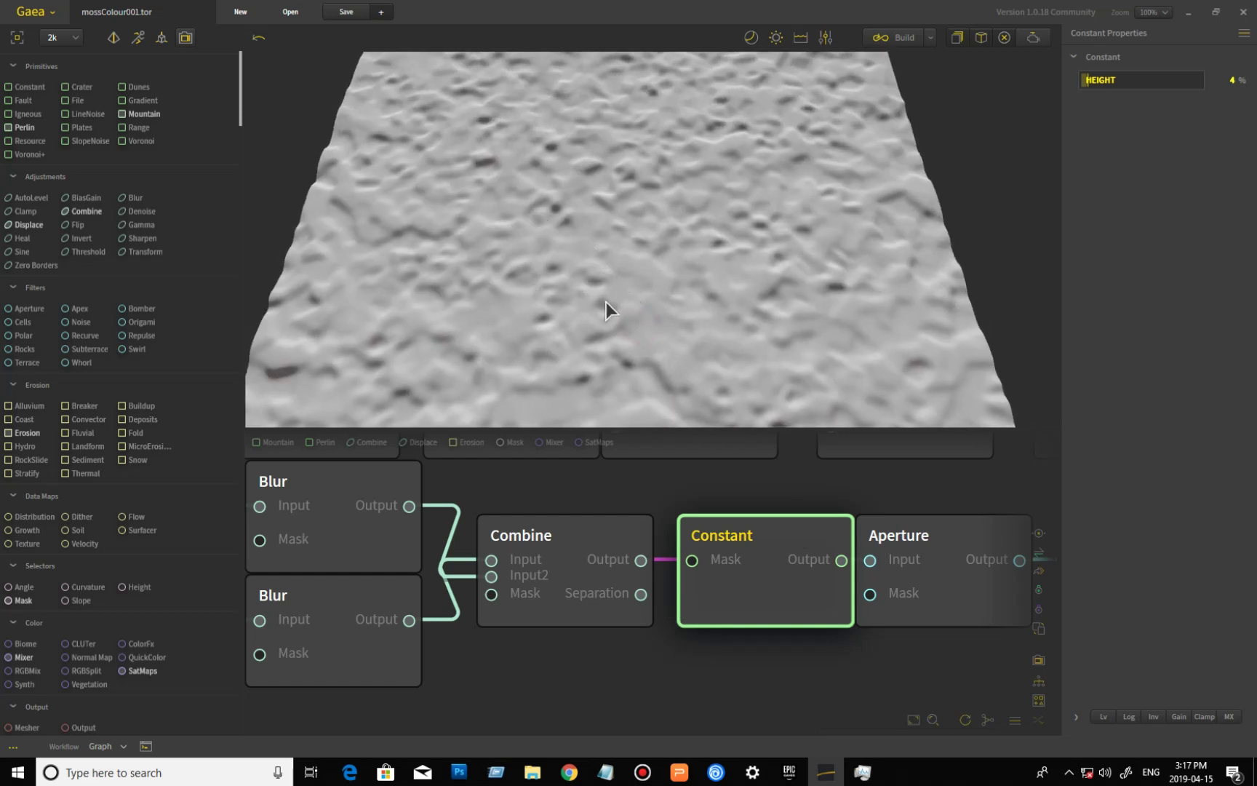
{"action": "left_click_drag", "start_coordinate": [692, 259], "coordinate": [688, 302]}
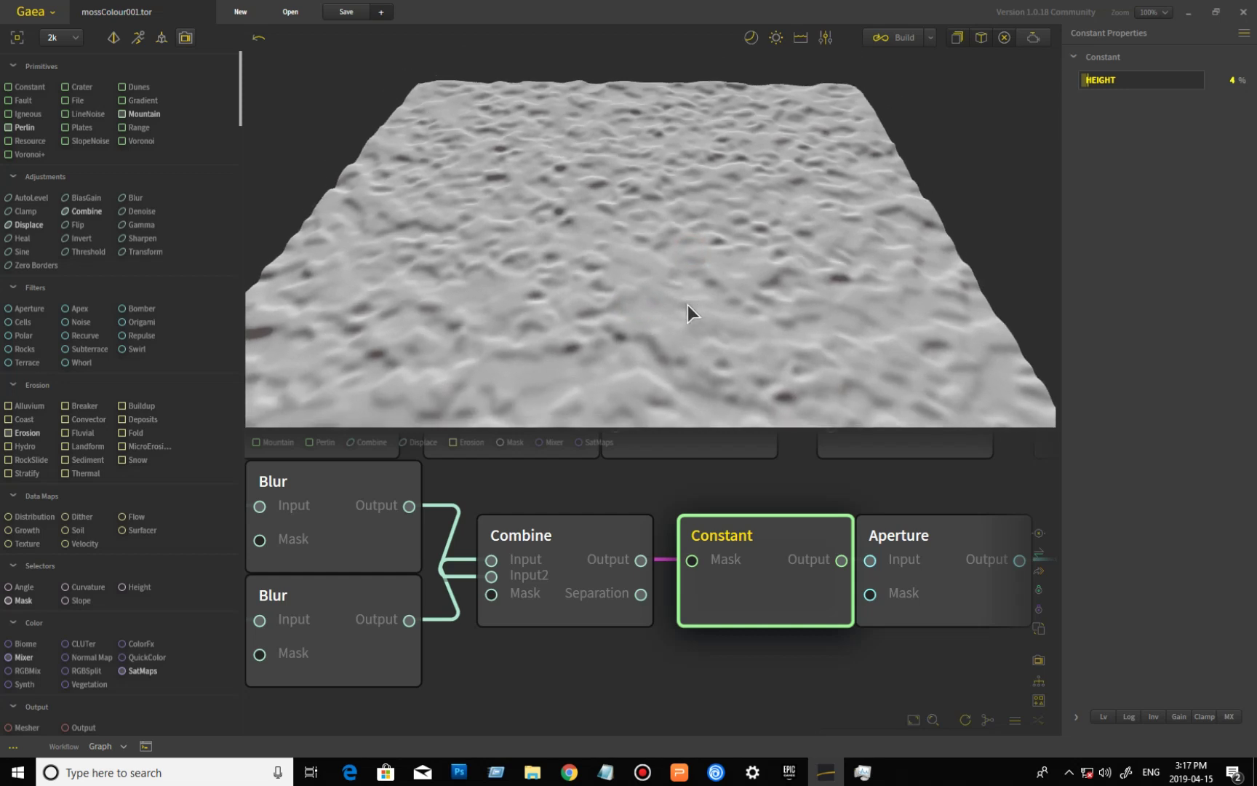
{"action": "scroll", "coordinate": [687, 304], "scroll_direction": "down", "scroll_amount": 2}
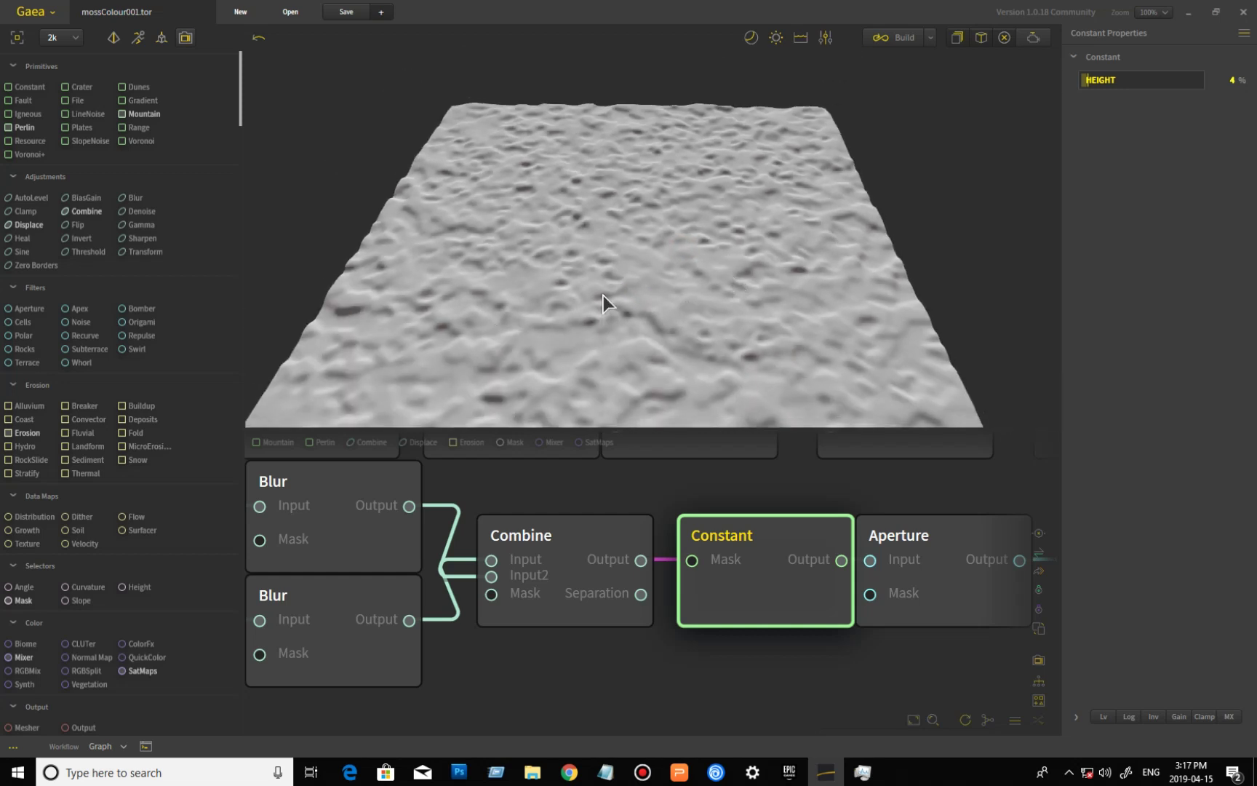
{"action": "left_click_drag", "start_coordinate": [603, 295], "coordinate": [617, 273]}
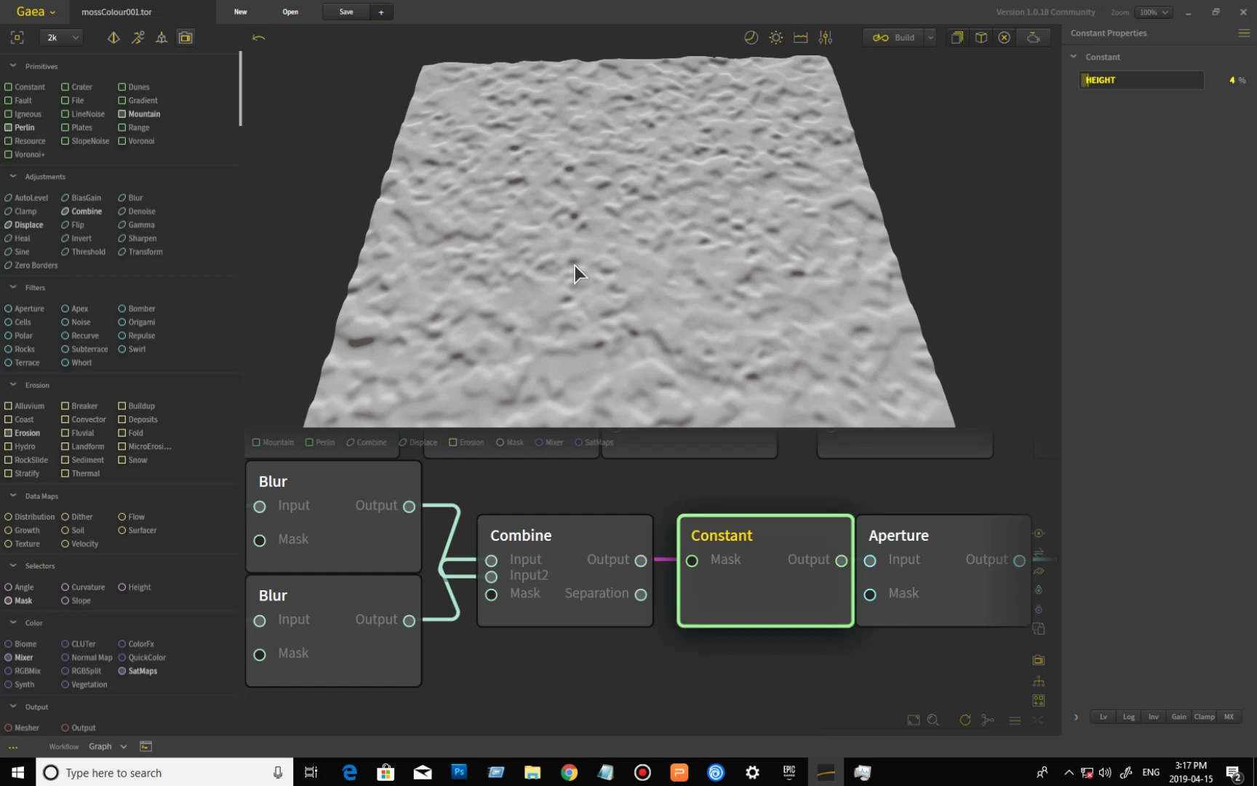
{"action": "left_click", "coordinate": [959, 610]}
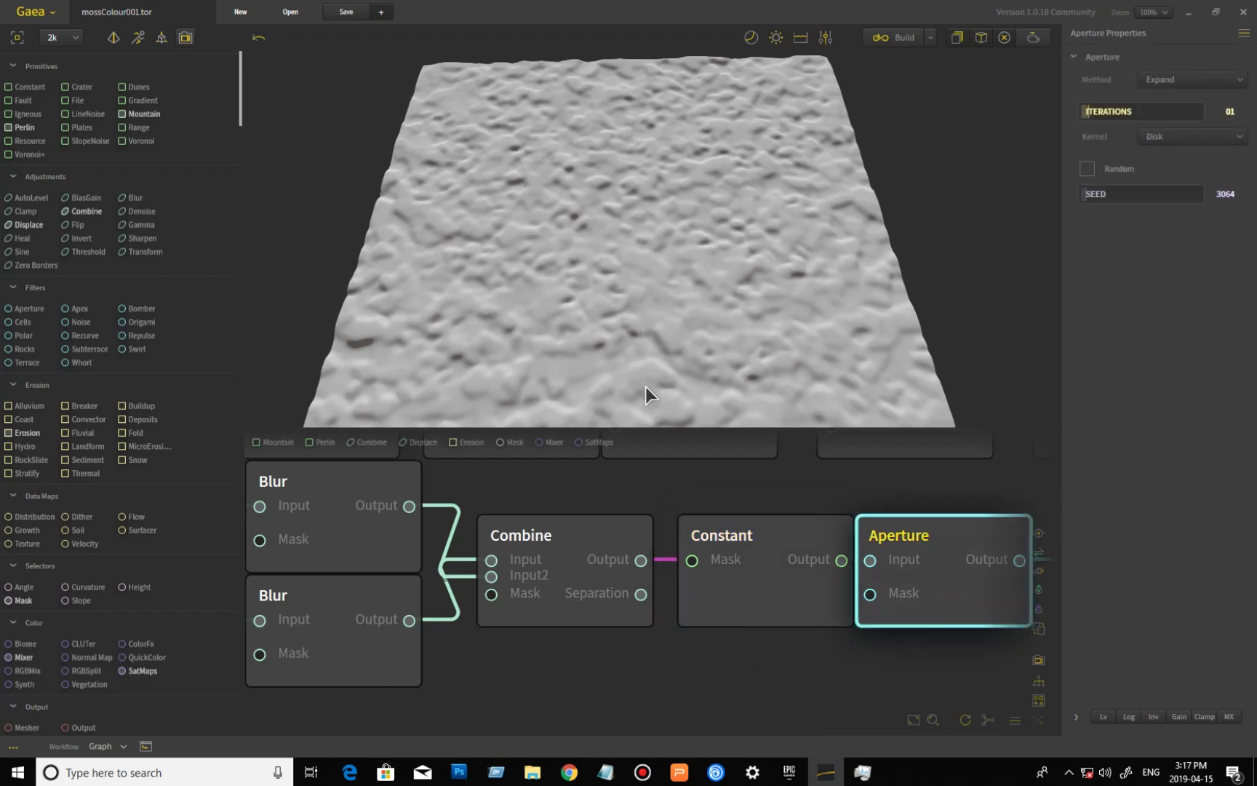
Orbit the Aperture's shallow pitted surface, then zoom the graph out to the wider network.
{"action": "scroll", "coordinate": [582, 333], "scroll_direction": "up", "scroll_amount": 5}
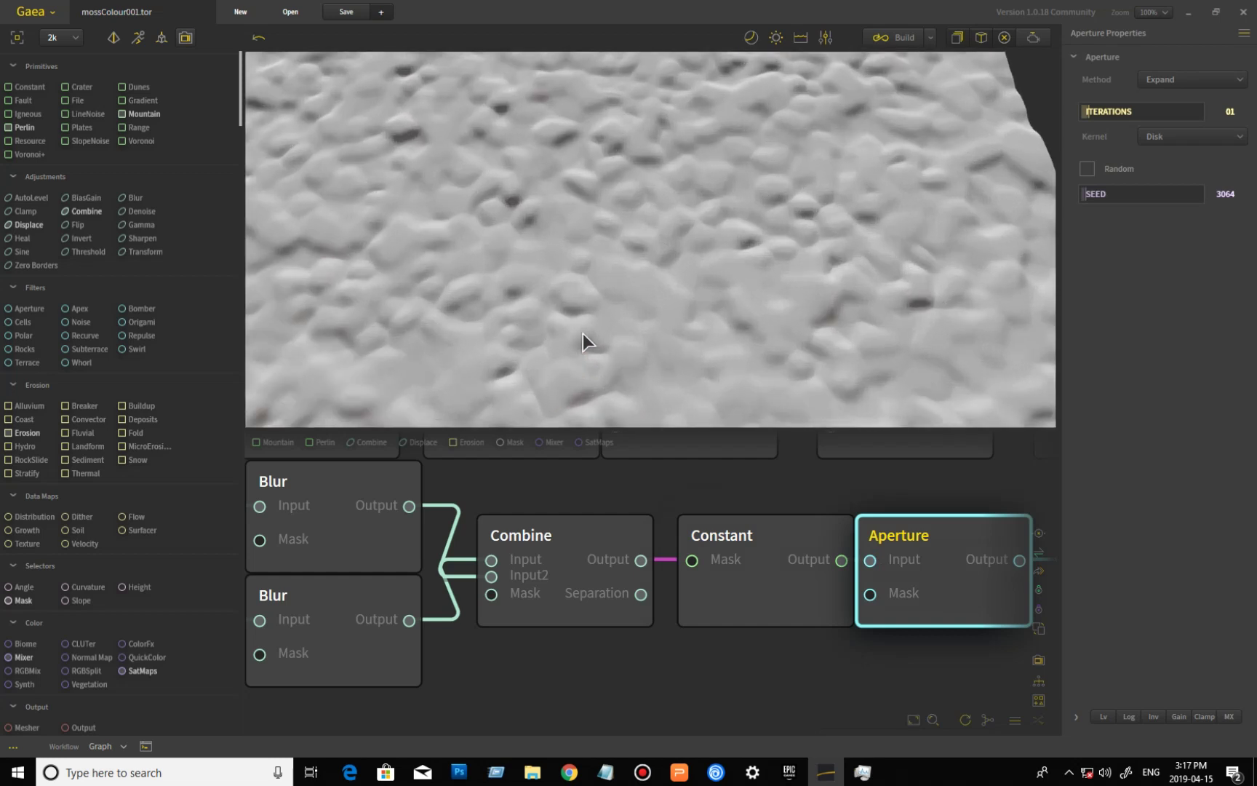
{"action": "scroll", "coordinate": [583, 333], "scroll_direction": "down", "scroll_amount": 2}
{"action": "left_click_drag", "start_coordinate": [574, 336], "coordinate": [676, 321]}
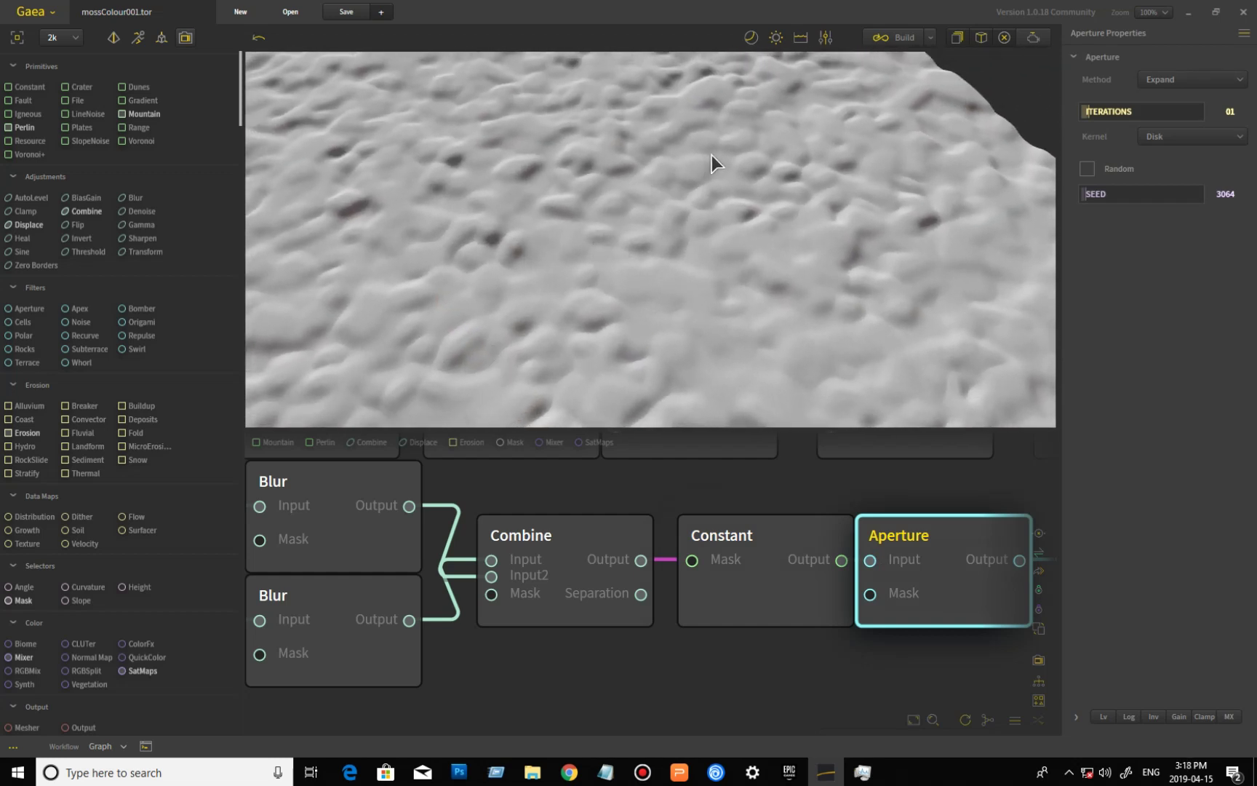
{"action": "left_click_drag", "start_coordinate": [711, 155], "coordinate": [909, 240]}
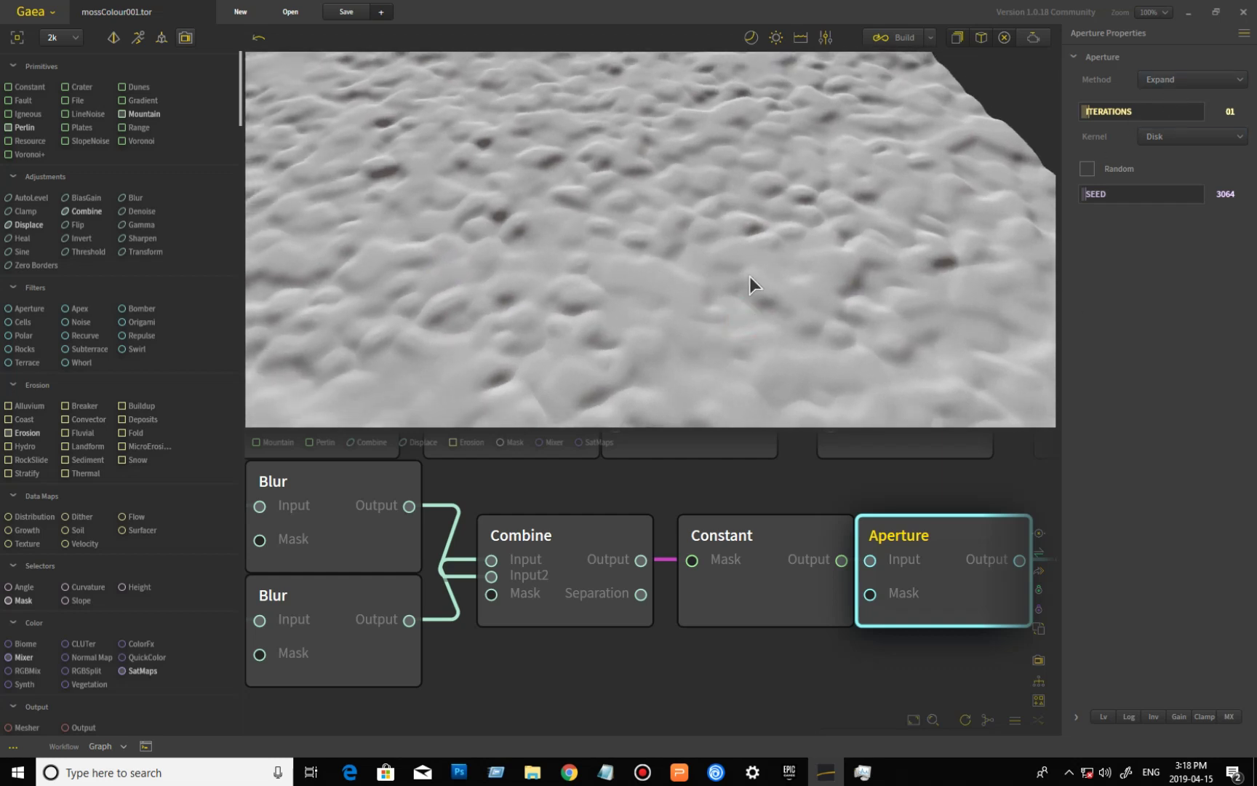
{"action": "scroll", "coordinate": [687, 338], "scroll_direction": "down", "scroll_amount": 6}
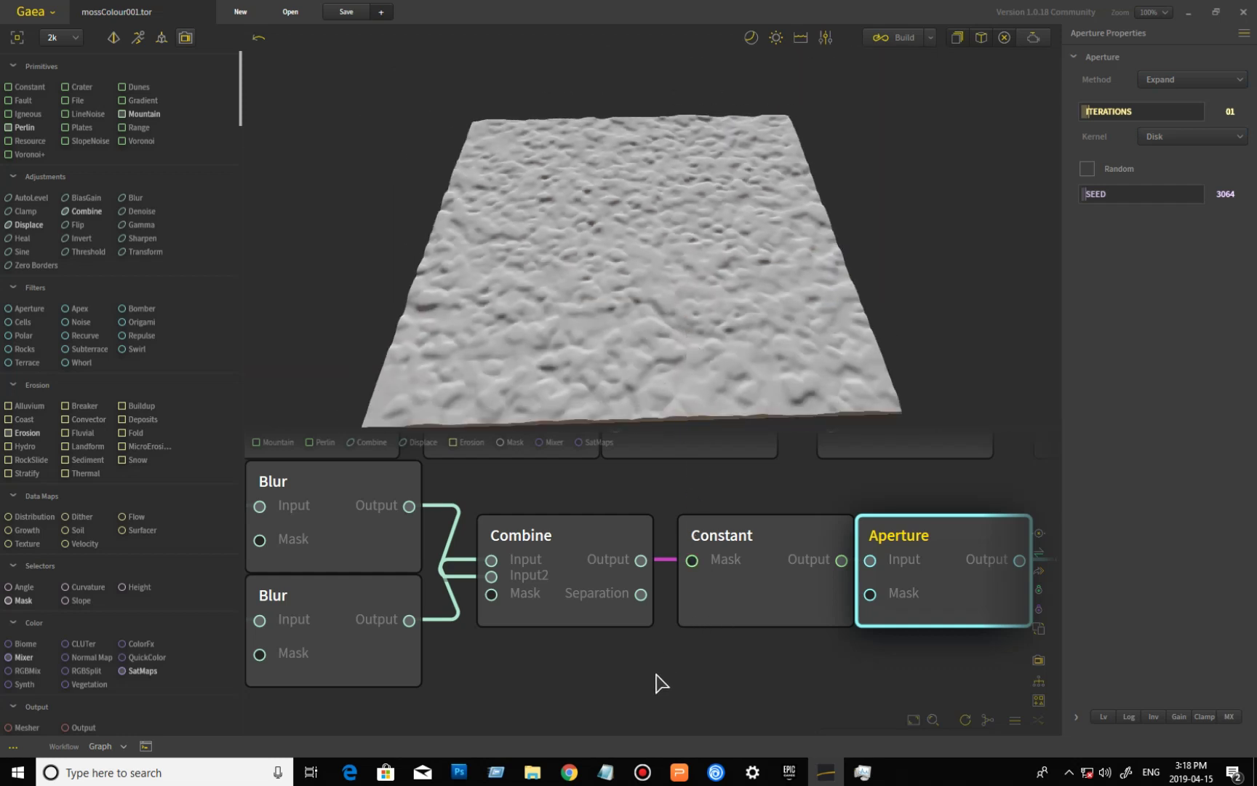
{"action": "scroll", "coordinate": [693, 572], "scroll_direction": "down", "scroll_amount": 3}
{"action": "scroll", "coordinate": [693, 571], "scroll_direction": "down", "scroll_amount": 2}
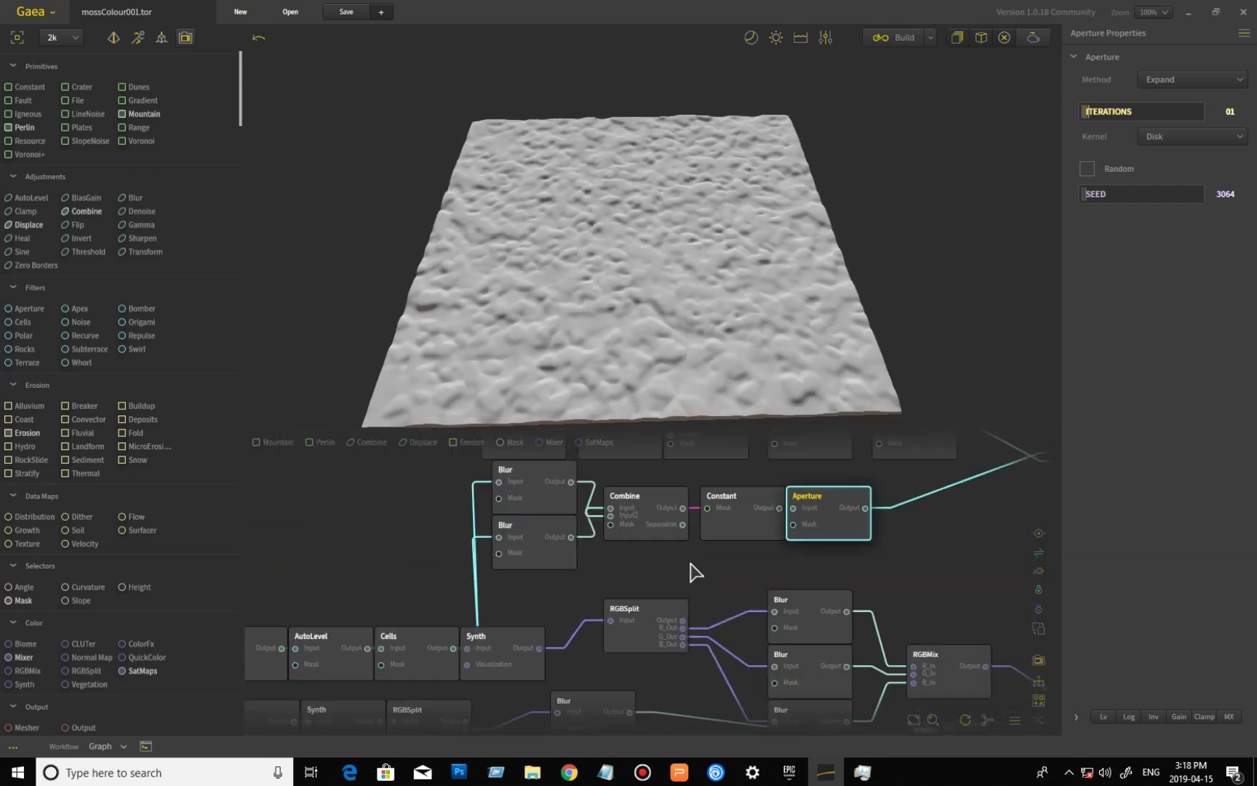
{"action": "middle_click_drag", "start_coordinate": [612, 569], "coordinate": [696, 580]}
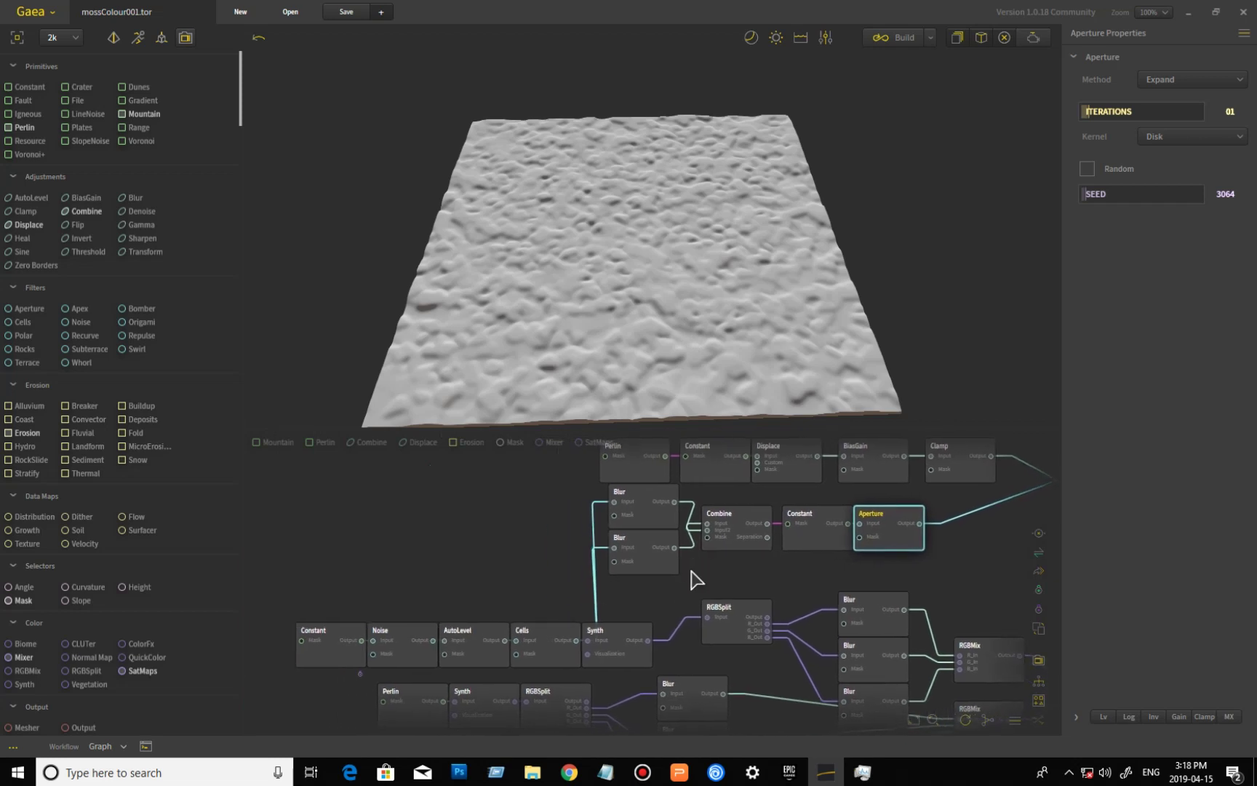
Compare the Synth colour output with the Cells heightfield, orbiting low and high over the columns.
{"action": "left_click", "coordinate": [550, 640]}
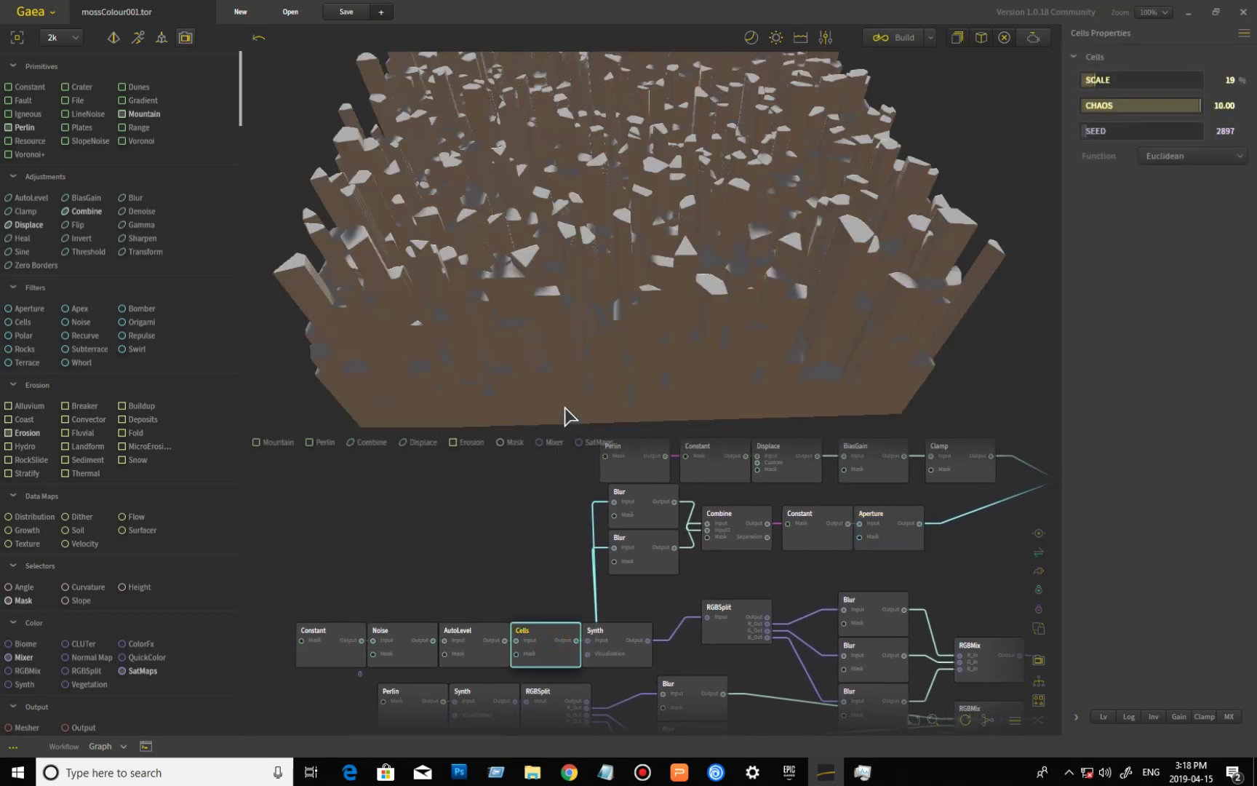
{"action": "left_click", "coordinate": [622, 650]}
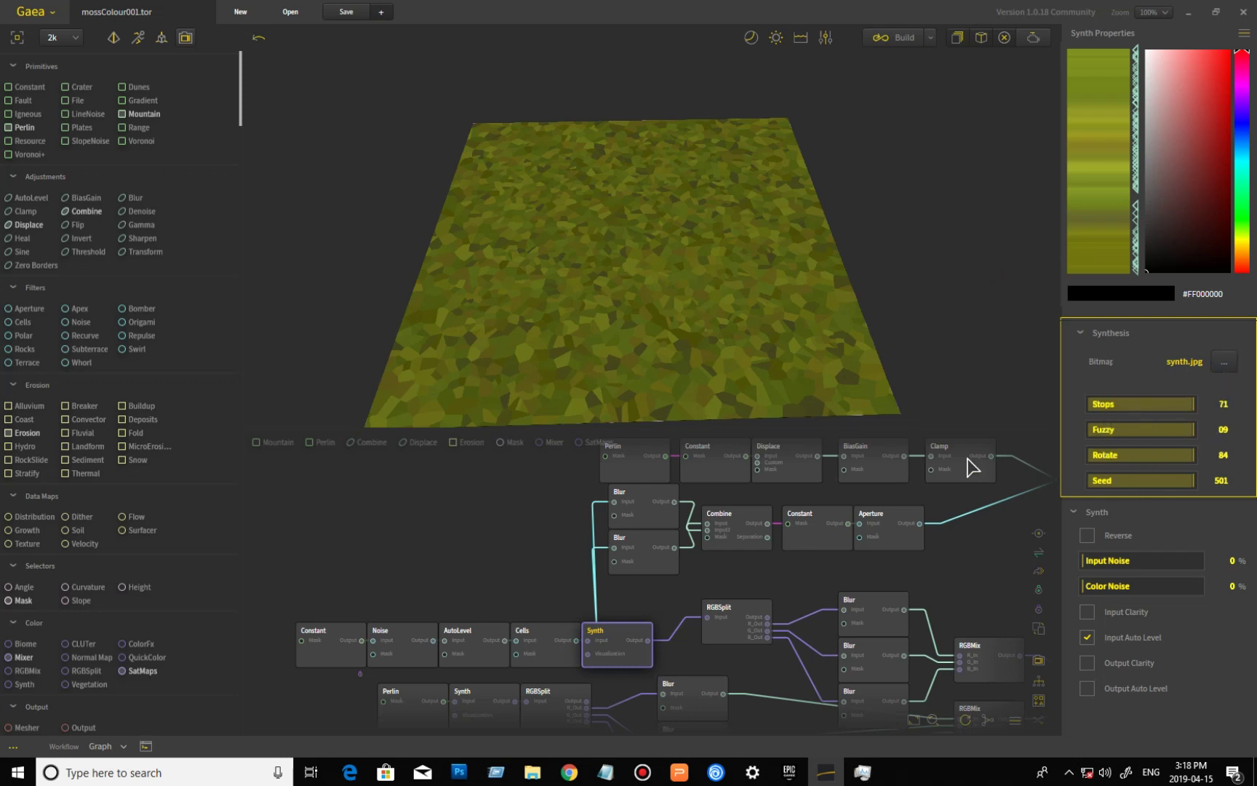
{"action": "left_click_drag", "start_coordinate": [654, 366], "coordinate": [938, 221]}
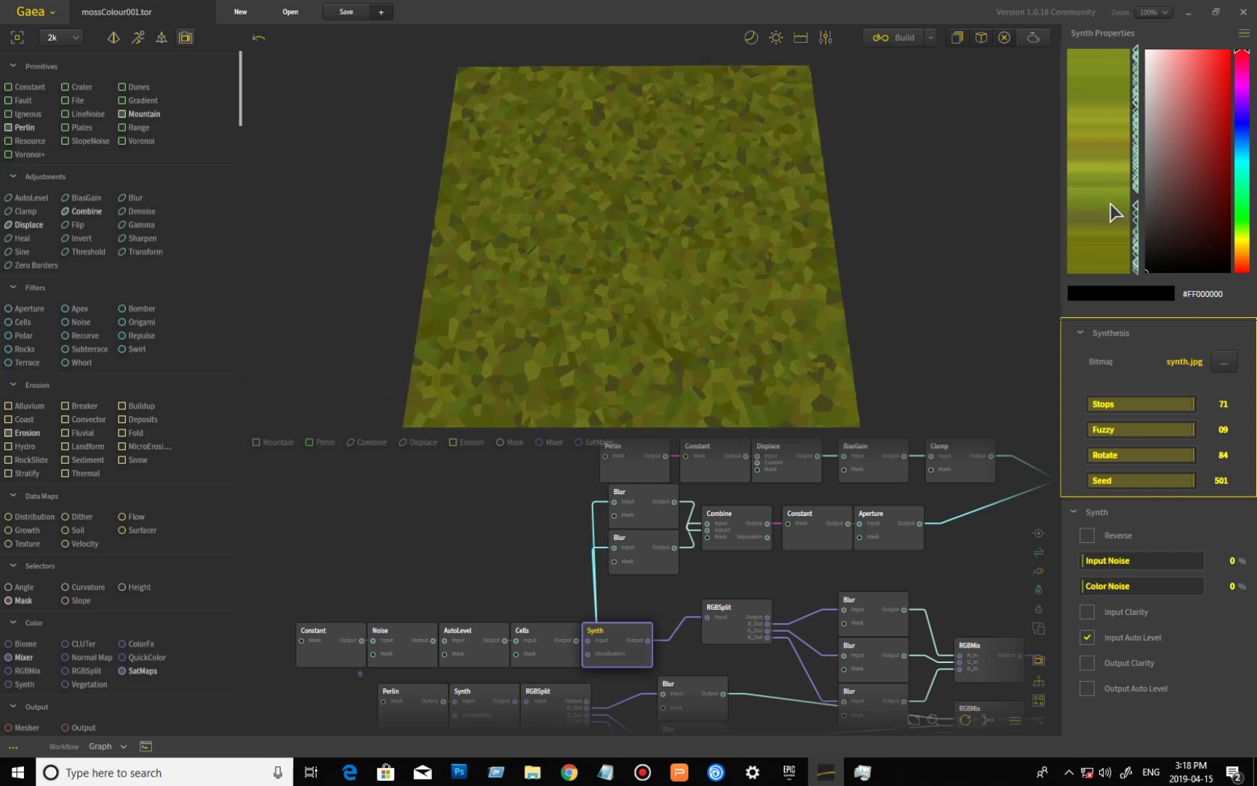
{"action": "left_click", "coordinate": [549, 647]}
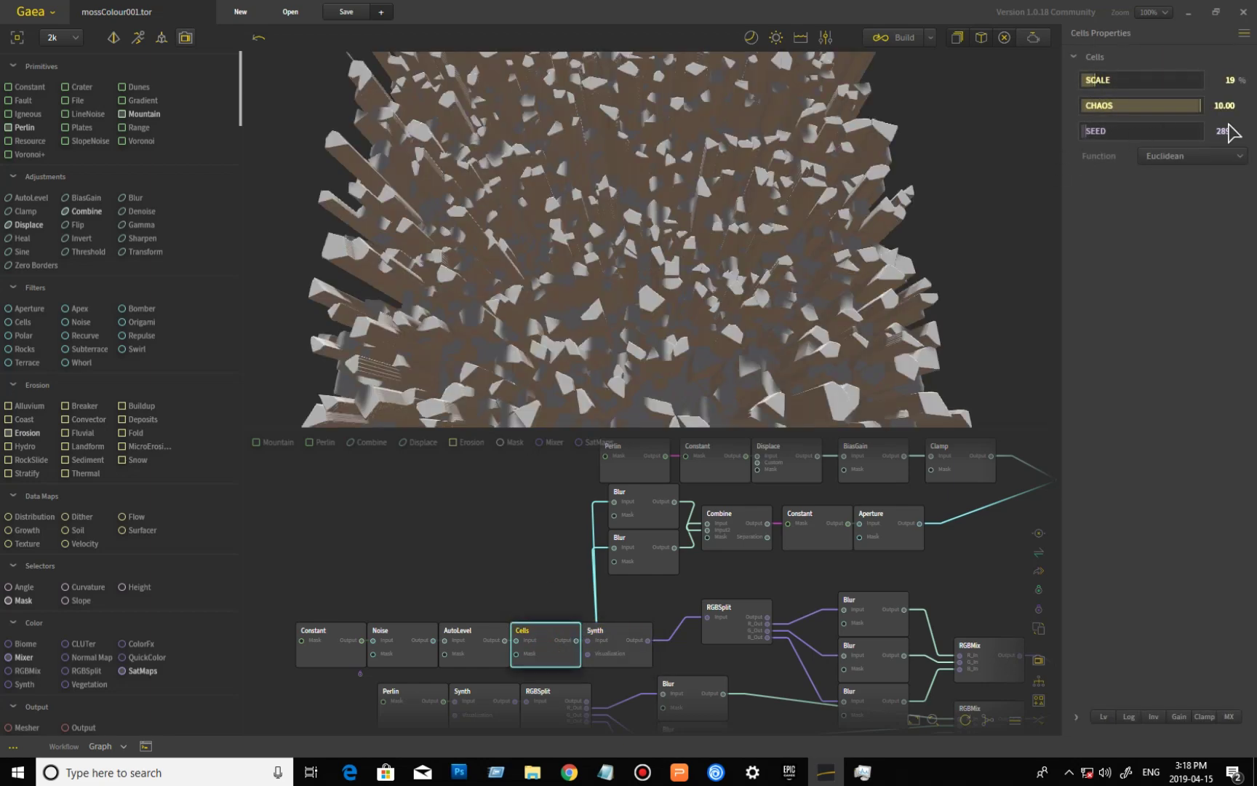
{"action": "left_click_drag", "start_coordinate": [634, 244], "coordinate": [761, 342]}
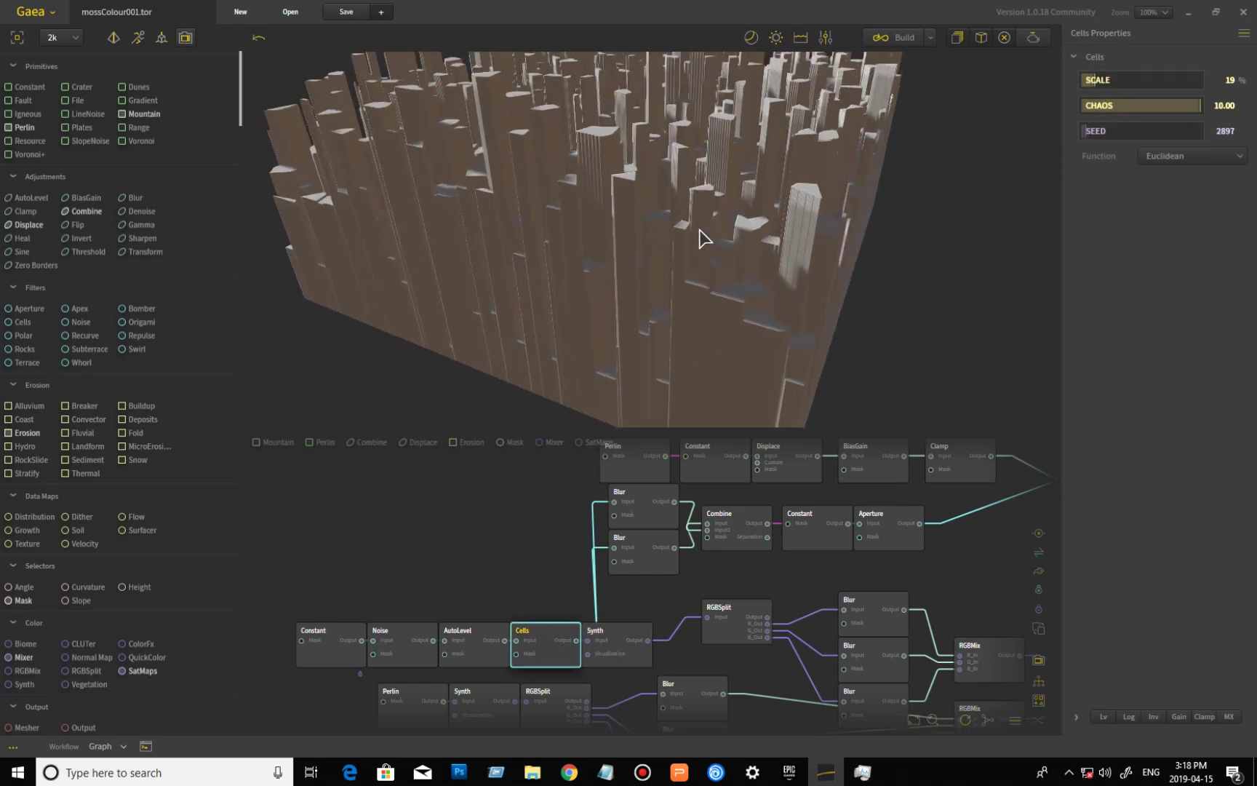
{"action": "left_click_drag", "start_coordinate": [603, 183], "coordinate": [636, 142]}
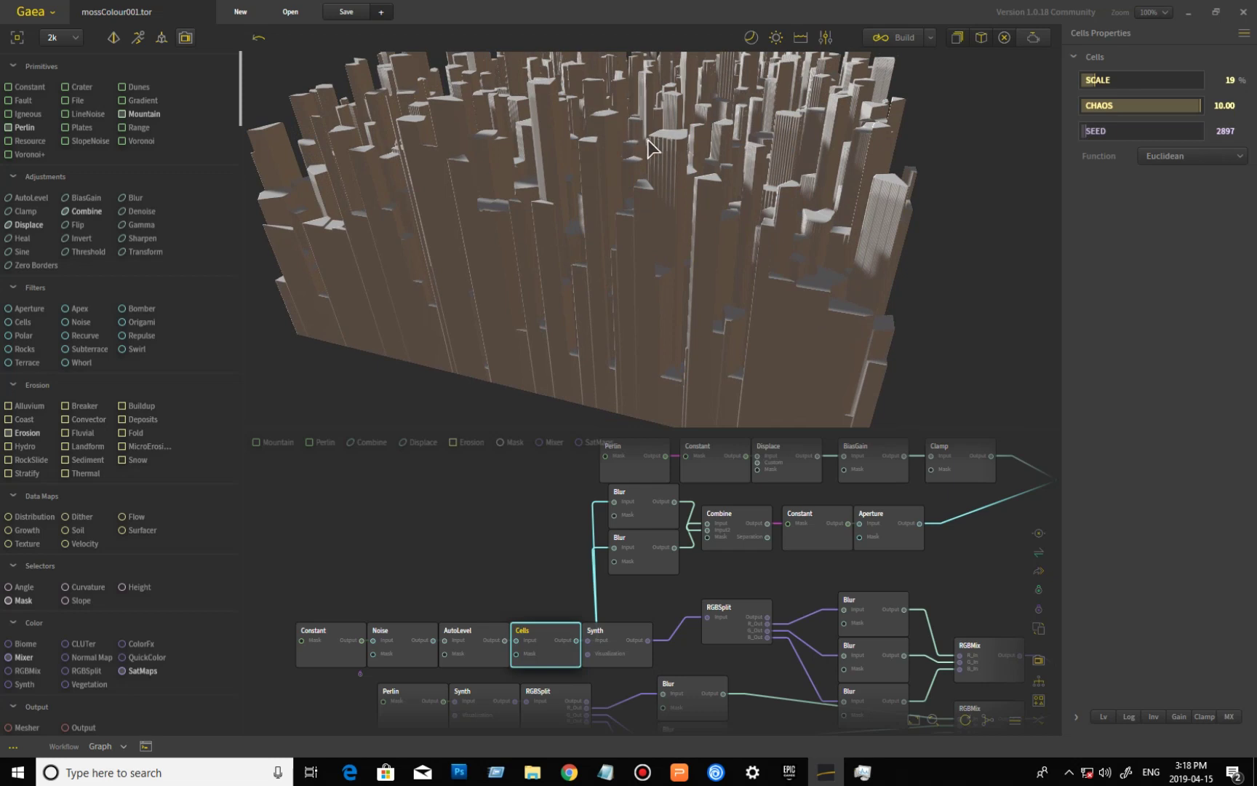
View the Synth camouflage moss texture from several angles, then preview the lower Perlin node.
{"action": "left_click", "coordinate": [634, 654]}
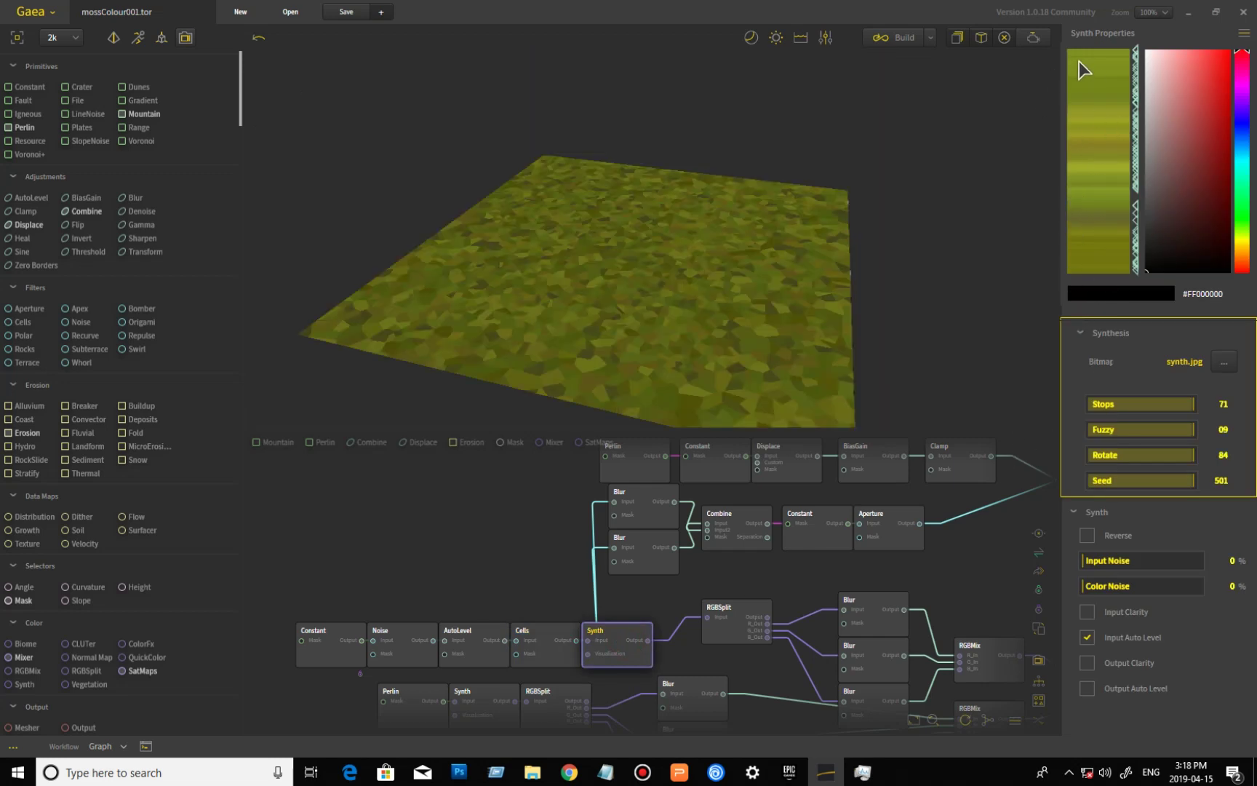
{"action": "left_click_drag", "start_coordinate": [864, 329], "coordinate": [689, 273]}
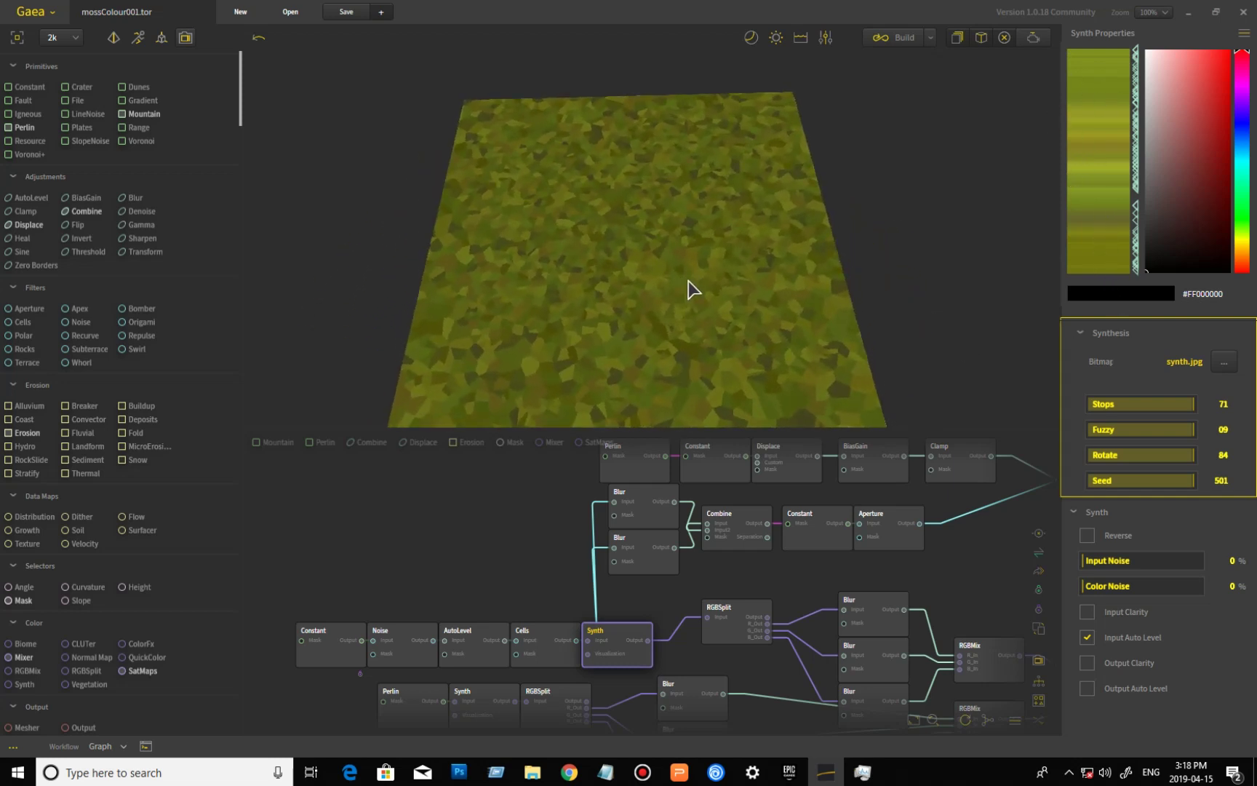
{"action": "scroll", "coordinate": [679, 303], "scroll_direction": "up", "scroll_amount": 5}
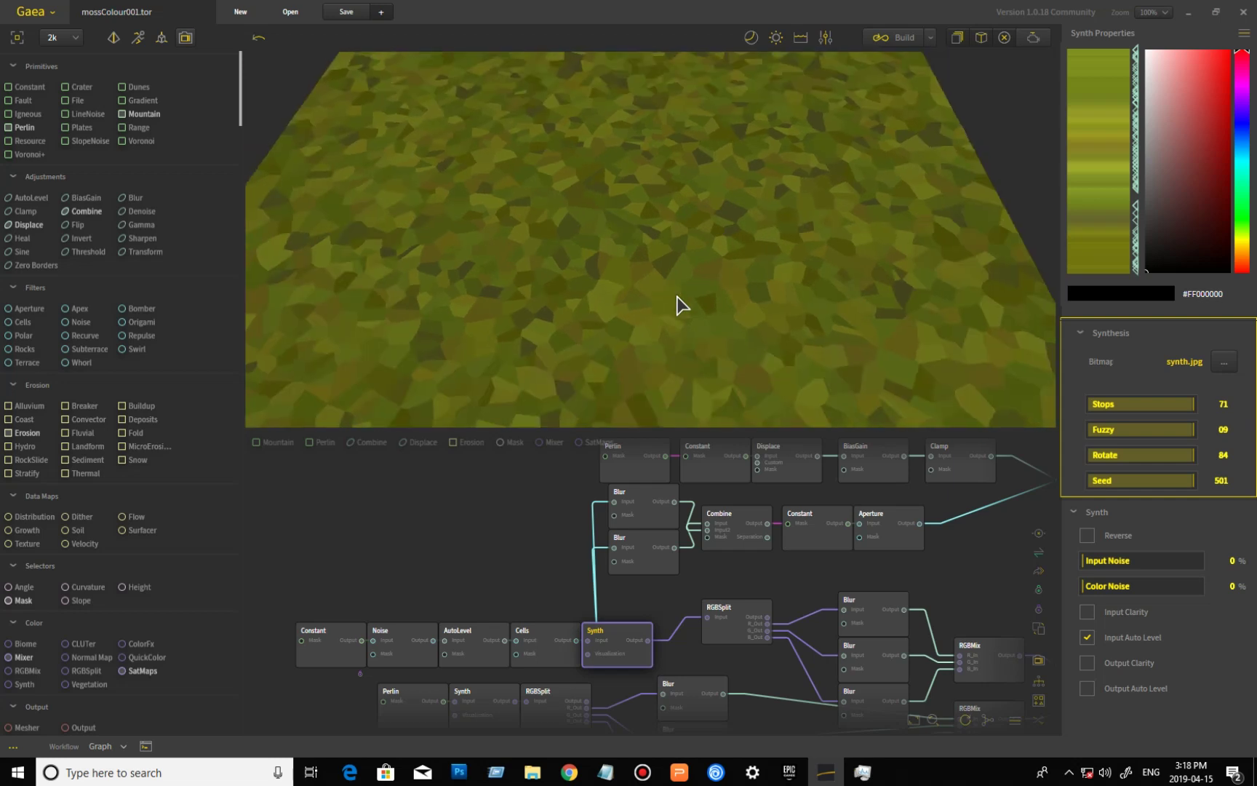
{"action": "scroll", "coordinate": [680, 304], "scroll_direction": "down", "scroll_amount": 5}
{"action": "left_click_drag", "start_coordinate": [639, 361], "coordinate": [672, 345]}
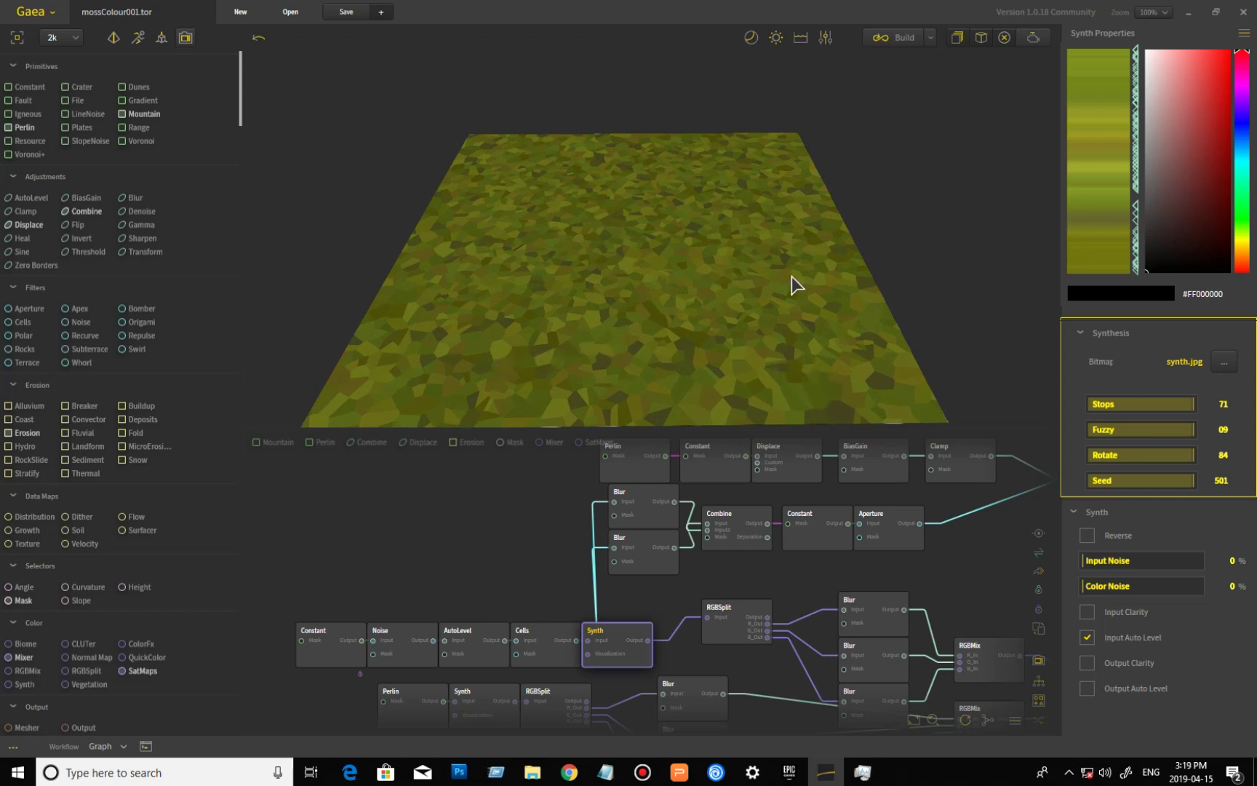
{"action": "left_click_drag", "start_coordinate": [752, 359], "coordinate": [731, 366]}
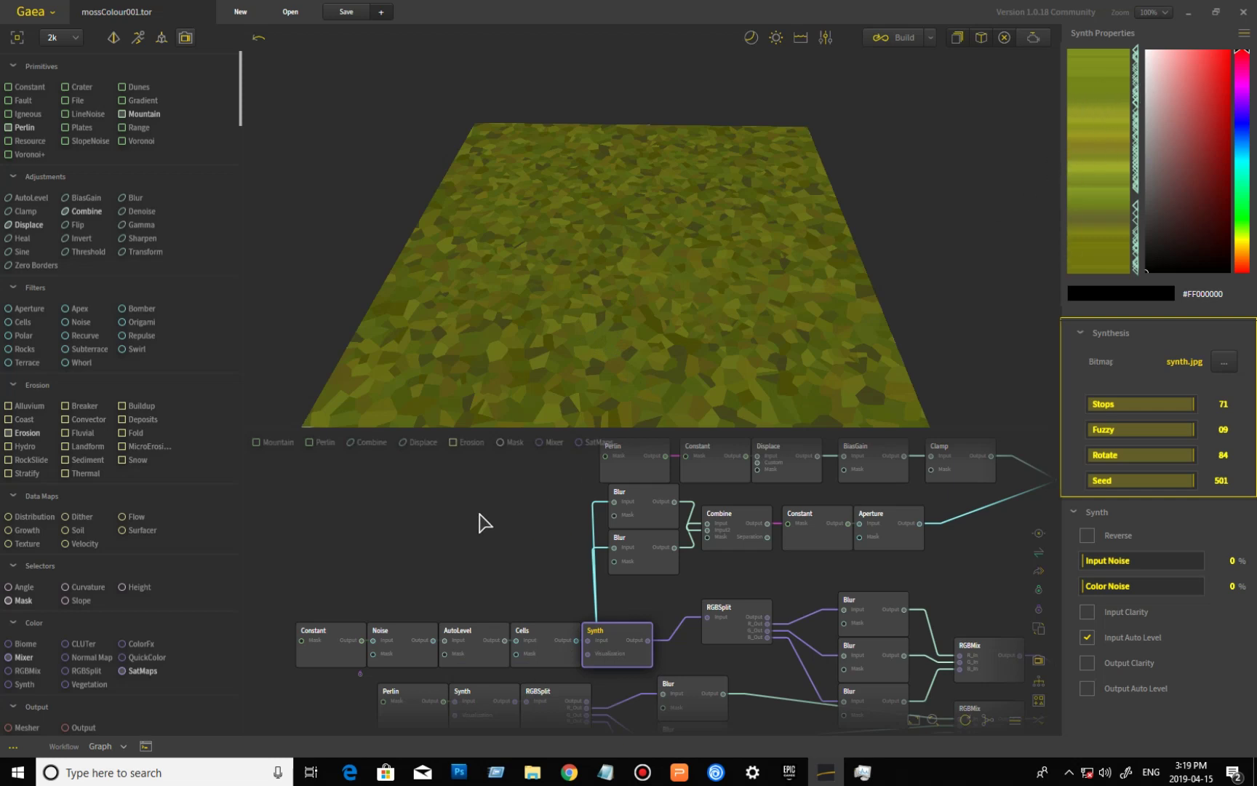
{"action": "middle_click_drag", "start_coordinate": [482, 575], "coordinate": [497, 495]}
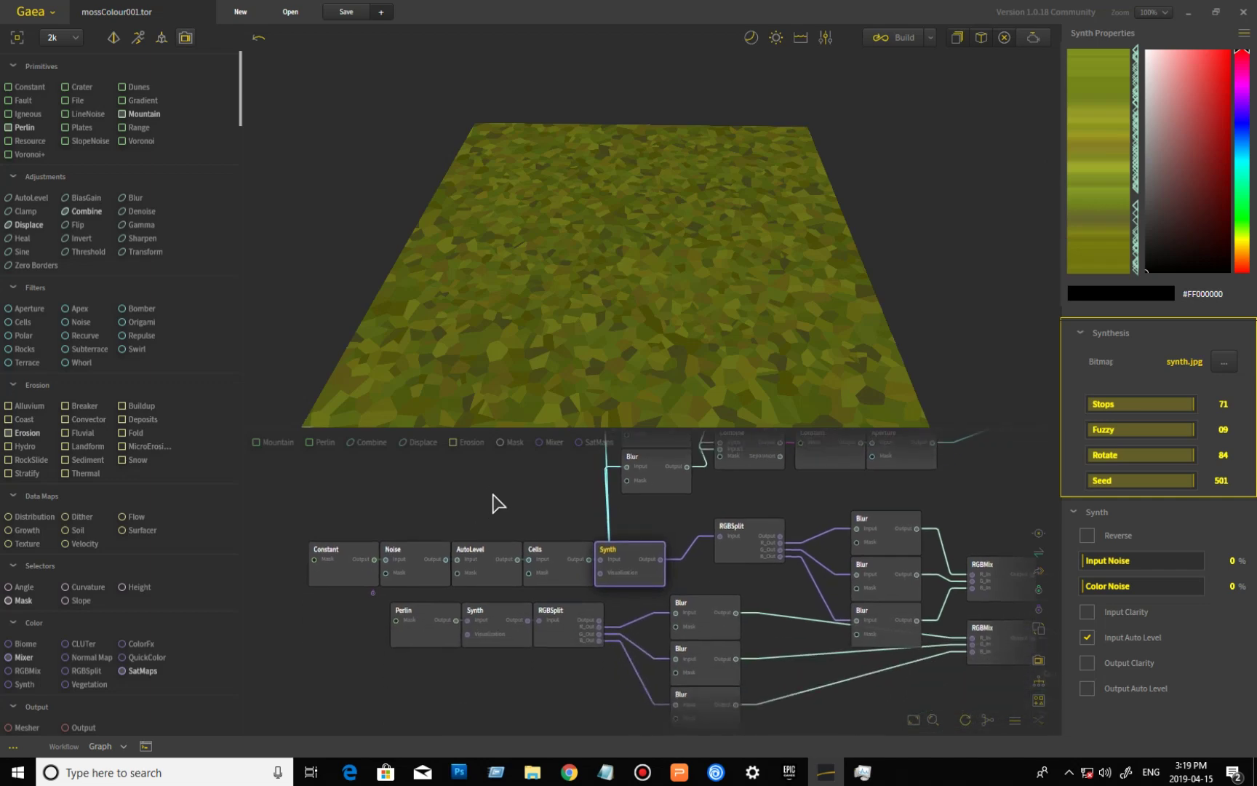
{"action": "left_click", "coordinate": [434, 635]}
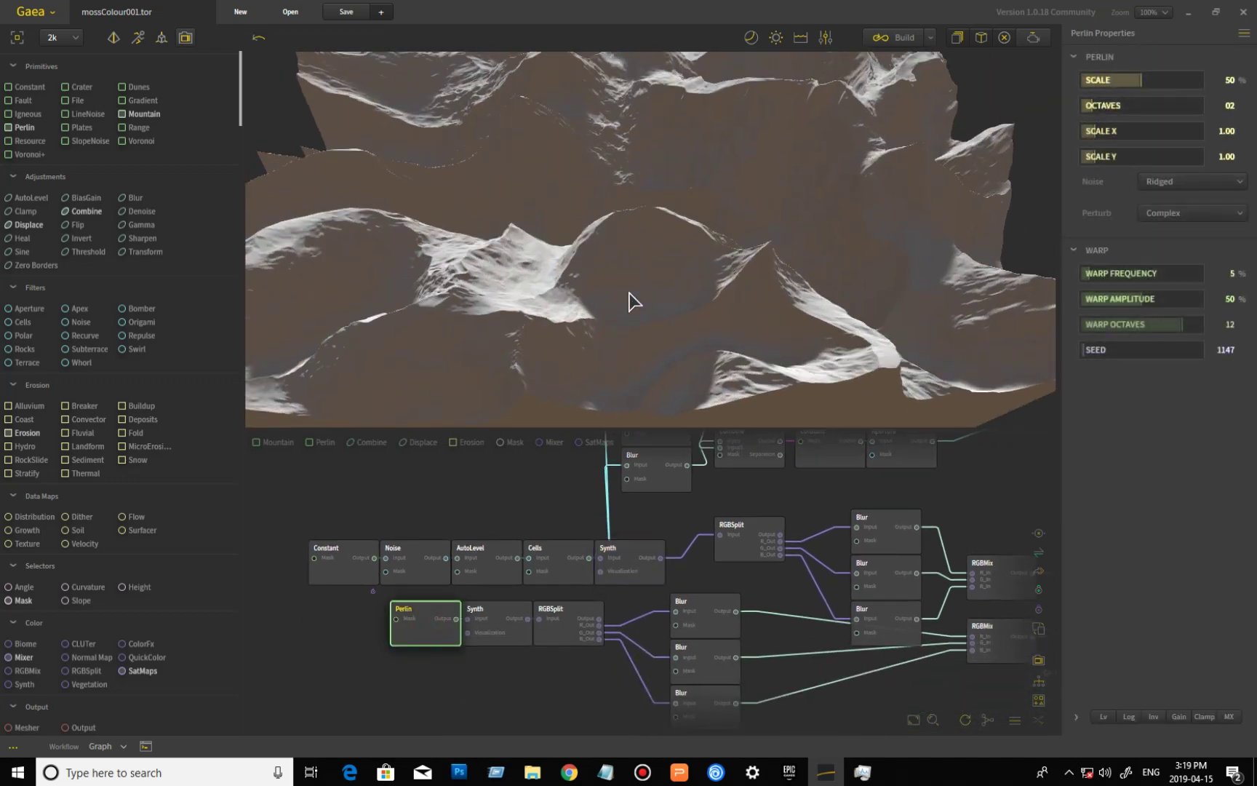
{"action": "left_click_drag", "start_coordinate": [629, 317], "coordinate": [737, 154]}
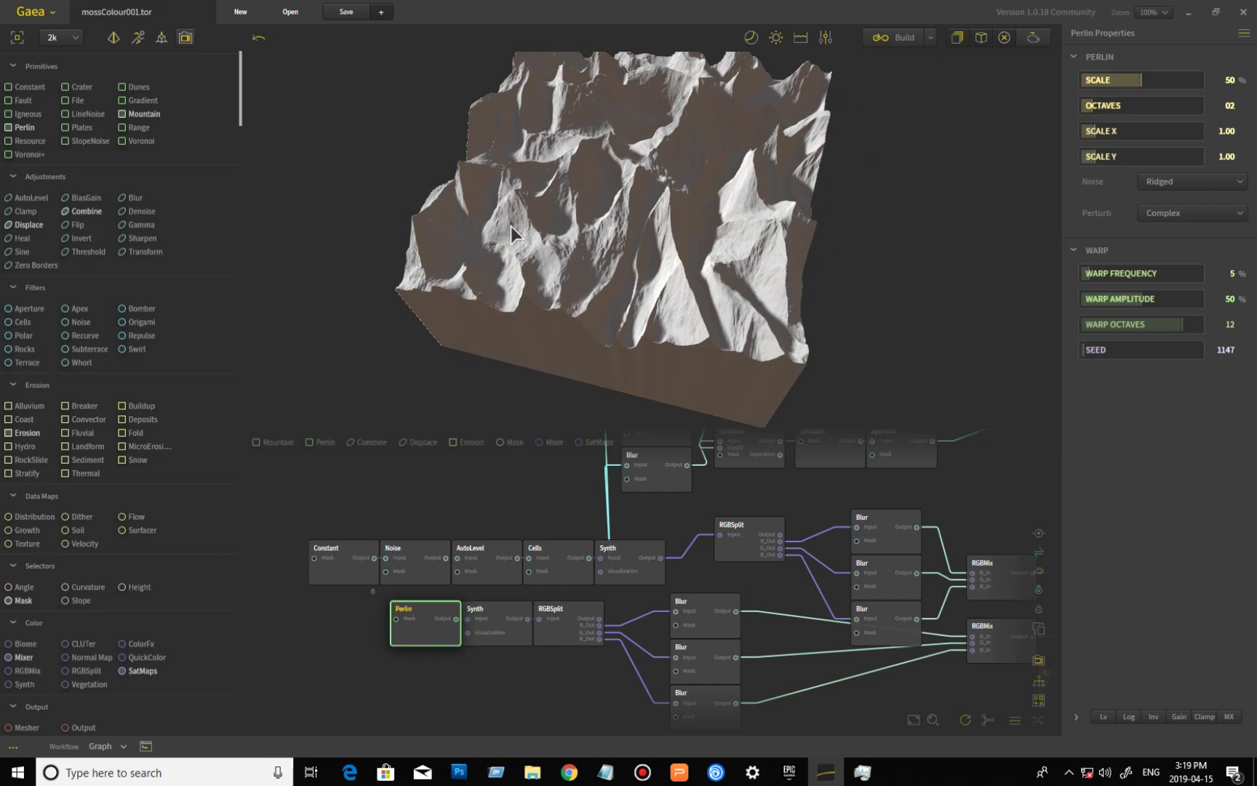
{"action": "left_click_drag", "start_coordinate": [775, 288], "coordinate": [681, 281]}
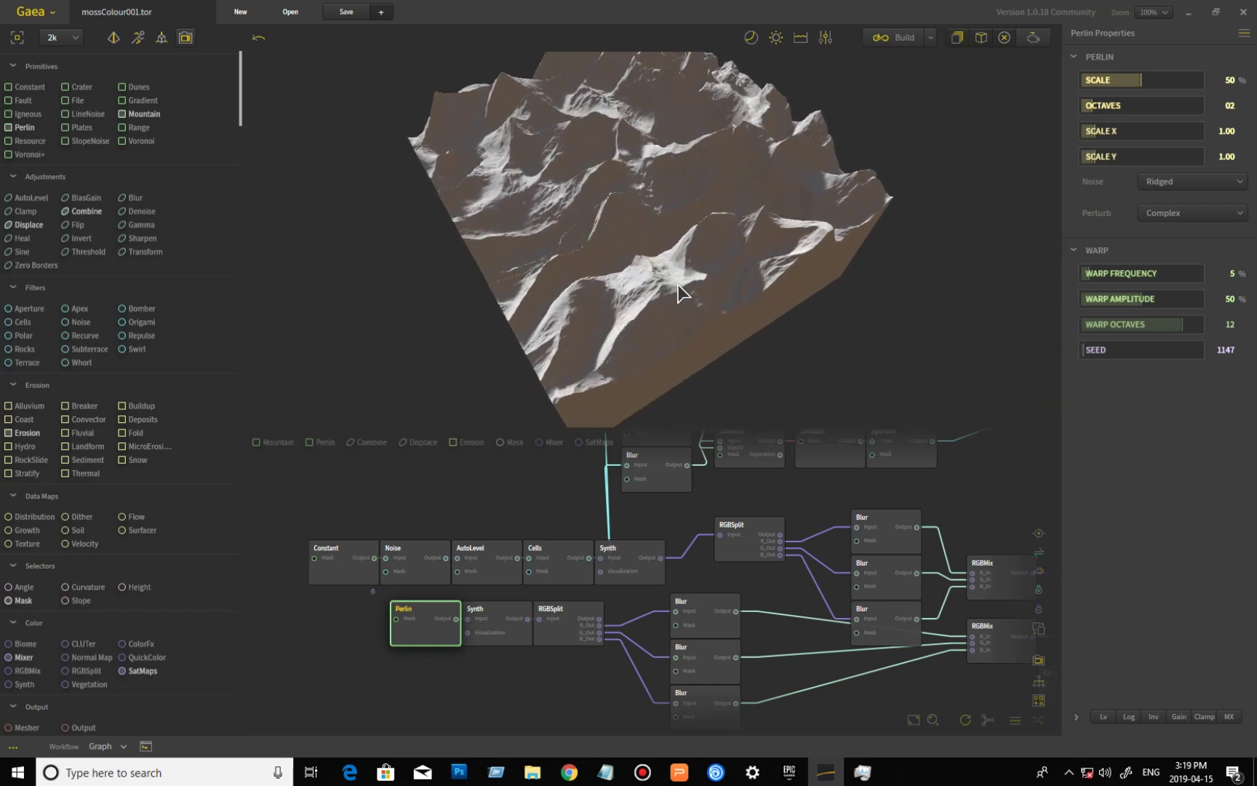
{"action": "left_click", "coordinate": [507, 617]}
{"action": "left_click_drag", "start_coordinate": [700, 300], "coordinate": [628, 284]}
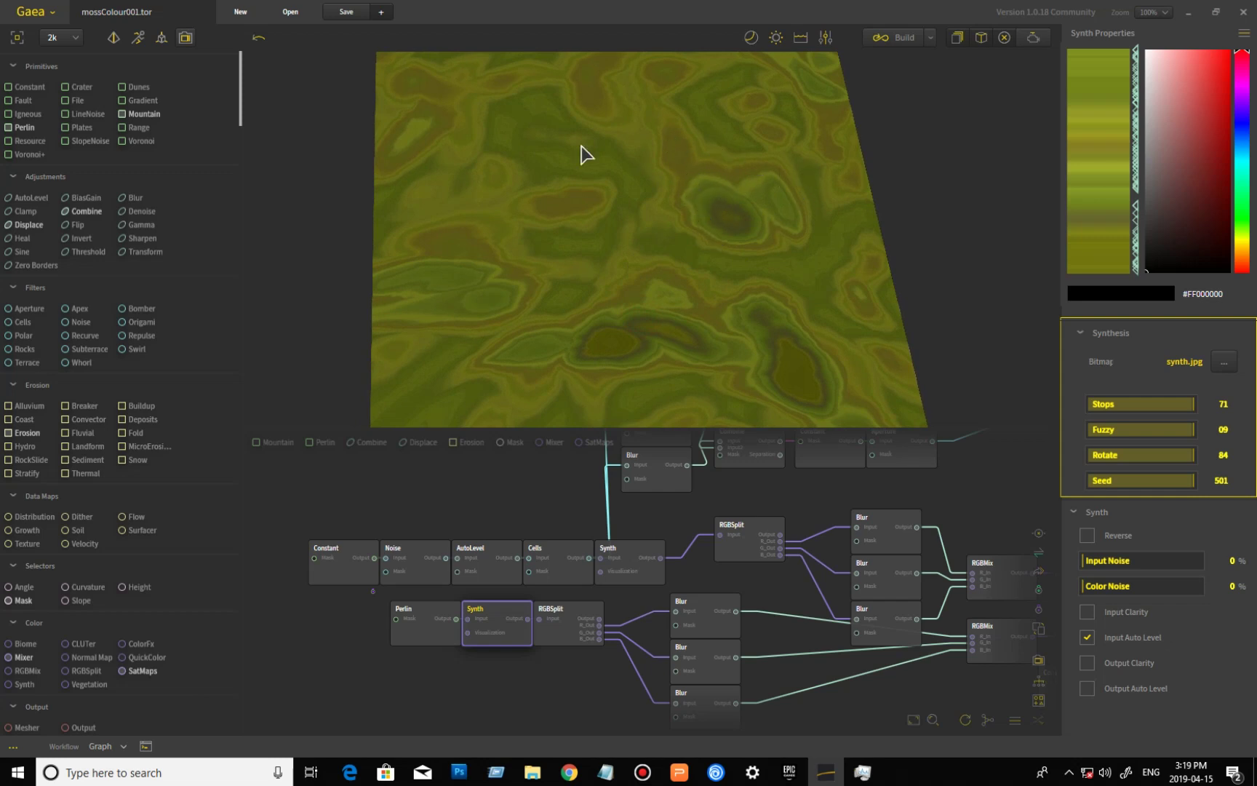
{"action": "left_click_drag", "start_coordinate": [645, 342], "coordinate": [642, 365]}
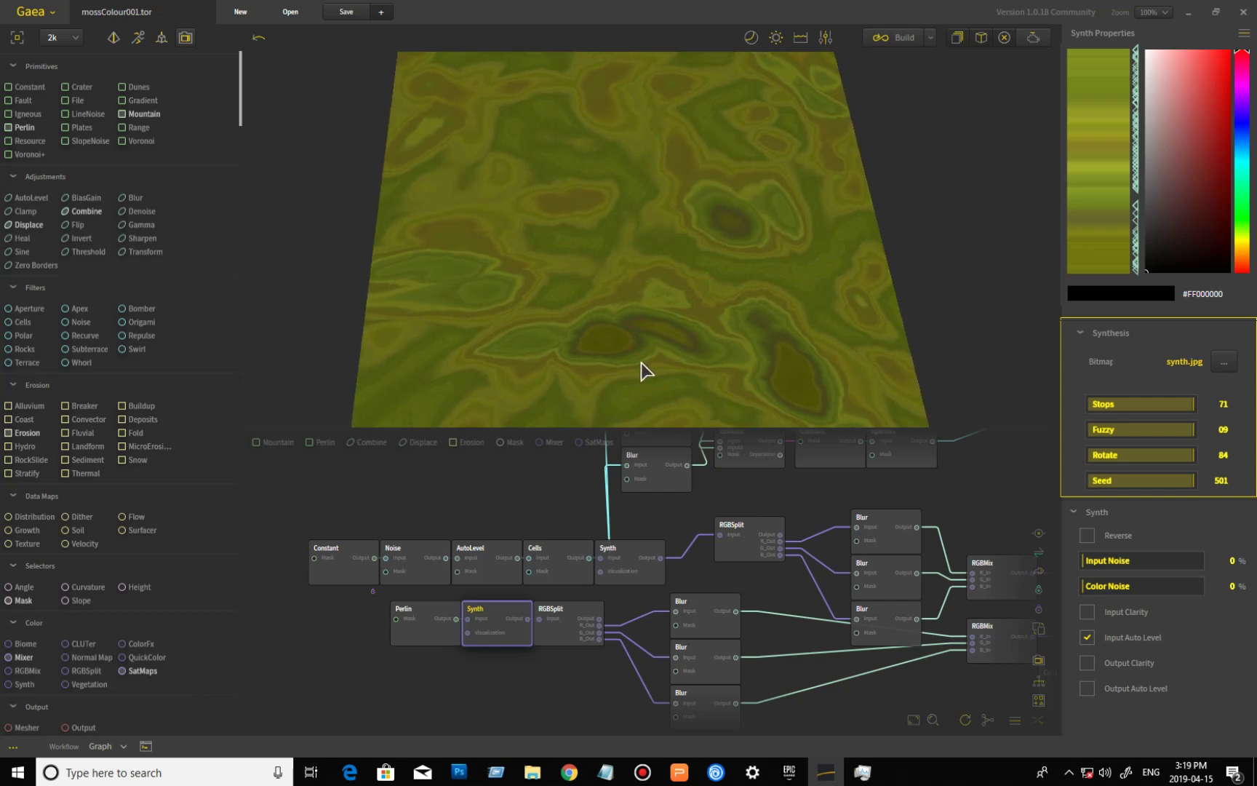
{"action": "left_click", "coordinate": [635, 576]}
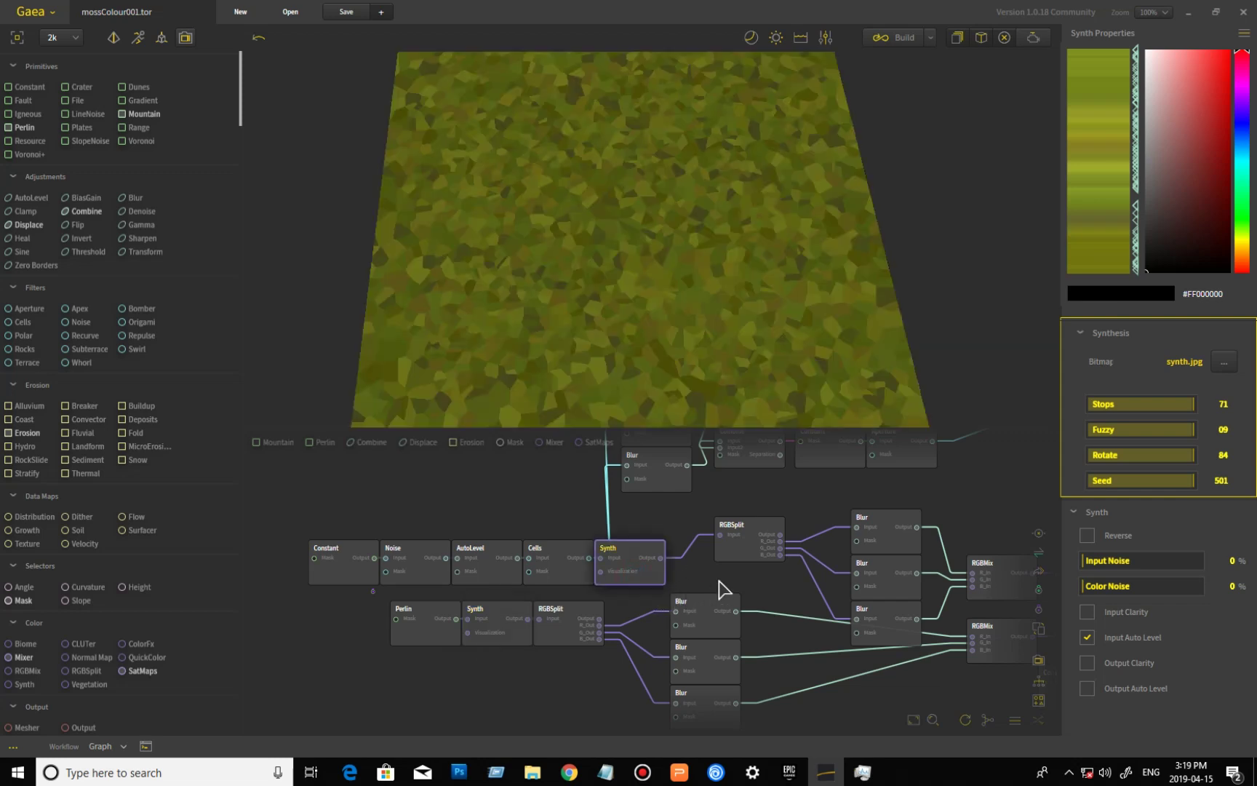
{"action": "middle_click_drag", "start_coordinate": [718, 588], "coordinate": [622, 595]}
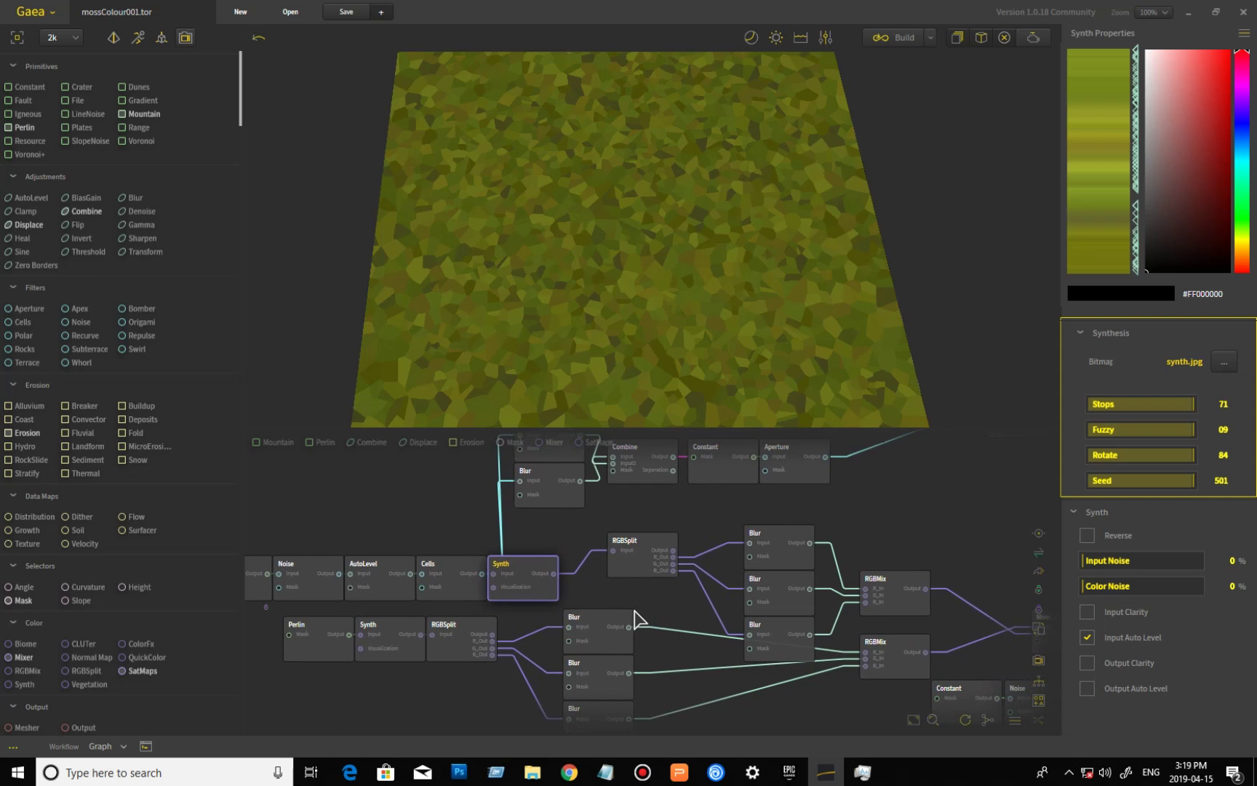
{"action": "middle_click_drag", "start_coordinate": [610, 599], "coordinate": [582, 596]}
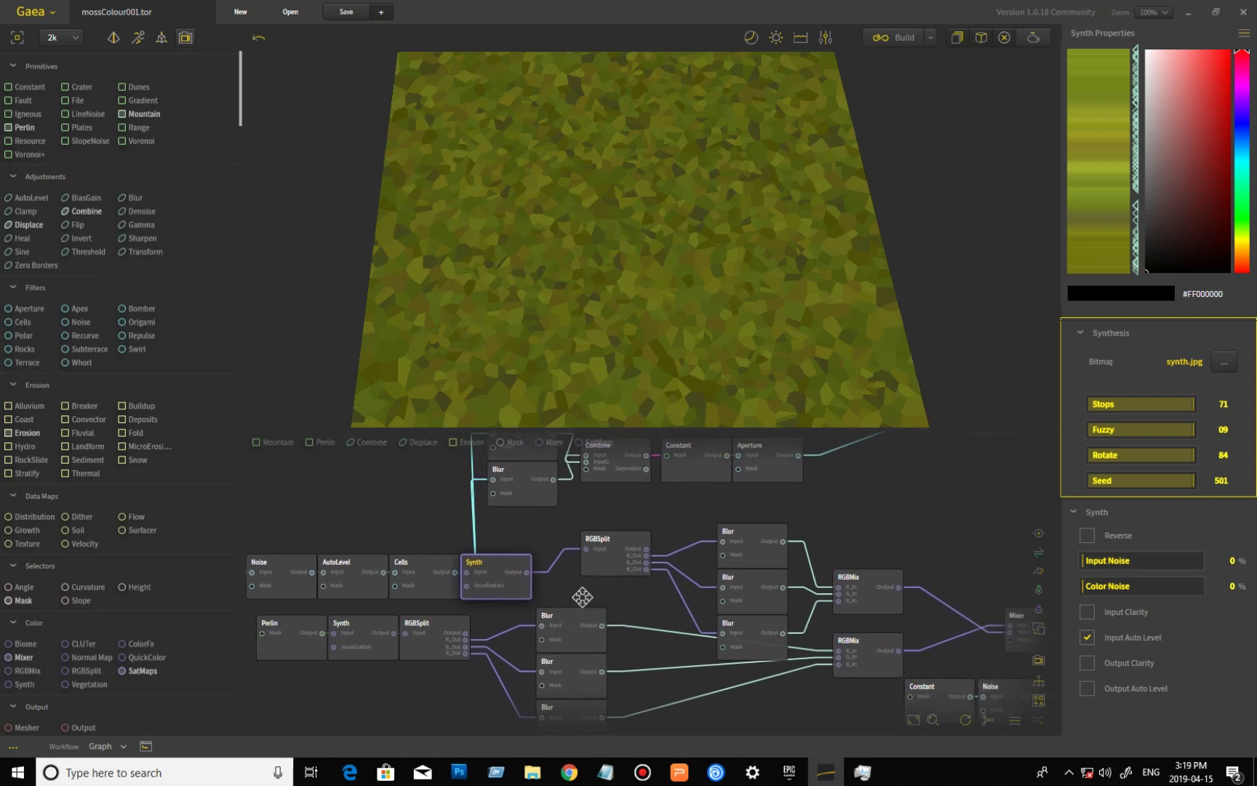
{"action": "scroll", "coordinate": [581, 597], "scroll_direction": "up", "scroll_amount": 1}
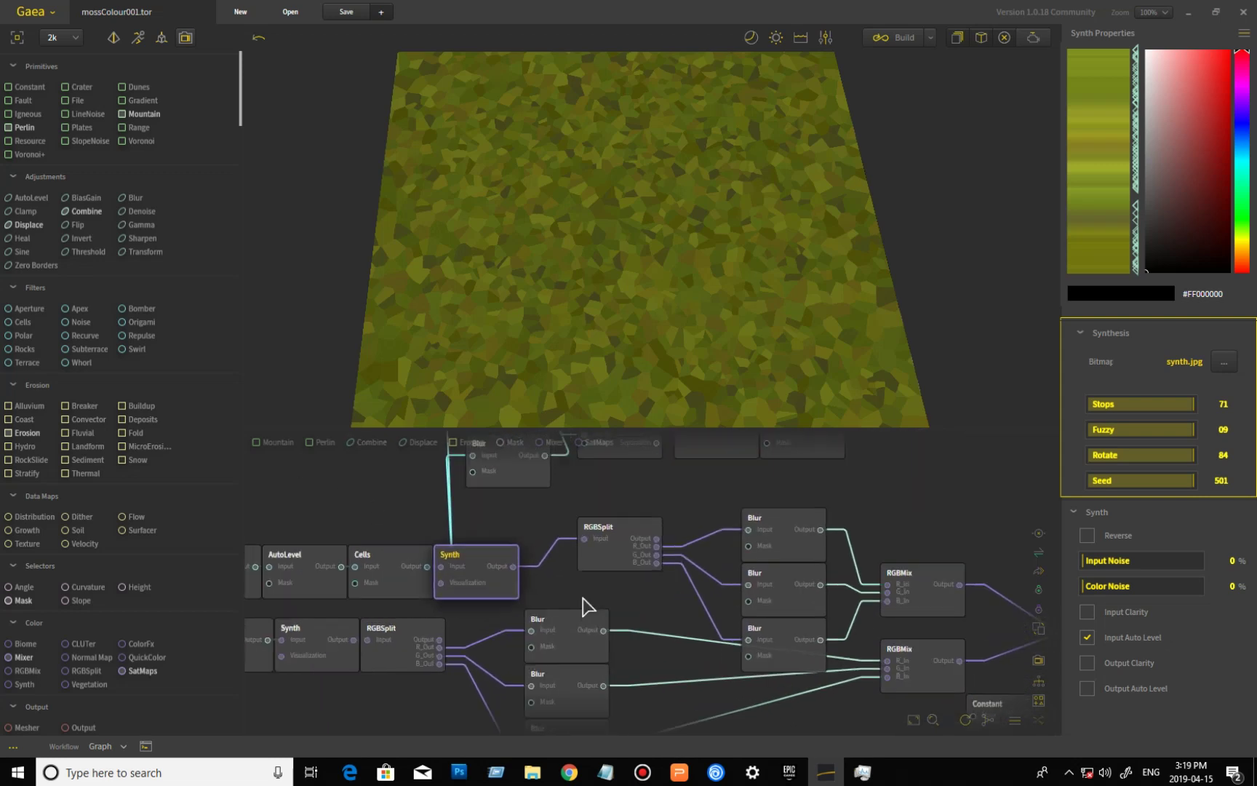
Preview RGBSplit, the three Blur nodes and the top RGBMix's recombined blurred colours.
{"action": "left_click", "coordinate": [617, 551]}
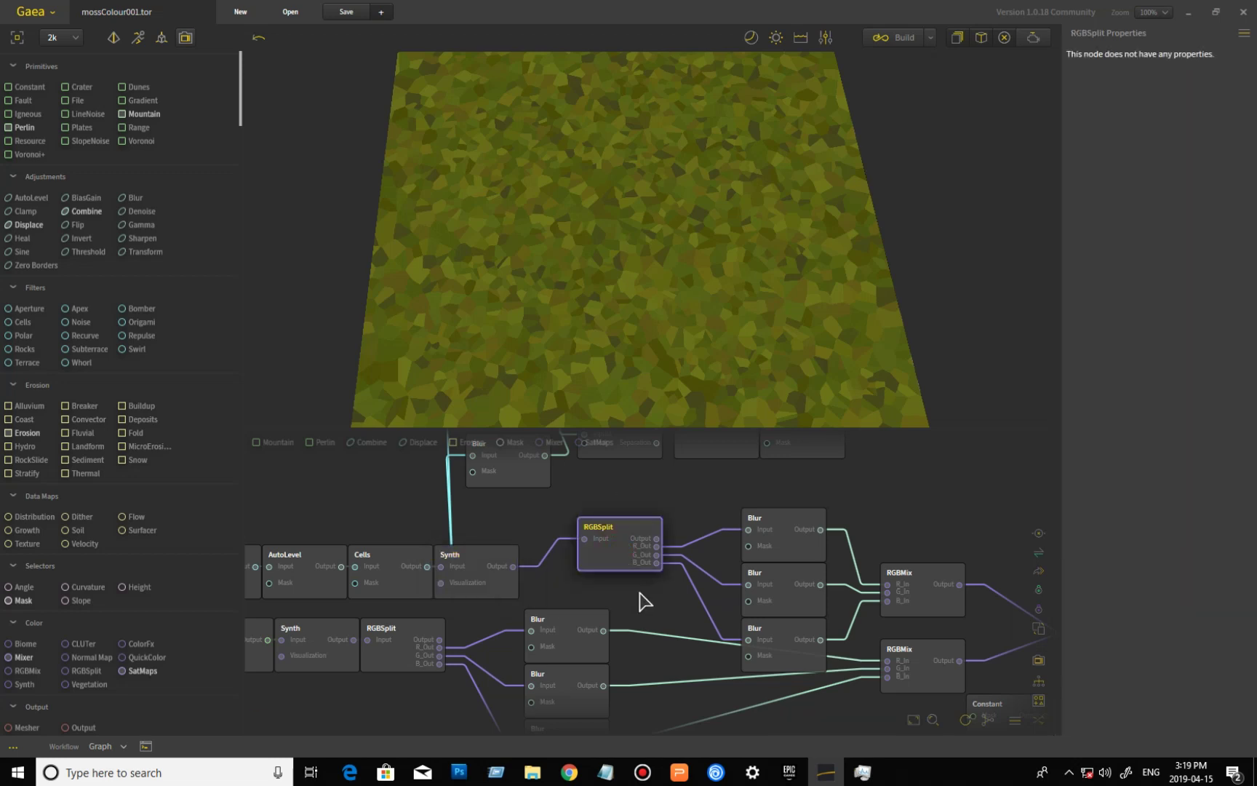
{"action": "middle_click_drag", "start_coordinate": [679, 605], "coordinate": [517, 600]}
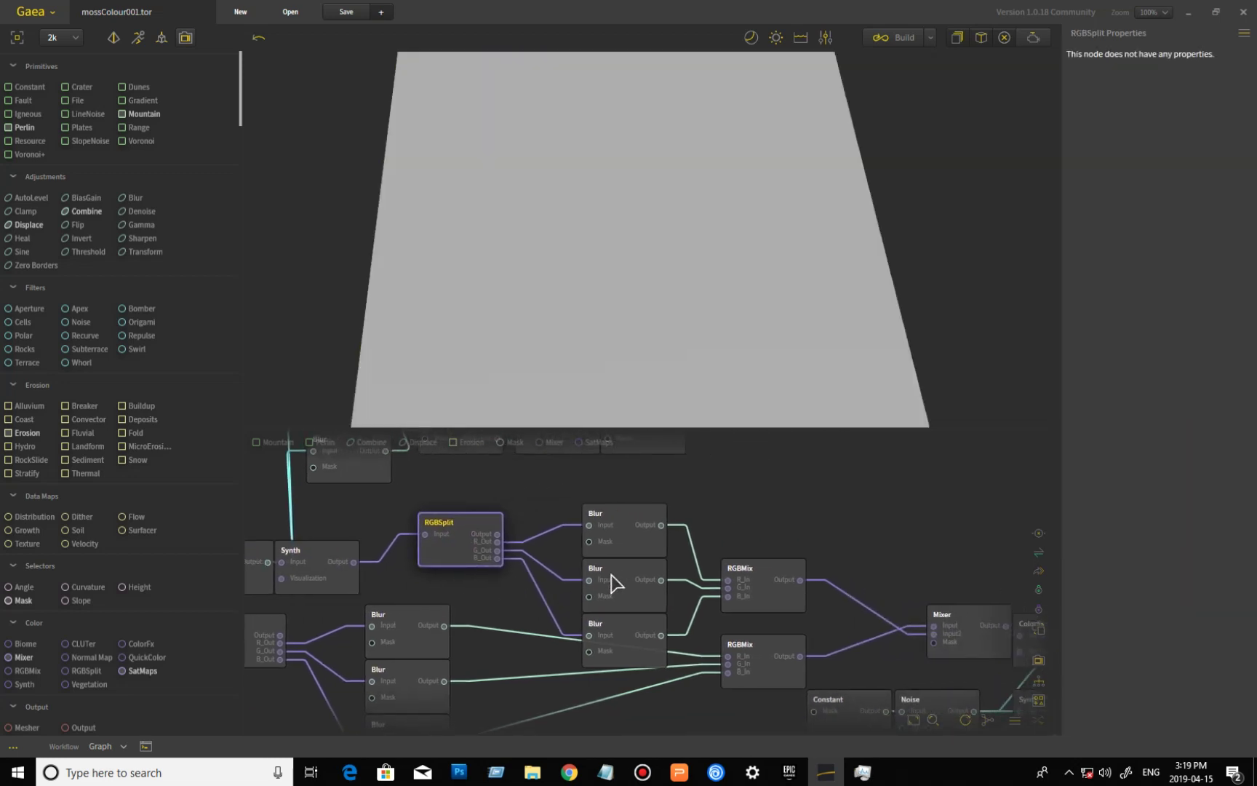
{"action": "left_click", "coordinate": [638, 546]}
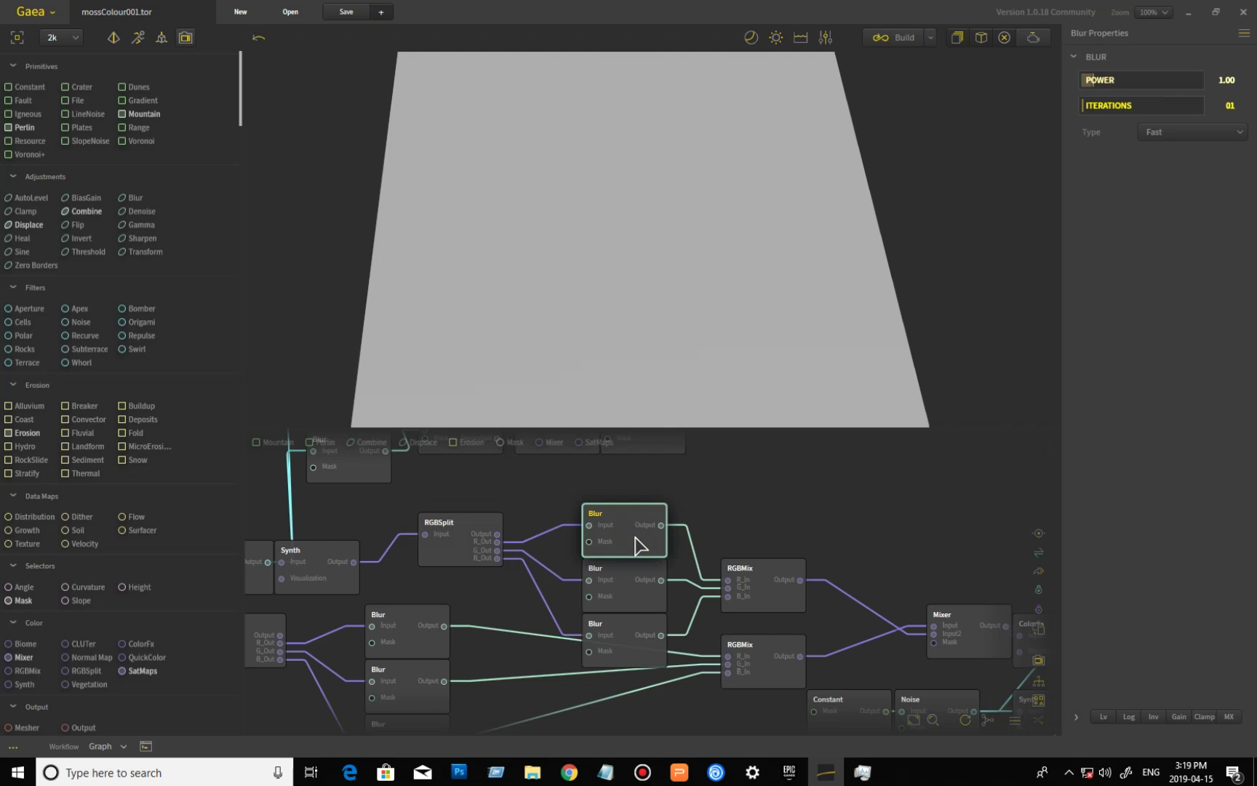
{"action": "left_click", "coordinate": [633, 593]}
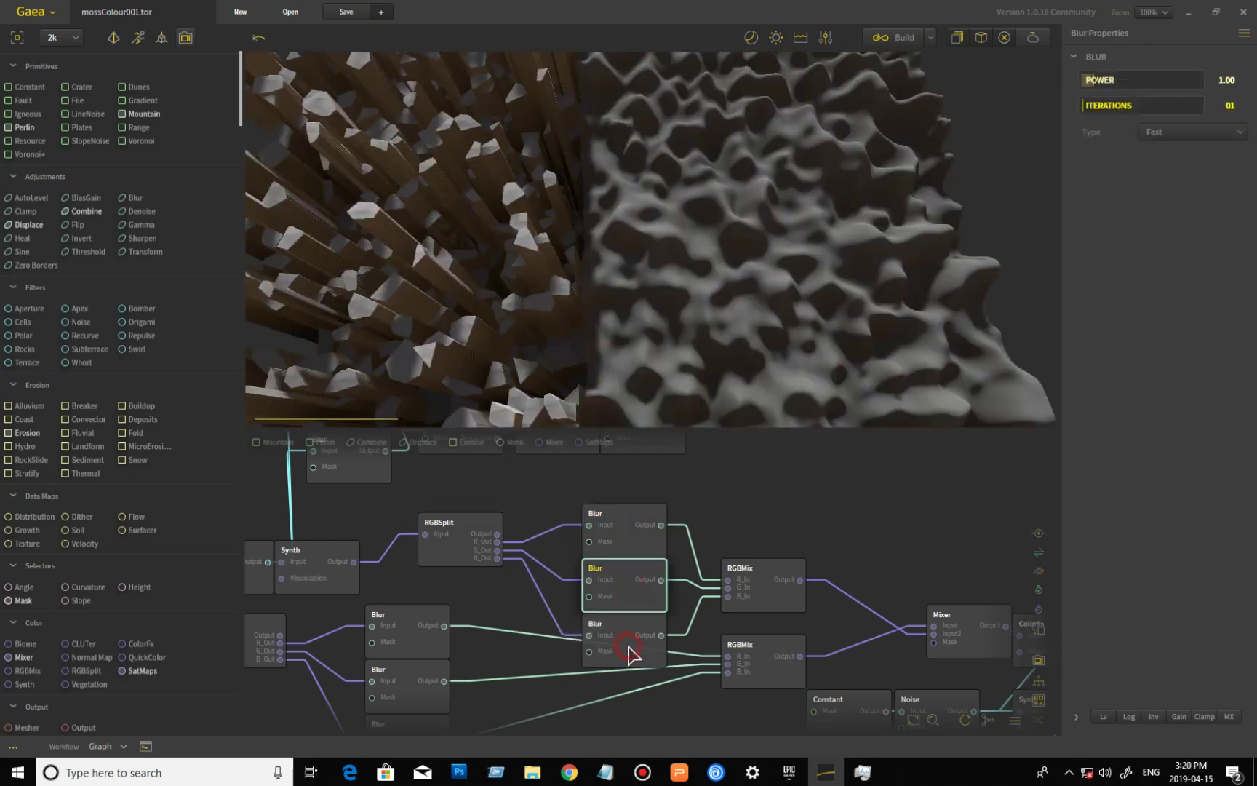
{"action": "left_click", "coordinate": [630, 652]}
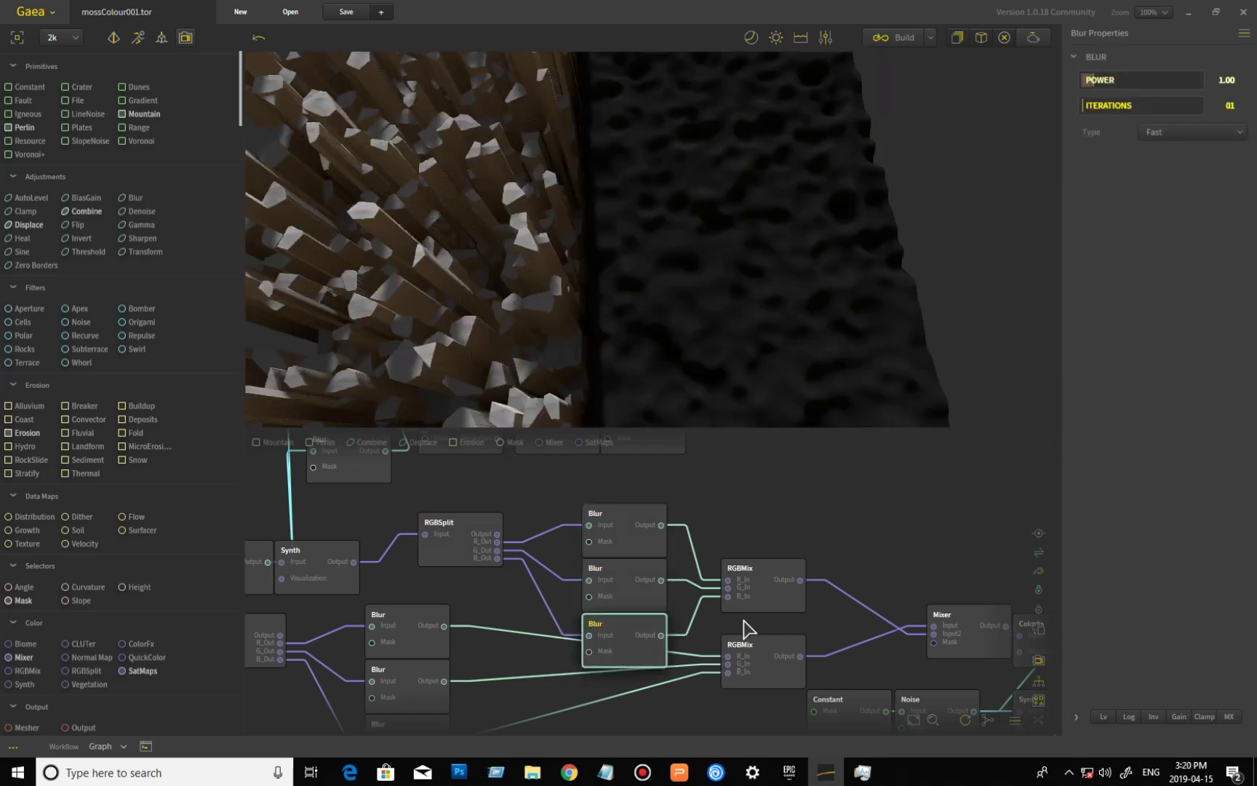
{"action": "left_click", "coordinate": [788, 610]}
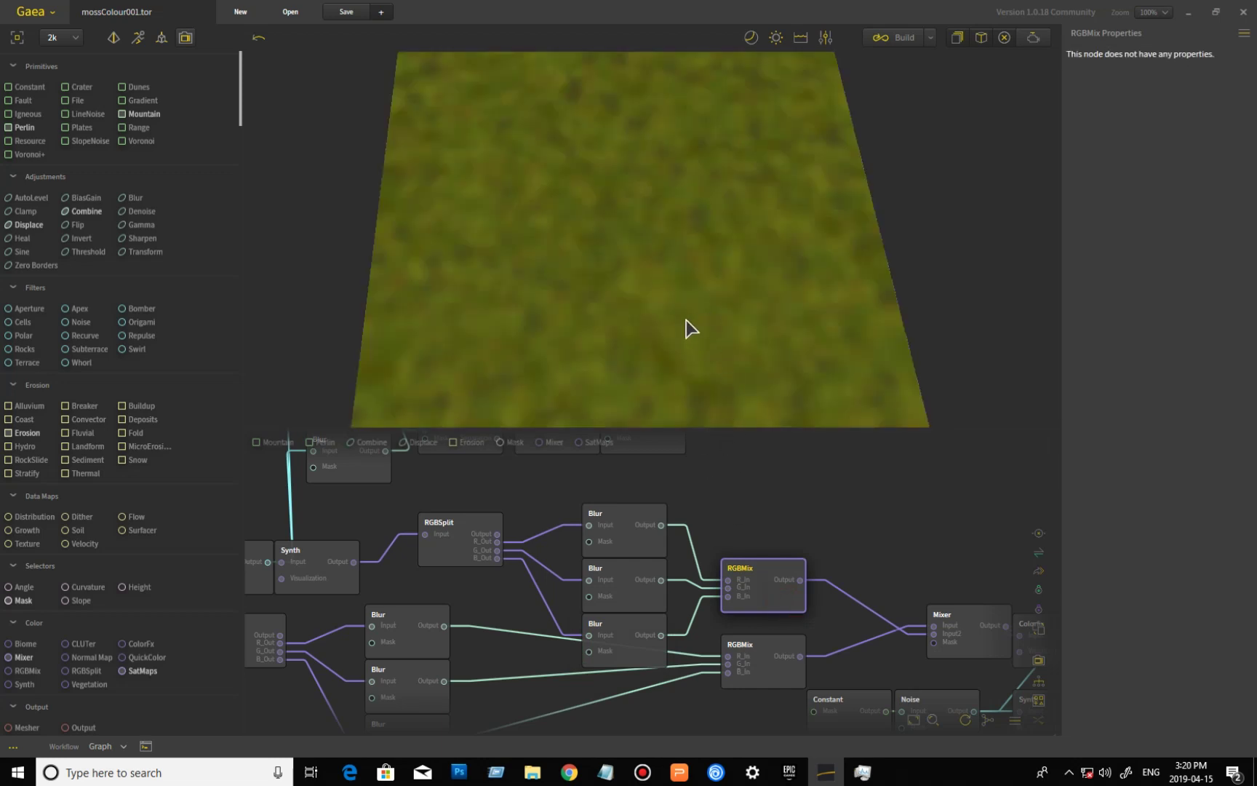
{"action": "mouse_move", "coordinate": [688, 325]}
{"action": "left_mouse_down"}
{"action": "mouse_move", "coordinate": [665, 334]}
{"action": "mouse_move", "coordinate": [681, 295]}
{"action": "mouse_move", "coordinate": [677, 311]}
{"action": "left_mouse_up"}
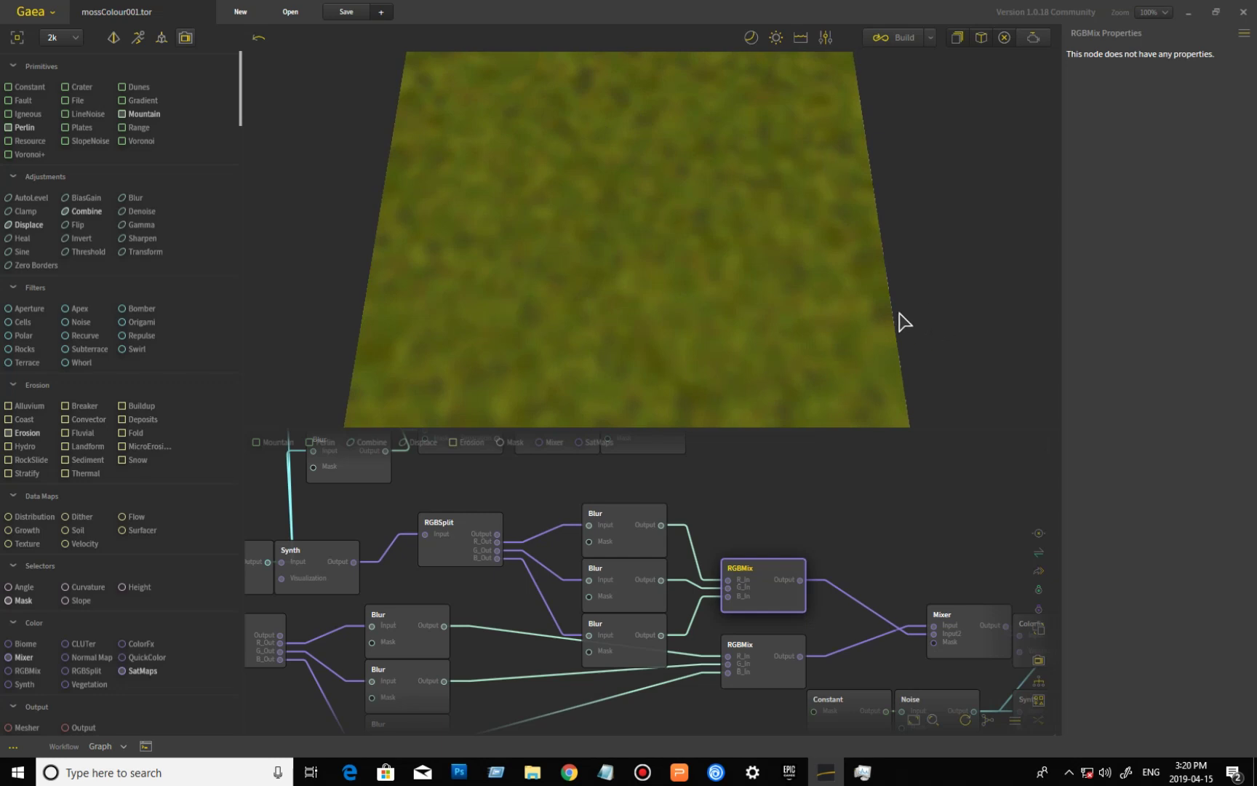
Preview RGBSplit again and the lower RGBMix's mottled olive-green colour output.
{"action": "middle_click_drag", "start_coordinate": [753, 519], "coordinate": [864, 440]}
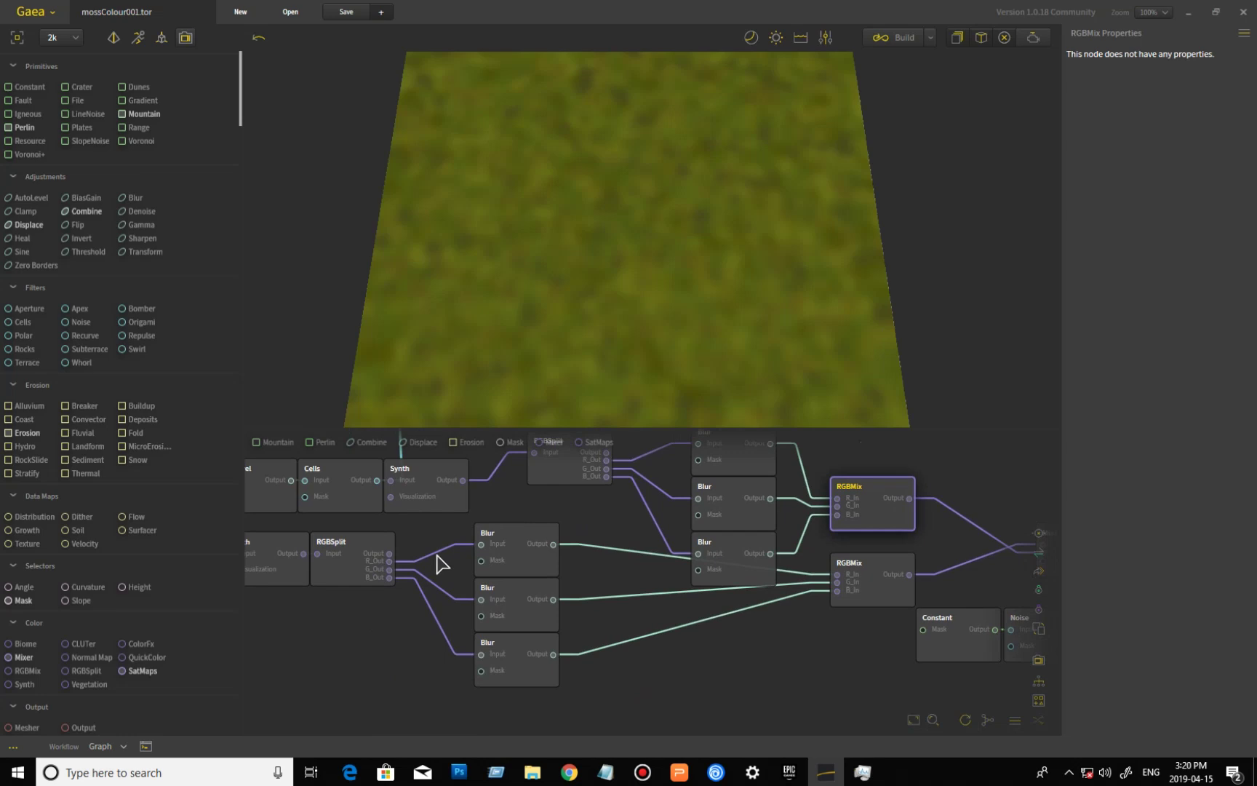
{"action": "left_click", "coordinate": [348, 557]}
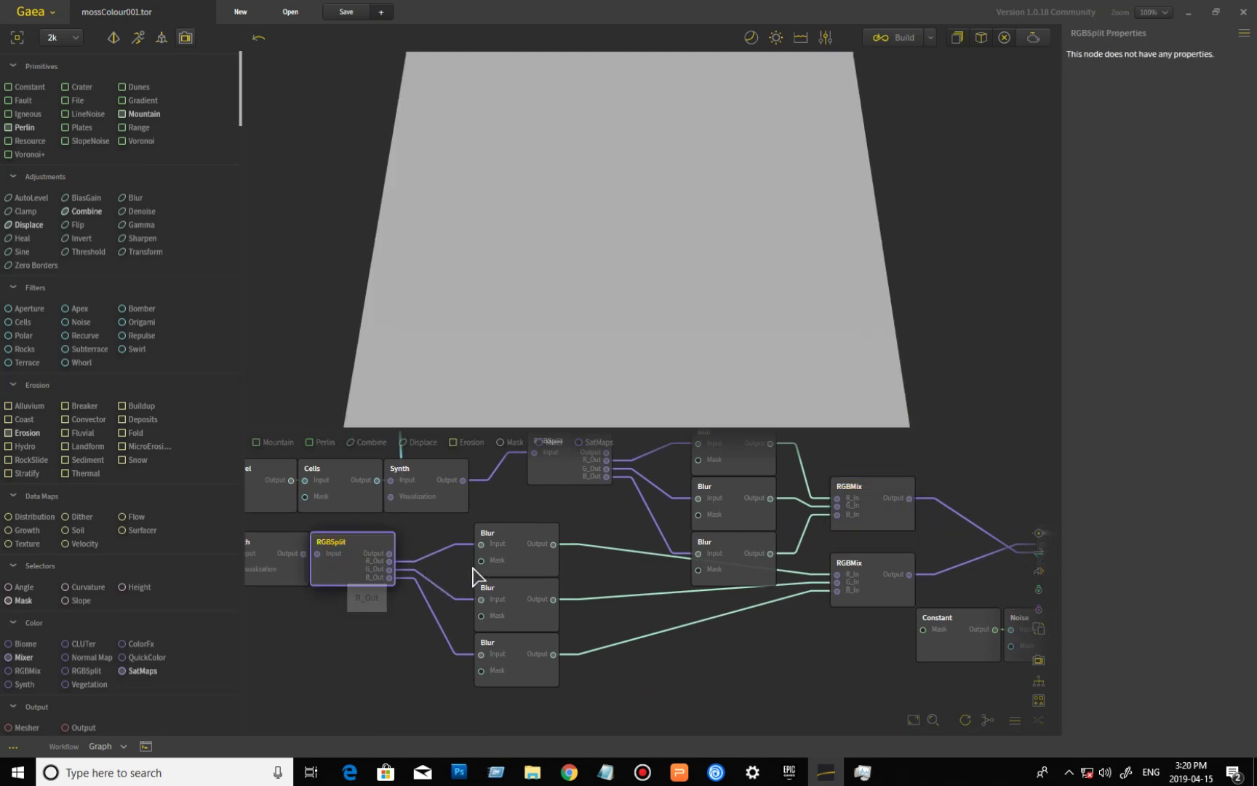
{"action": "left_click", "coordinate": [886, 595]}
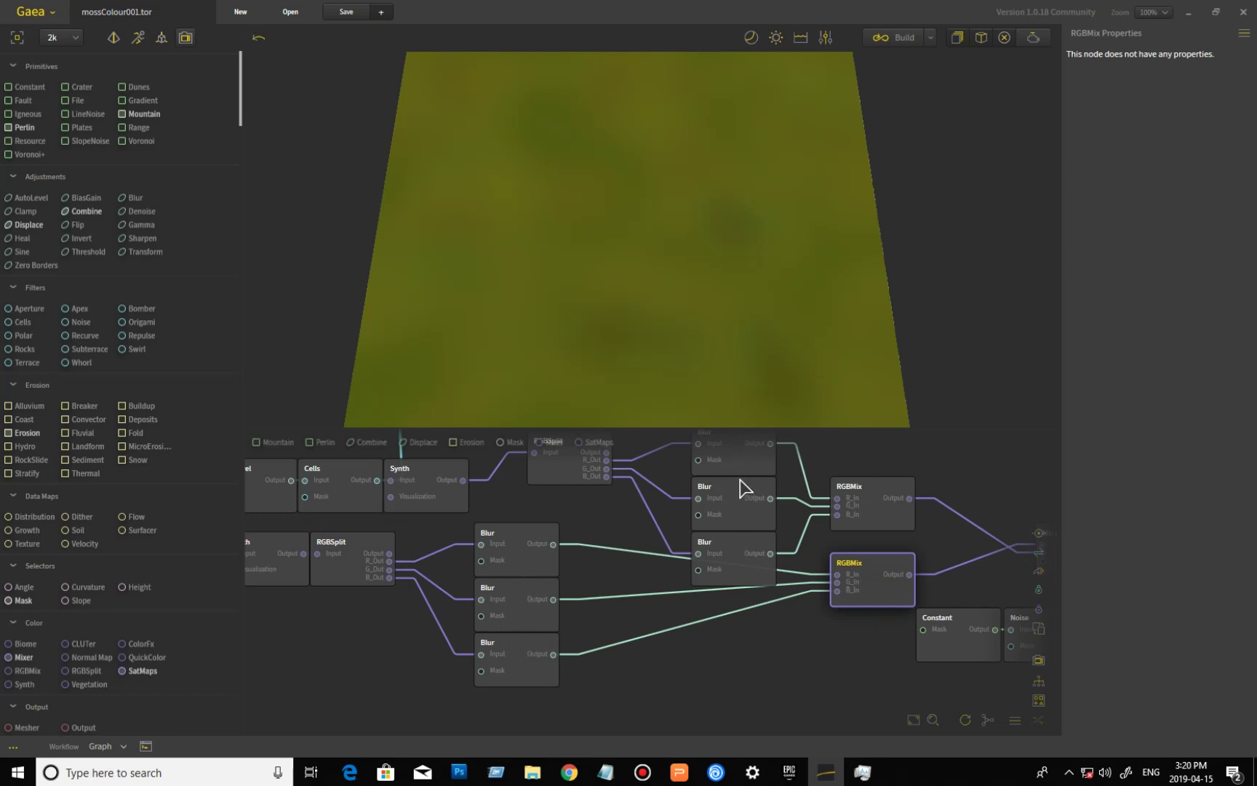
{"action": "middle_click_drag", "start_coordinate": [822, 635], "coordinate": [623, 684]}
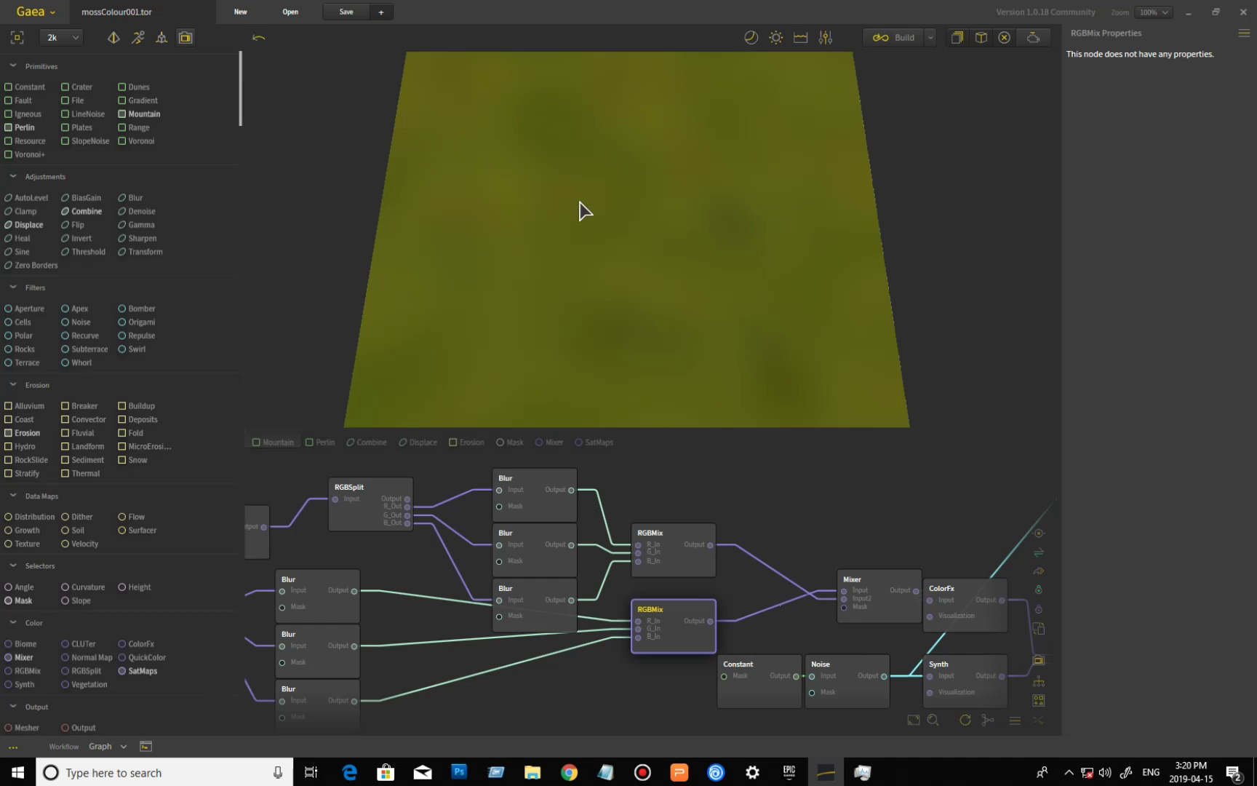
Pin the Aperture heightfield for colour and preview the Mixer's Min-blended olive moss on it.
{"action": "left_click", "coordinate": [889, 594]}
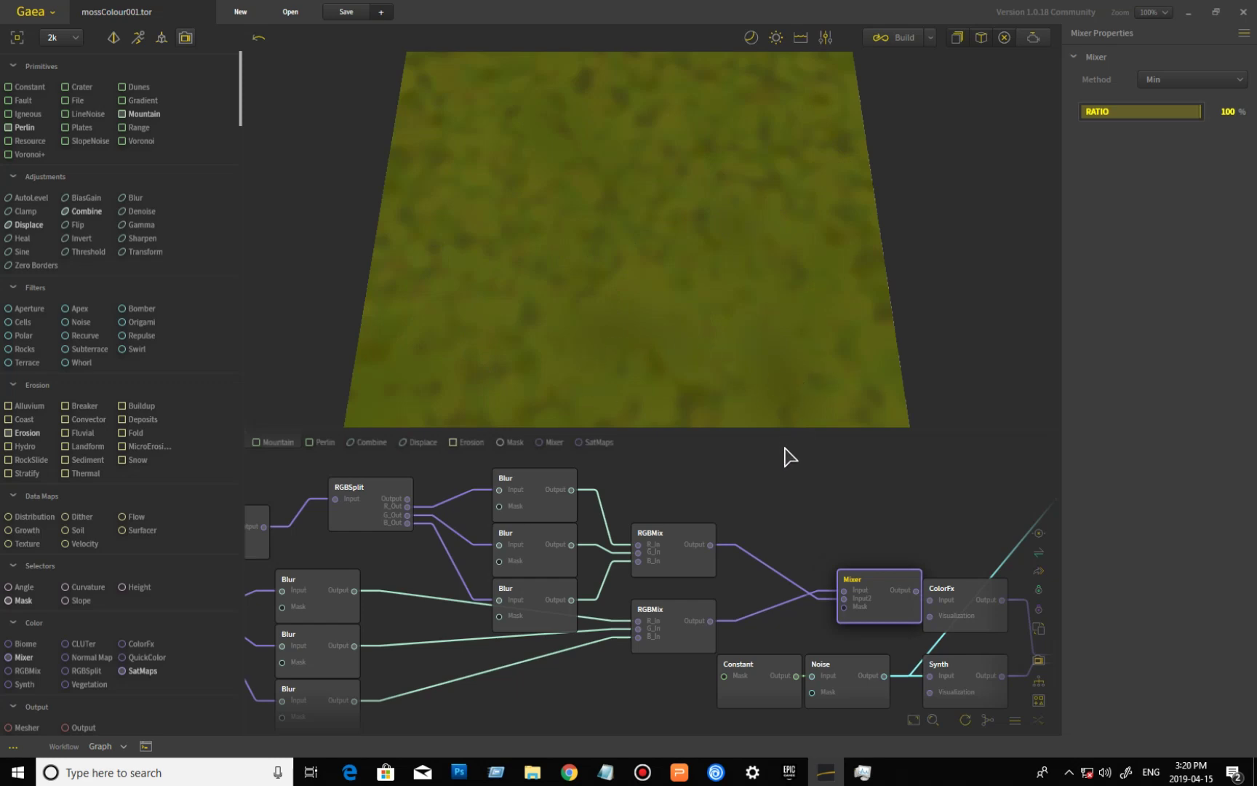
{"action": "middle_click_drag", "start_coordinate": [780, 469], "coordinate": [836, 643]}
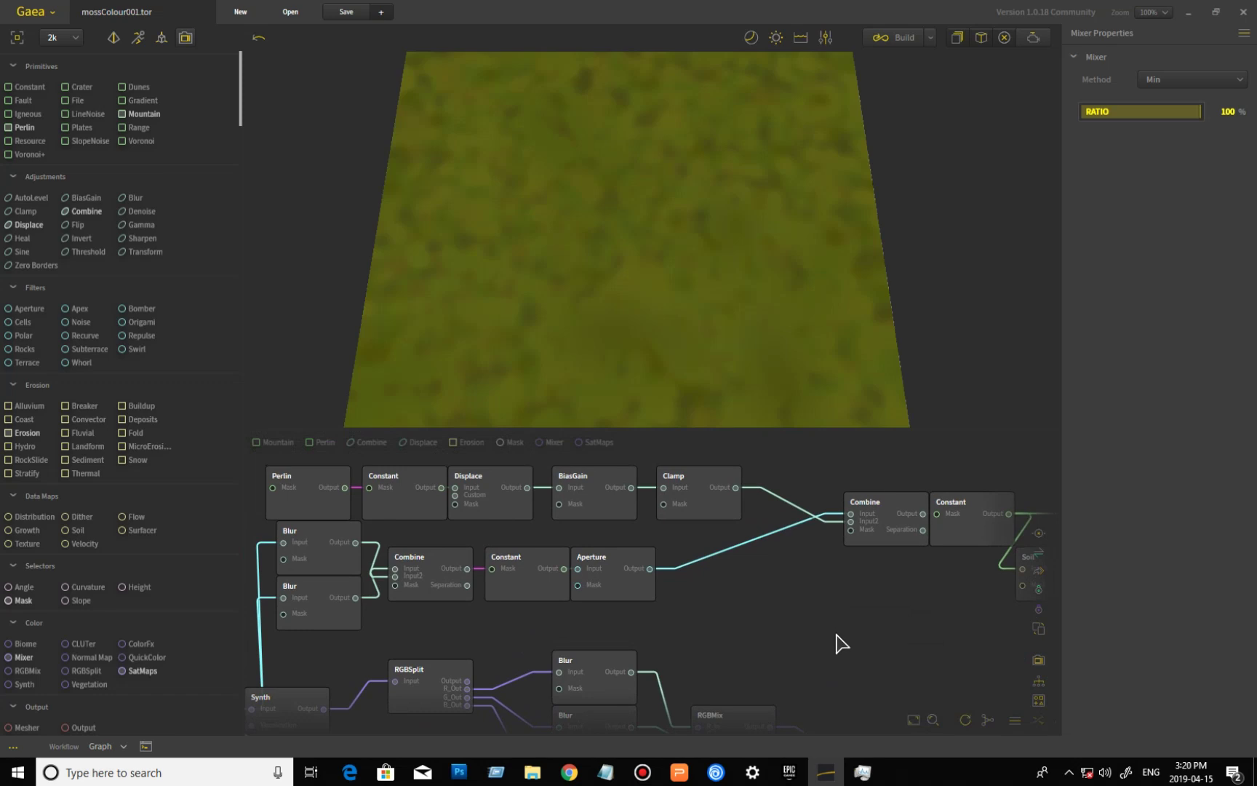
{"action": "left_click", "coordinate": [619, 583]}
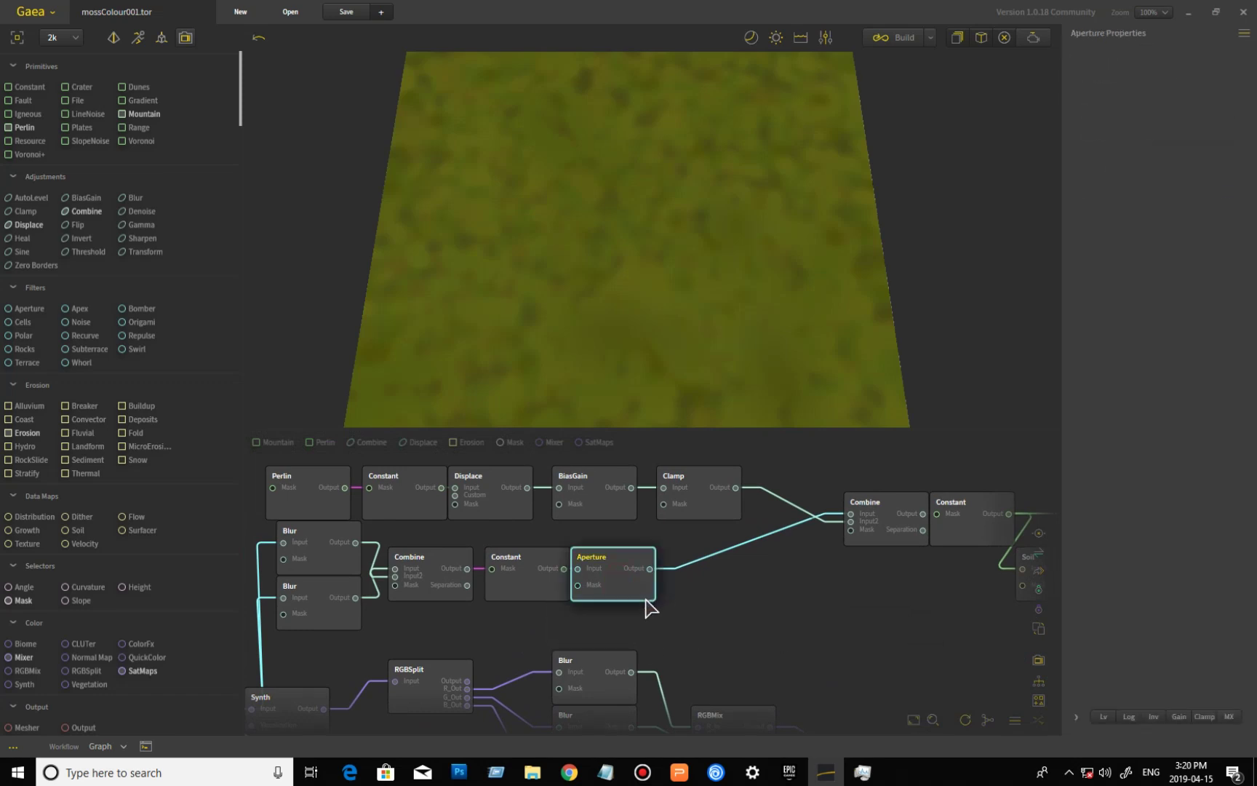
{"action": "right_click", "coordinate": [628, 575]}
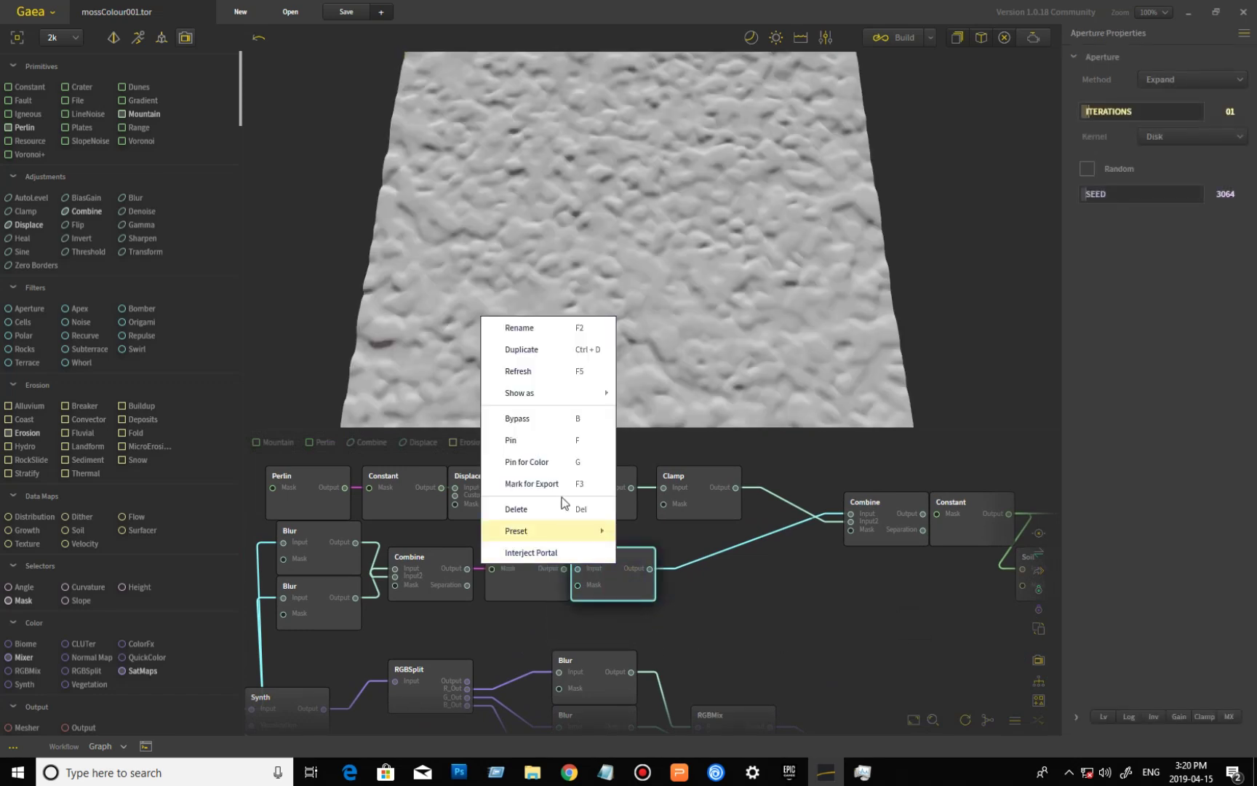
{"action": "left_click", "coordinate": [552, 462]}
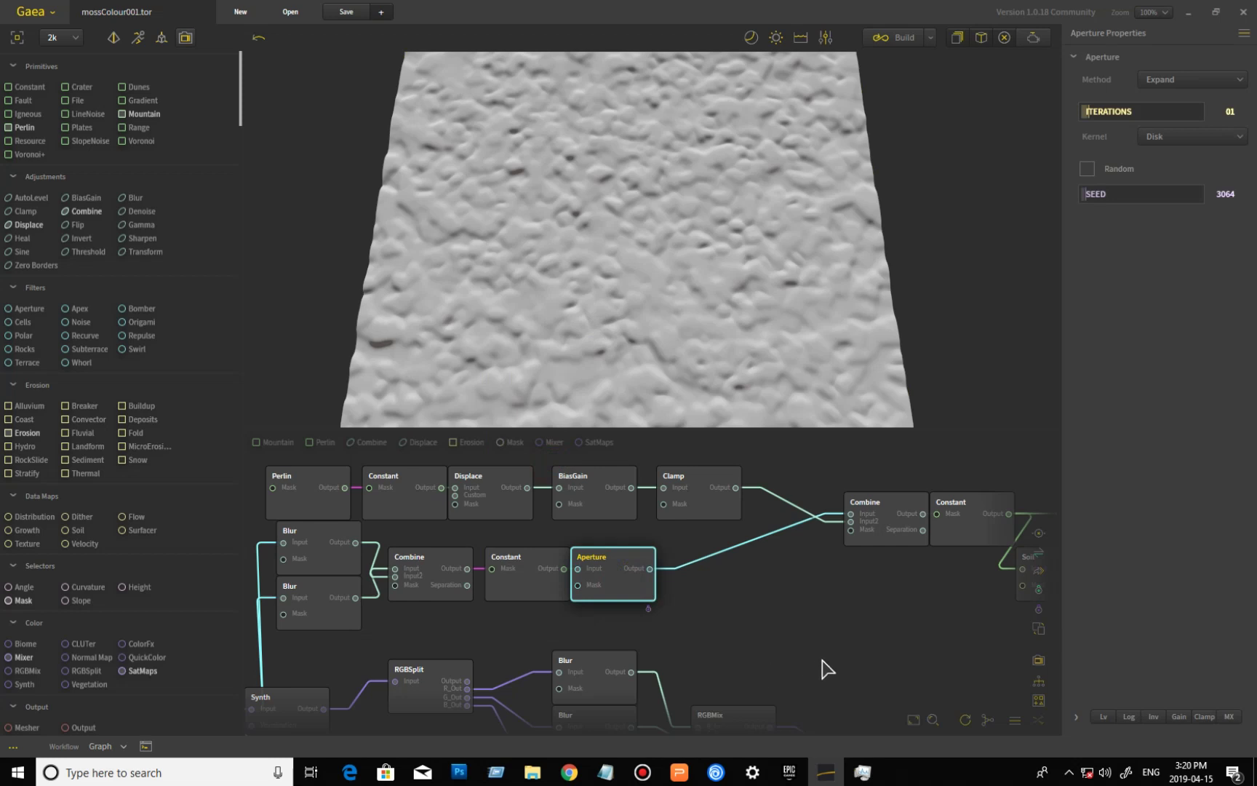
{"action": "middle_click_drag", "start_coordinate": [822, 668], "coordinate": [771, 552]}
{"action": "left_click", "coordinate": [834, 611]}
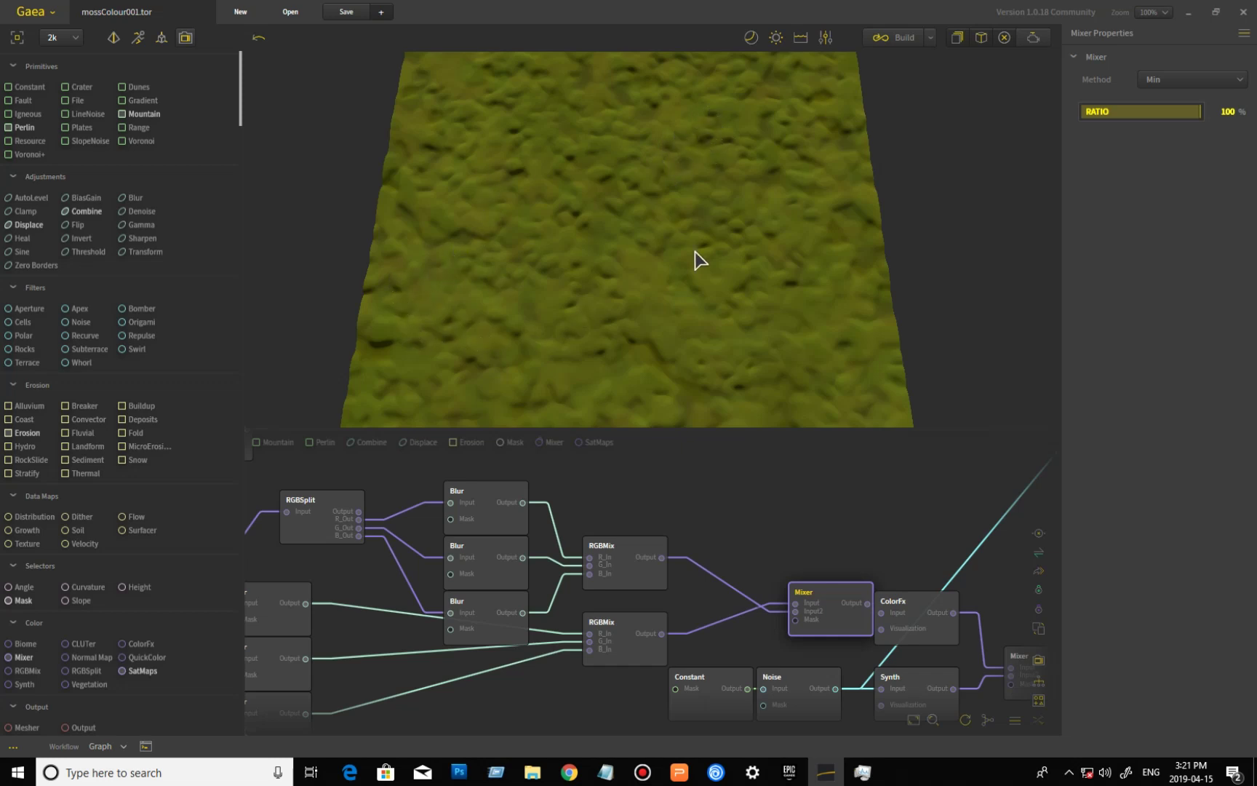
{"action": "left_click_drag", "start_coordinate": [707, 365], "coordinate": [665, 379]}
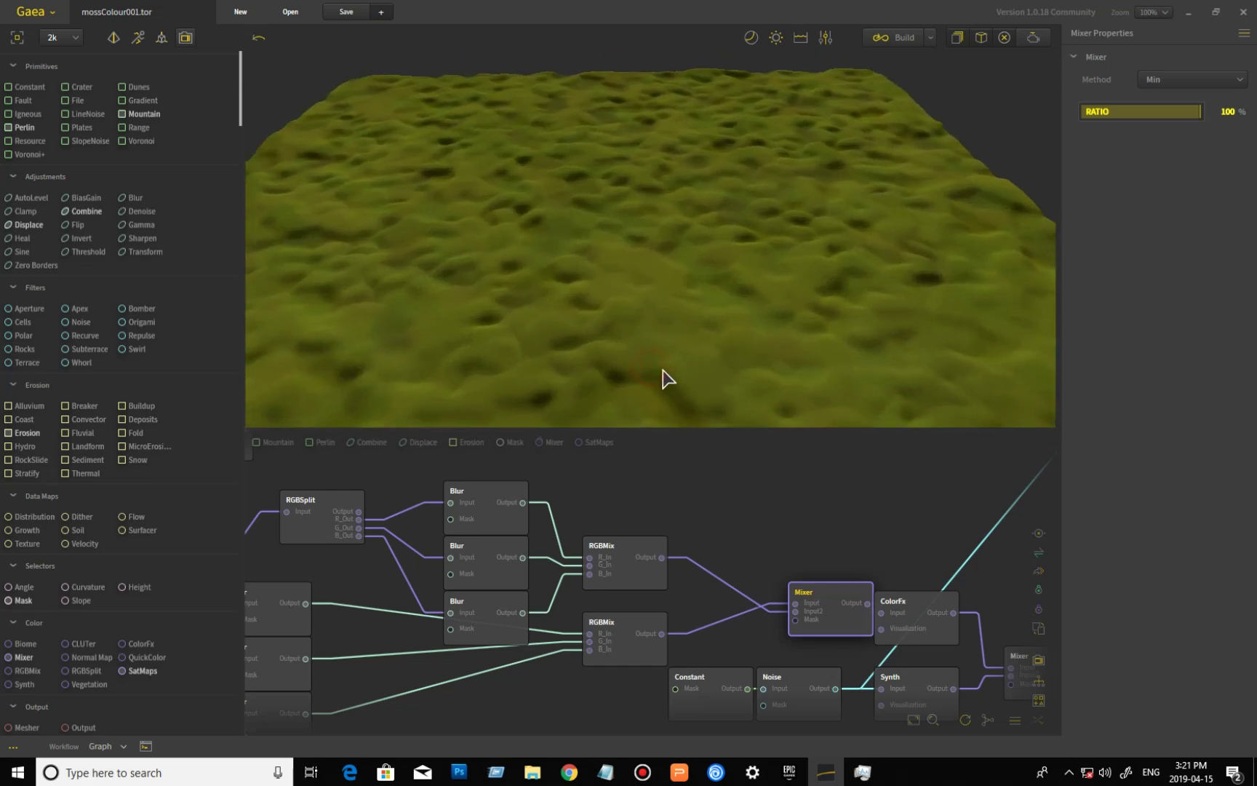
{"action": "scroll", "coordinate": [707, 340], "scroll_direction": "down", "scroll_amount": 5}
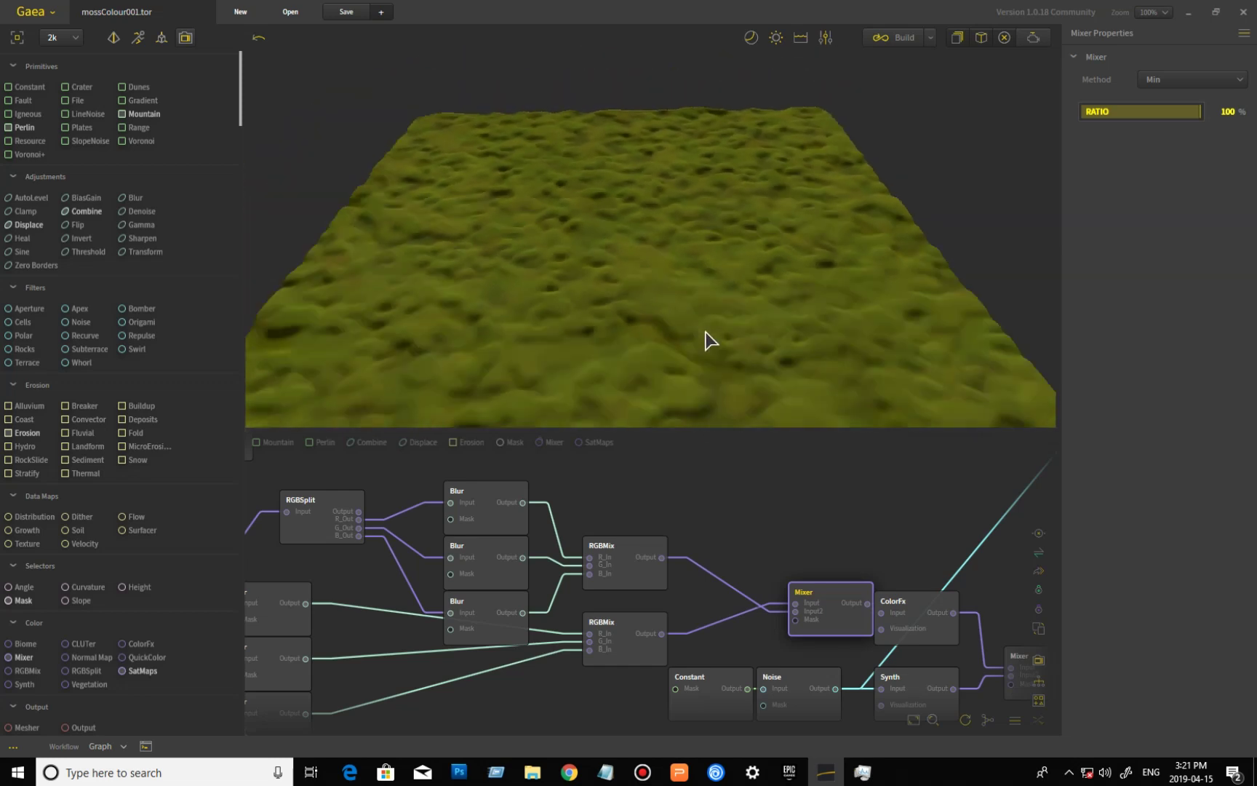
{"action": "scroll", "coordinate": [709, 360], "scroll_direction": "up", "scroll_amount": 5}
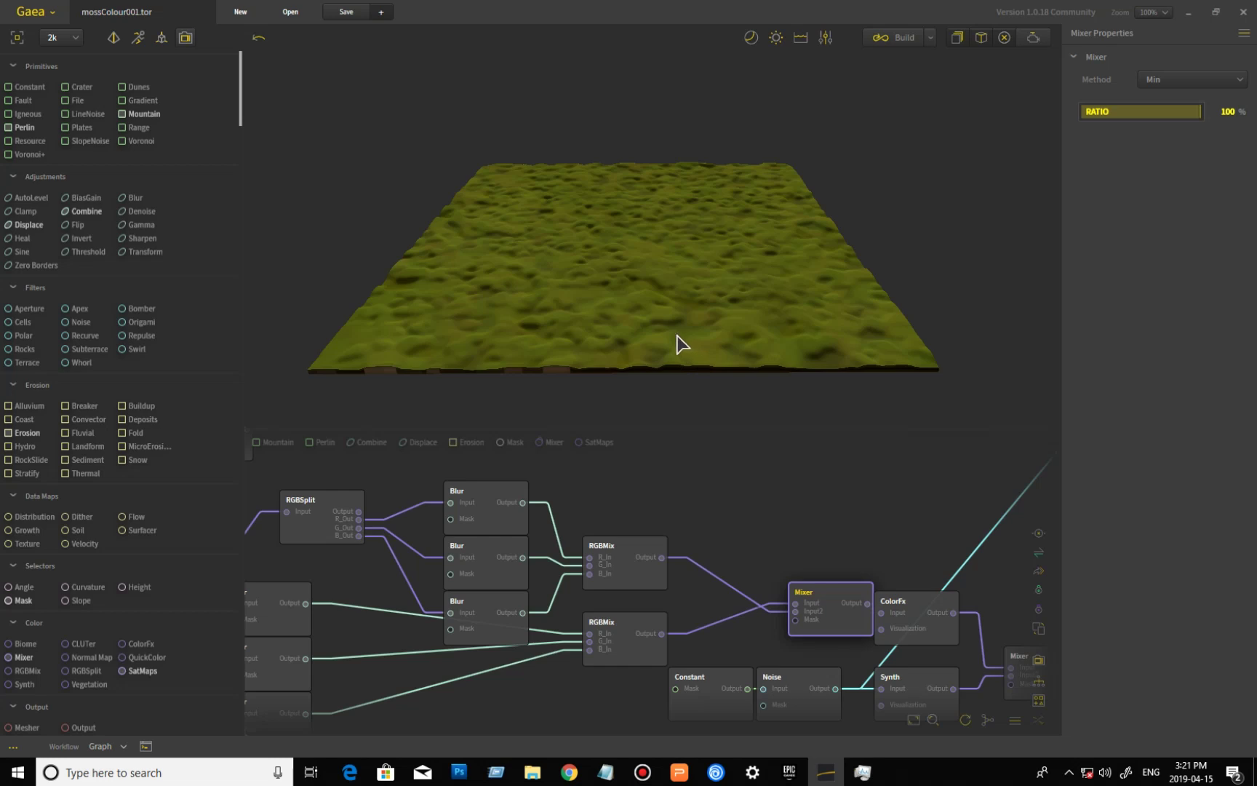
{"action": "left_click_drag", "start_coordinate": [676, 341], "coordinate": [645, 317]}
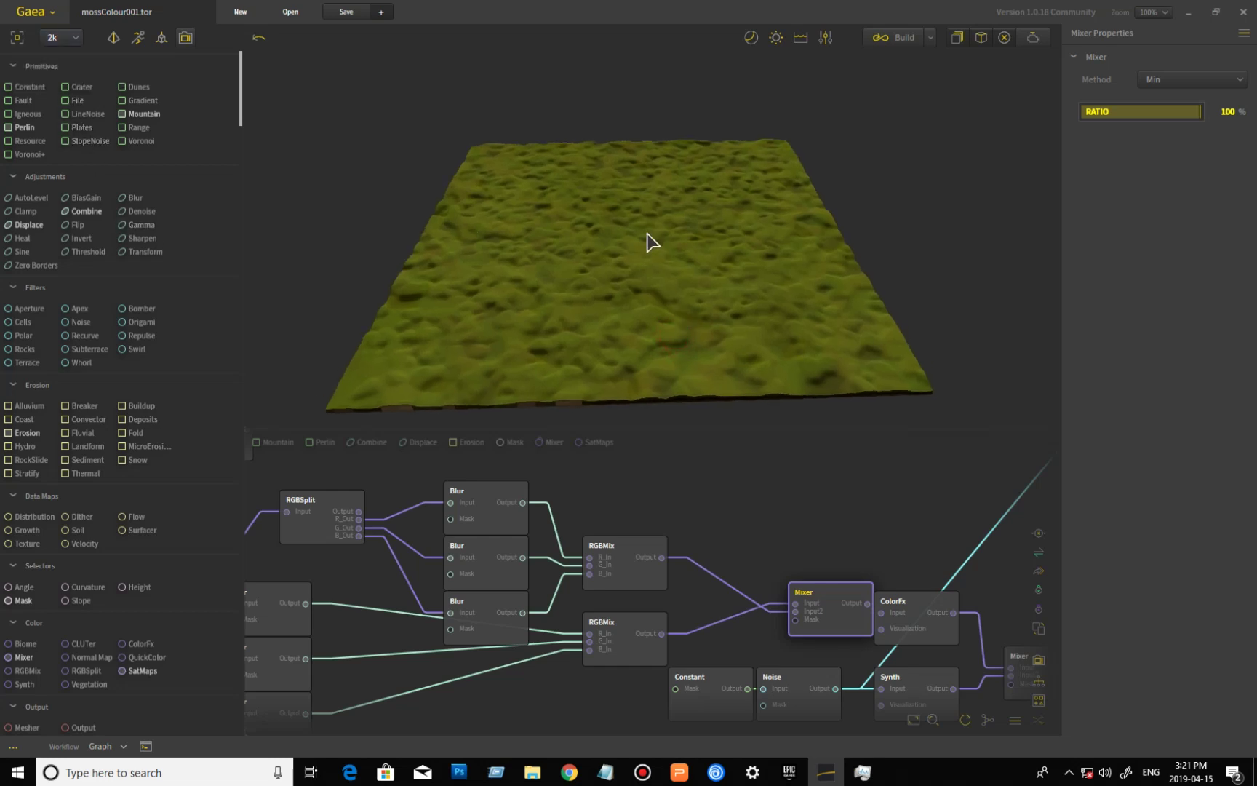
{"action": "left_click_drag", "start_coordinate": [698, 360], "coordinate": [696, 325]}
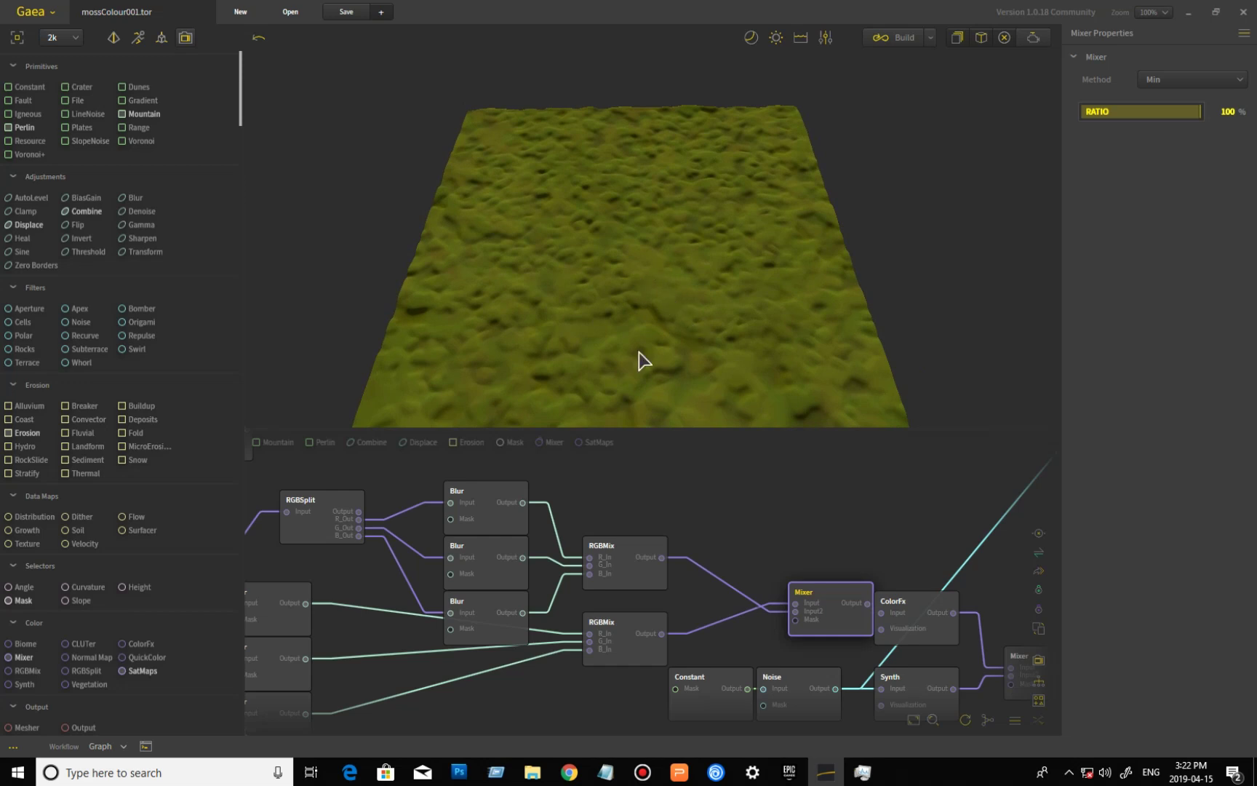
{"action": "left_click_drag", "start_coordinate": [638, 356], "coordinate": [637, 331]}
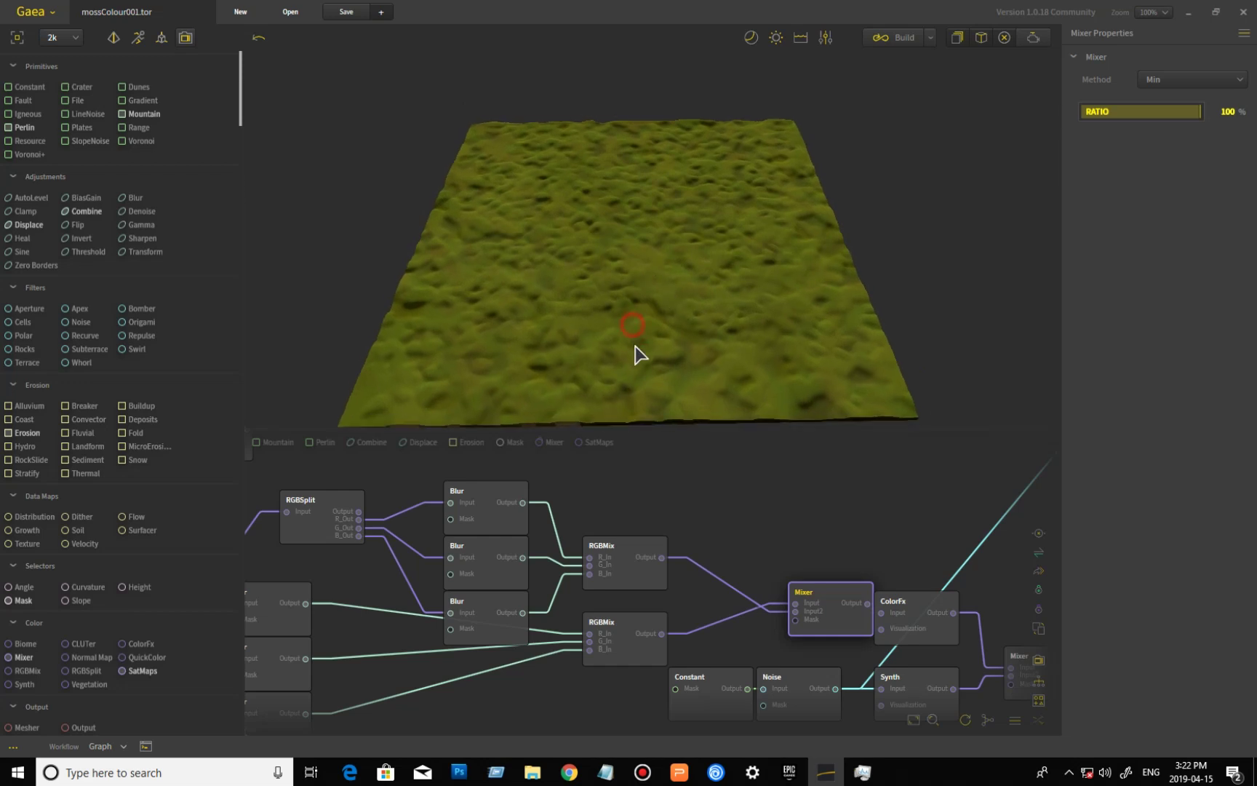
{"action": "middle_click_drag", "start_coordinate": [746, 550], "coordinate": [763, 681]}
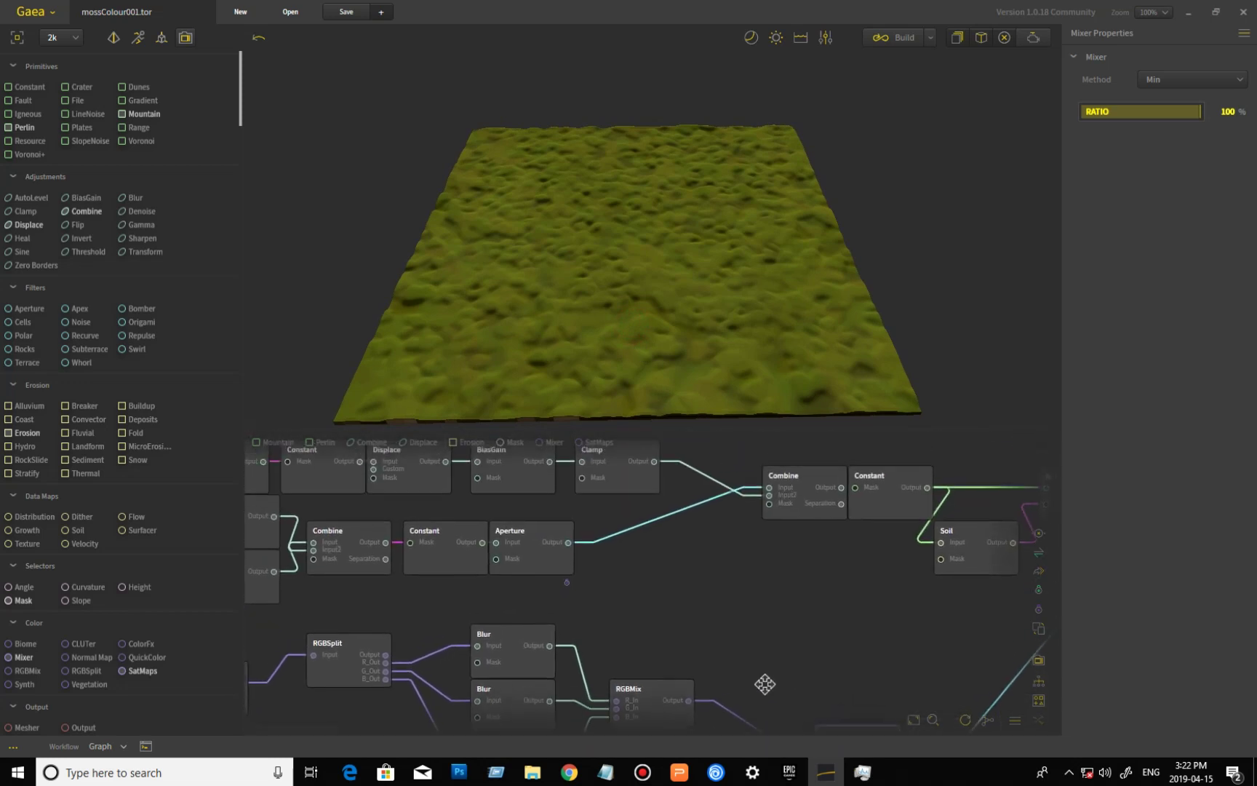
{"action": "middle_click_drag", "start_coordinate": [665, 598], "coordinate": [709, 645]}
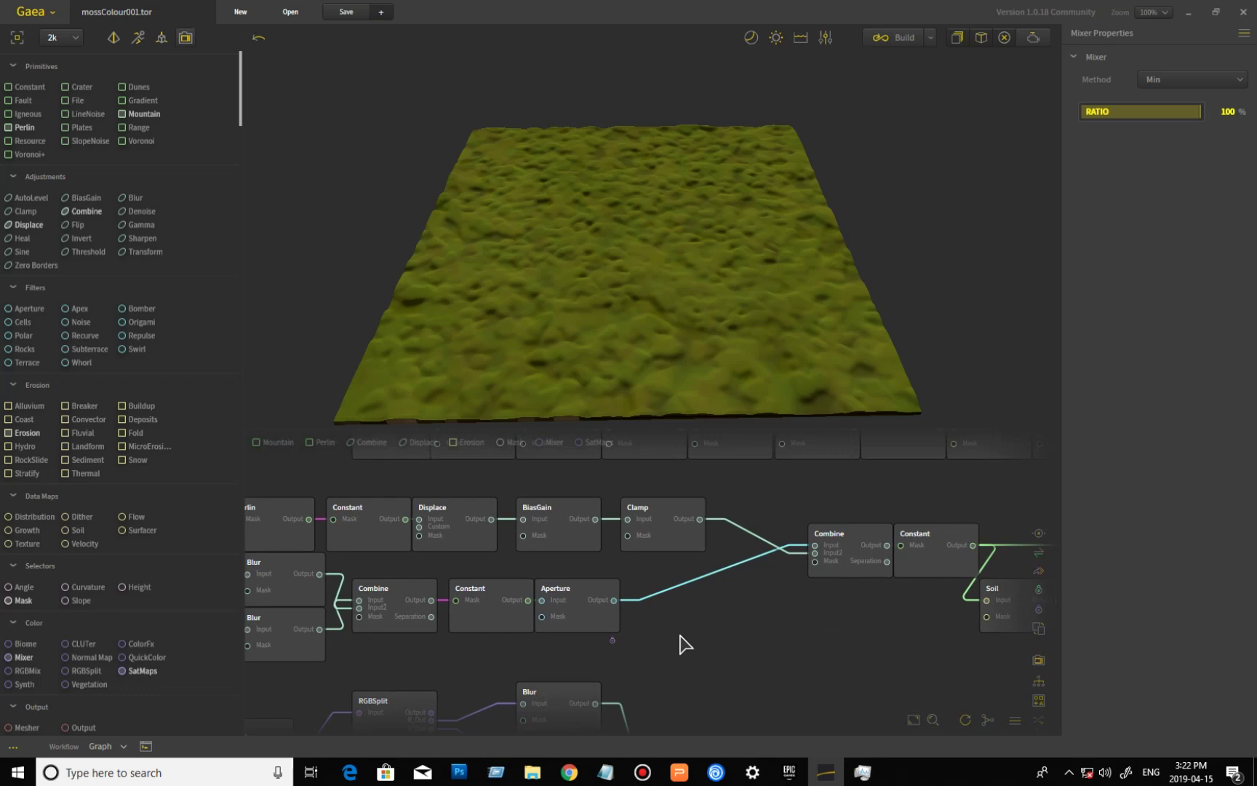
{"action": "middle_click_drag", "start_coordinate": [684, 644], "coordinate": [793, 659]}
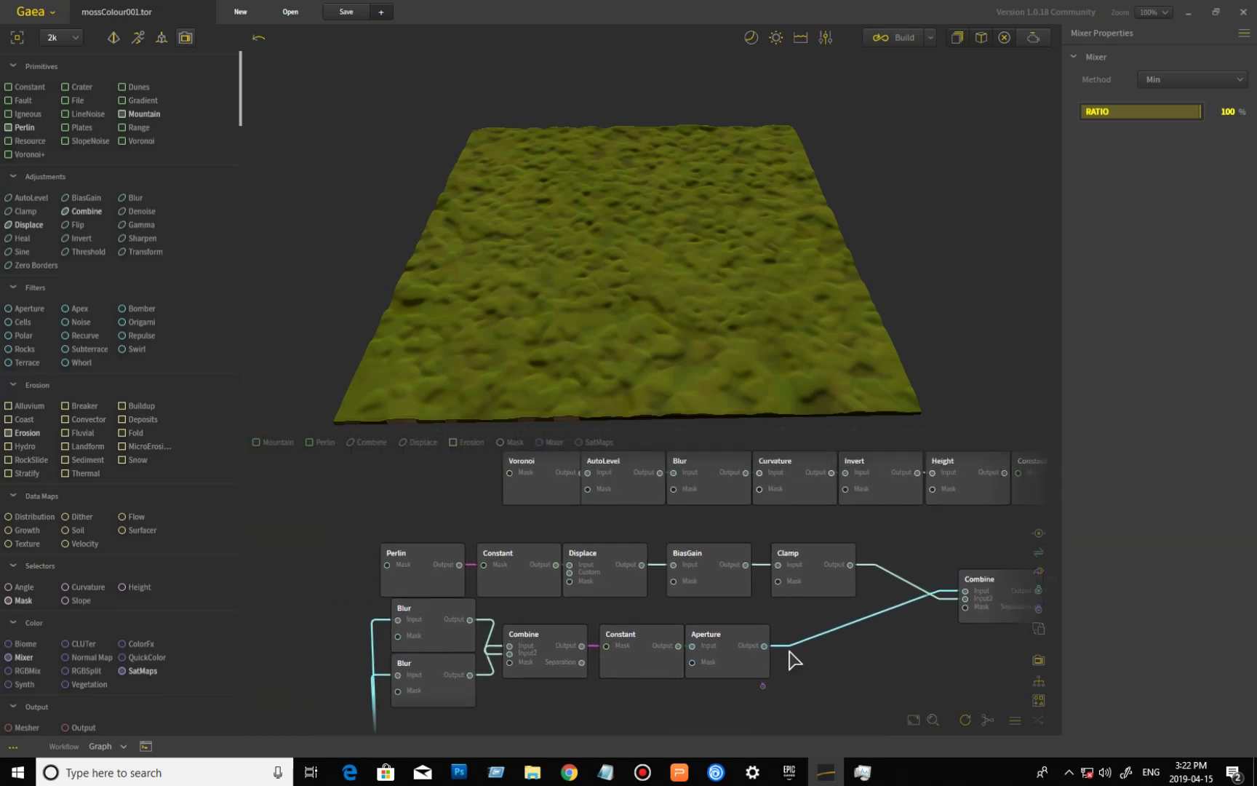
Preview the Perlin and Constant node terrains, orbiting to inspect each.
{"action": "left_click", "coordinate": [432, 576]}
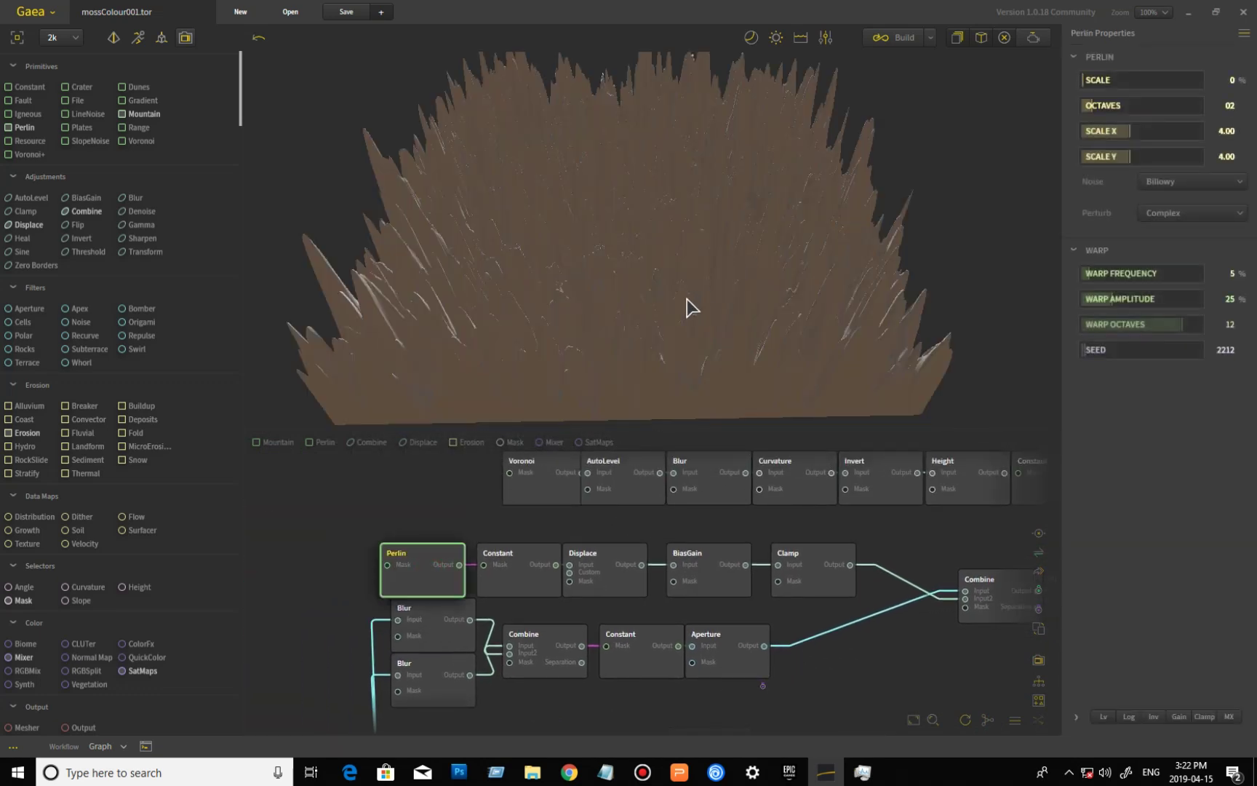
{"action": "left_click", "coordinate": [541, 584]}
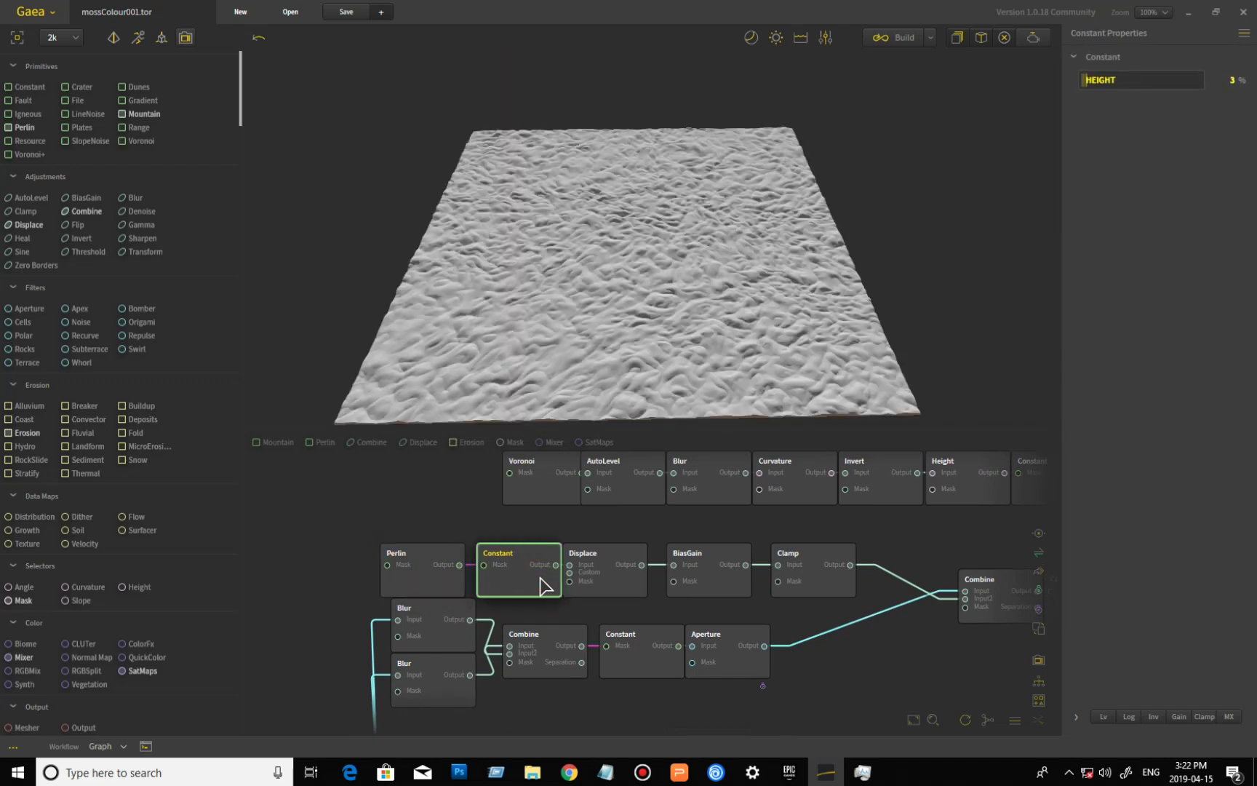
{"action": "left_click_drag", "start_coordinate": [570, 364], "coordinate": [684, 350]}
{"action": "scroll", "coordinate": [633, 341], "scroll_direction": "up", "scroll_amount": 4}
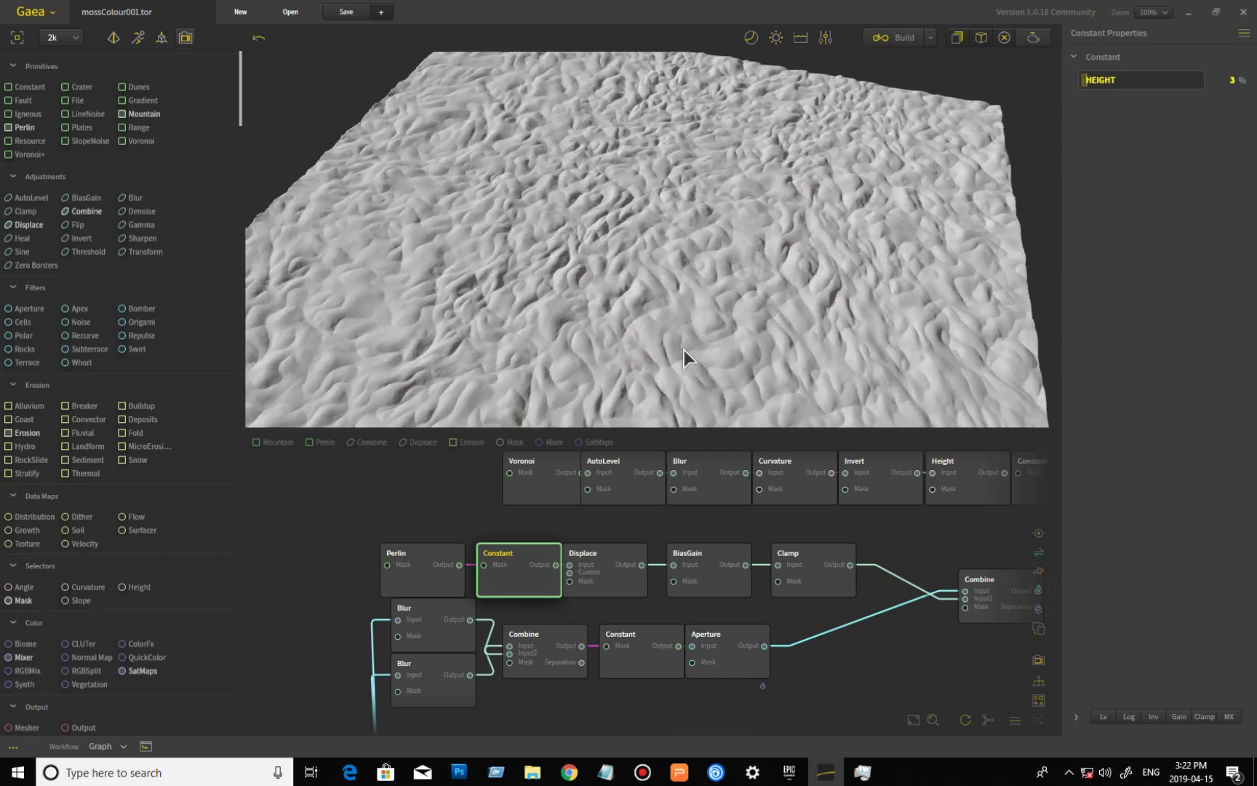
{"action": "scroll", "coordinate": [573, 357], "scroll_direction": "down", "scroll_amount": 6}
{"action": "left_click_drag", "start_coordinate": [598, 339], "coordinate": [581, 353]}
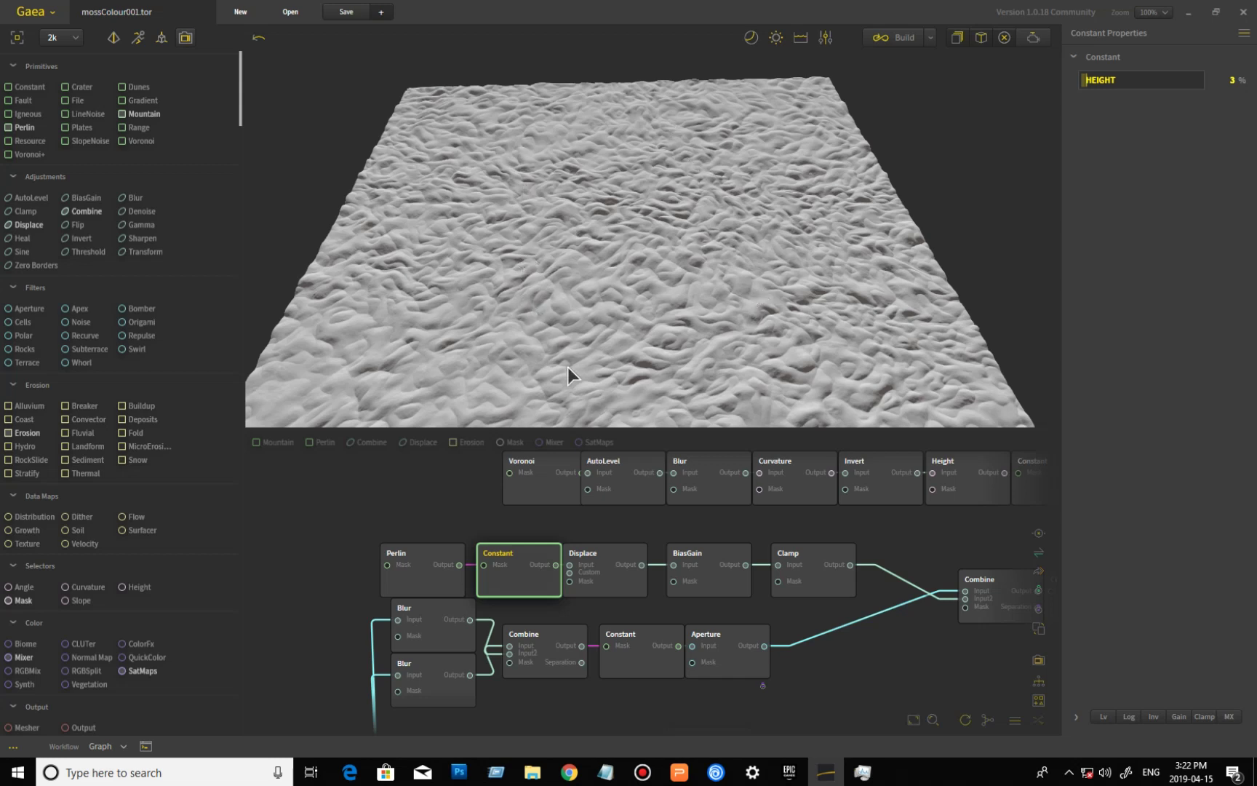
Inspect the Displace terrain up close, then preview BiasGain at 6% intensity, 14% bias.
{"action": "left_click", "coordinate": [613, 588]}
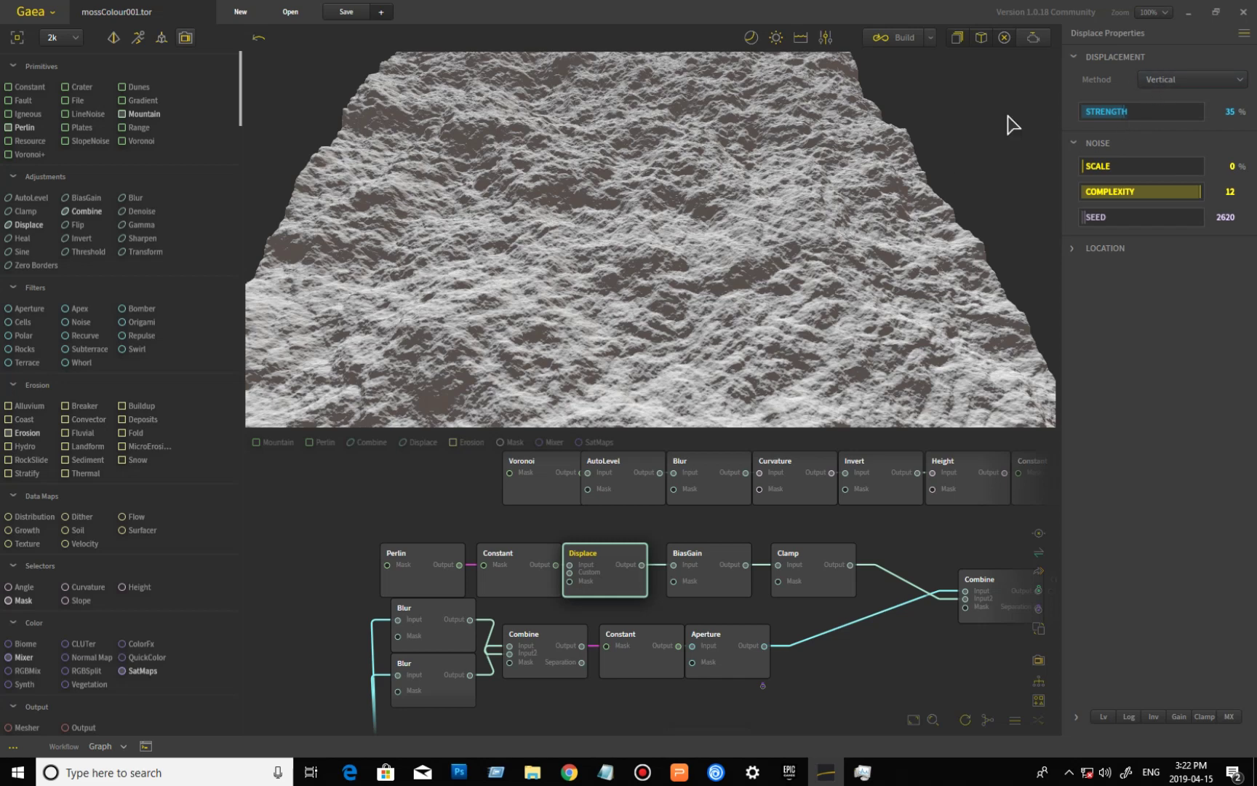
{"action": "left_click_drag", "start_coordinate": [614, 304], "coordinate": [574, 163]}
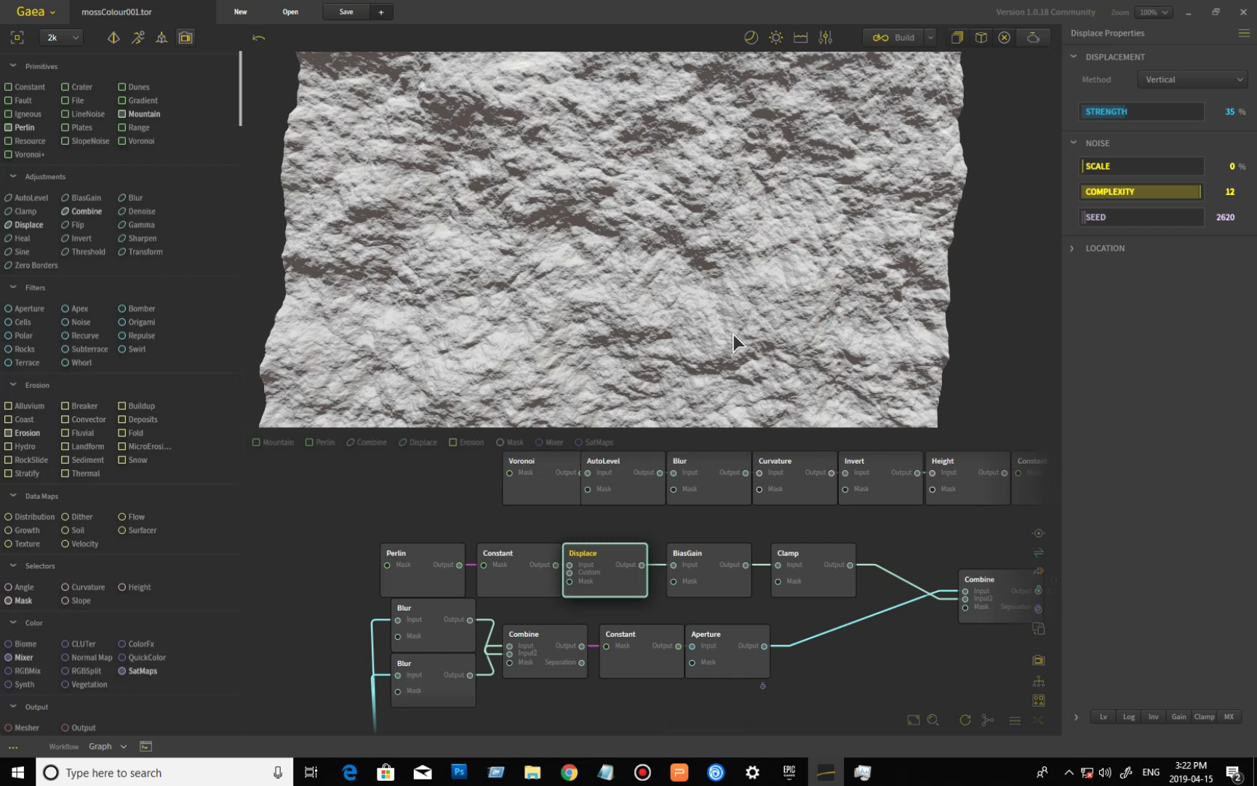
{"action": "left_click_drag", "start_coordinate": [581, 333], "coordinate": [560, 288]}
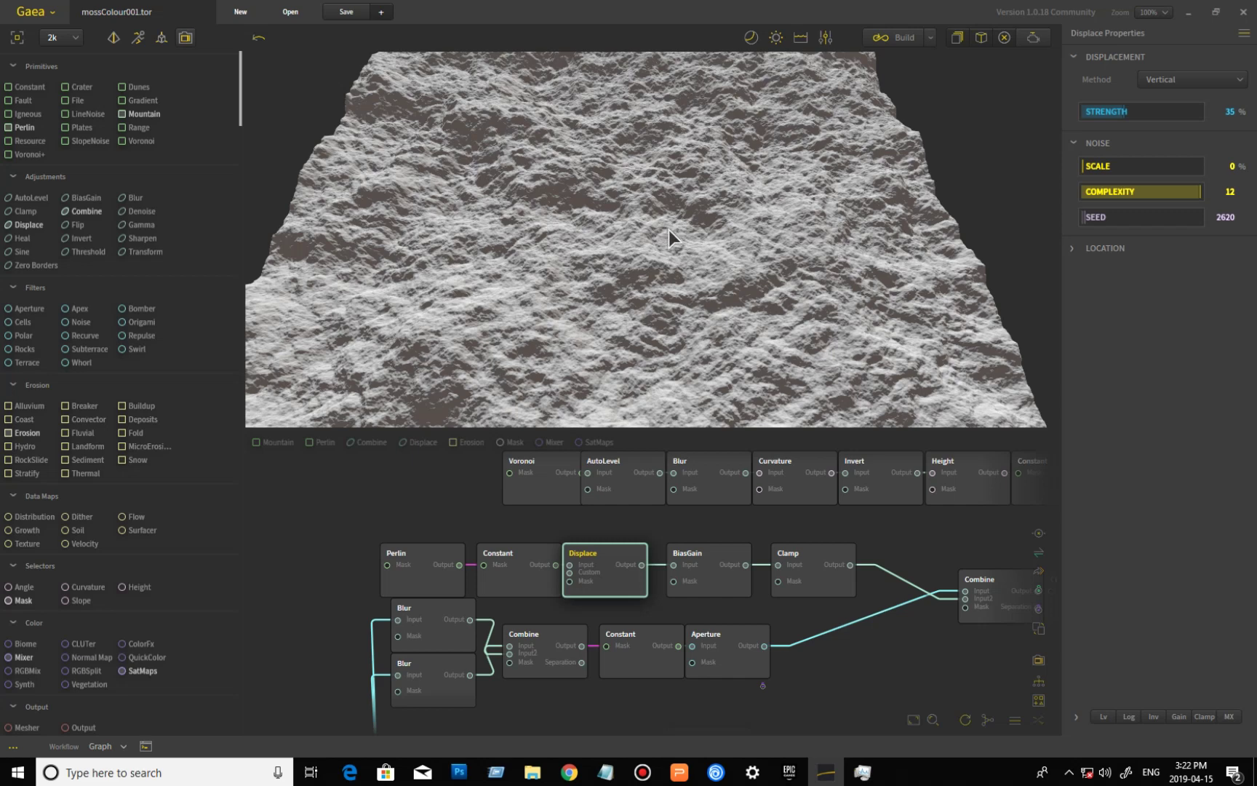
{"action": "left_click", "coordinate": [722, 580]}
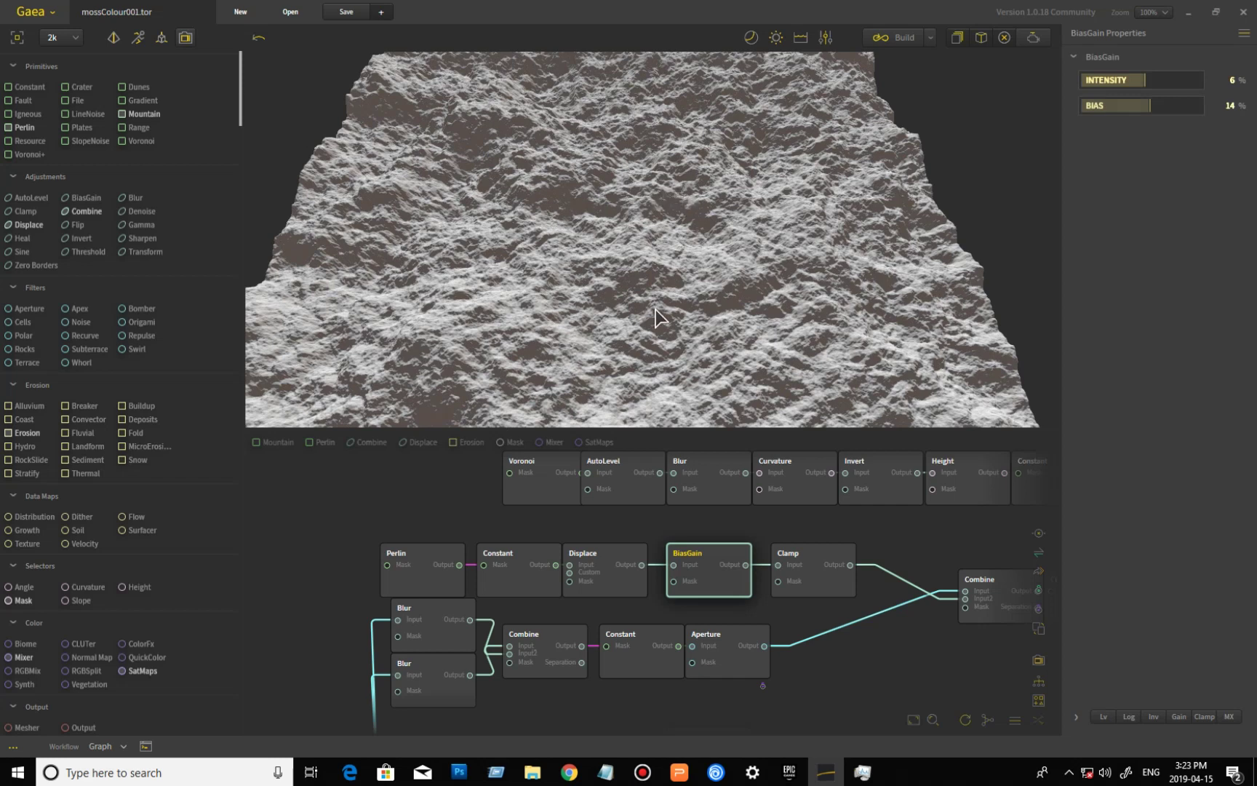
Preview the Clamp node's rocky grey heightfield (0%-100%) and bring the Combine, Constant and Soil nodes into view.
{"action": "left_click", "coordinate": [829, 583]}
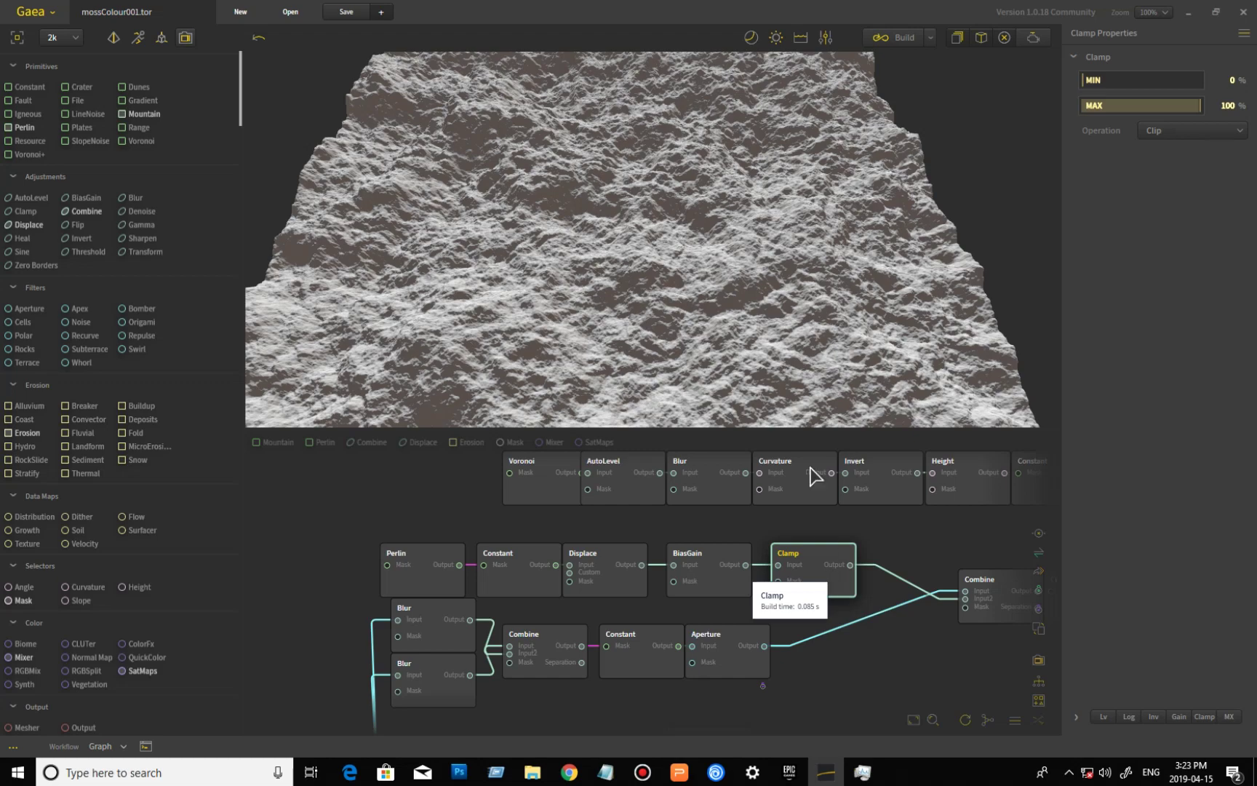
{"action": "left_click_drag", "start_coordinate": [814, 274], "coordinate": [795, 327]}
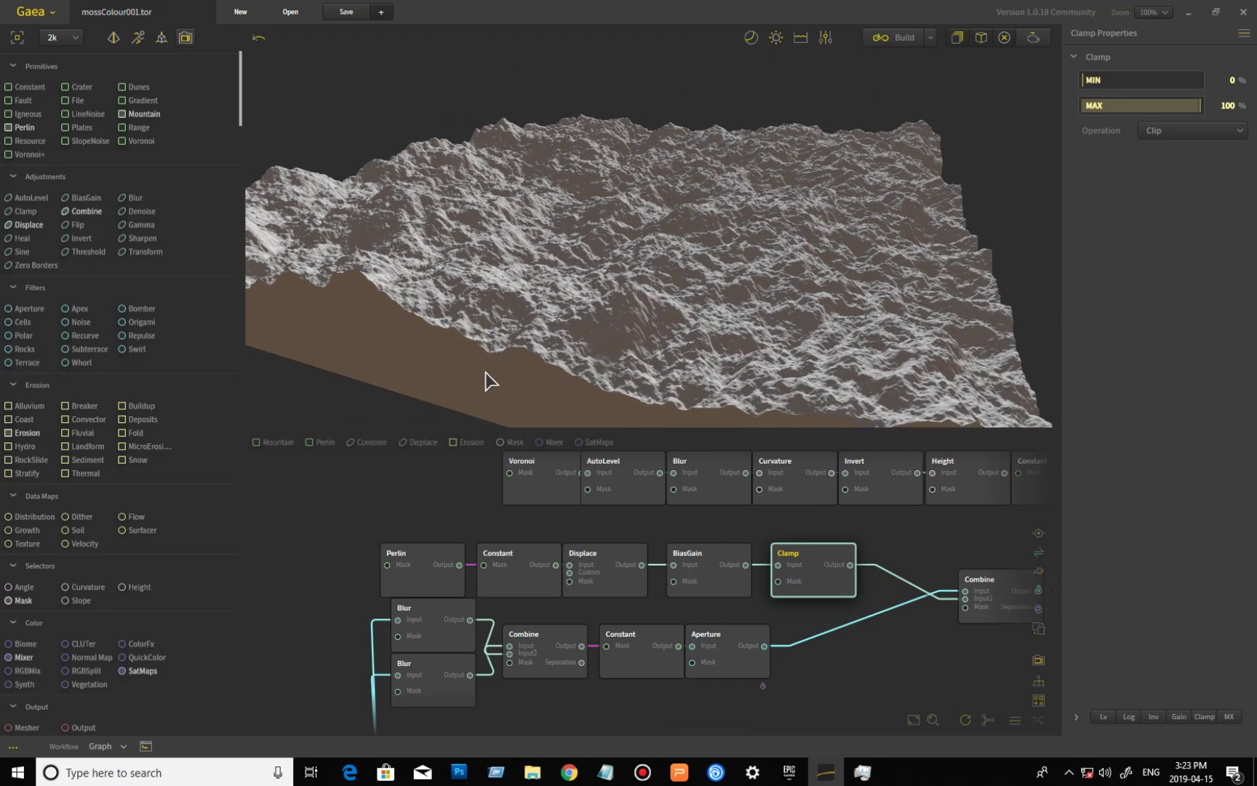
{"action": "left_click_drag", "start_coordinate": [488, 379], "coordinate": [684, 87]}
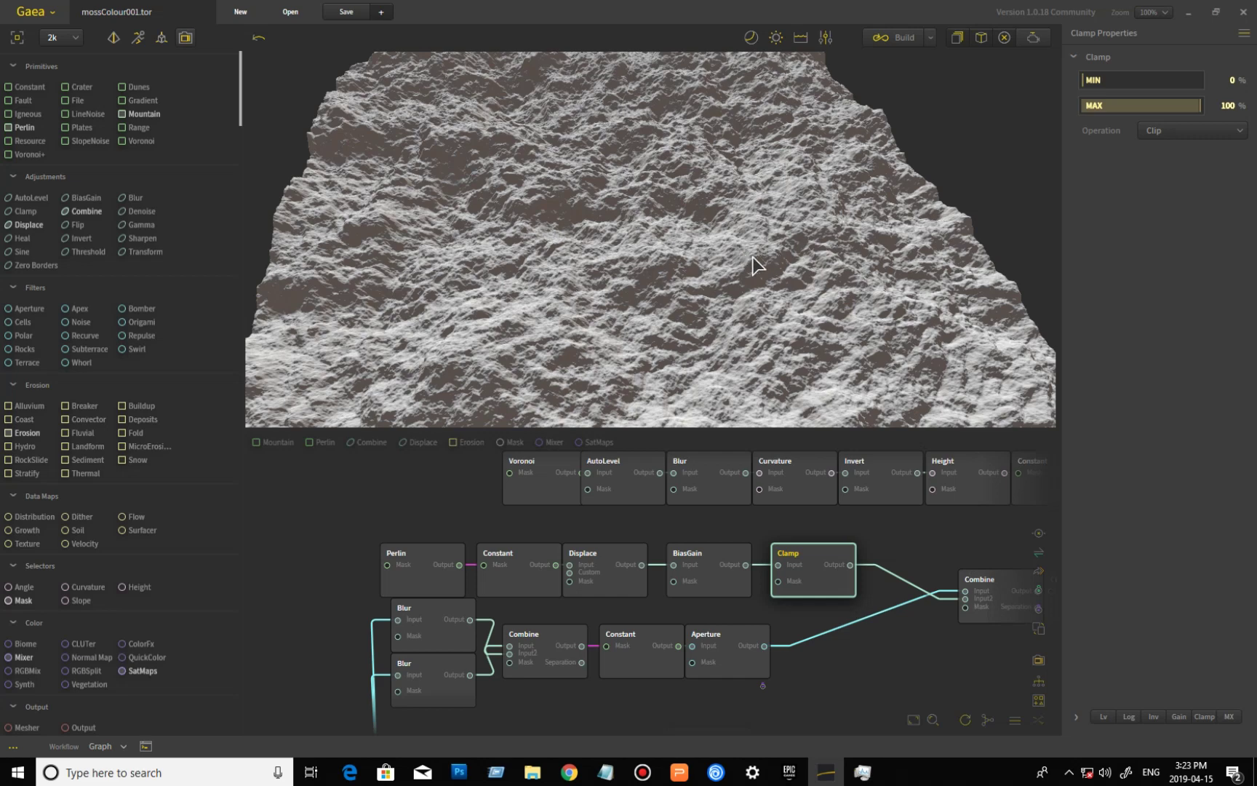
{"action": "left_click_drag", "start_coordinate": [752, 258], "coordinate": [746, 294]}
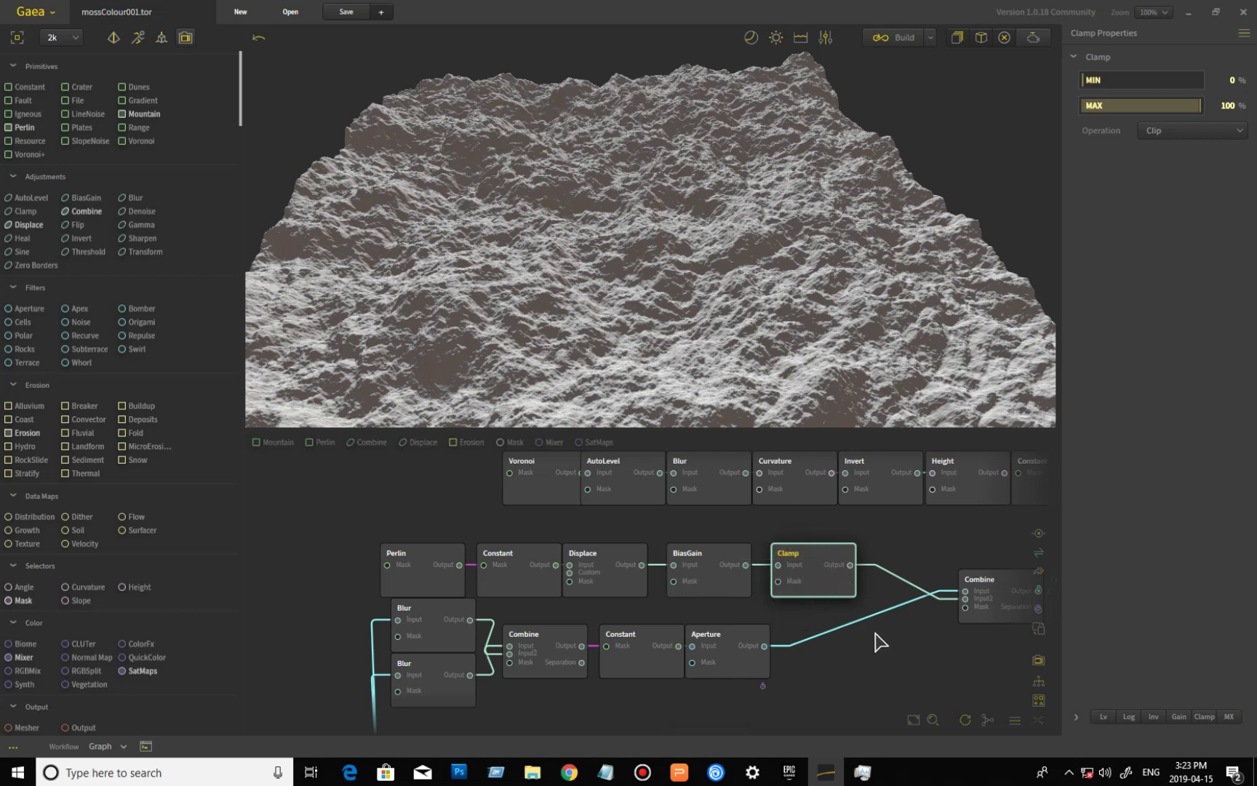
{"action": "left_click_drag", "start_coordinate": [878, 639], "coordinate": [703, 619]}
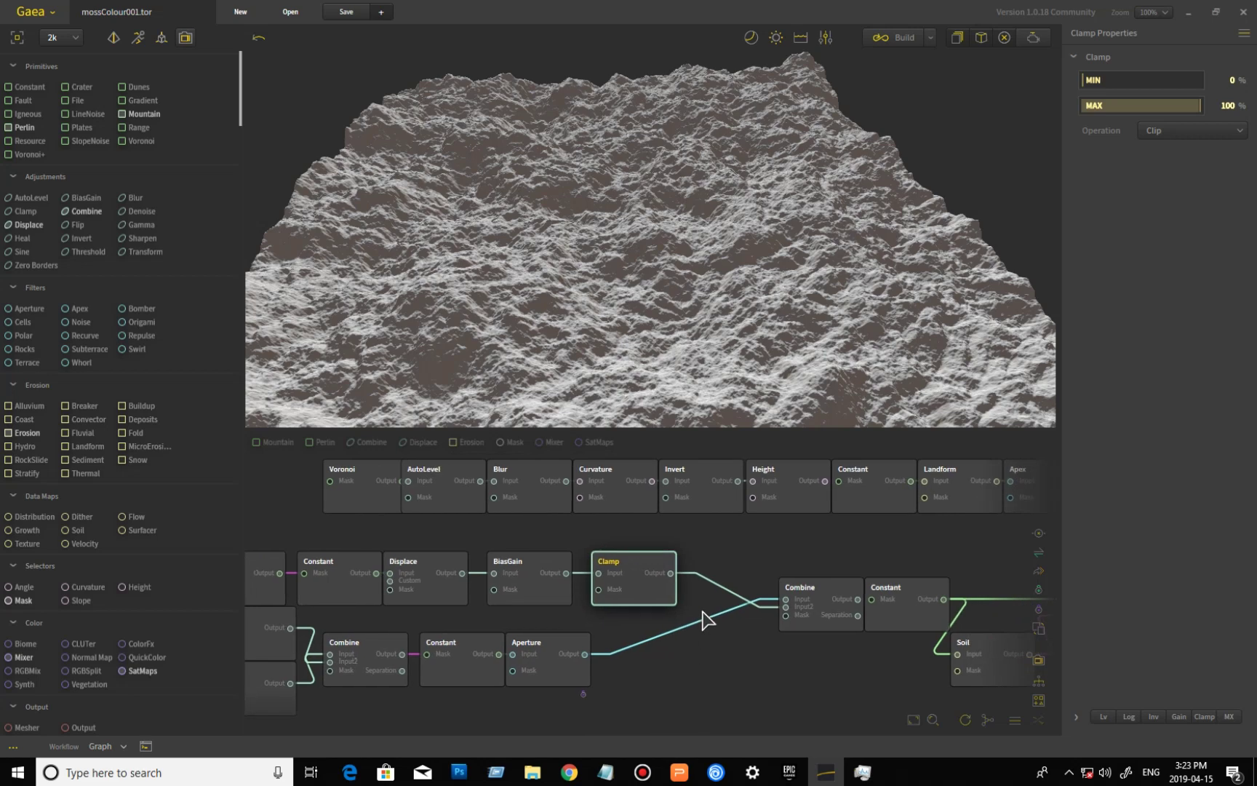
Preview the Combine node's terrain and pin it with Pin for Color.
{"action": "left_click", "coordinate": [830, 595]}
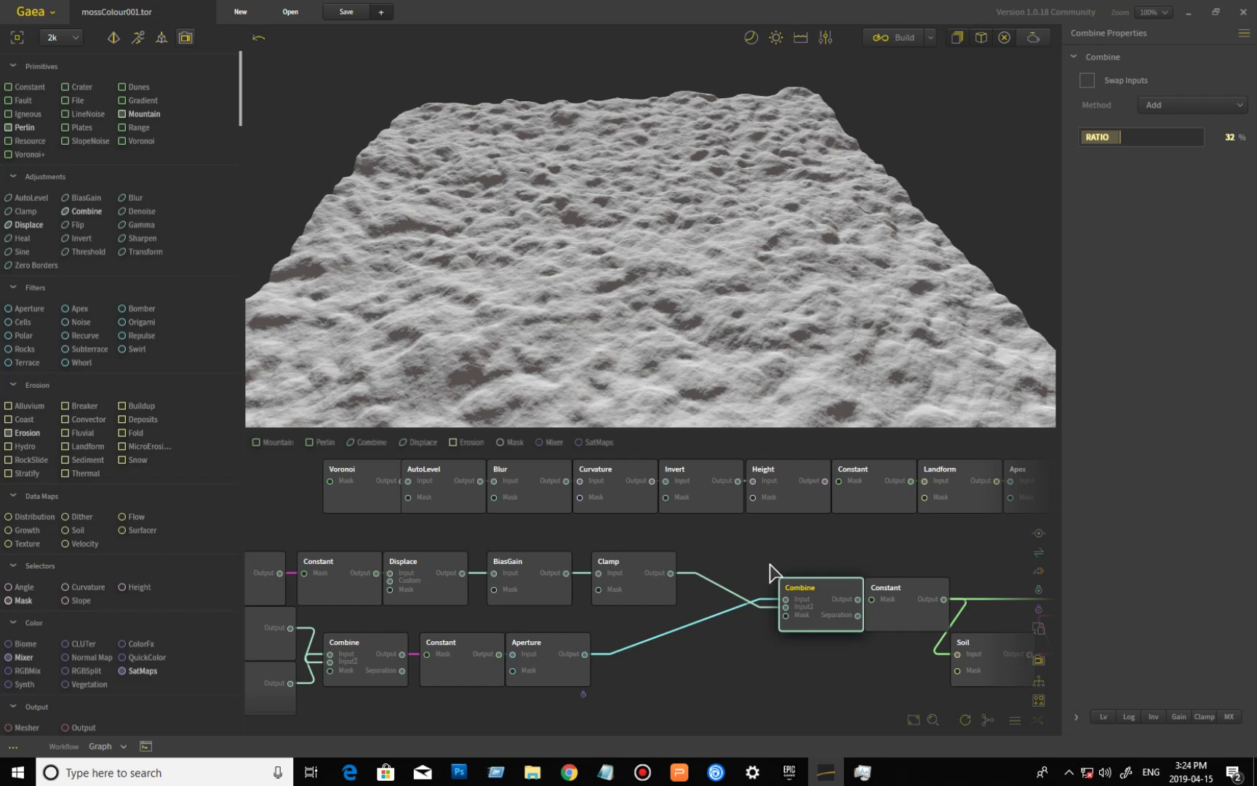
{"action": "left_click", "coordinate": [820, 600]}
{"action": "right_click", "coordinate": [819, 600]}
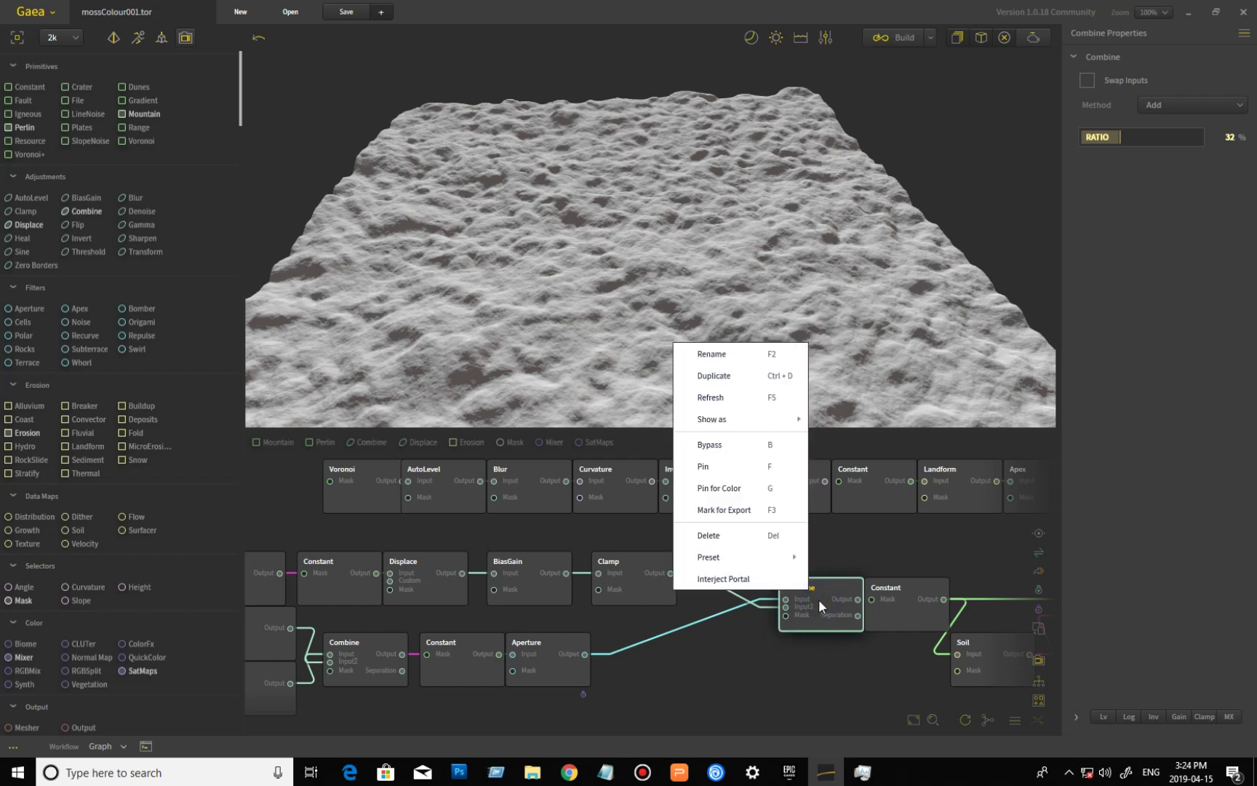
{"action": "left_click", "coordinate": [752, 492]}
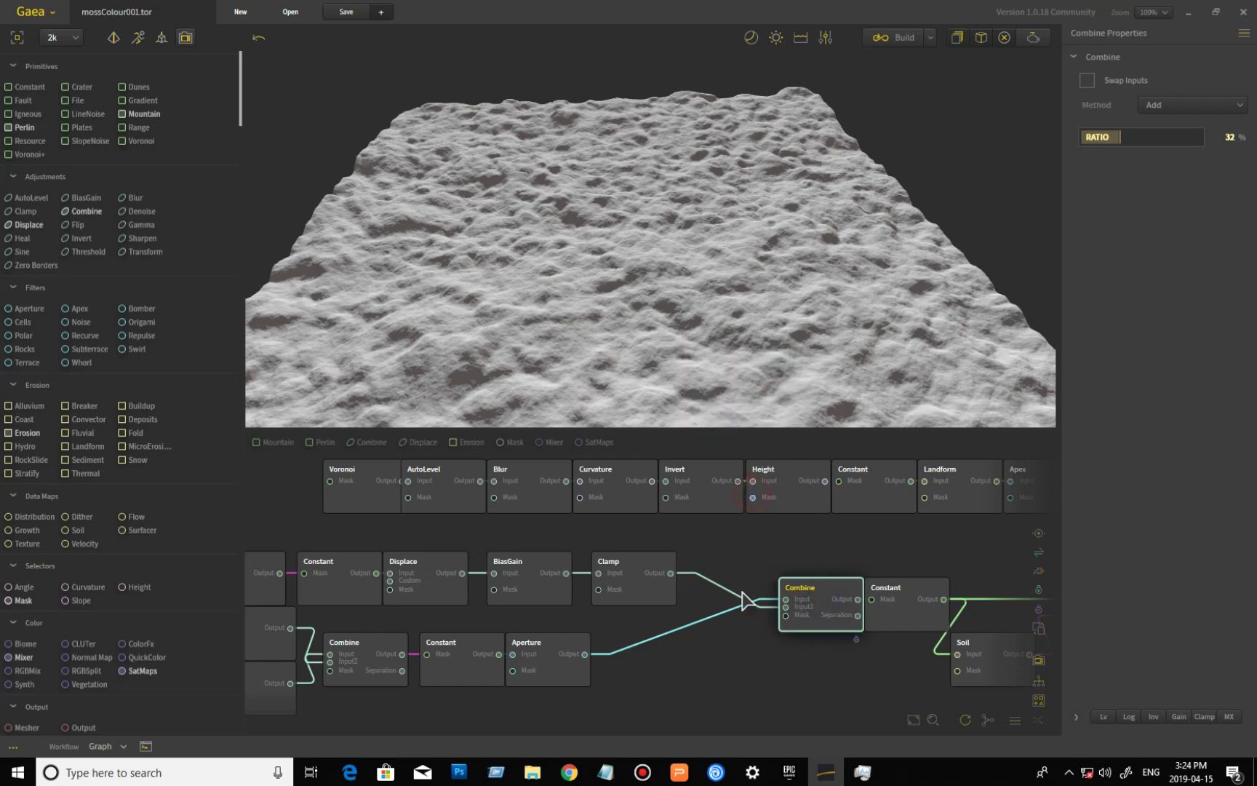
Show the Mixer's olive-green moss colouring (Min, 100% ratio) over the pinned terrain.
{"action": "left_click_drag", "start_coordinate": [734, 639], "coordinate": [744, 522]}
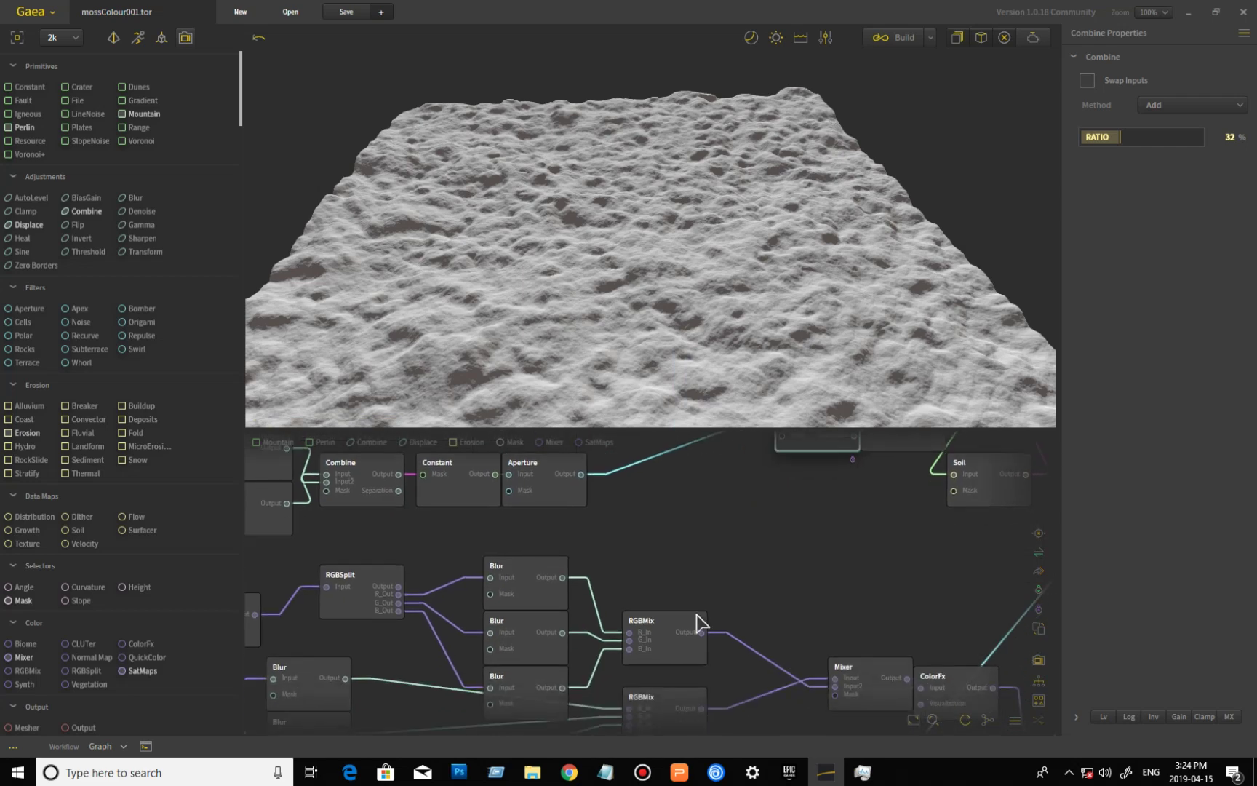
{"action": "left_click", "coordinate": [882, 700]}
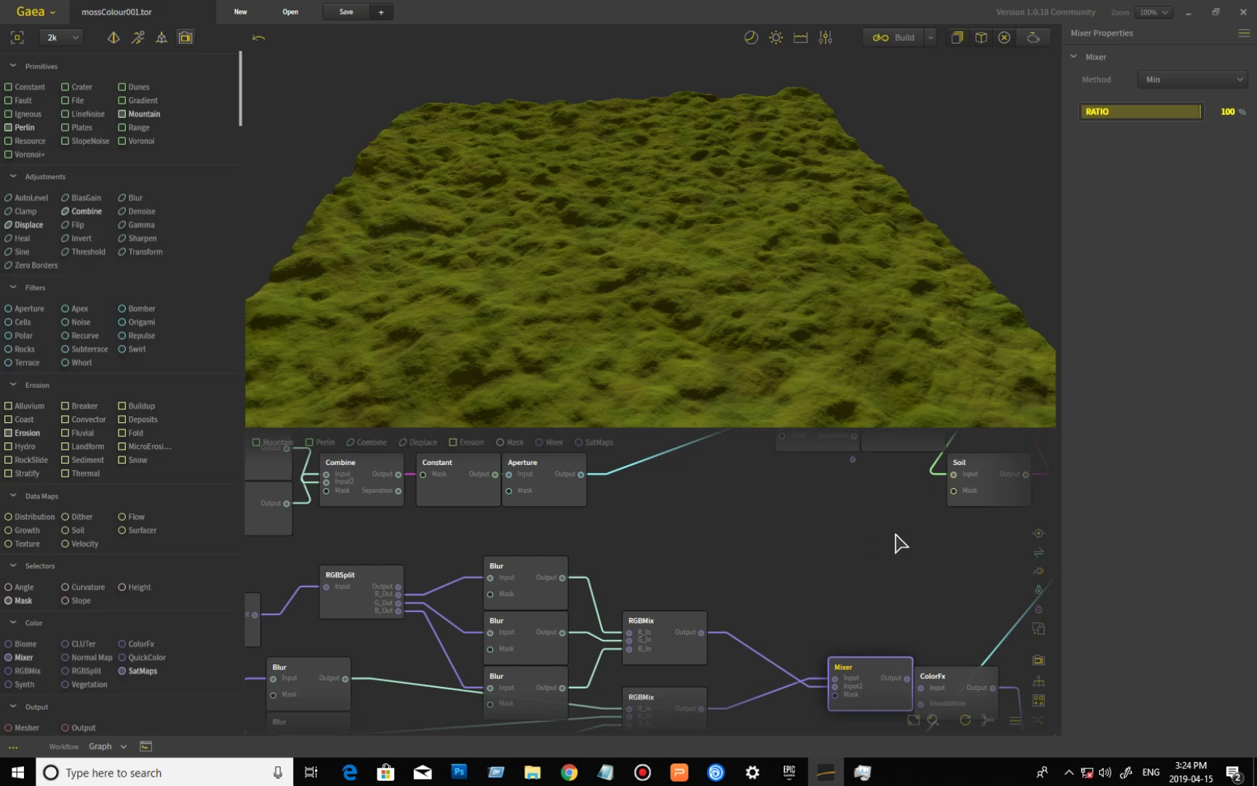
{"action": "right_click_drag", "start_coordinate": [897, 533], "coordinate": [650, 666]}
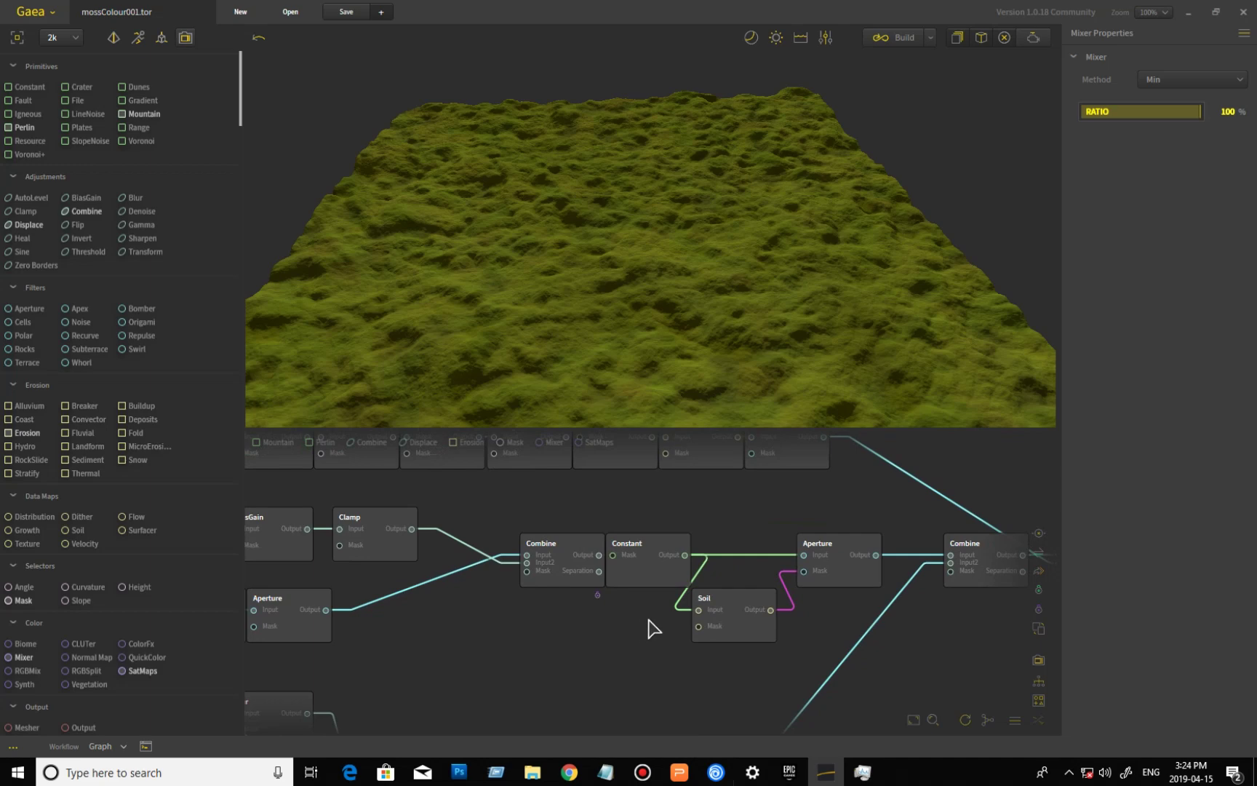
Preview the Constant, Soil and Aperture outputs, ending on Aperture (Contract, 1 iteration, Disk kernel).
{"action": "left_click", "coordinate": [656, 571]}
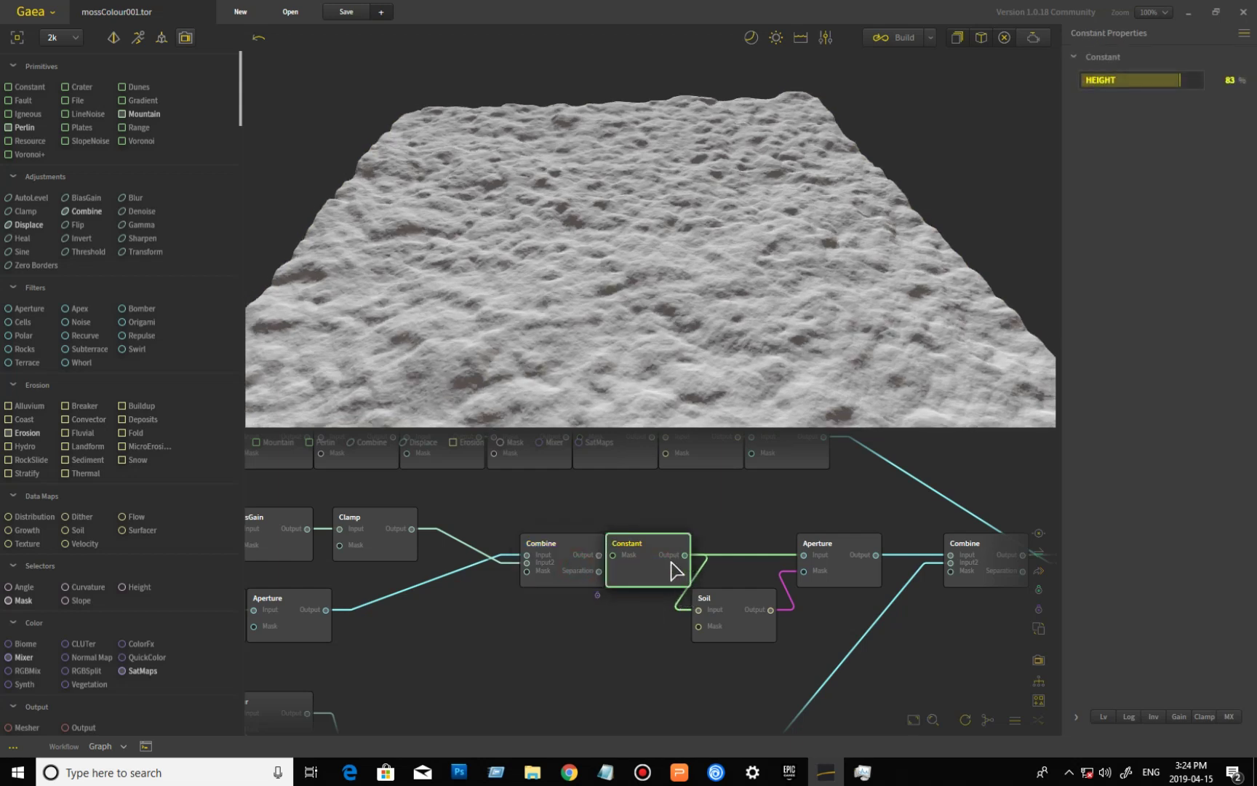
{"action": "middle_click_drag", "start_coordinate": [680, 581], "coordinate": [554, 638]}
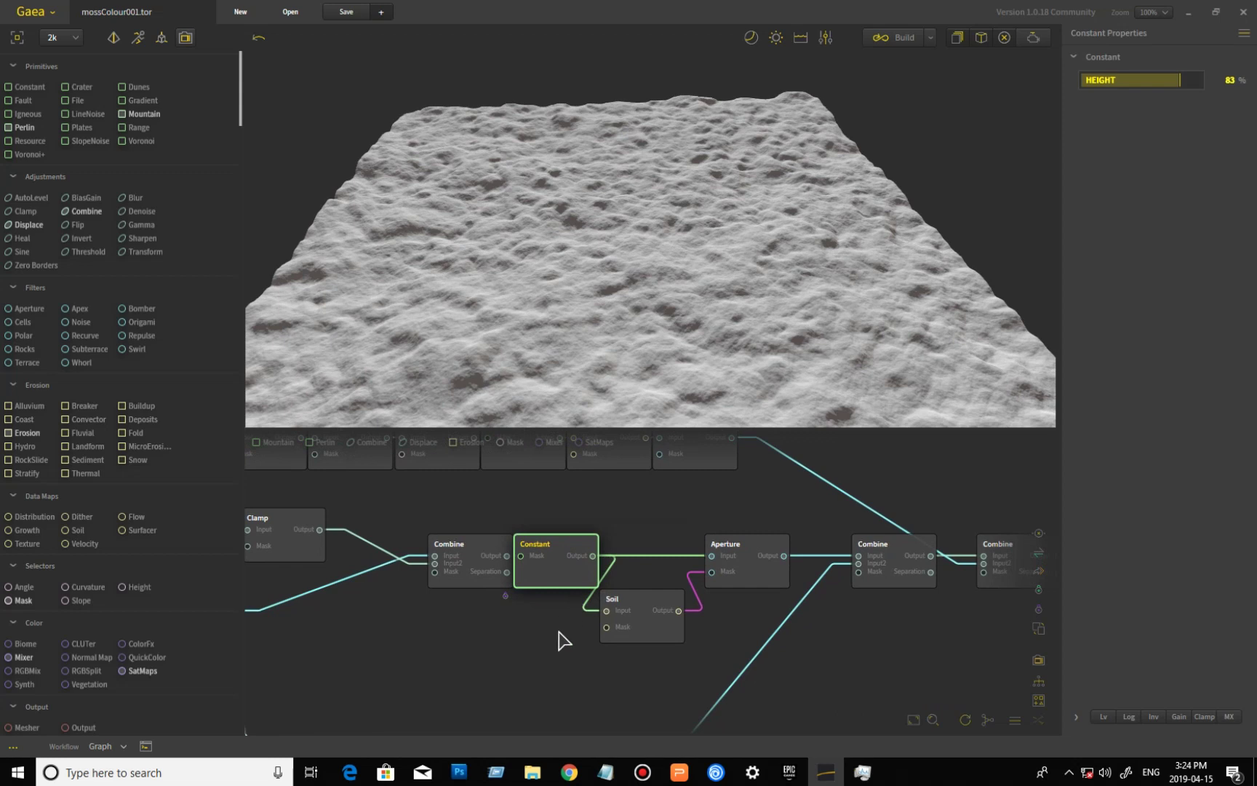
{"action": "scroll", "coordinate": [542, 632], "scroll_direction": "up", "scroll_amount": 2}
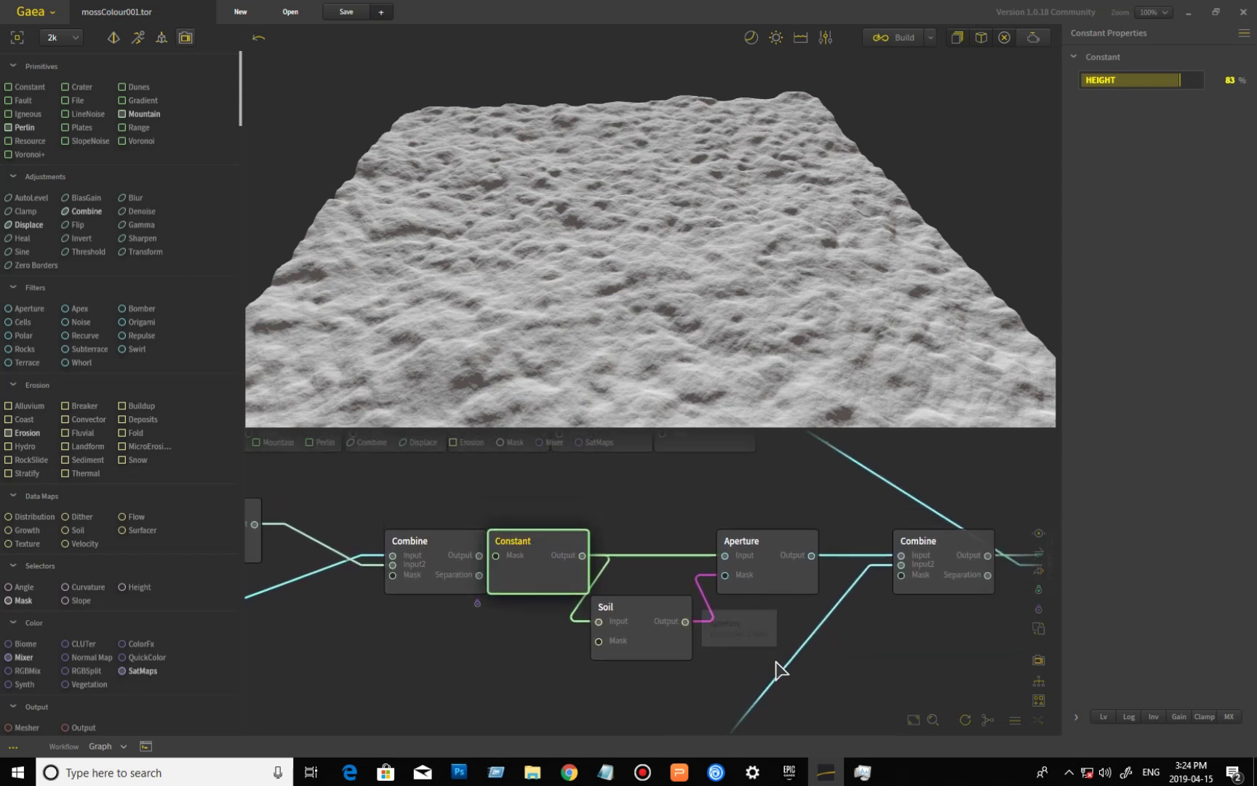
{"action": "left_click", "coordinate": [653, 639]}
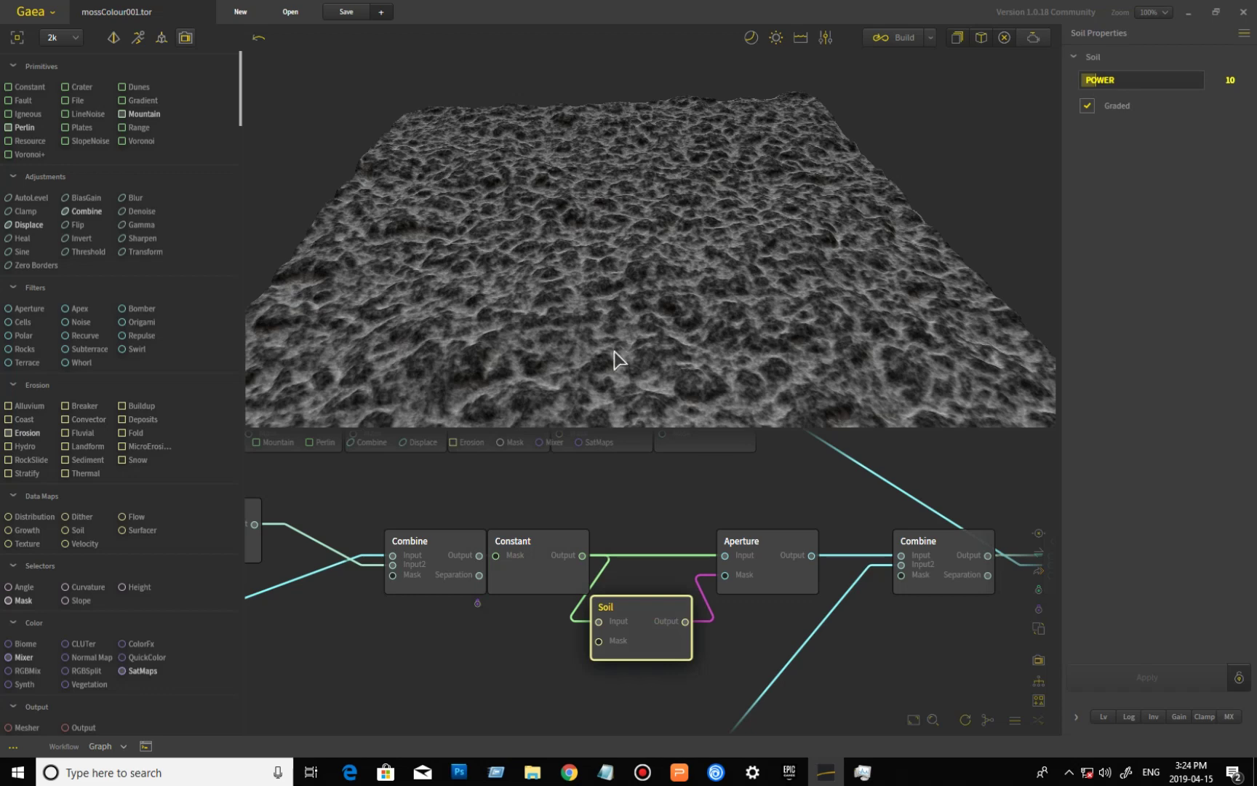
{"action": "left_click", "coordinate": [801, 591]}
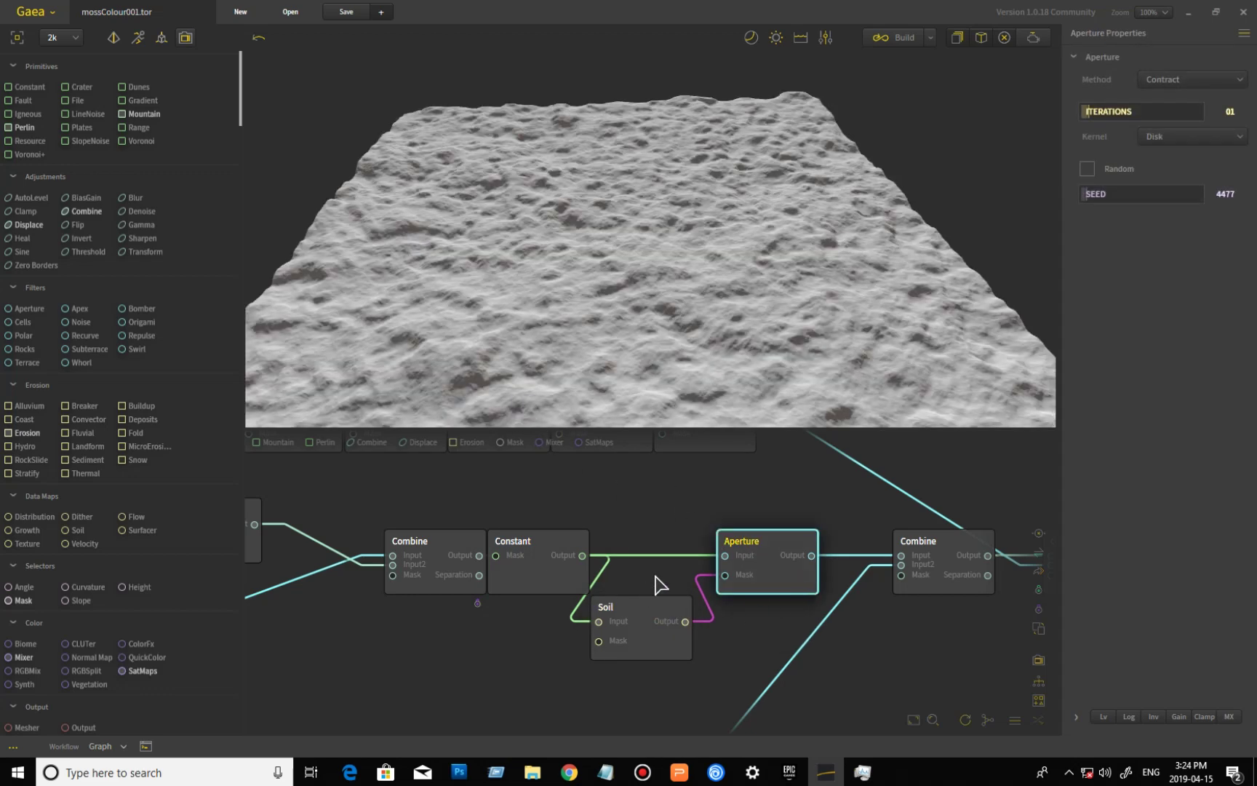
{"action": "left_click", "coordinate": [552, 580]}
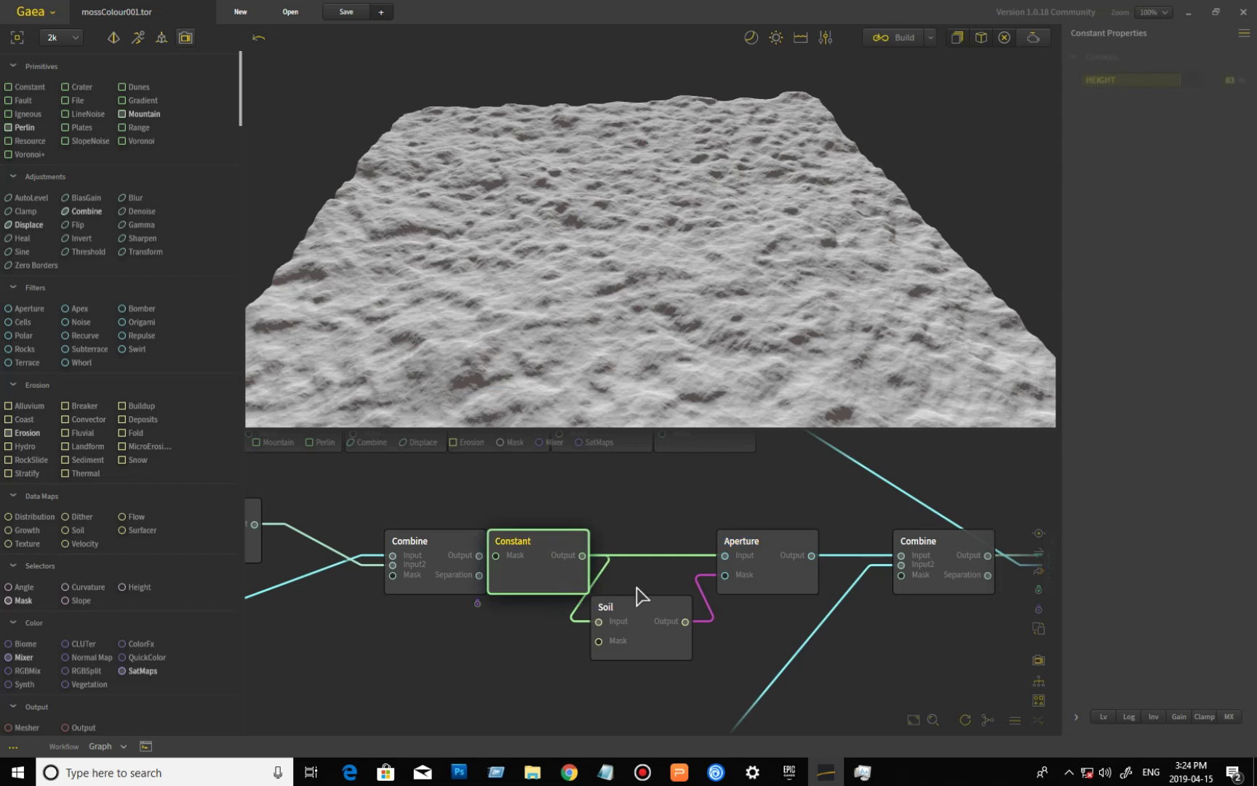
{"action": "left_click", "coordinate": [801, 578]}
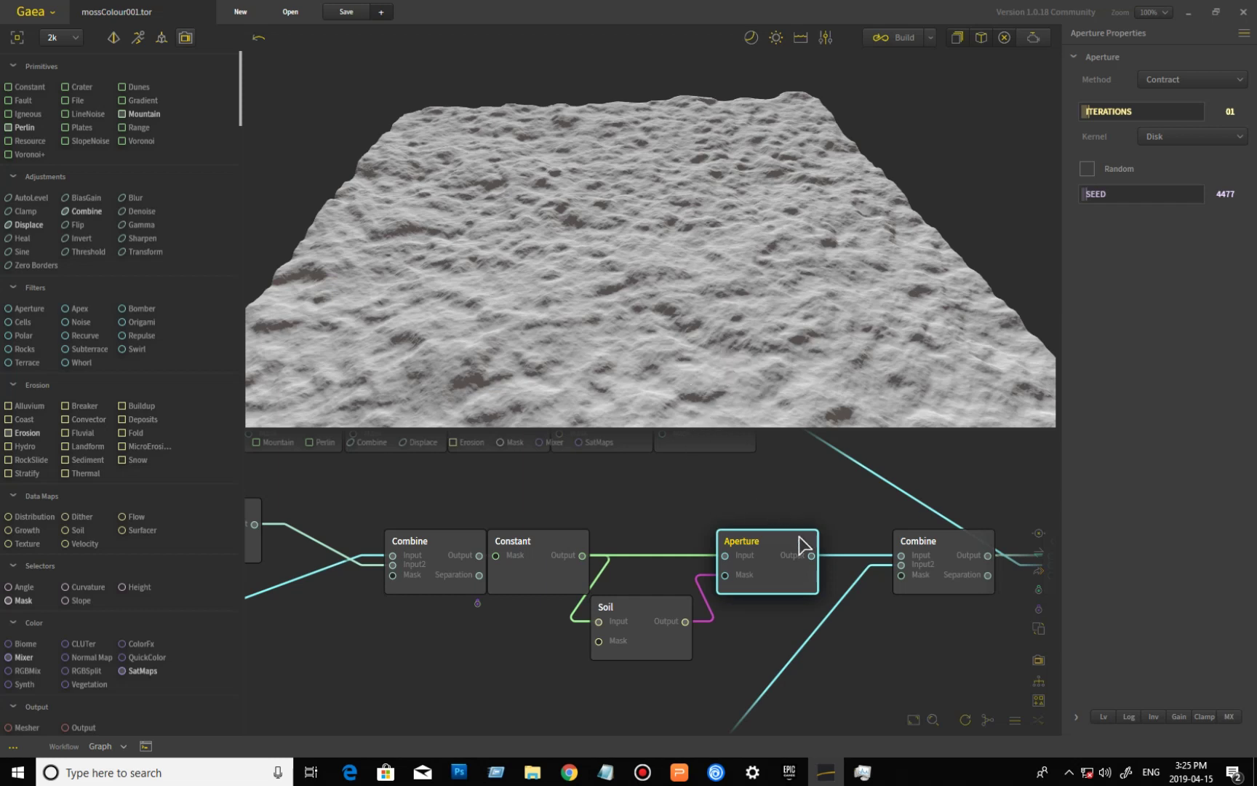
Bring the colour node chain into view and preview the Mixer's moss colouring.
{"action": "left_click_drag", "start_coordinate": [838, 666], "coordinate": [800, 534]}
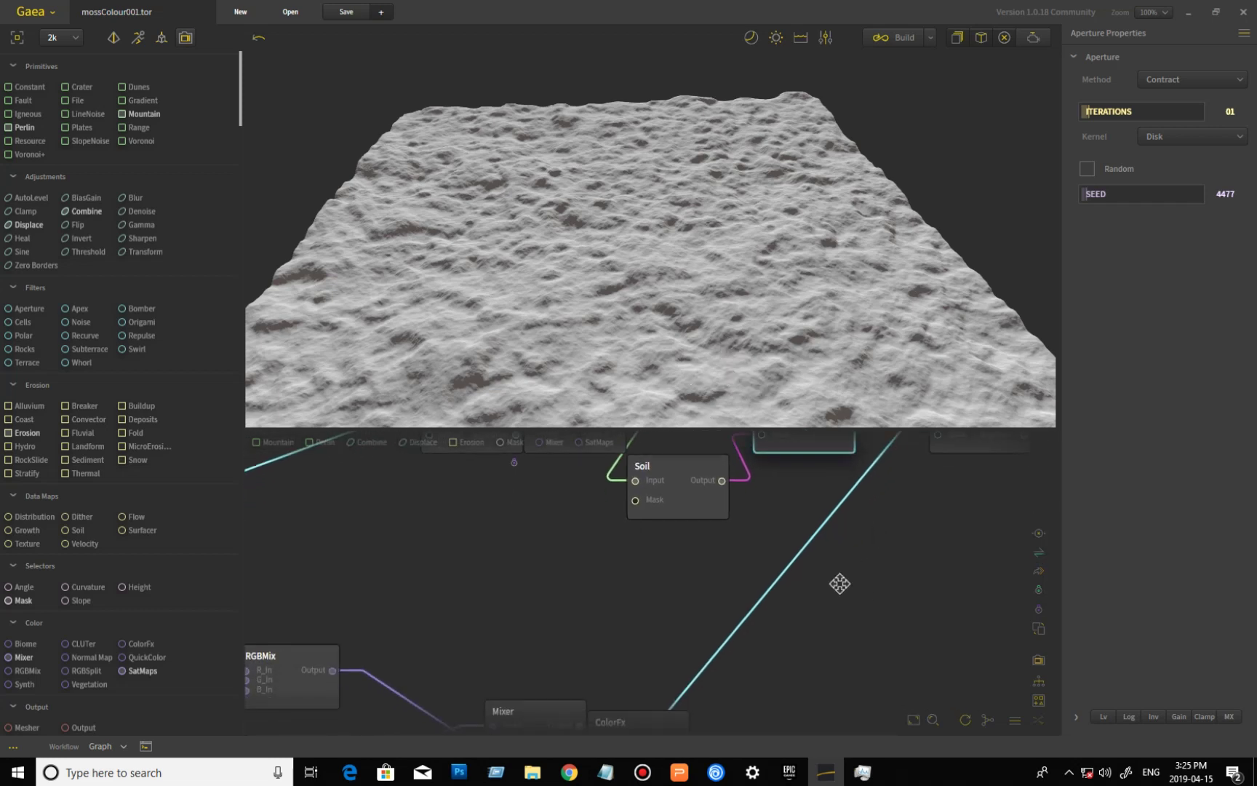
{"action": "left_click_drag", "start_coordinate": [836, 580], "coordinate": [814, 704]}
{"action": "scroll", "coordinate": [844, 662], "scroll_direction": "down", "scroll_amount": 3}
{"action": "left_click_drag", "start_coordinate": [836, 654], "coordinate": [841, 597]}
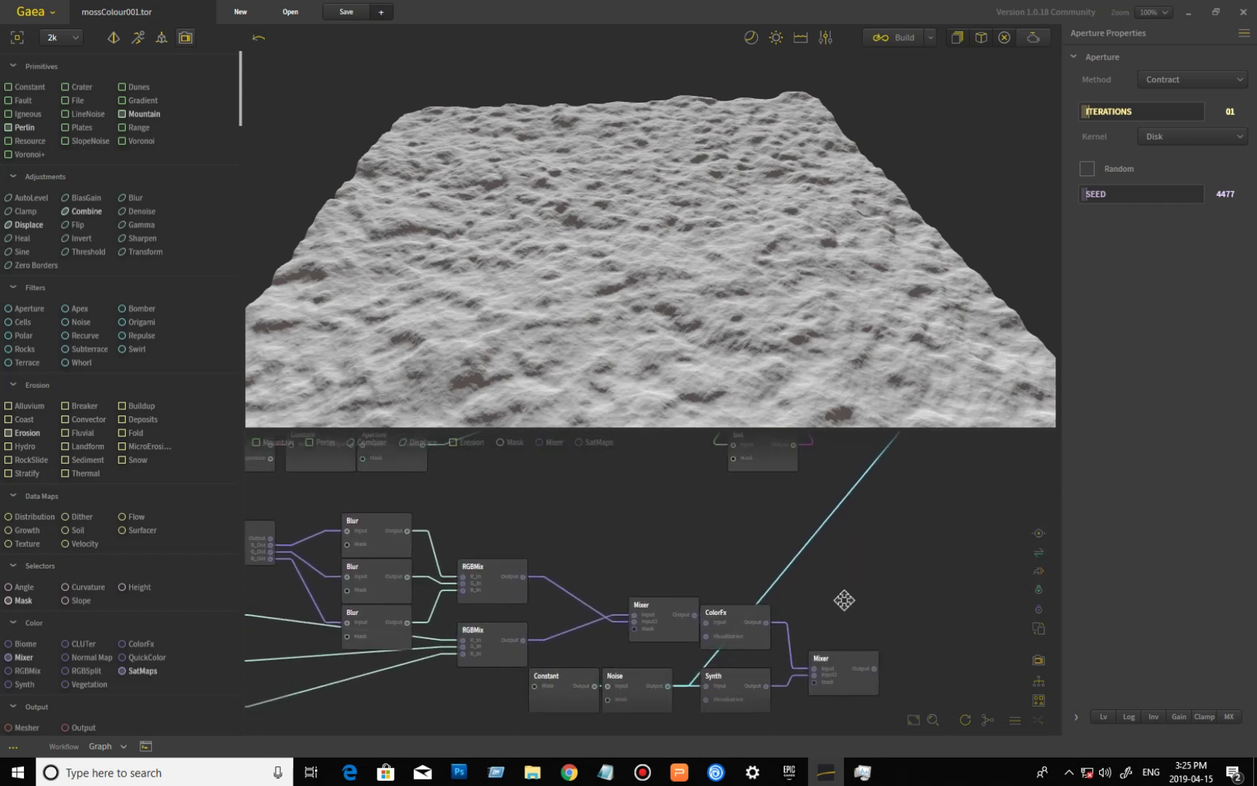
{"action": "mouse_move", "coordinate": [898, 559]}
{"action": "left_mouse_down"}
{"action": "mouse_move", "coordinate": [887, 572]}
{"action": "mouse_move", "coordinate": [896, 542]}
{"action": "left_mouse_up"}
{"action": "left_click_drag", "start_coordinate": [907, 592], "coordinate": [861, 571]}
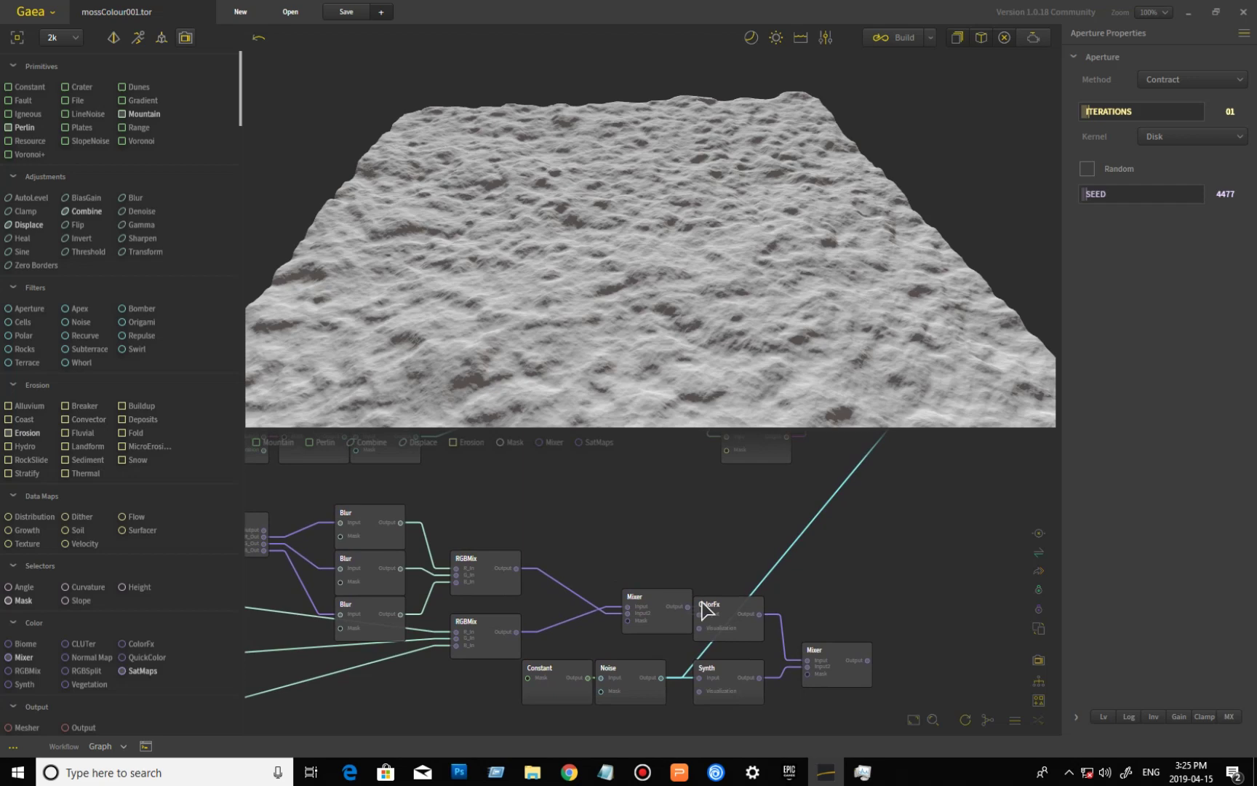
{"action": "left_click", "coordinate": [664, 620]}
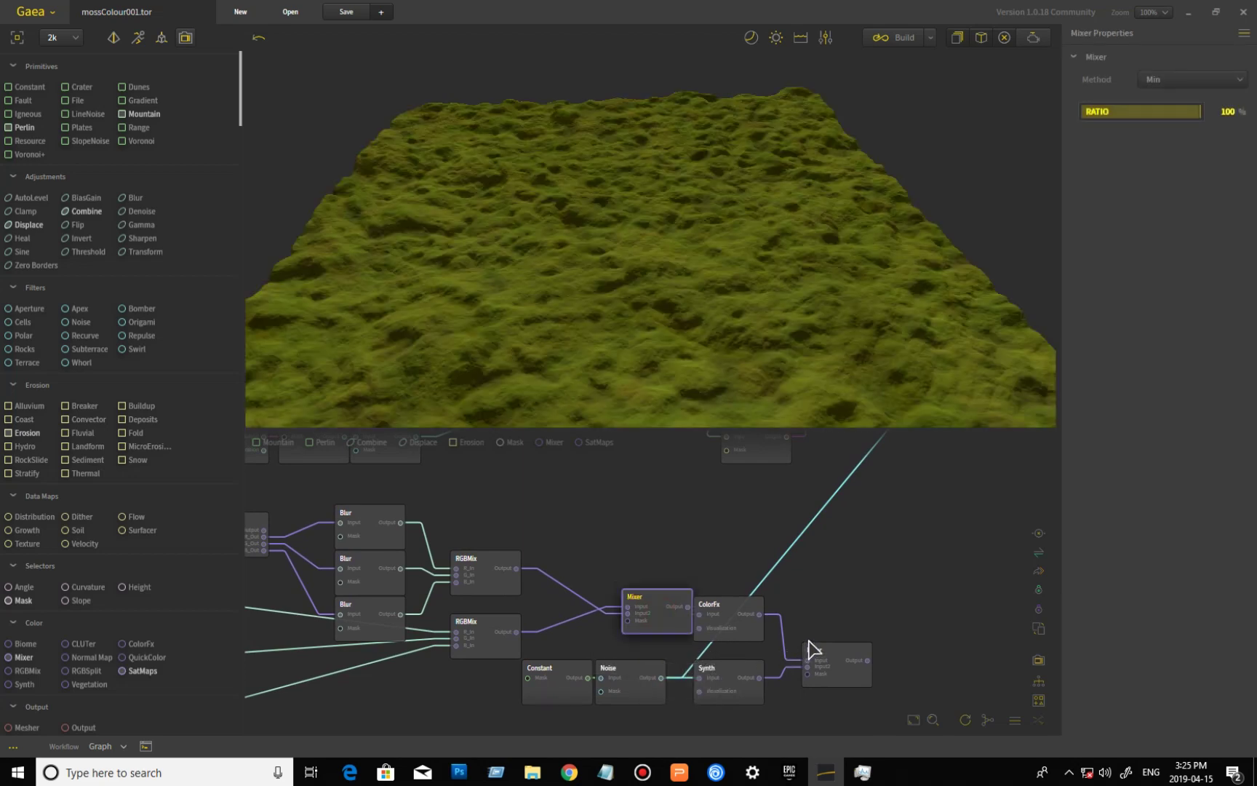
Show ColorFx's Brightness + Contrast settings at 26% contrast, then preview the lower Noise node.
{"action": "middle_click_drag", "start_coordinate": [811, 651], "coordinate": [795, 609]}
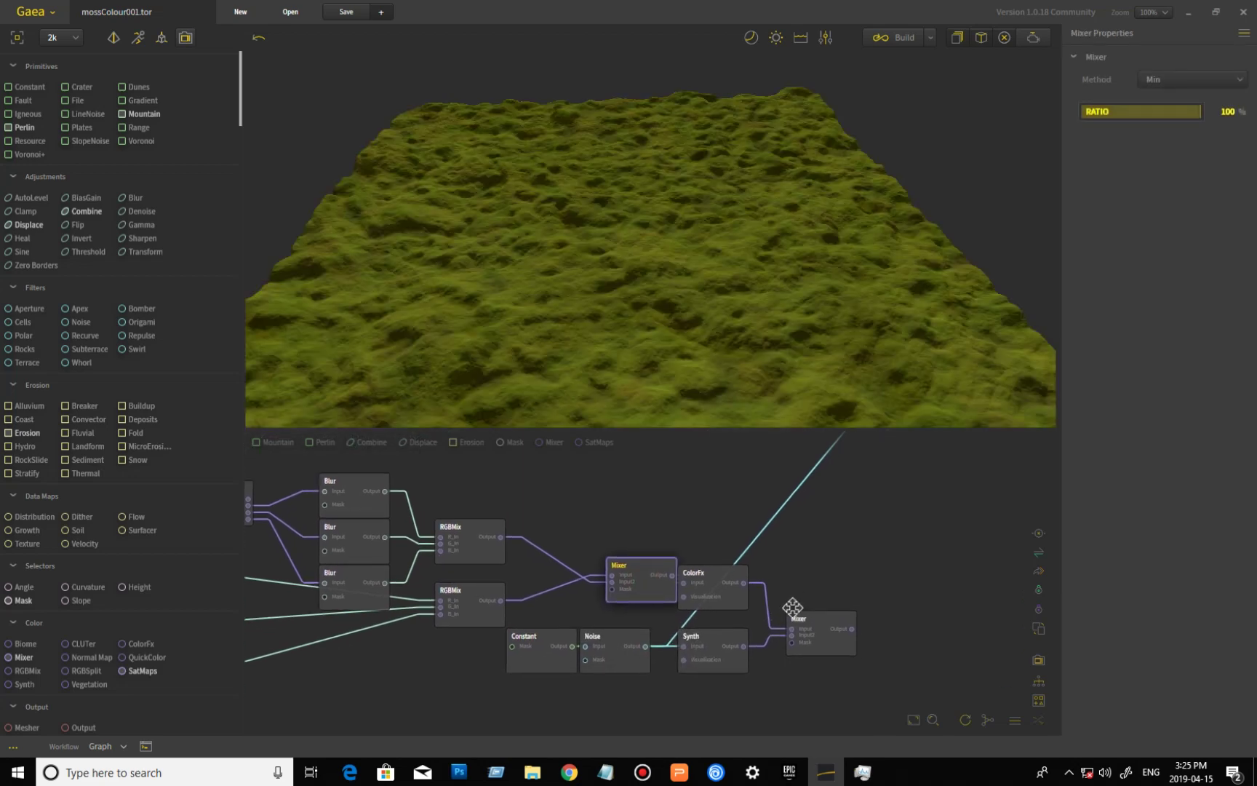
{"action": "left_click", "coordinate": [728, 602]}
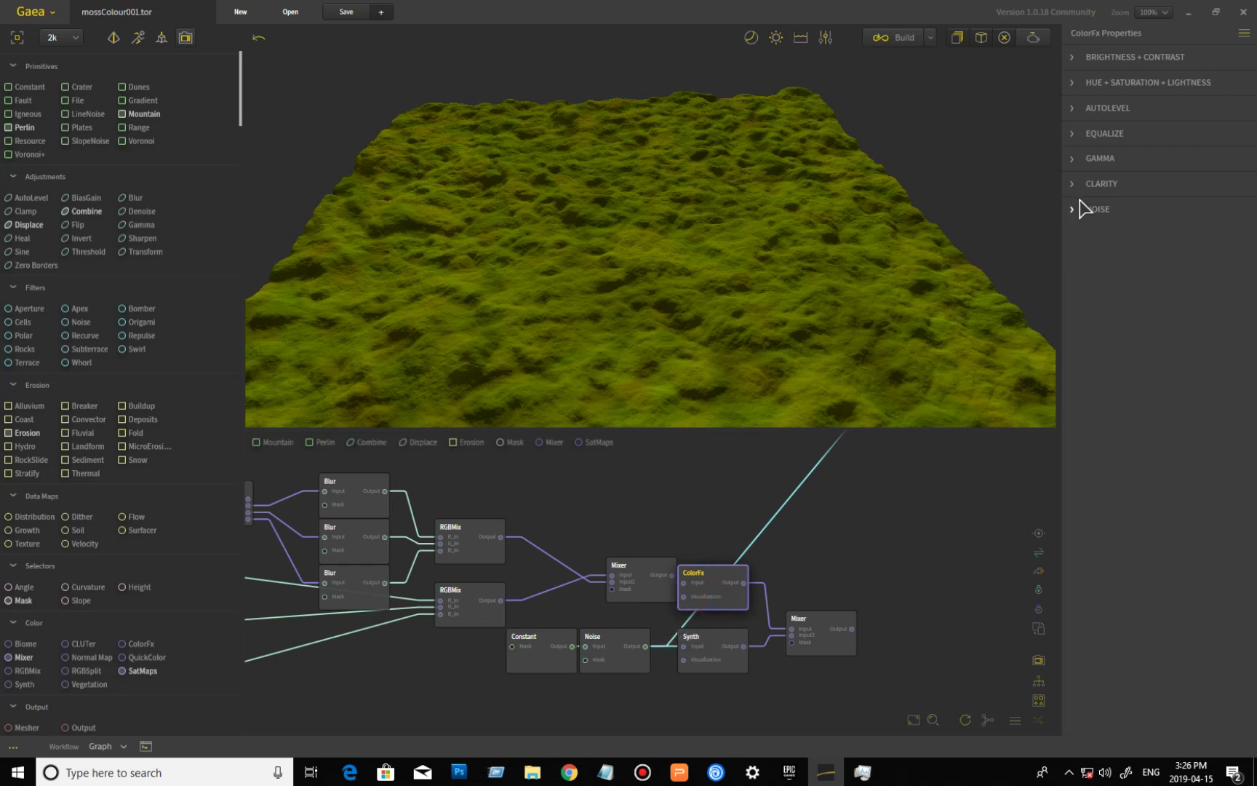
{"action": "left_click", "coordinate": [1072, 108]}
{"action": "left_click", "coordinate": [1072, 108]}
{"action": "left_click", "coordinate": [1071, 82]}
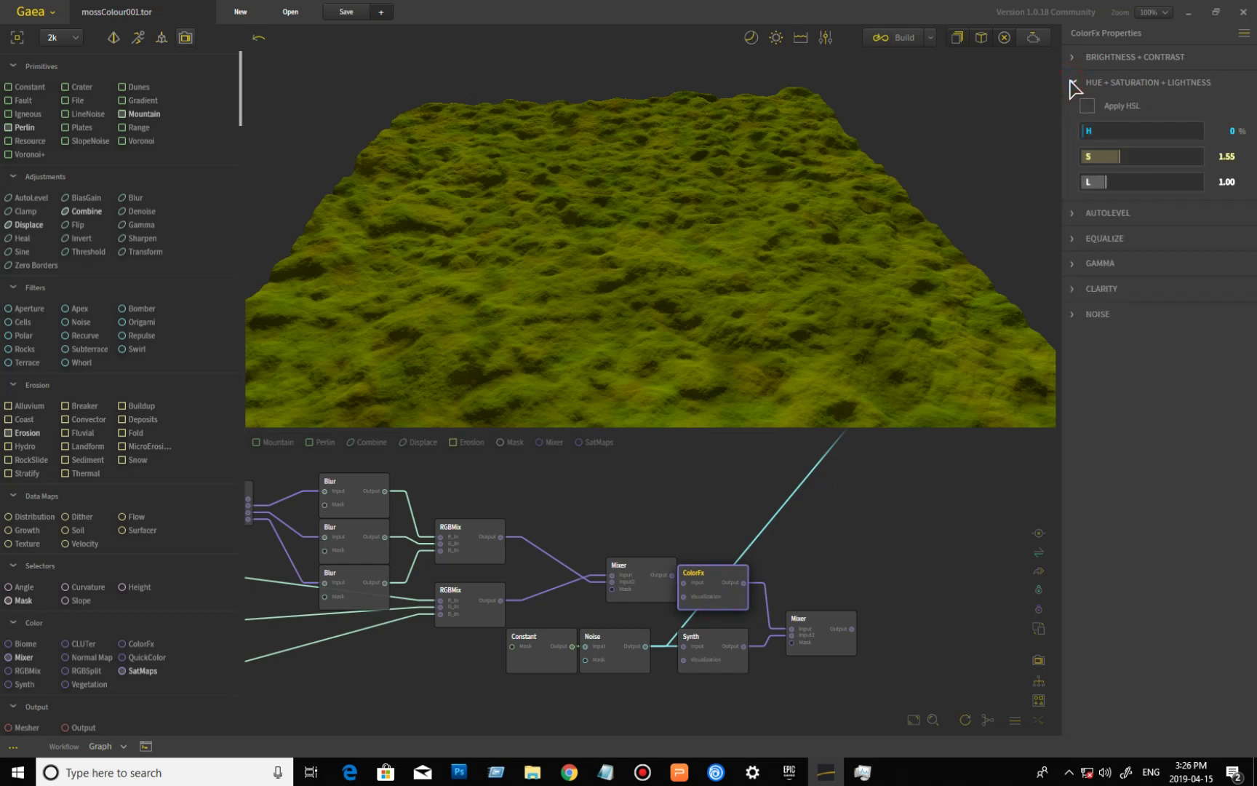
{"action": "left_click", "coordinate": [1071, 82]}
{"action": "left_click", "coordinate": [1073, 57]}
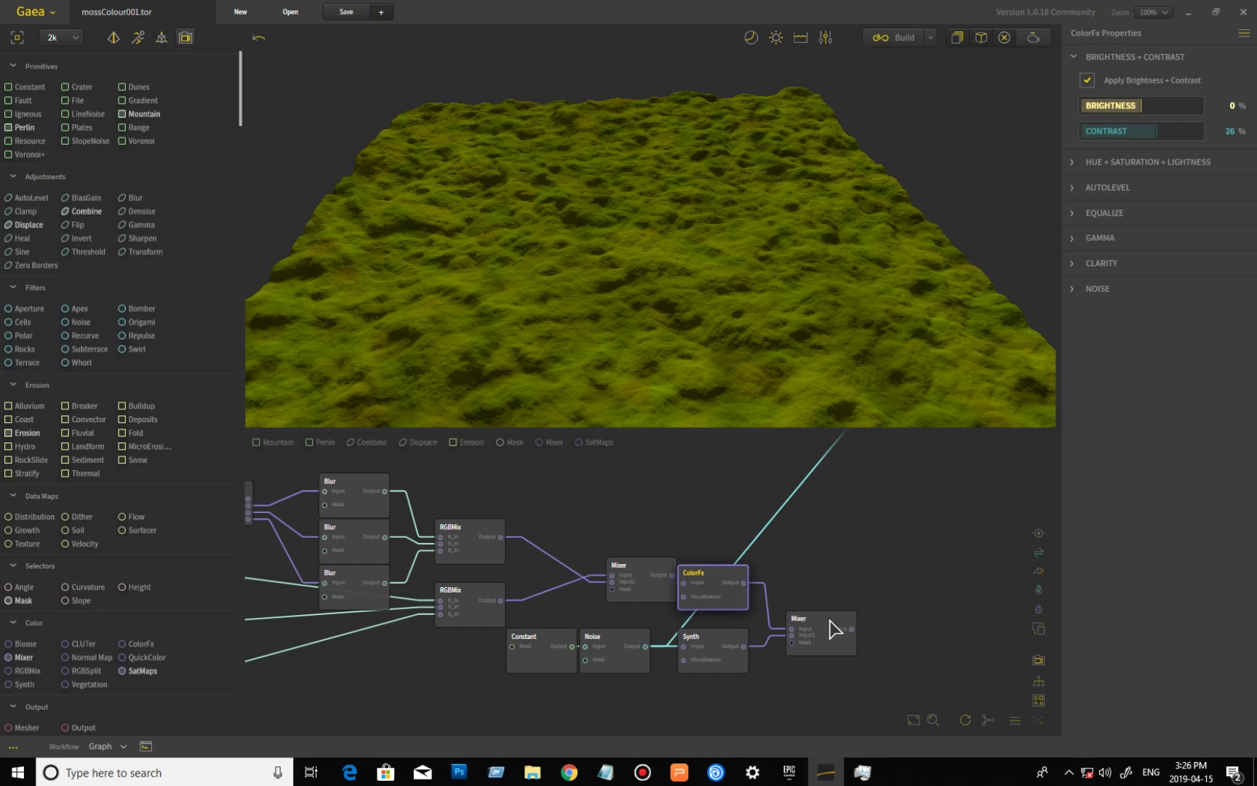
{"action": "left_click_drag", "start_coordinate": [723, 333], "coordinate": [702, 371]}
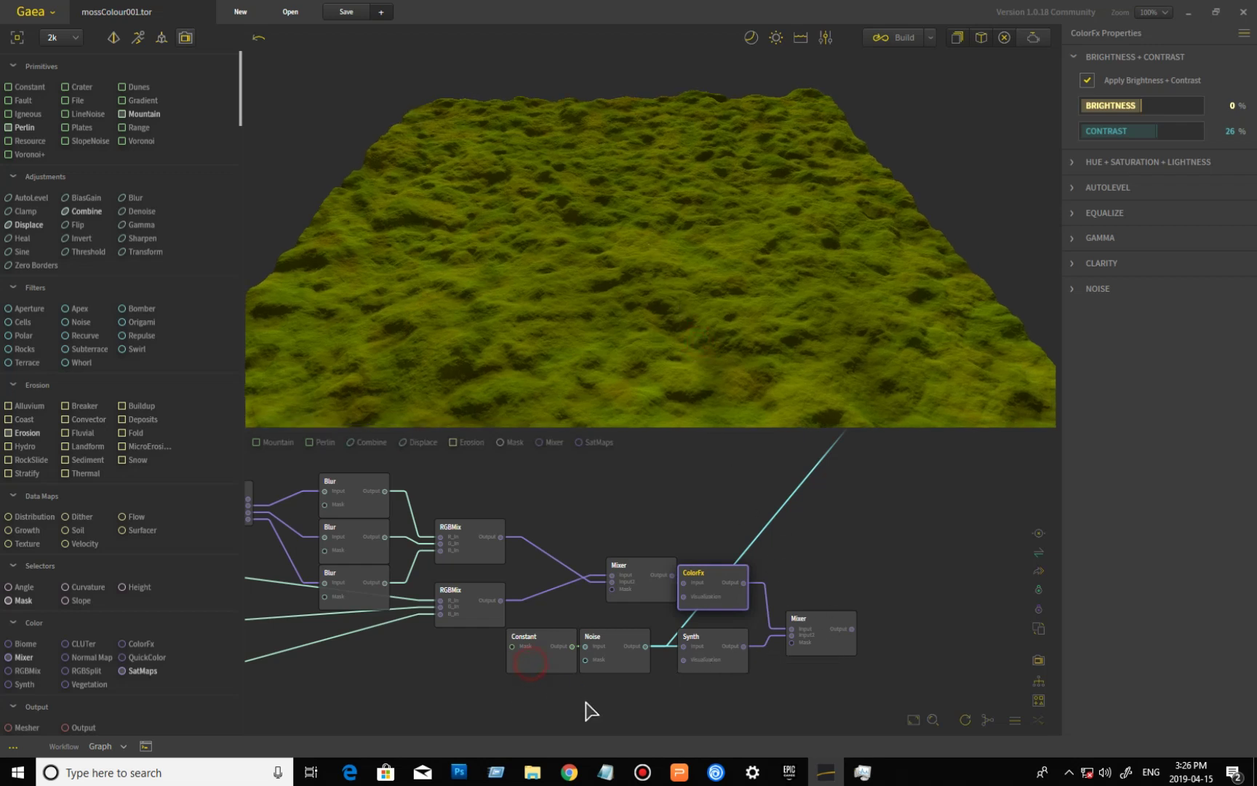
{"action": "left_click", "coordinate": [639, 666]}
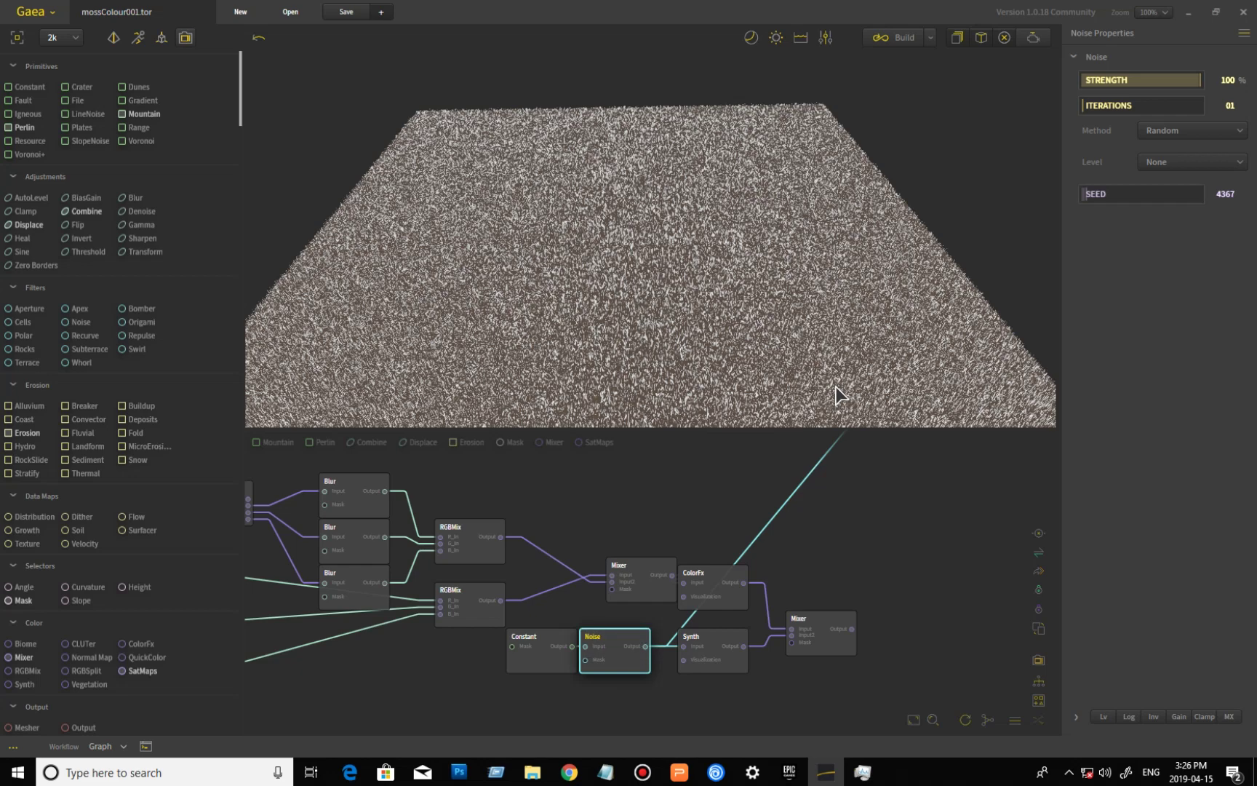
Preview the Synth node's olive-green moss from synth.jpg (71 stops, Seed 501), orbiting the hills.
{"action": "left_click", "coordinate": [731, 655]}
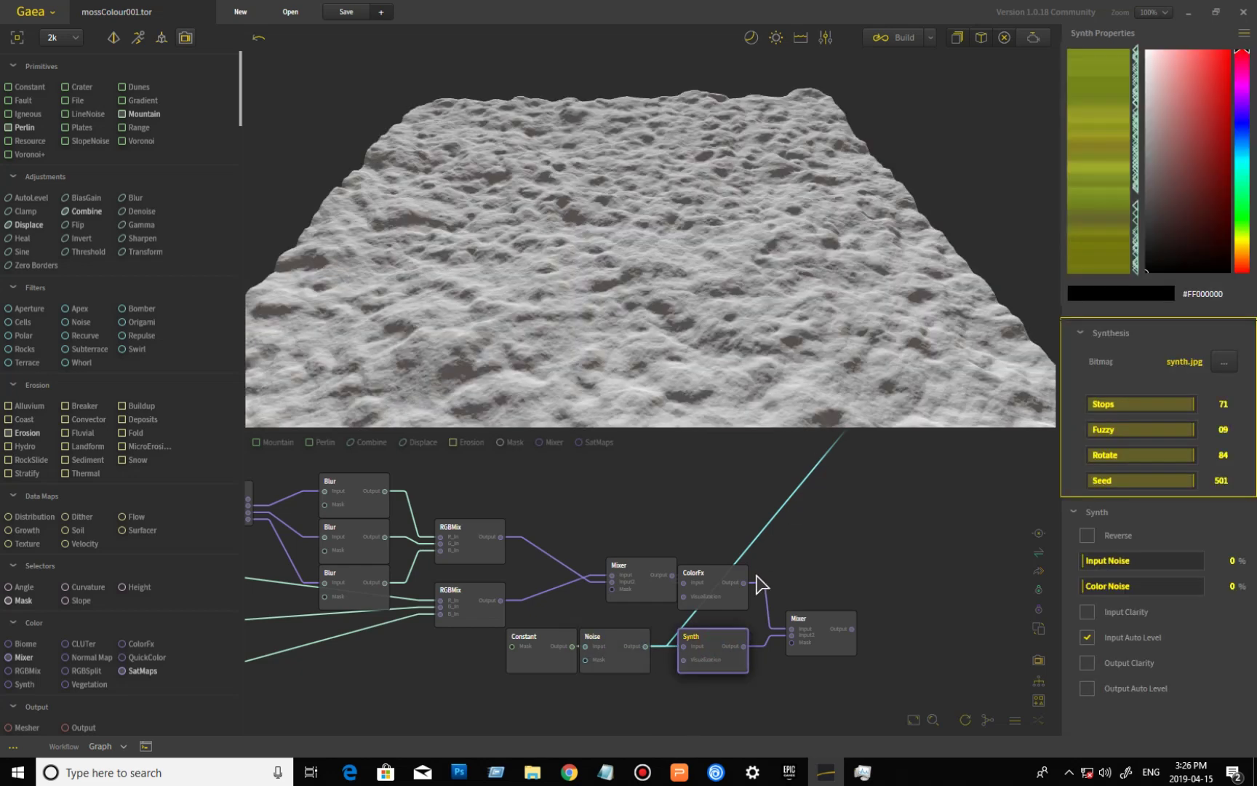
{"action": "left_click_drag", "start_coordinate": [667, 356], "coordinate": [671, 393]}
{"action": "scroll", "coordinate": [670, 393], "scroll_direction": "up", "scroll_amount": 8}
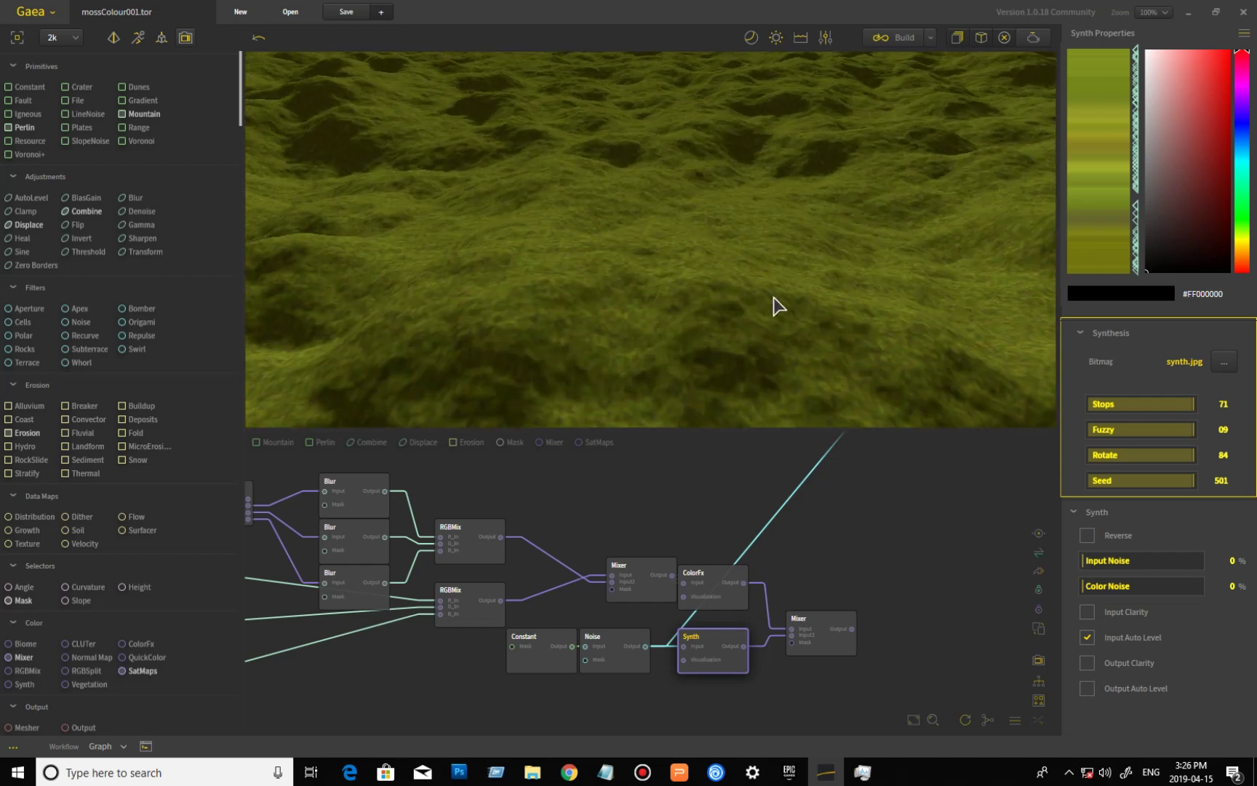
{"action": "left_click_drag", "start_coordinate": [522, 329], "coordinate": [607, 356]}
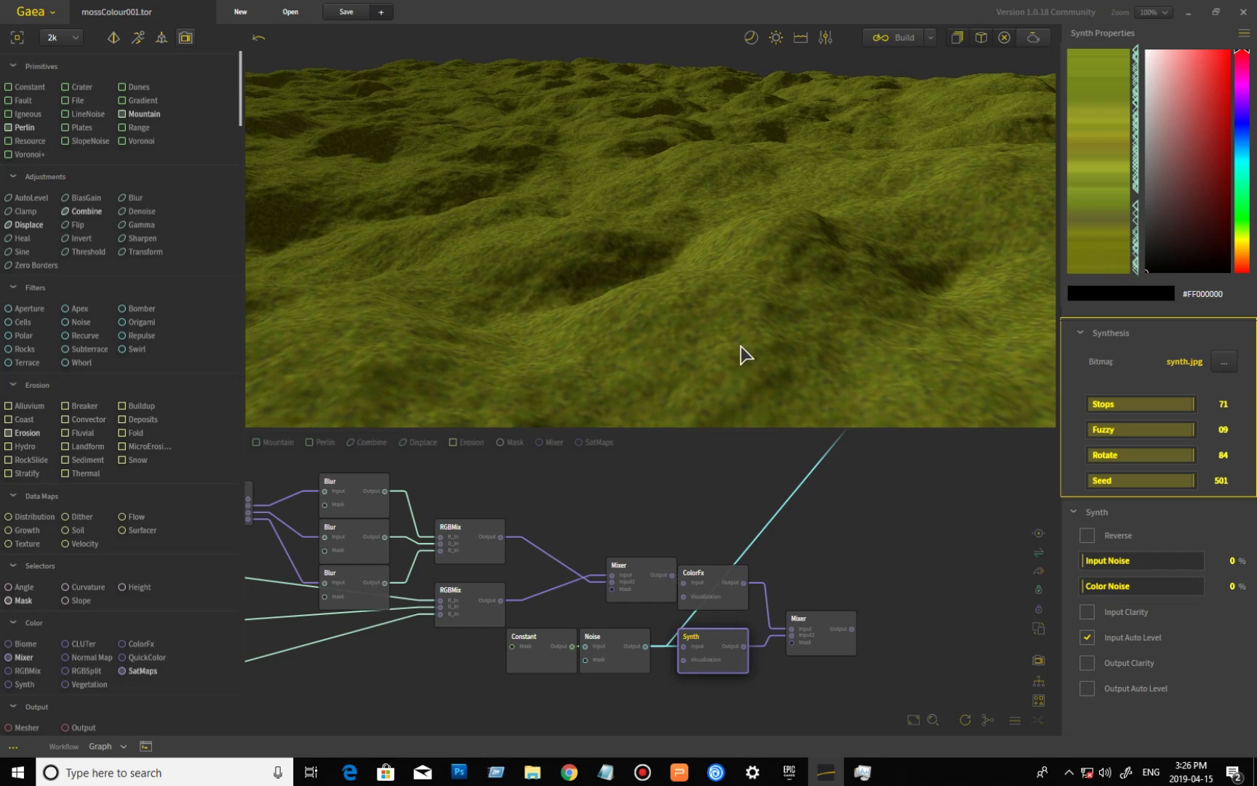
{"action": "left_click_drag", "start_coordinate": [741, 354], "coordinate": [701, 354]}
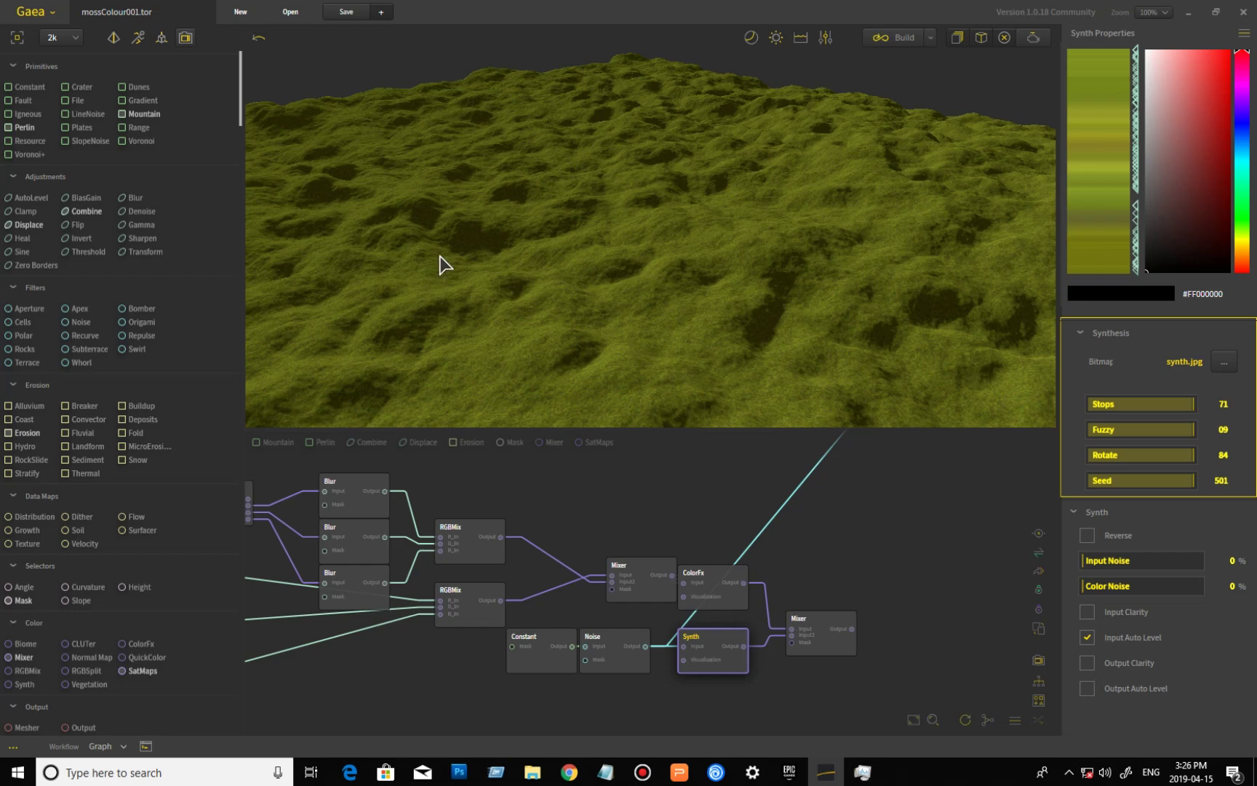
{"action": "left_click_drag", "start_coordinate": [680, 332], "coordinate": [608, 357]}
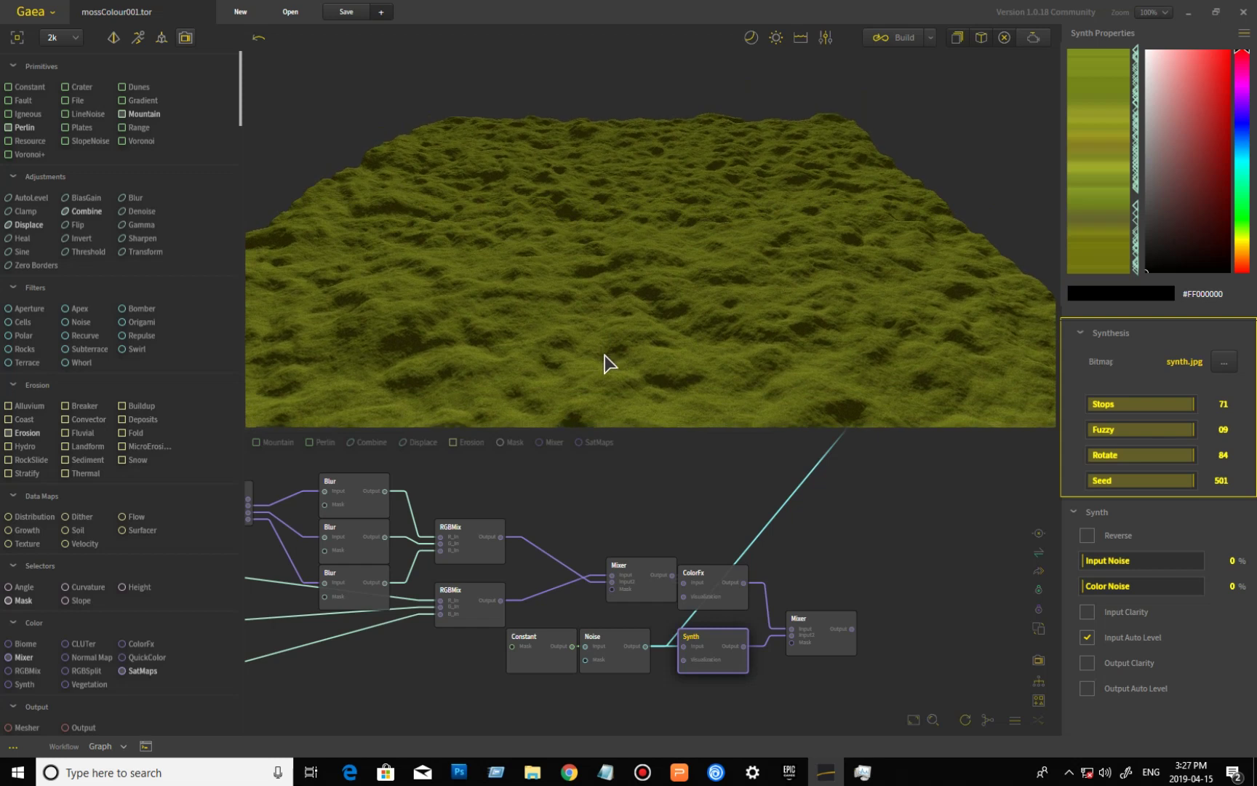
Compare the Method and Ratio blend settings of the first and final colour Mixers.
{"action": "left_click", "coordinate": [827, 645]}
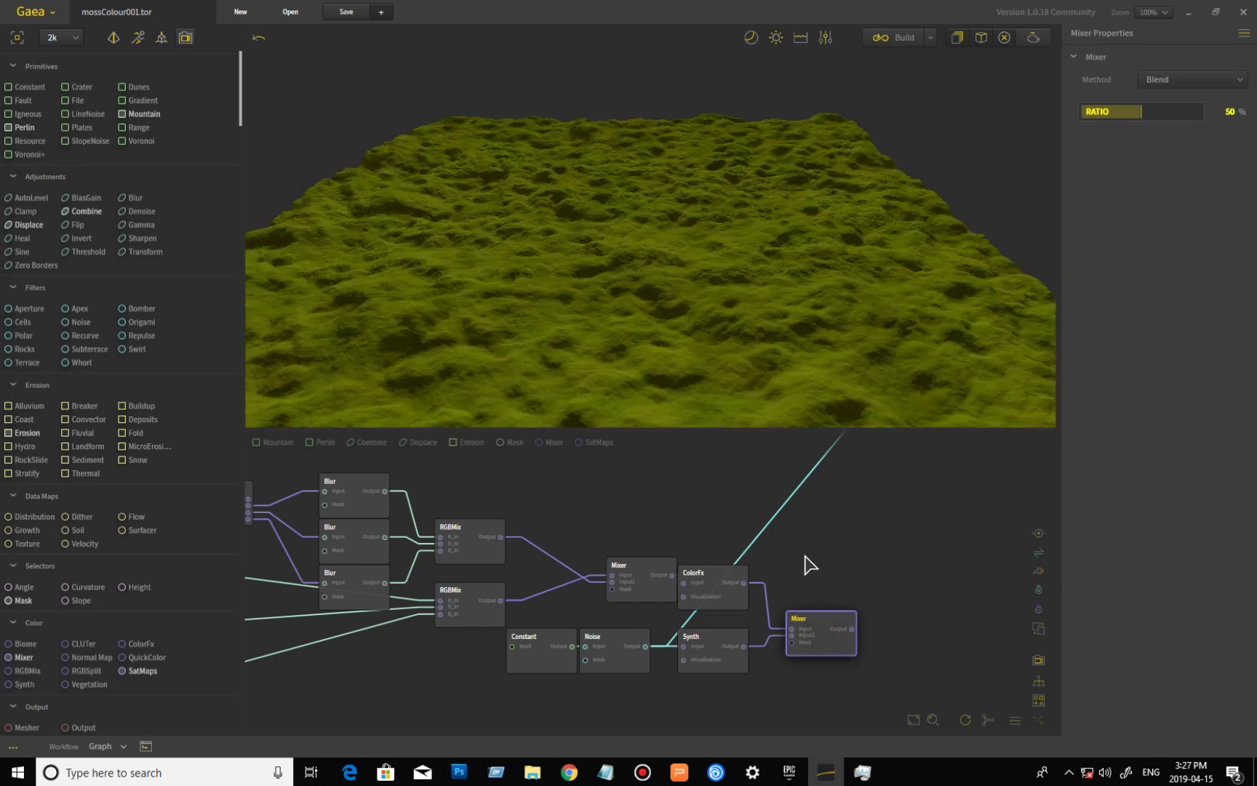
{"action": "left_click_drag", "start_coordinate": [695, 380], "coordinate": [695, 327]}
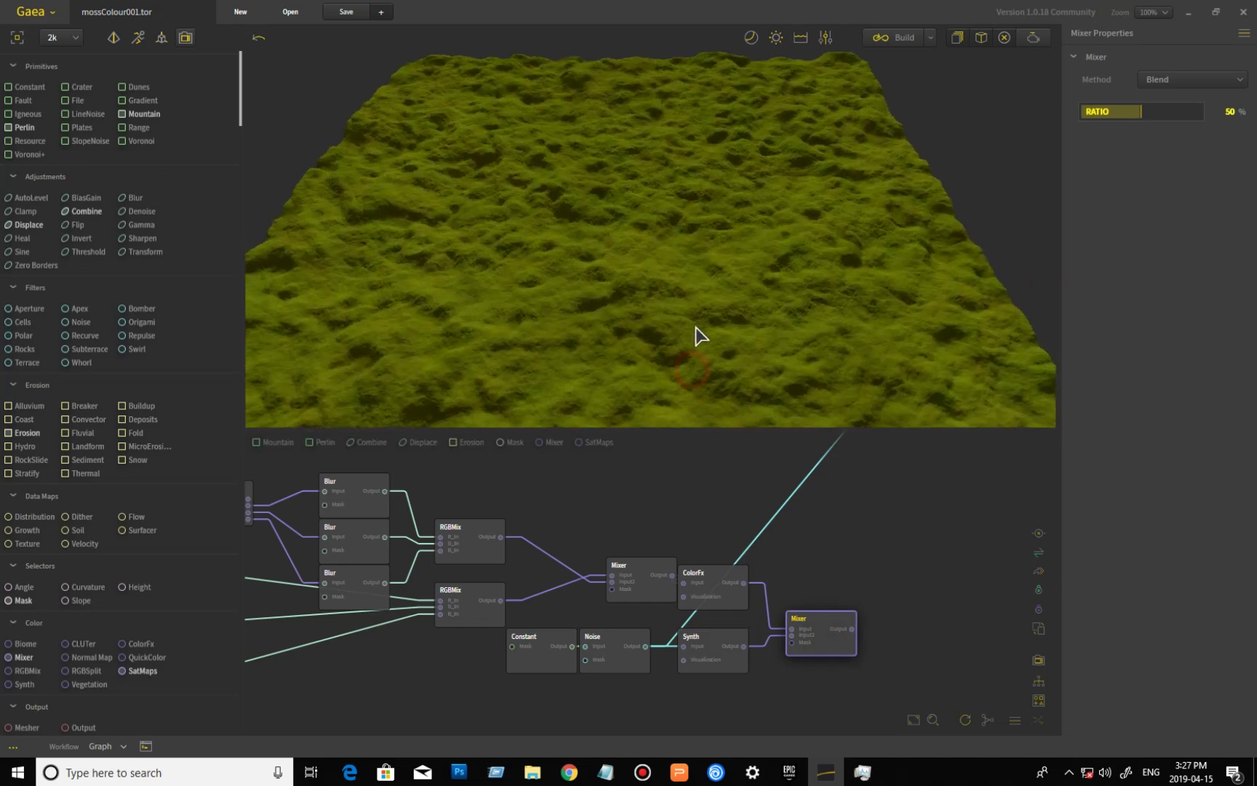
{"action": "left_click", "coordinate": [634, 589]}
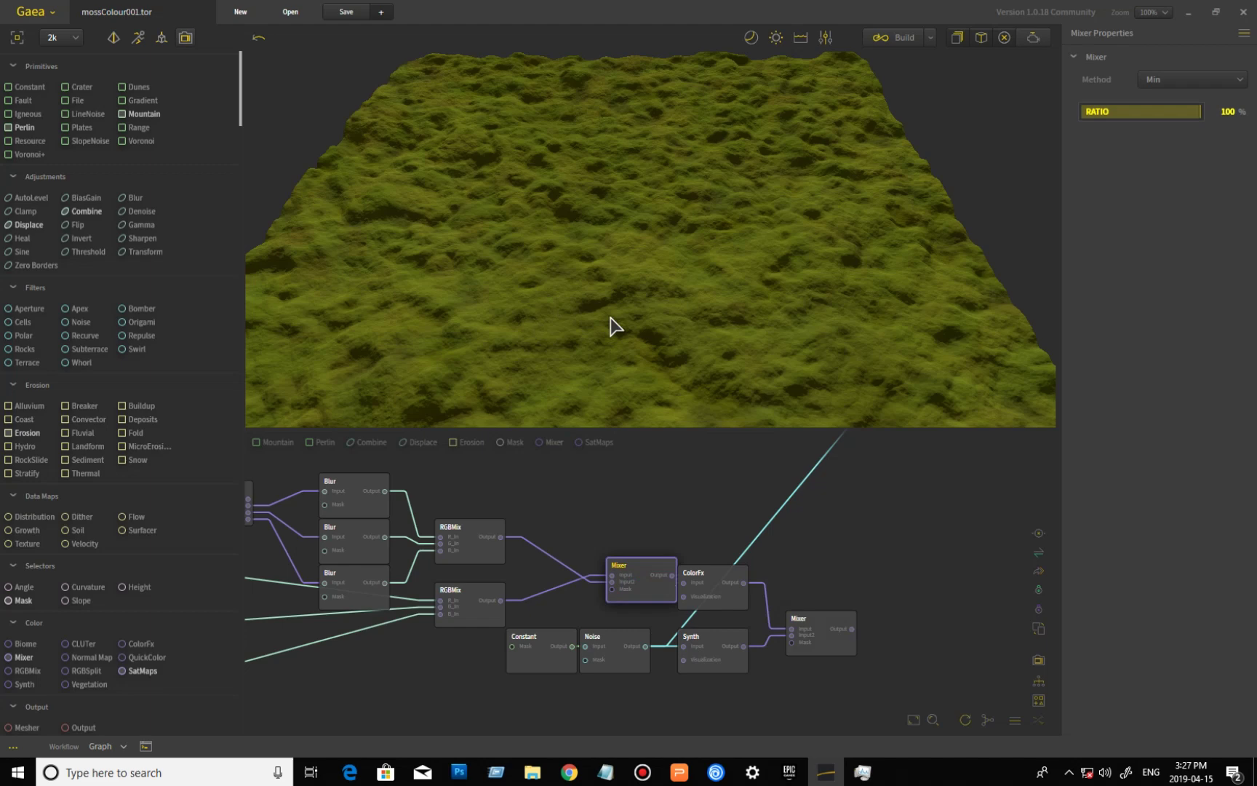
{"action": "left_click", "coordinate": [831, 633]}
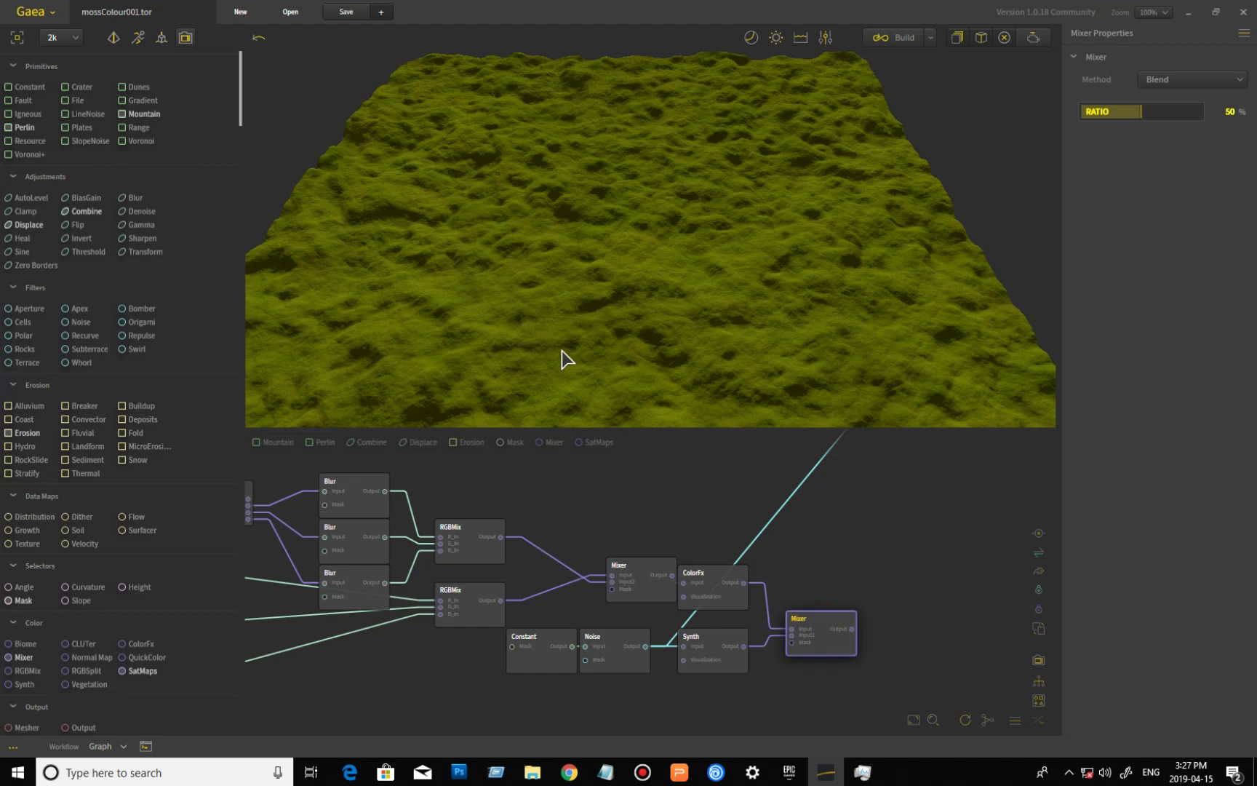
{"action": "scroll", "coordinate": [560, 384], "scroll_direction": "up", "scroll_amount": 10}
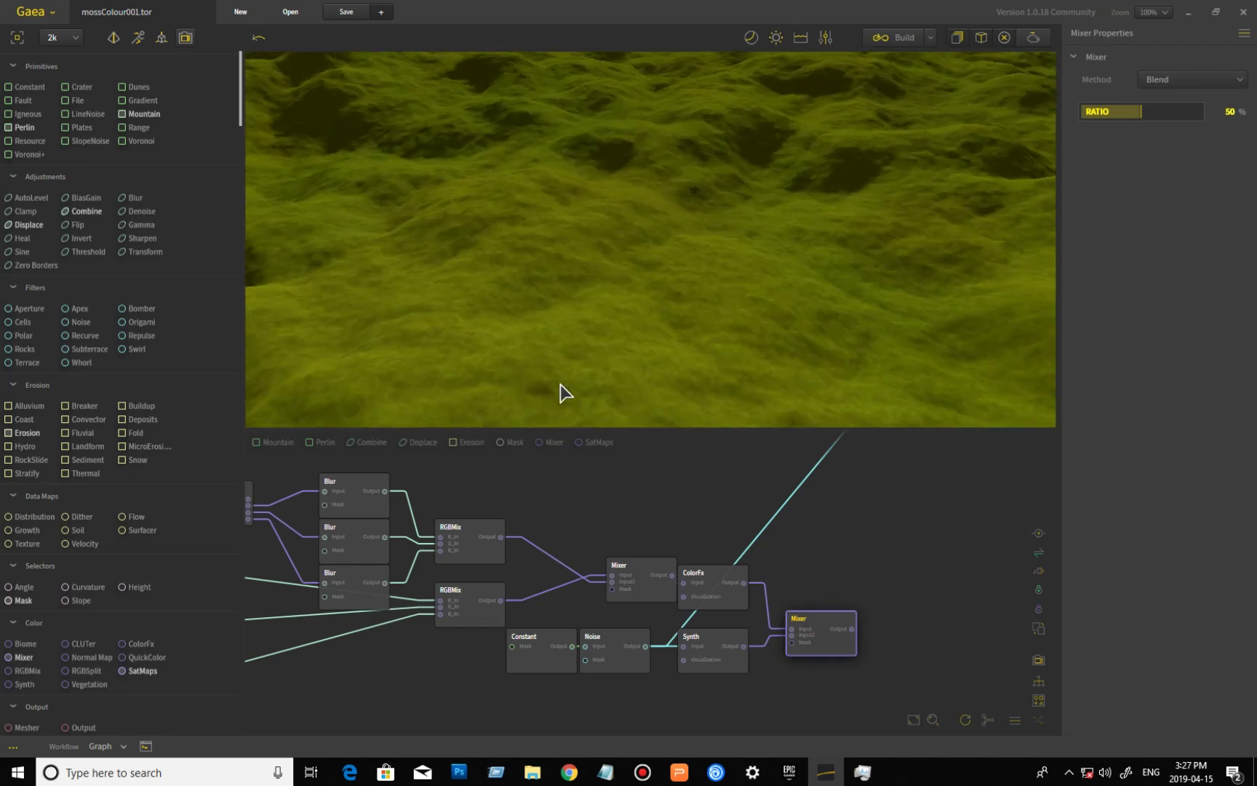
{"action": "scroll", "coordinate": [694, 308], "scroll_direction": "down", "scroll_amount": 10}
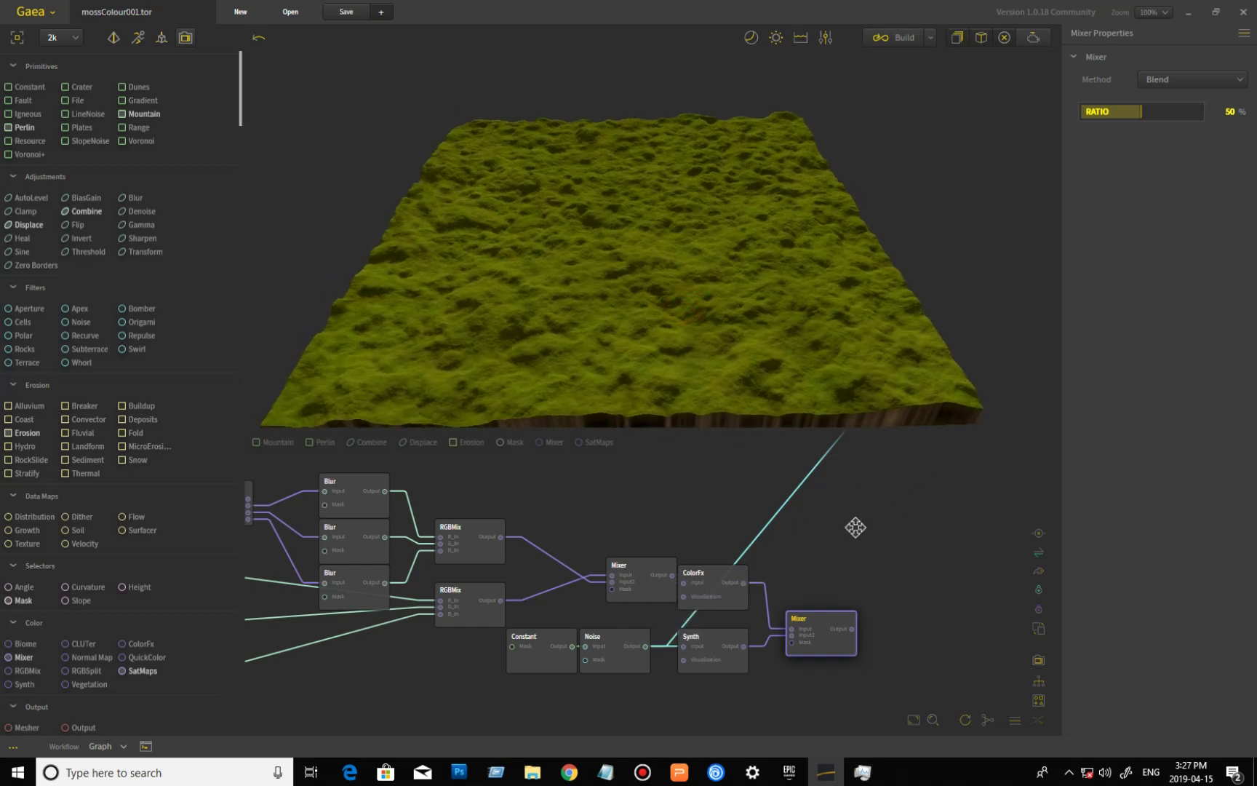
Preview the Combine node after Aperture as a grey pitted heightfield (Screen, 3% ratio).
{"action": "middle_click_drag", "start_coordinate": [856, 527], "coordinate": [725, 654]}
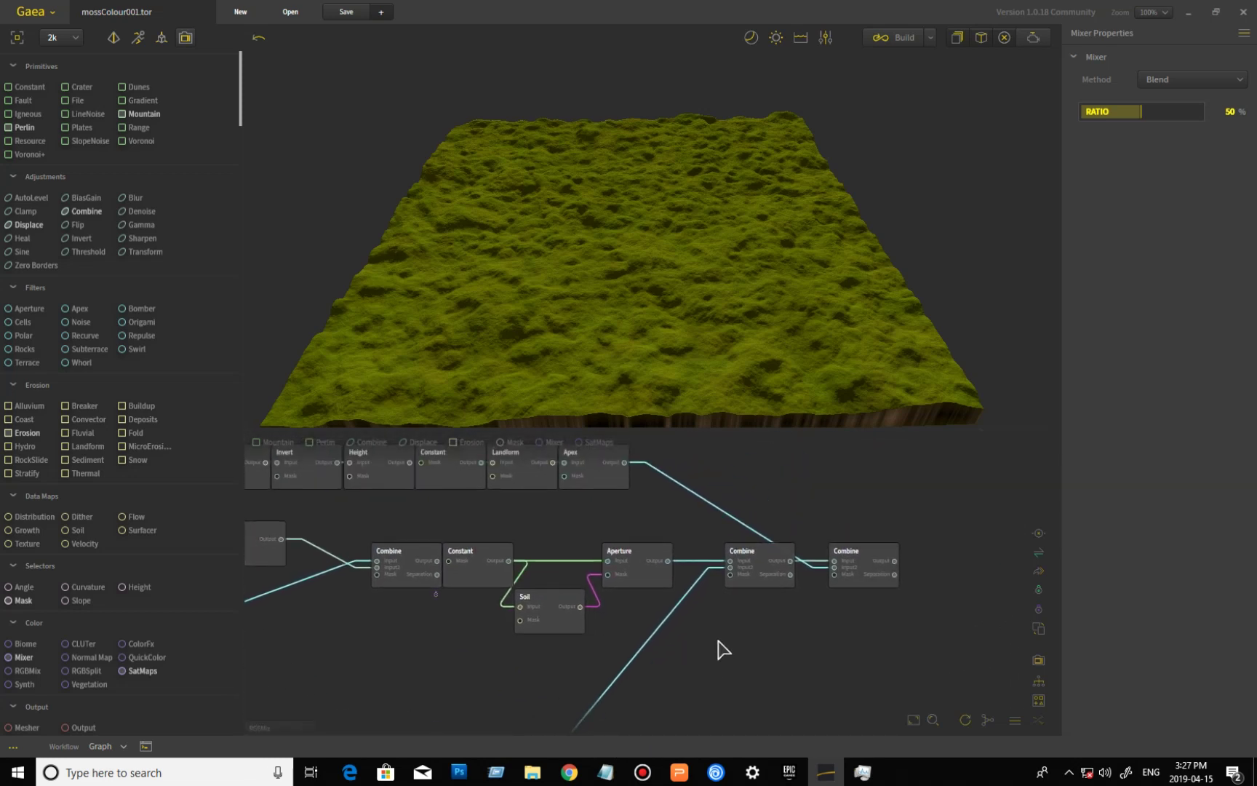
{"action": "mouse_move", "coordinate": [757, 631]}
{"action": "middle_mouse_down"}
{"action": "mouse_move", "coordinate": [763, 665]}
{"action": "mouse_move", "coordinate": [778, 636]}
{"action": "middle_mouse_up"}
{"action": "left_click", "coordinate": [778, 632]}
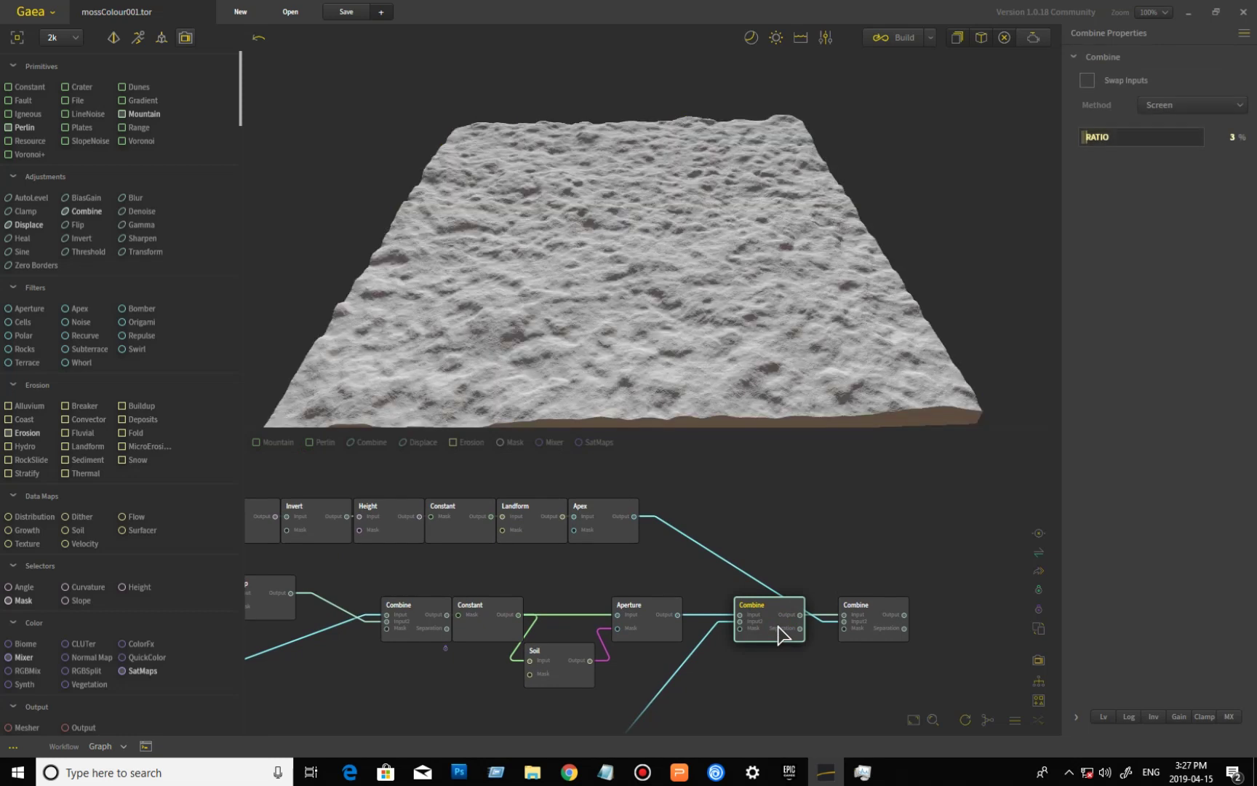
Pin the Combine heightfield for colour previews with Pin for Color.
{"action": "left_click", "coordinate": [724, 459]}
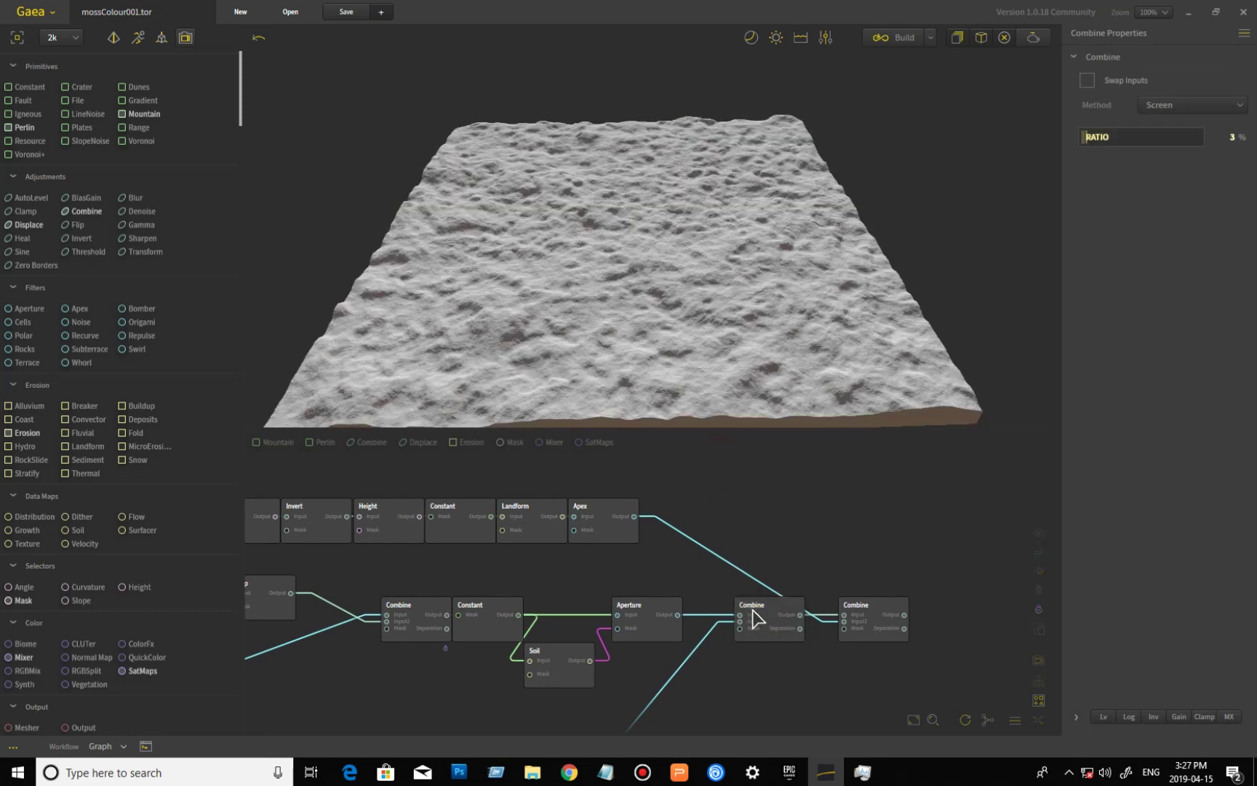
{"action": "left_click", "coordinate": [769, 638]}
{"action": "right_click", "coordinate": [771, 637]}
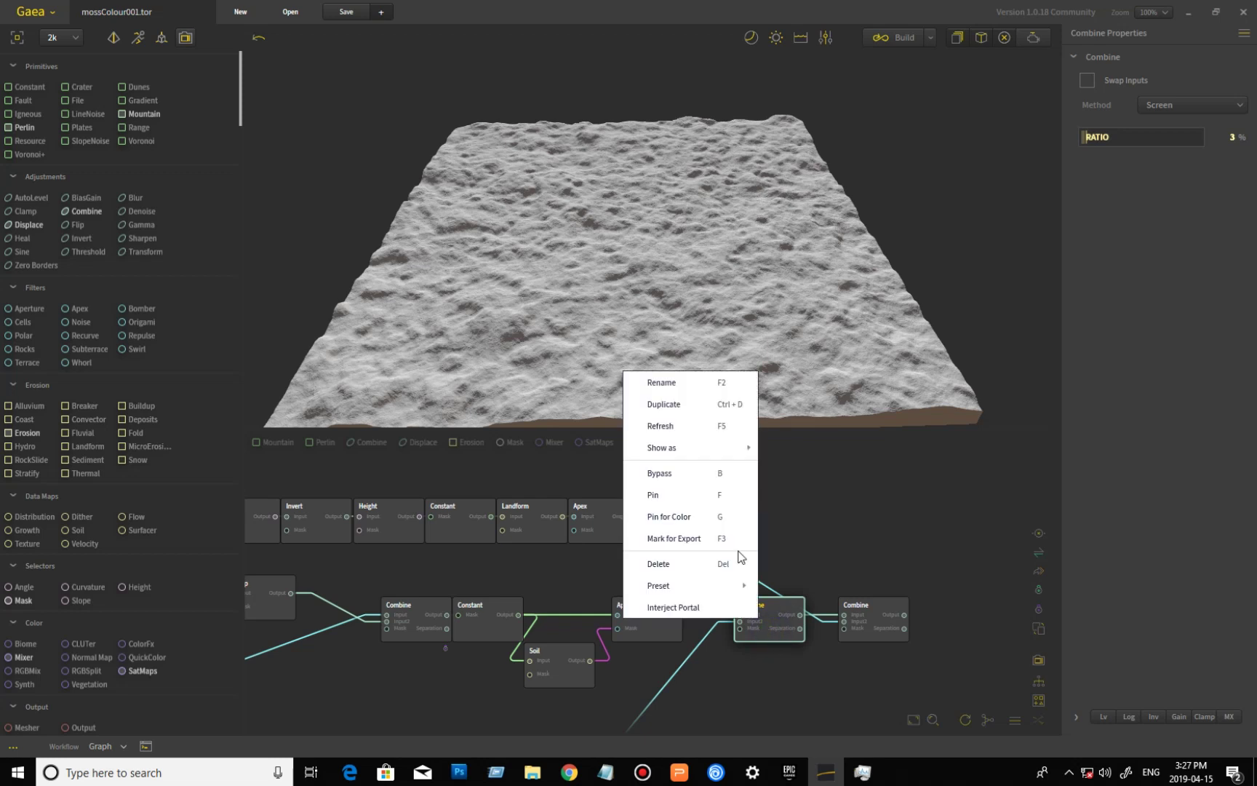
{"action": "left_click", "coordinate": [688, 518]}
Show the final Mixer's green moss (Blend, 50% ratio) on the terrain, viewed from above and low.
{"action": "scroll", "coordinate": [775, 667], "scroll_direction": "down", "scroll_amount": 5}
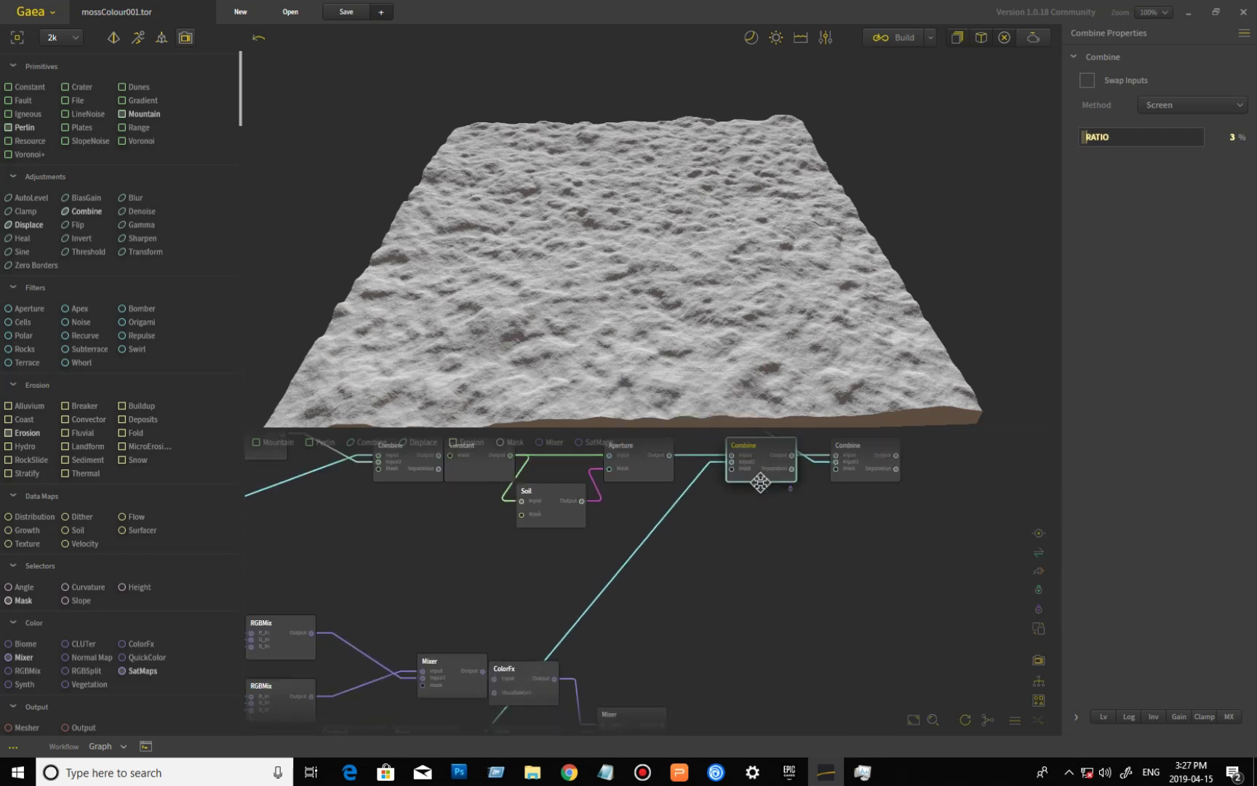
{"action": "left_click", "coordinate": [631, 677]}
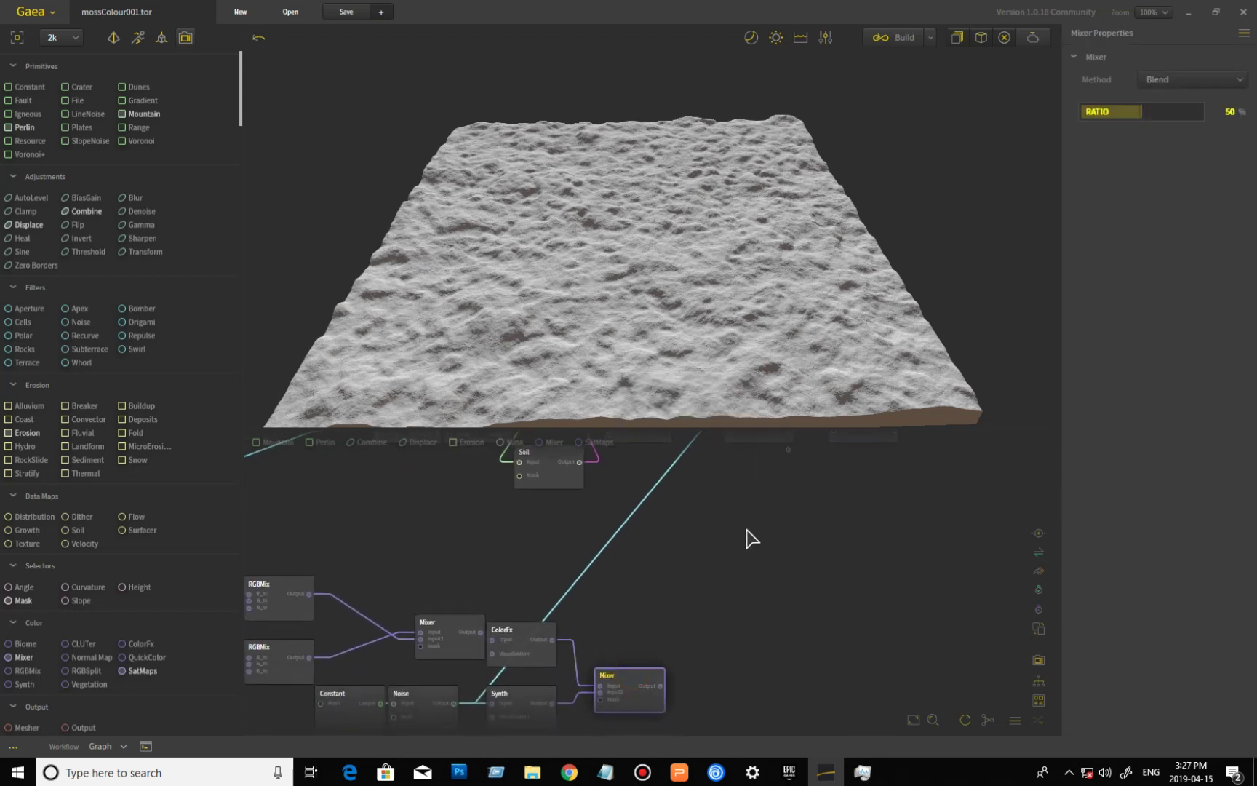
{"action": "scroll", "coordinate": [710, 323], "scroll_direction": "up", "scroll_amount": 3}
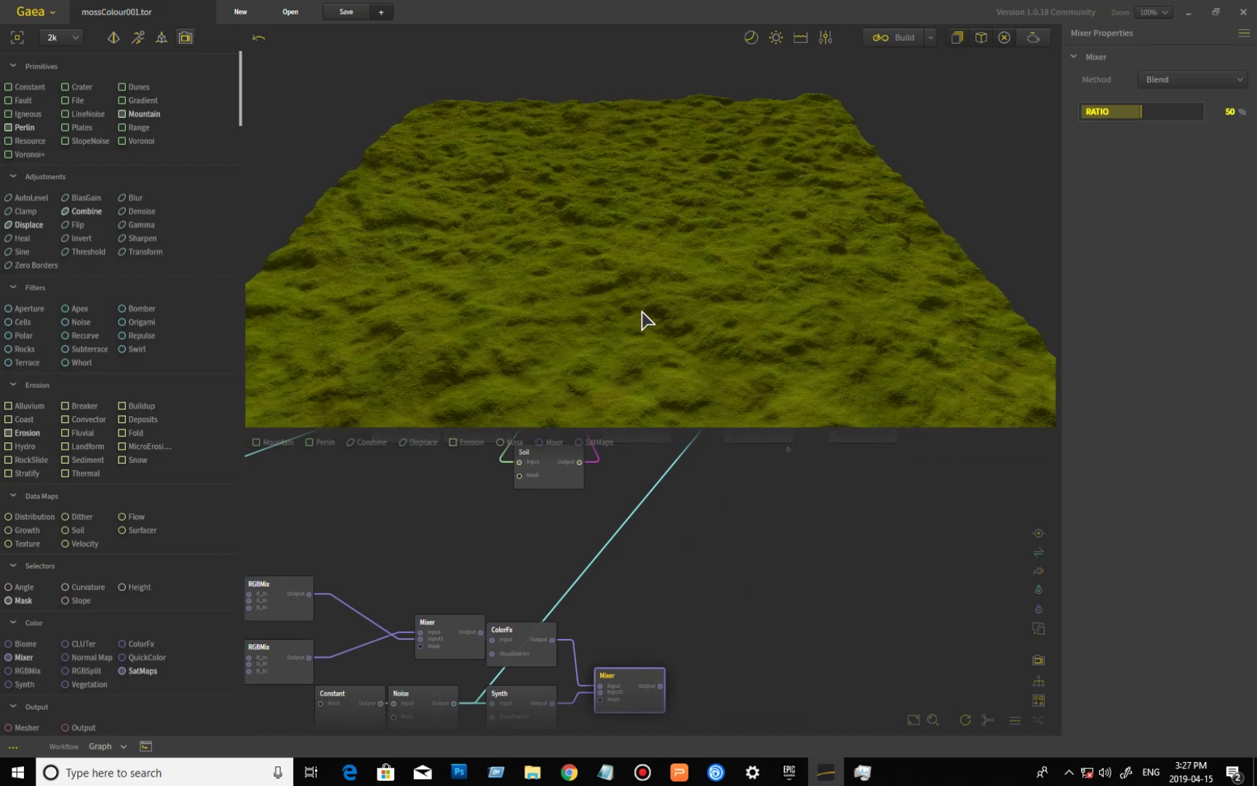
{"action": "scroll", "coordinate": [680, 276], "scroll_direction": "up", "scroll_amount": 3}
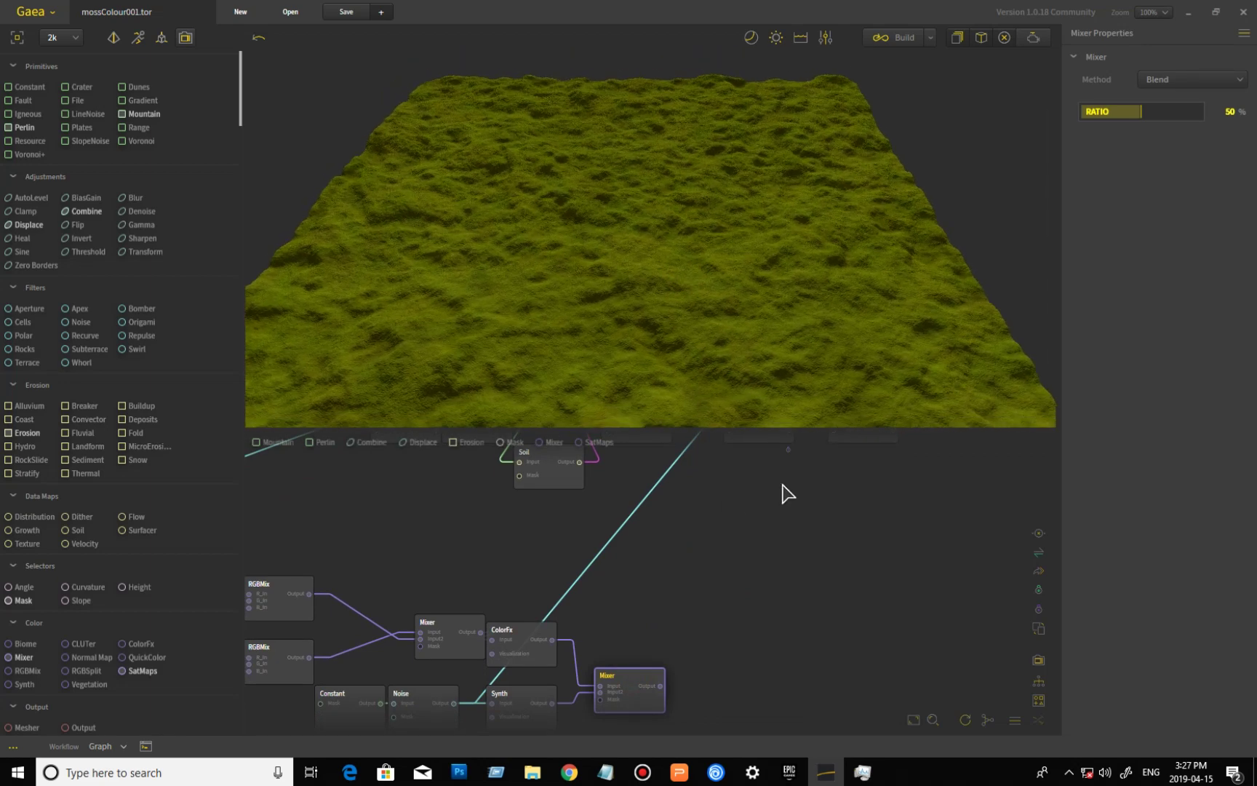
{"action": "middle_click_drag", "start_coordinate": [774, 575], "coordinate": [794, 731]}
{"action": "middle_click_drag", "start_coordinate": [749, 645], "coordinate": [807, 731]}
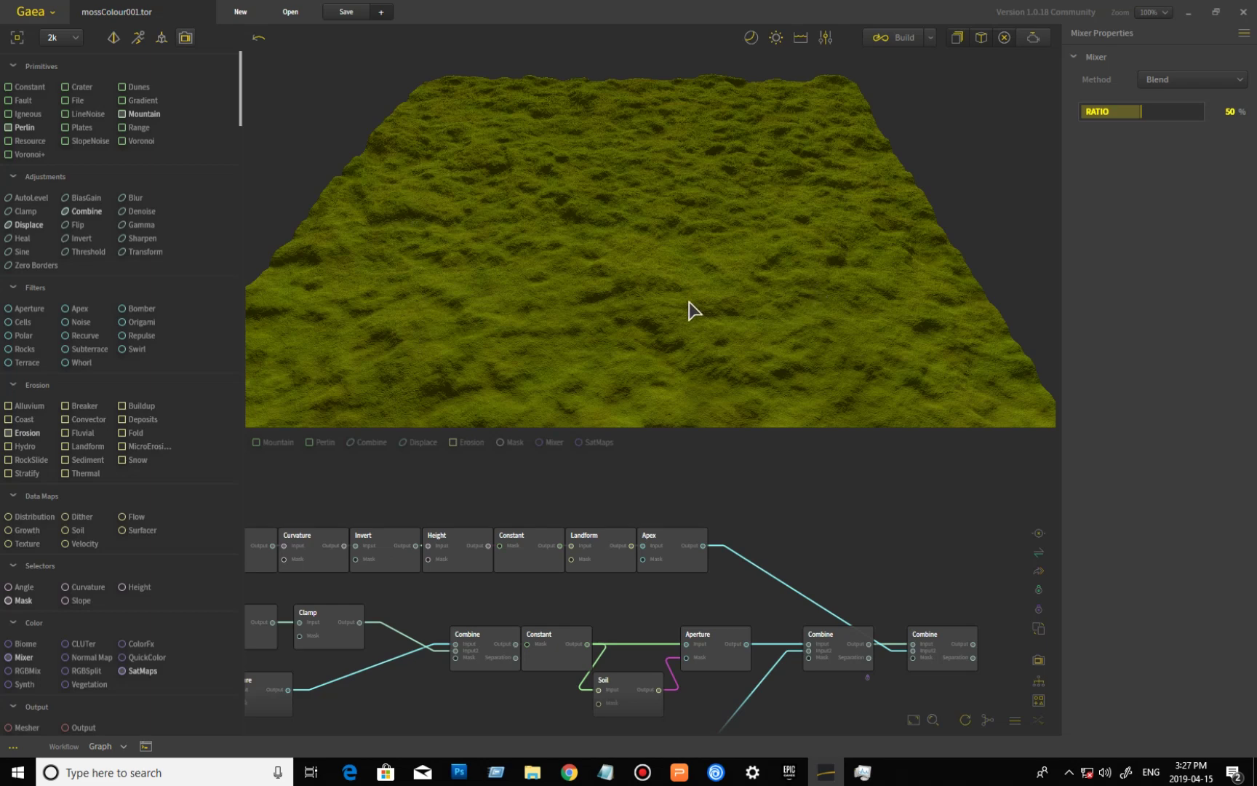
{"action": "left_click_drag", "start_coordinate": [691, 311], "coordinate": [451, 326]}
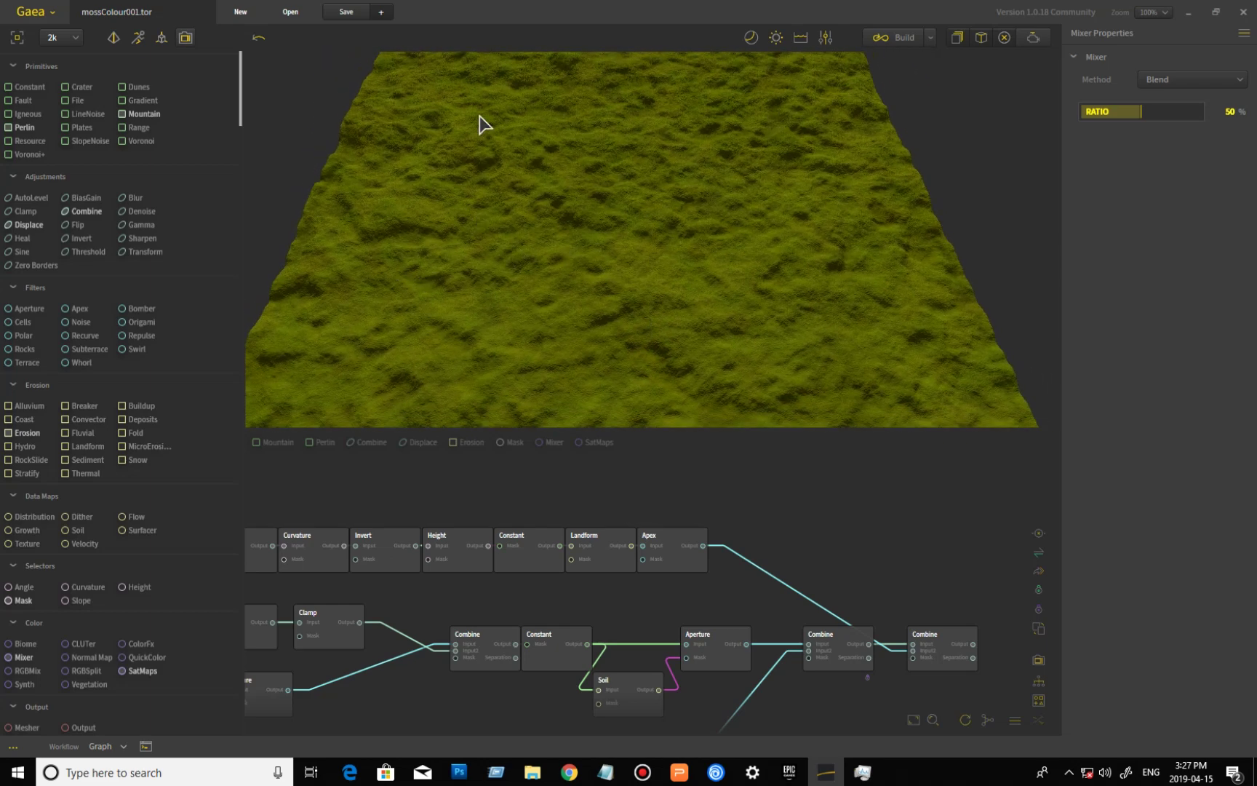
{"action": "left_click_drag", "start_coordinate": [622, 336], "coordinate": [628, 367]}
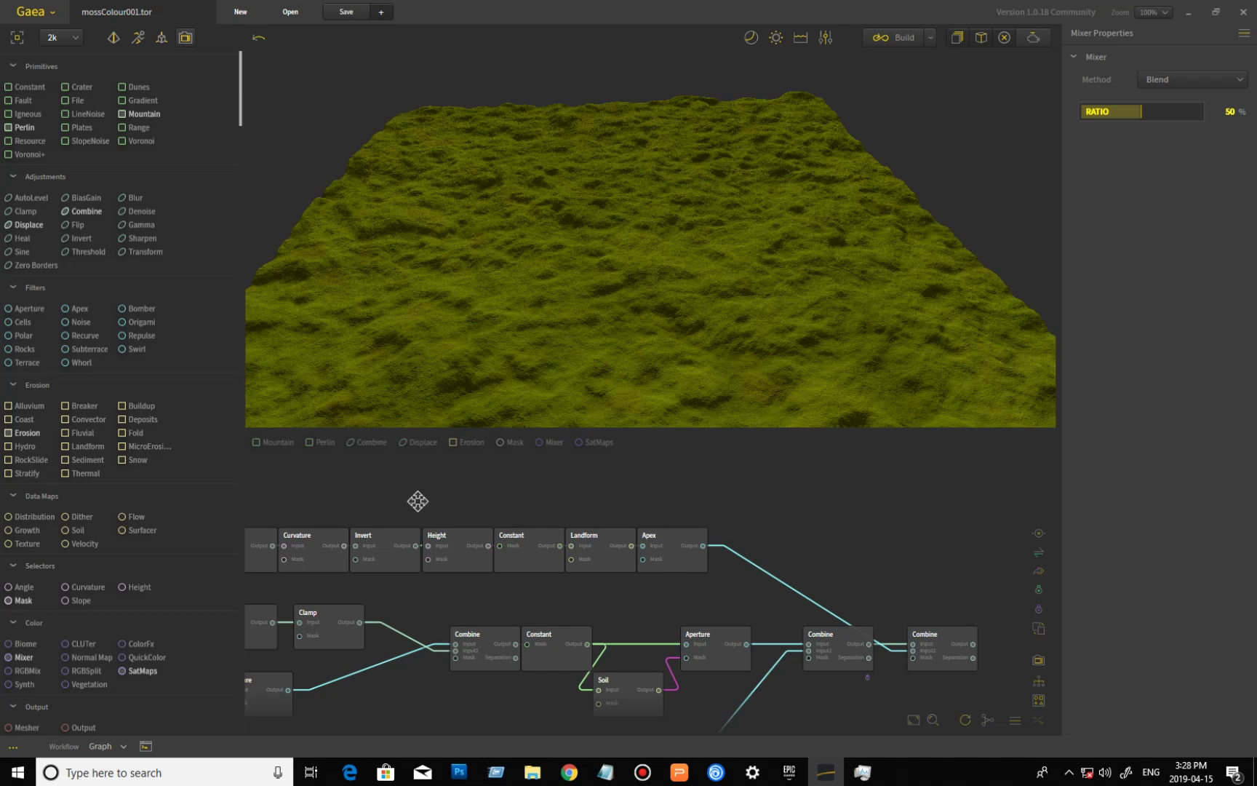
{"action": "middle_click_drag", "start_coordinate": [415, 502], "coordinate": [760, 502]}
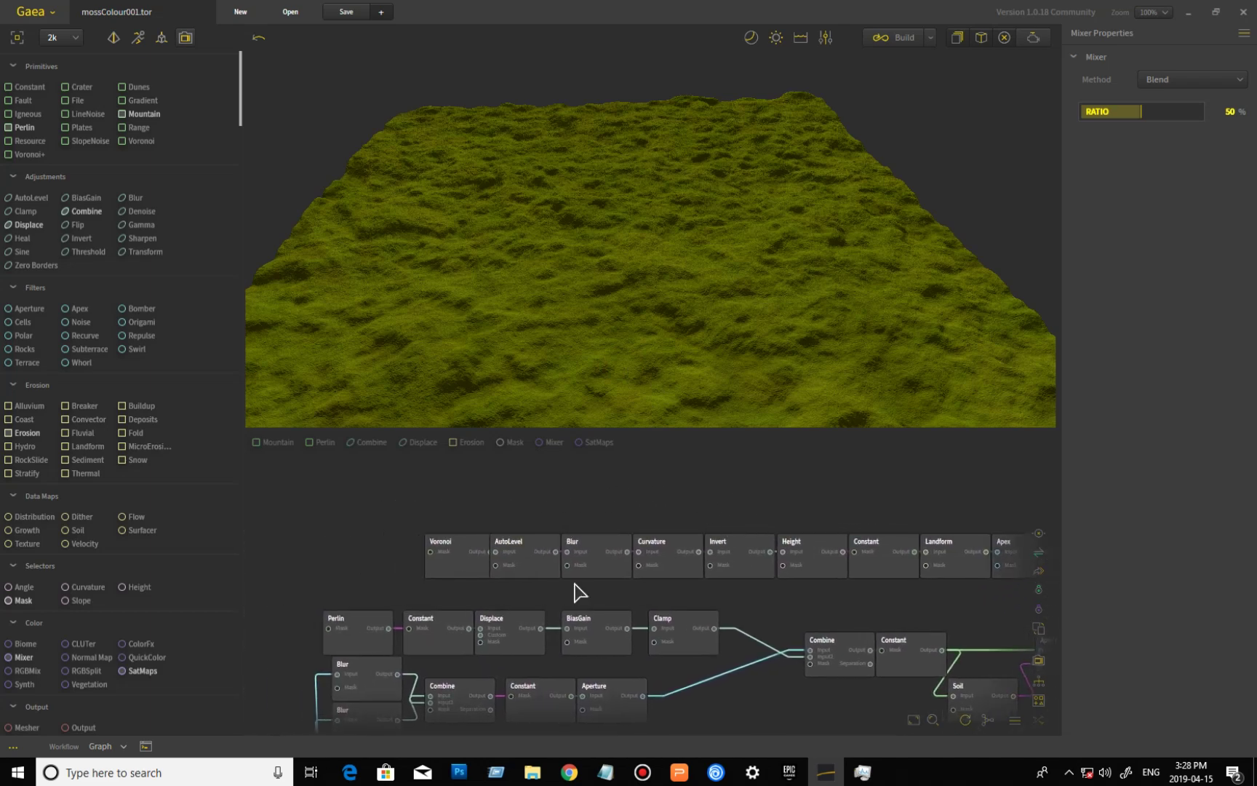
Preview the Voronoi, AutoLevel and Blur node terrains in turn, orbiting each.
{"action": "left_click", "coordinate": [451, 570]}
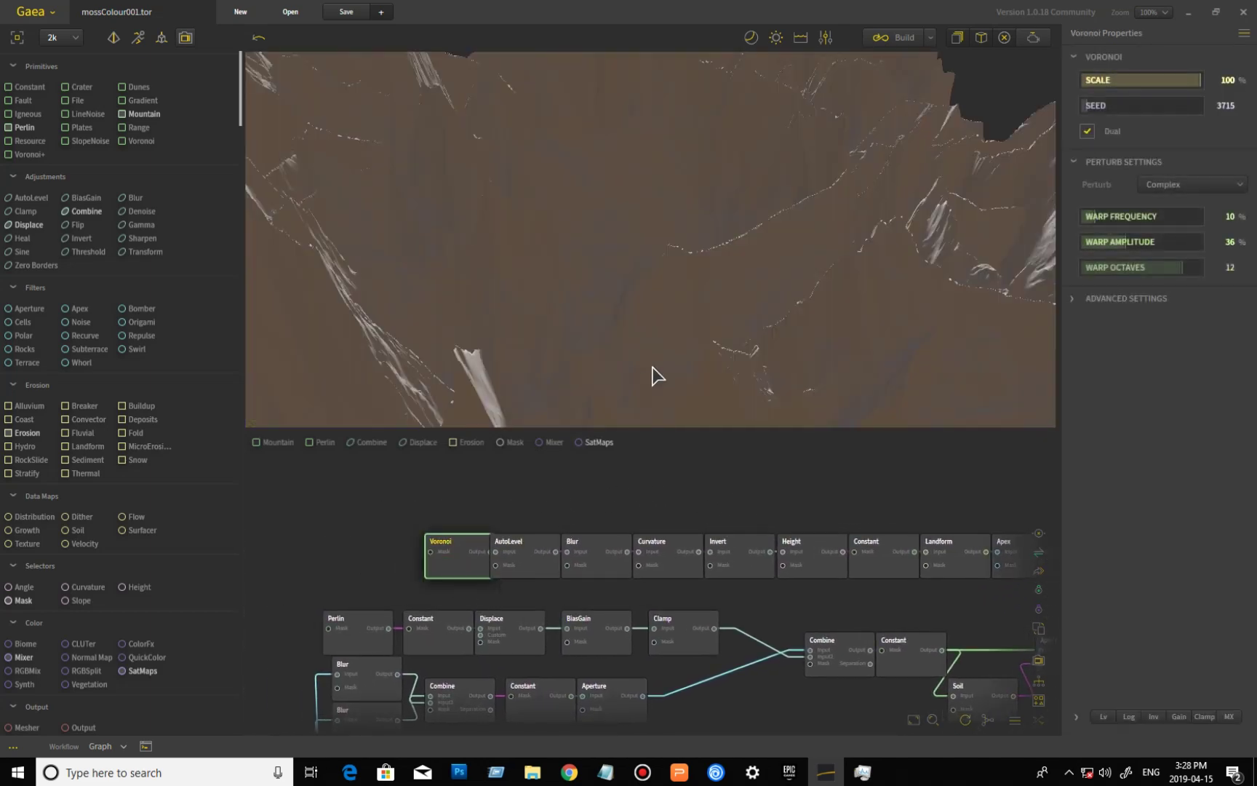
{"action": "scroll", "coordinate": [645, 334], "scroll_direction": "down", "scroll_amount": 5}
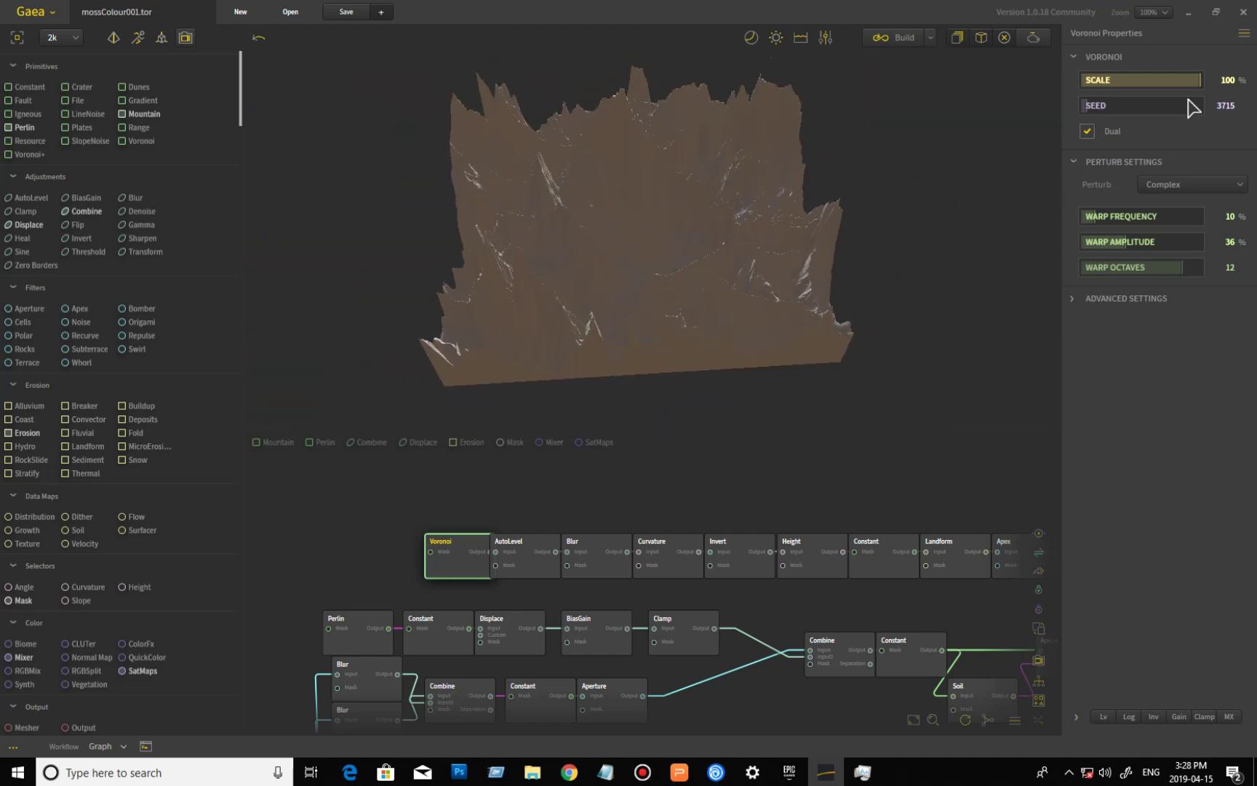
{"action": "mouse_move", "coordinate": [657, 270]}
{"action": "left_mouse_down"}
{"action": "mouse_move", "coordinate": [657, 284]}
{"action": "mouse_move", "coordinate": [747, 279]}
{"action": "mouse_move", "coordinate": [831, 256]}
{"action": "mouse_move", "coordinate": [639, 269]}
{"action": "left_mouse_up"}
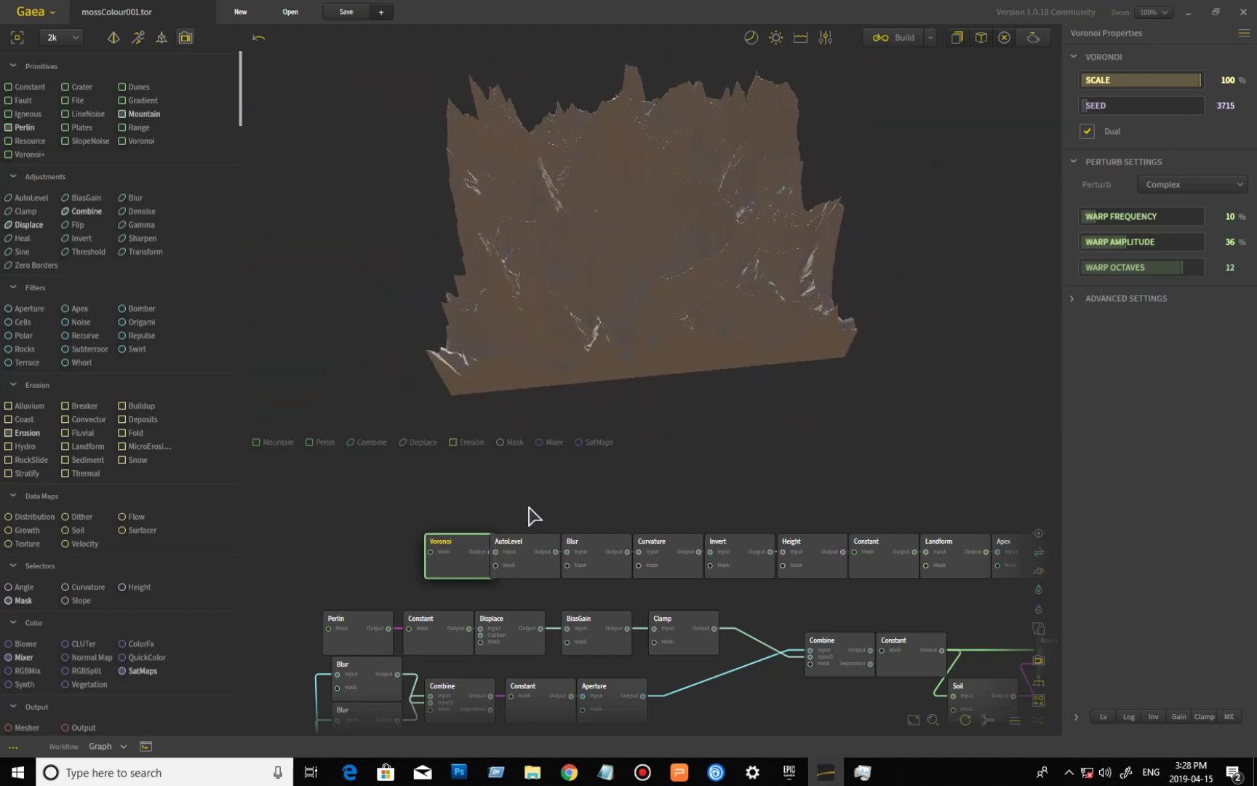
{"action": "left_click", "coordinate": [524, 563]}
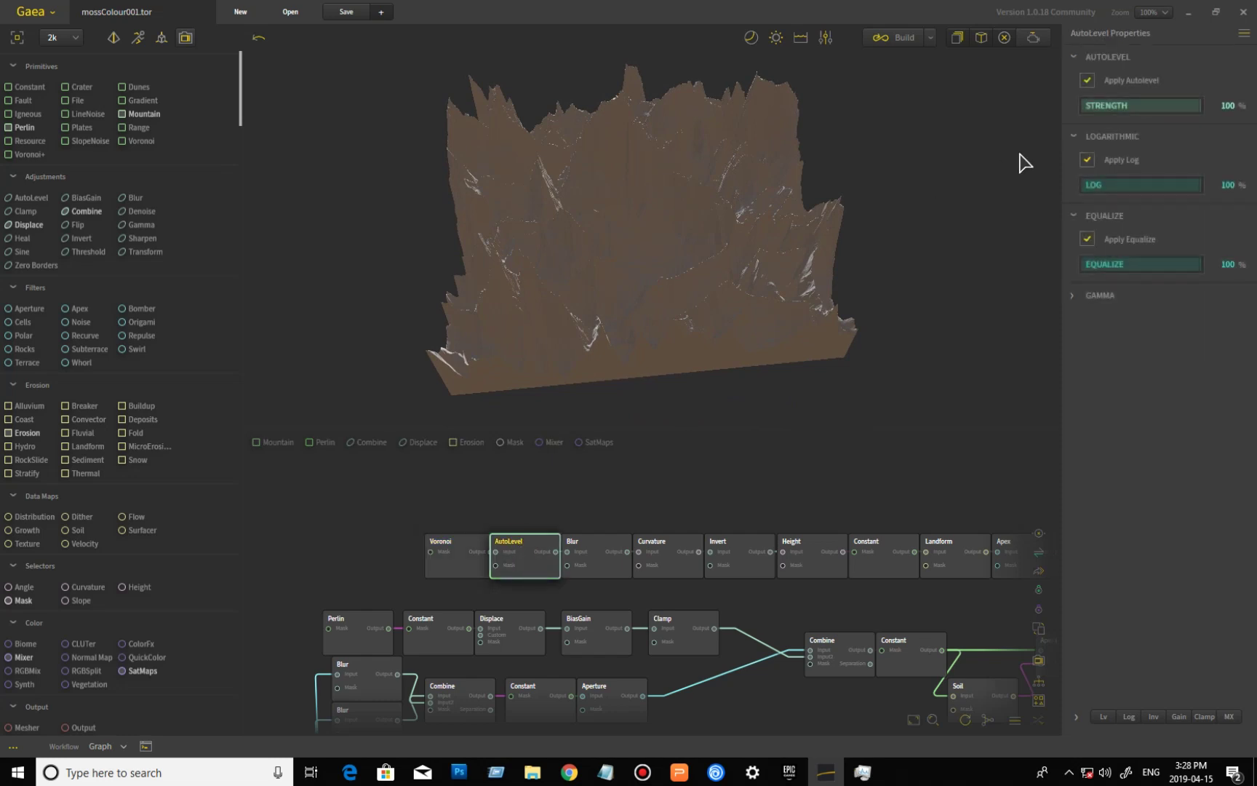
{"action": "mouse_move", "coordinate": [704, 309]}
{"action": "left_mouse_down"}
{"action": "mouse_move", "coordinate": [789, 269]}
{"action": "mouse_move", "coordinate": [844, 323]}
{"action": "mouse_move", "coordinate": [926, 328]}
{"action": "mouse_move", "coordinate": [715, 294]}
{"action": "left_mouse_up"}
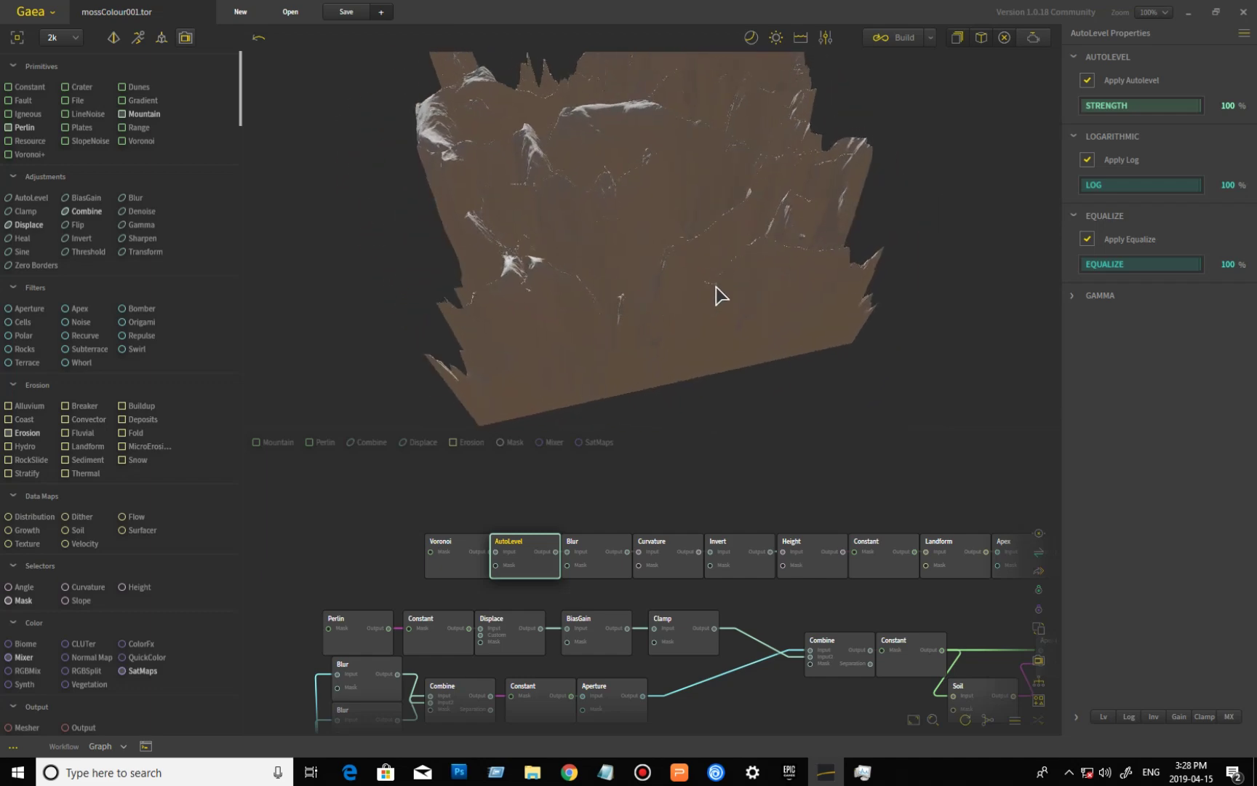
{"action": "left_click", "coordinate": [590, 554]}
{"action": "left_click_drag", "start_coordinate": [687, 320], "coordinate": [673, 284]}
Preview the inverted terrain and Height result (Min 10%, Max 43%, Falloff 10%), ending on Constant.
{"action": "left_click", "coordinate": [679, 547]}
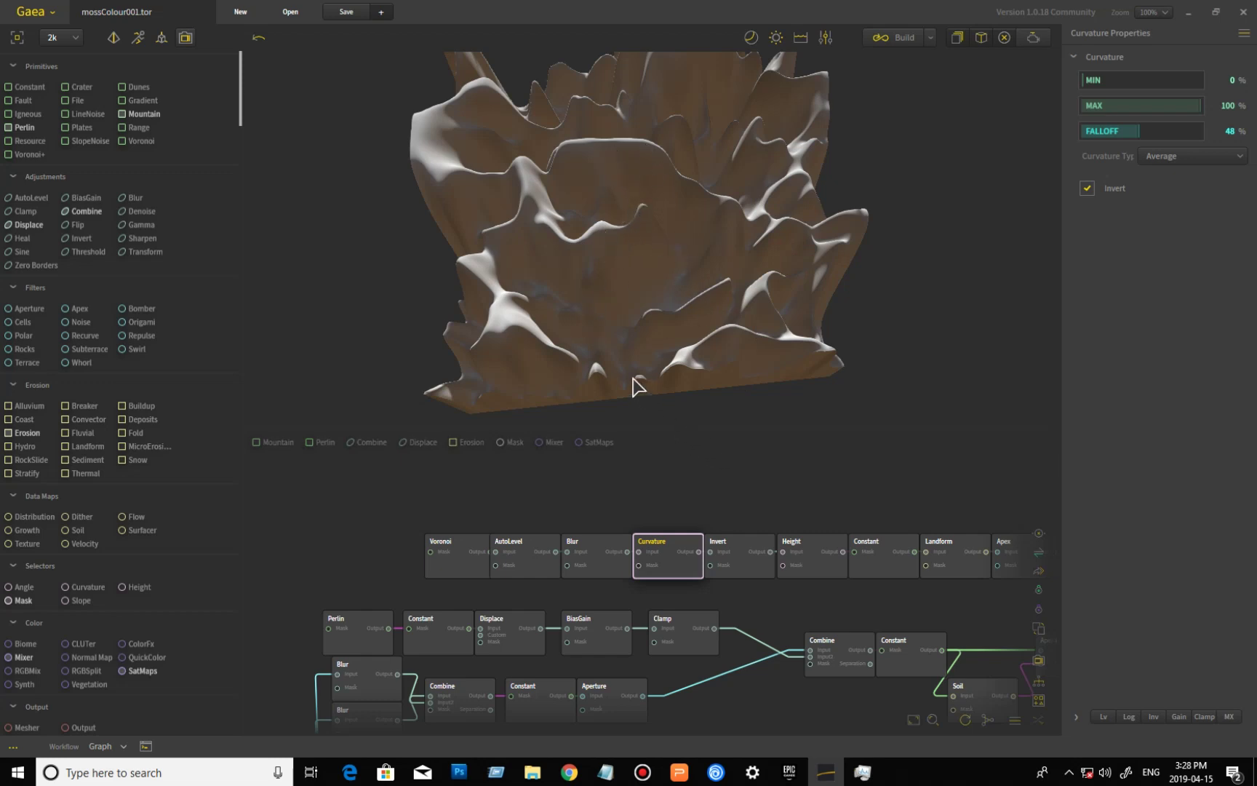
{"action": "left_click", "coordinate": [753, 555]}
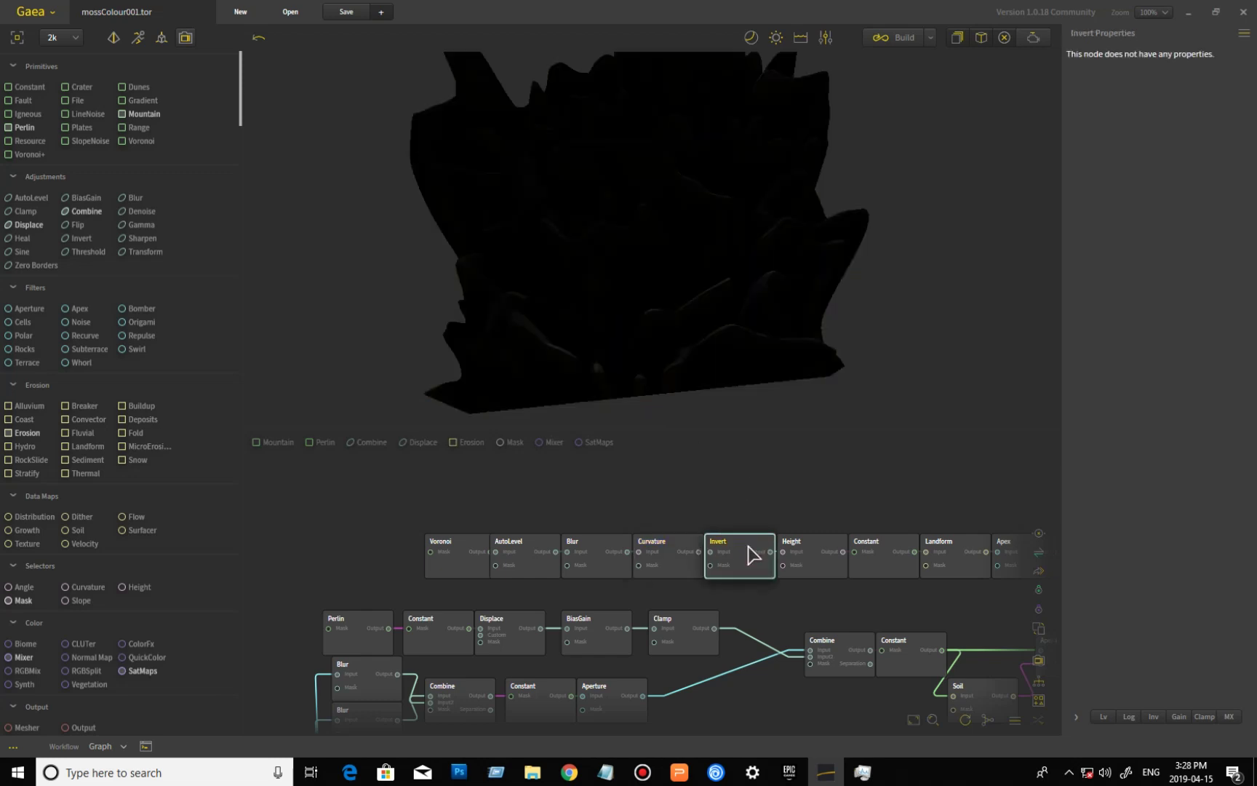
{"action": "left_click_drag", "start_coordinate": [683, 289], "coordinate": [763, 328]}
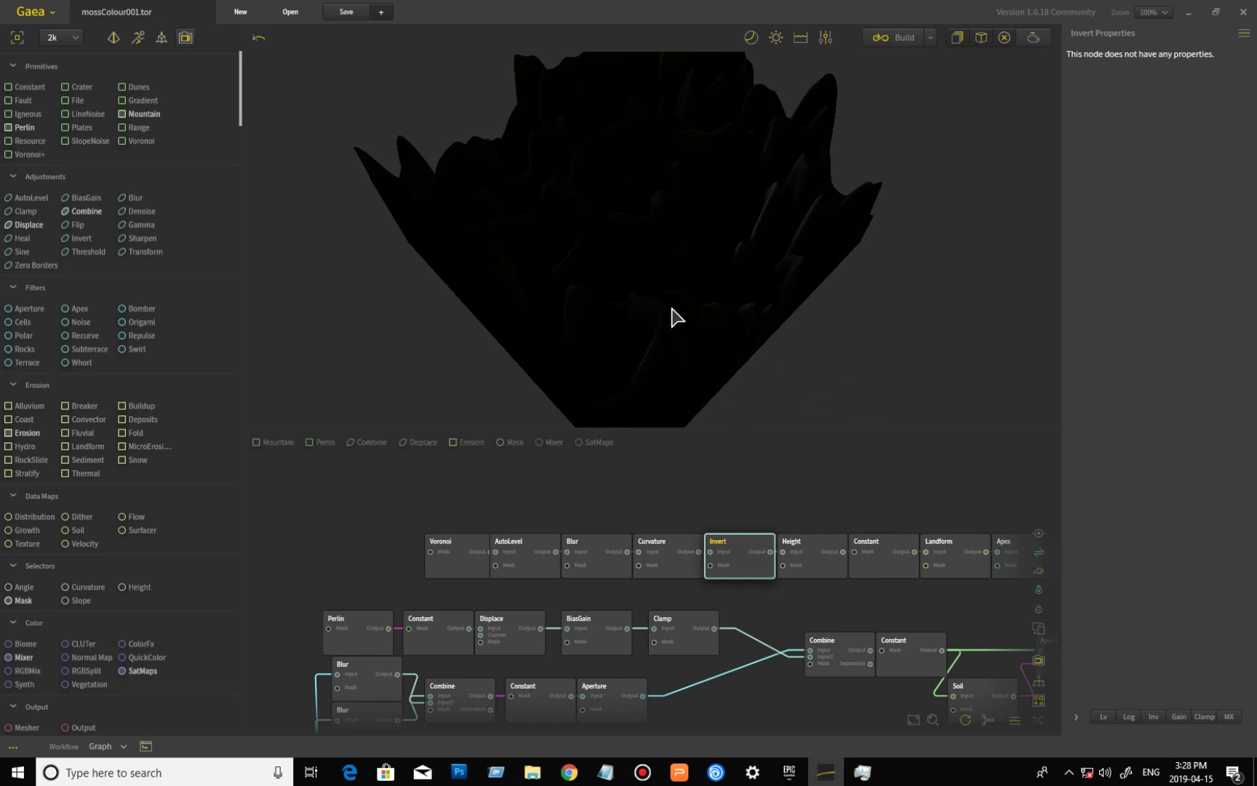
{"action": "left_click", "coordinate": [823, 559]}
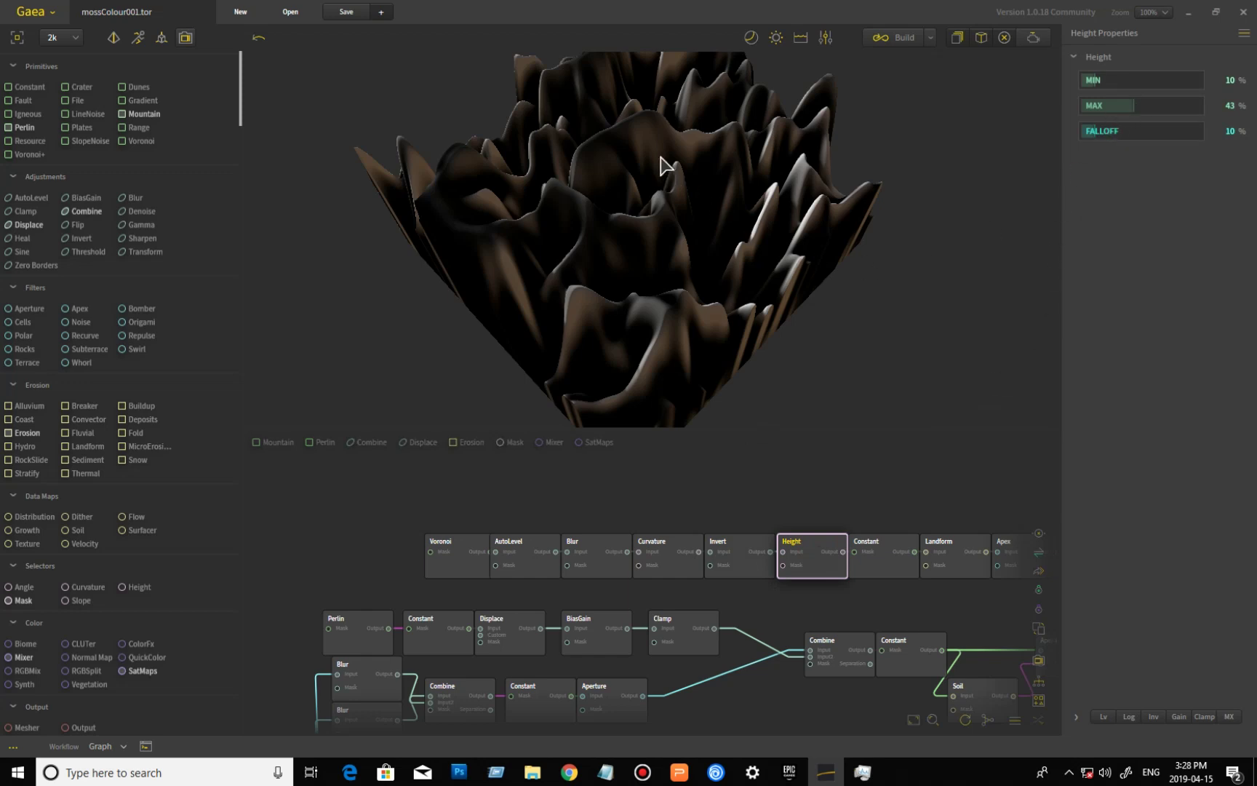
{"action": "left_click_drag", "start_coordinate": [775, 240], "coordinate": [720, 275]}
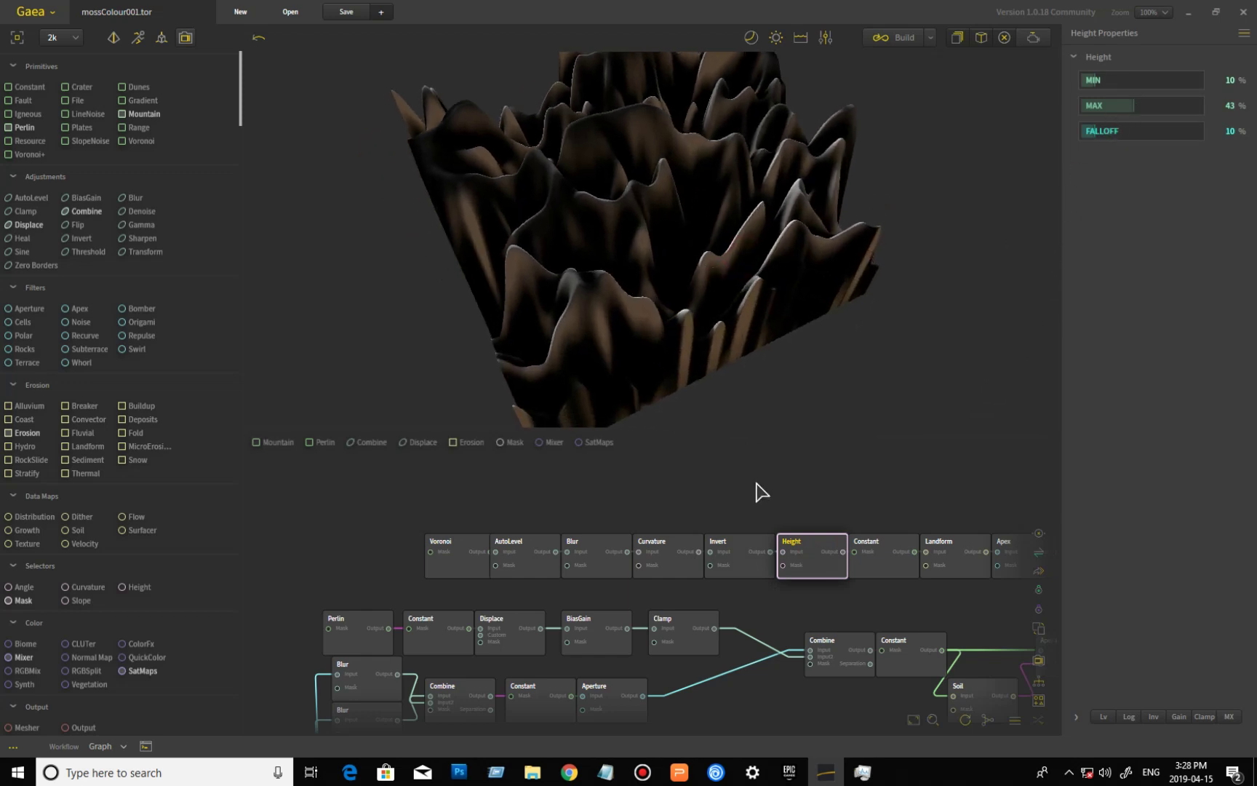
{"action": "left_click_drag", "start_coordinate": [752, 406], "coordinate": [697, 382]}
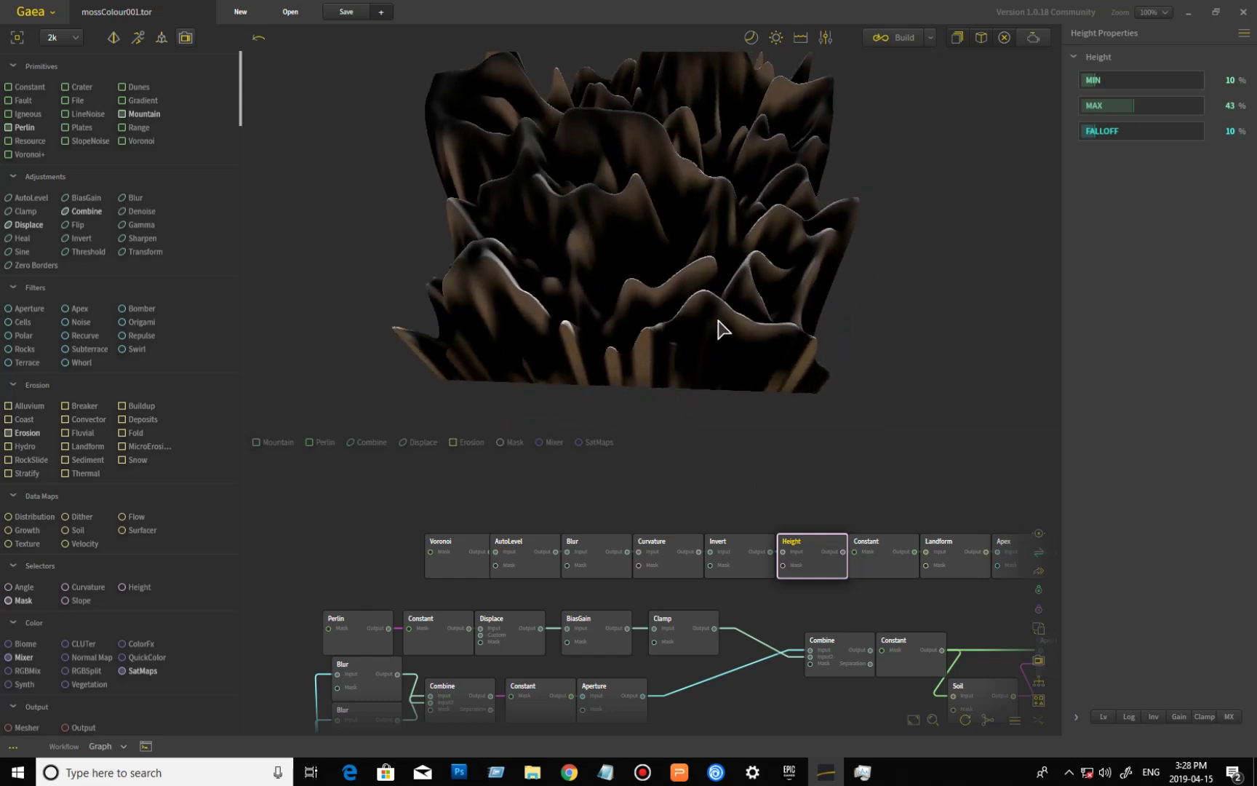
{"action": "left_click_drag", "start_coordinate": [722, 329], "coordinate": [738, 323]}
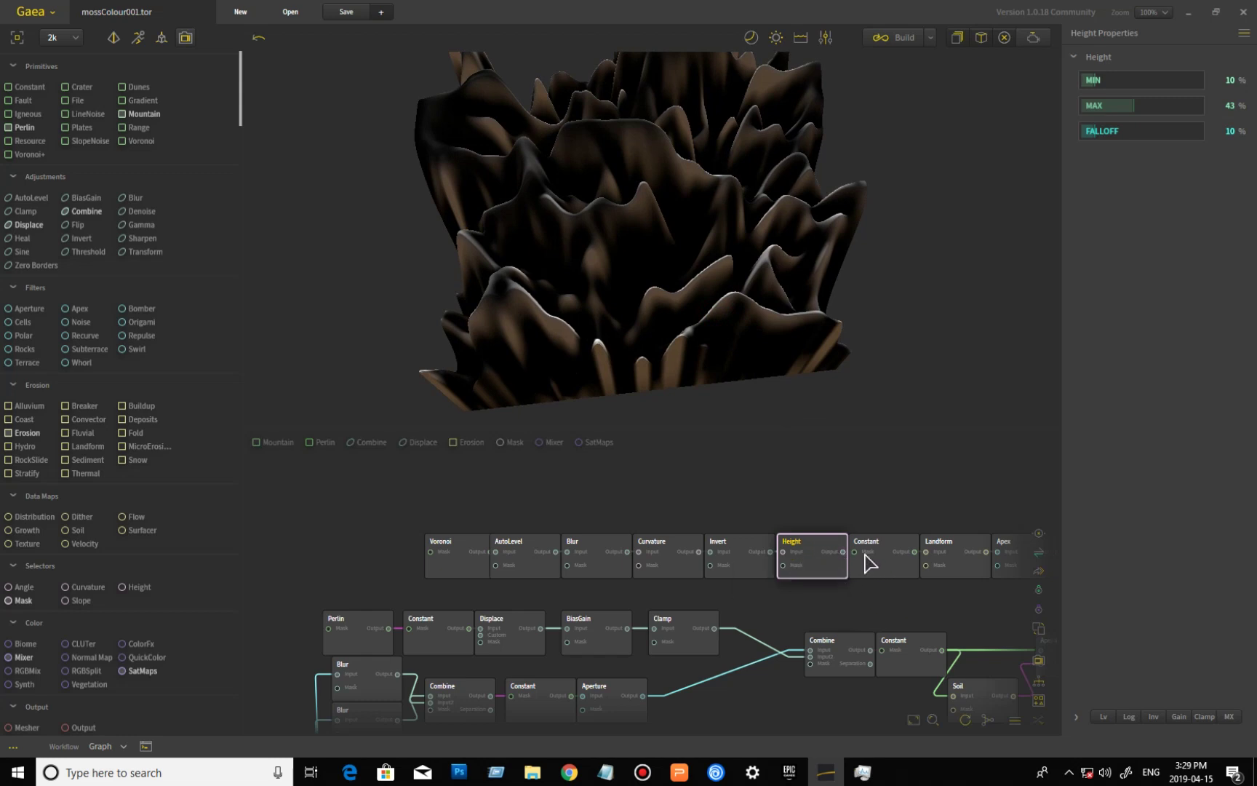
{"action": "left_click", "coordinate": [897, 573]}
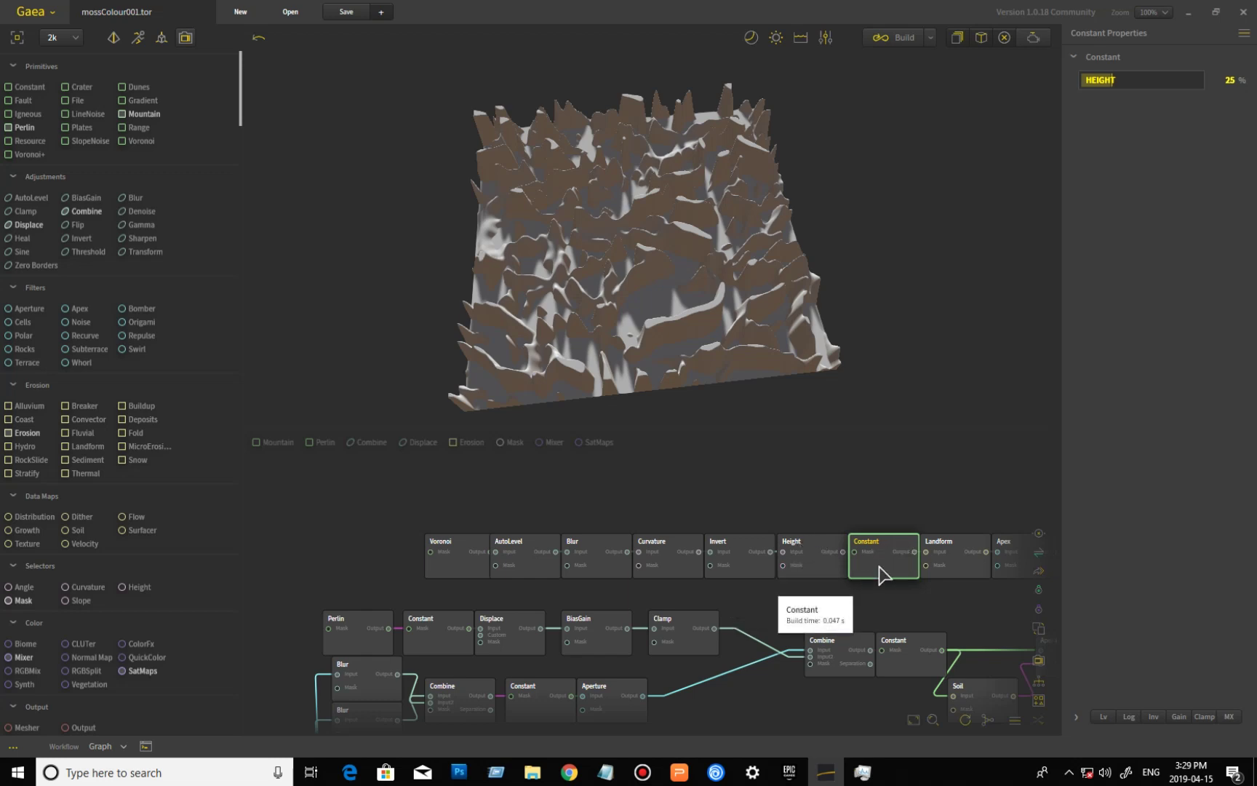
Inspect the Constant node's spiky terrain, then preview the Landform node's eroded result.
{"action": "mouse_move", "coordinate": [601, 200]}
{"action": "left_mouse_down"}
{"action": "mouse_move", "coordinate": [620, 282]}
{"action": "mouse_move", "coordinate": [677, 288]}
{"action": "left_mouse_up"}
{"action": "scroll", "coordinate": [701, 293], "scroll_direction": "up", "scroll_amount": 3}
{"action": "scroll", "coordinate": [664, 261], "scroll_direction": "down", "scroll_amount": 5}
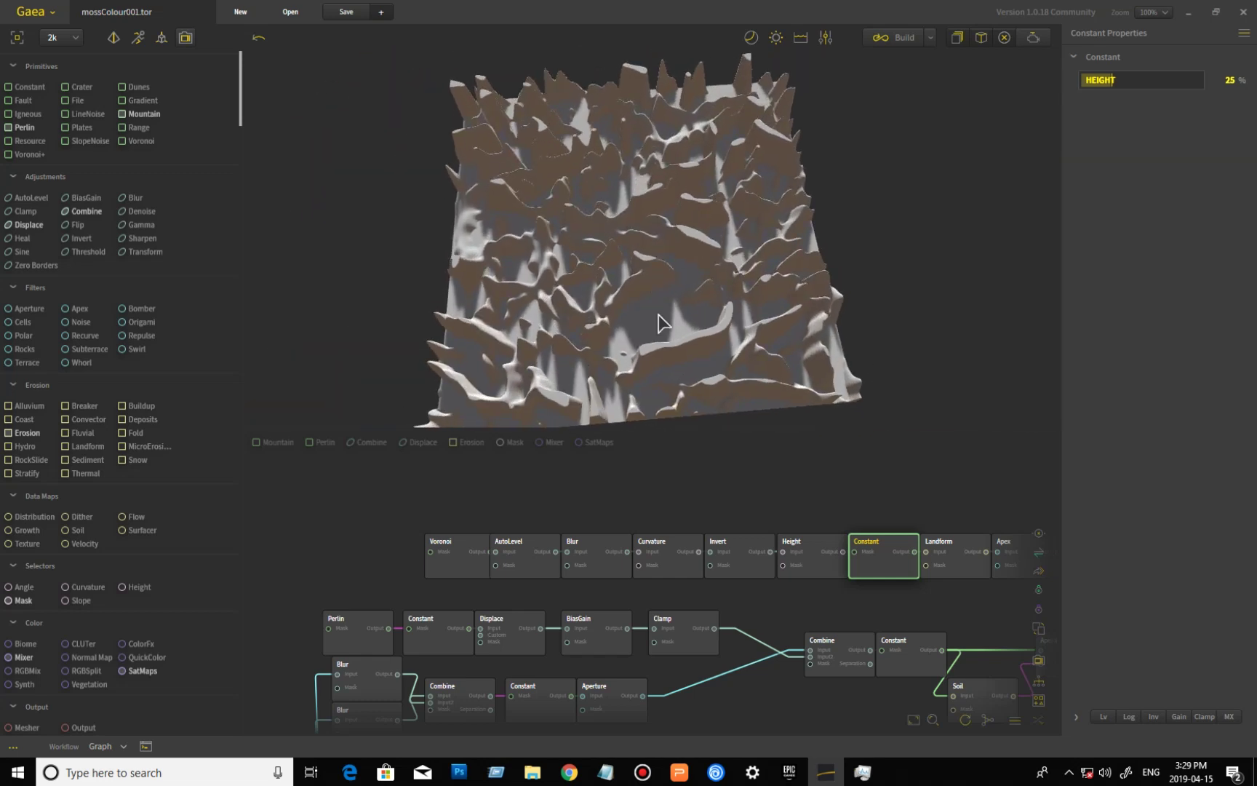
{"action": "mouse_move", "coordinate": [648, 357]}
{"action": "left_mouse_down"}
{"action": "mouse_move", "coordinate": [663, 314]}
{"action": "mouse_move", "coordinate": [655, 401]}
{"action": "mouse_move", "coordinate": [682, 364]}
{"action": "mouse_move", "coordinate": [794, 520]}
{"action": "left_mouse_up"}
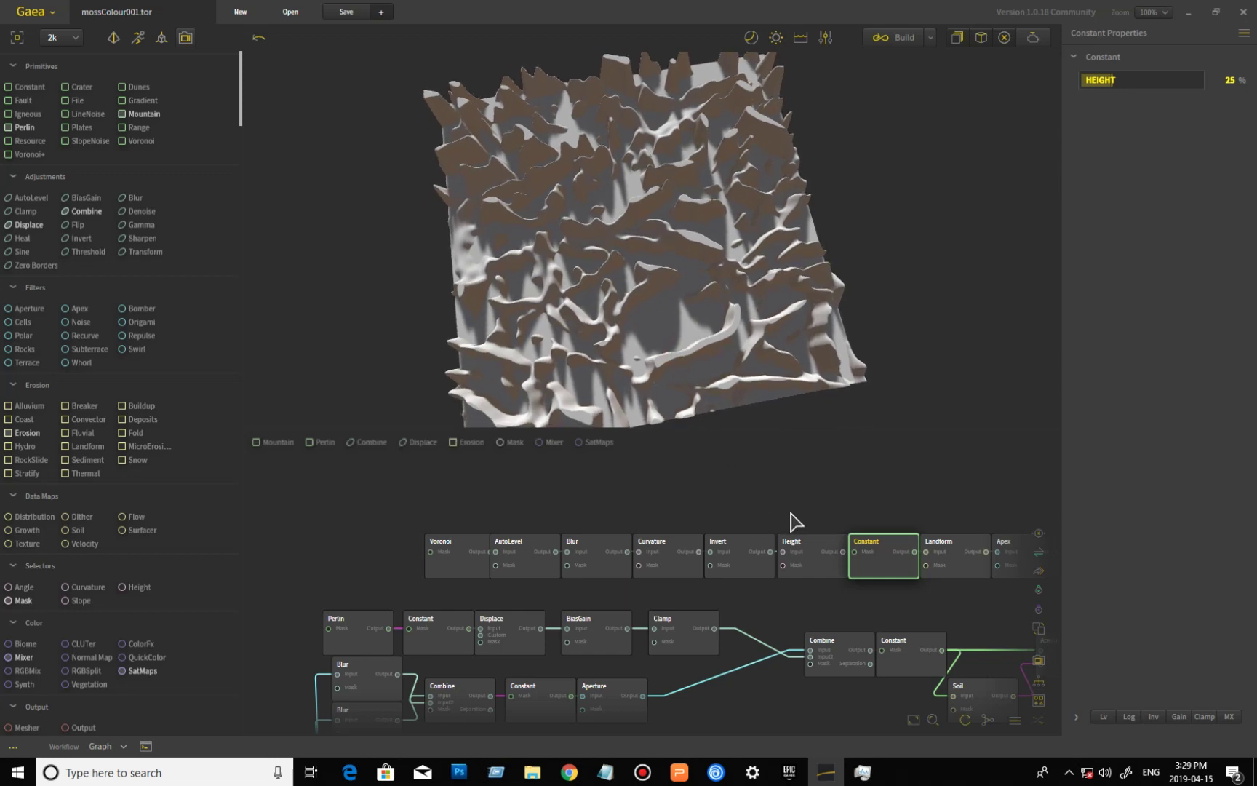
{"action": "left_click", "coordinate": [952, 553]}
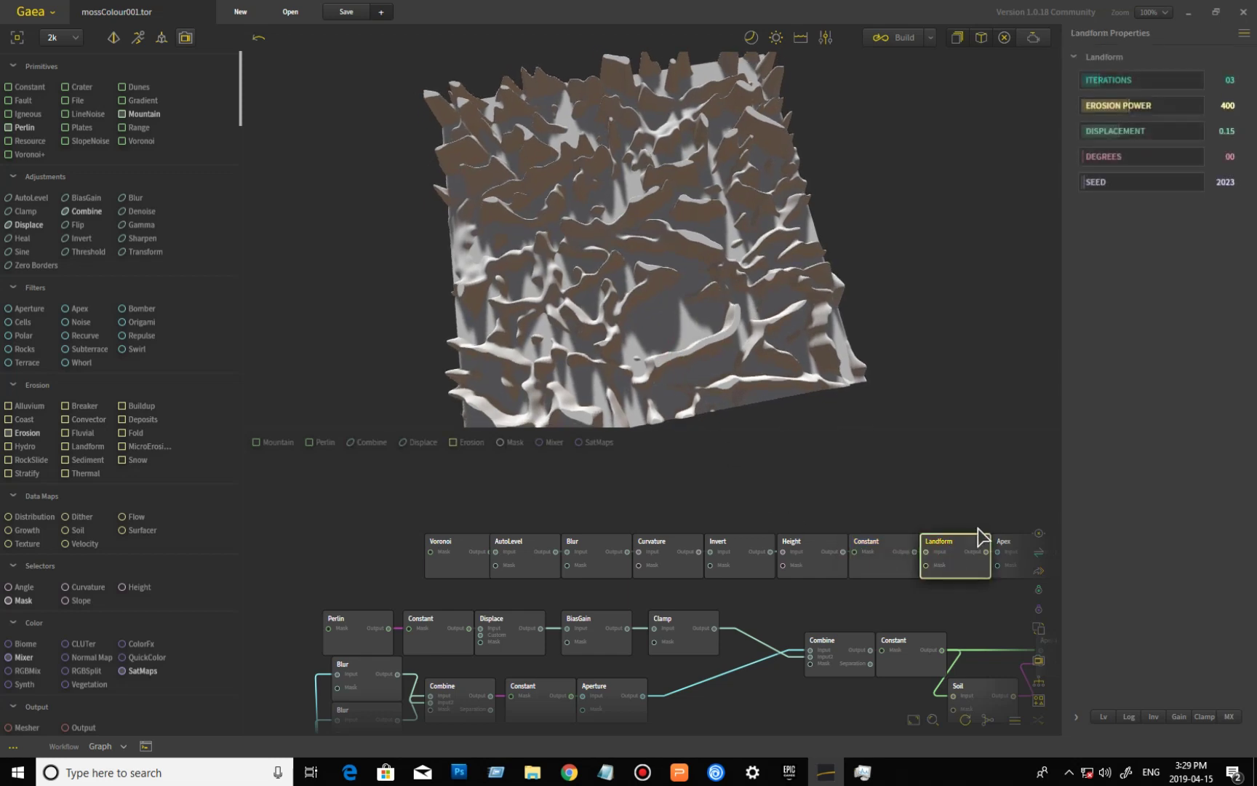
{"action": "left_click_drag", "start_coordinate": [776, 382], "coordinate": [547, 418]}
{"action": "scroll", "coordinate": [678, 324], "scroll_direction": "up", "scroll_amount": 3}
{"action": "scroll", "coordinate": [678, 324], "scroll_direction": "up", "scroll_amount": 3}
{"action": "left_click_drag", "start_coordinate": [678, 323], "coordinate": [760, 291]}
Preview the Apex node's pale eroded ridges (Distance, 10% steepness) and shift the graph to the Combine nodes.
{"action": "left_click_drag", "start_coordinate": [839, 492], "coordinate": [580, 500]}
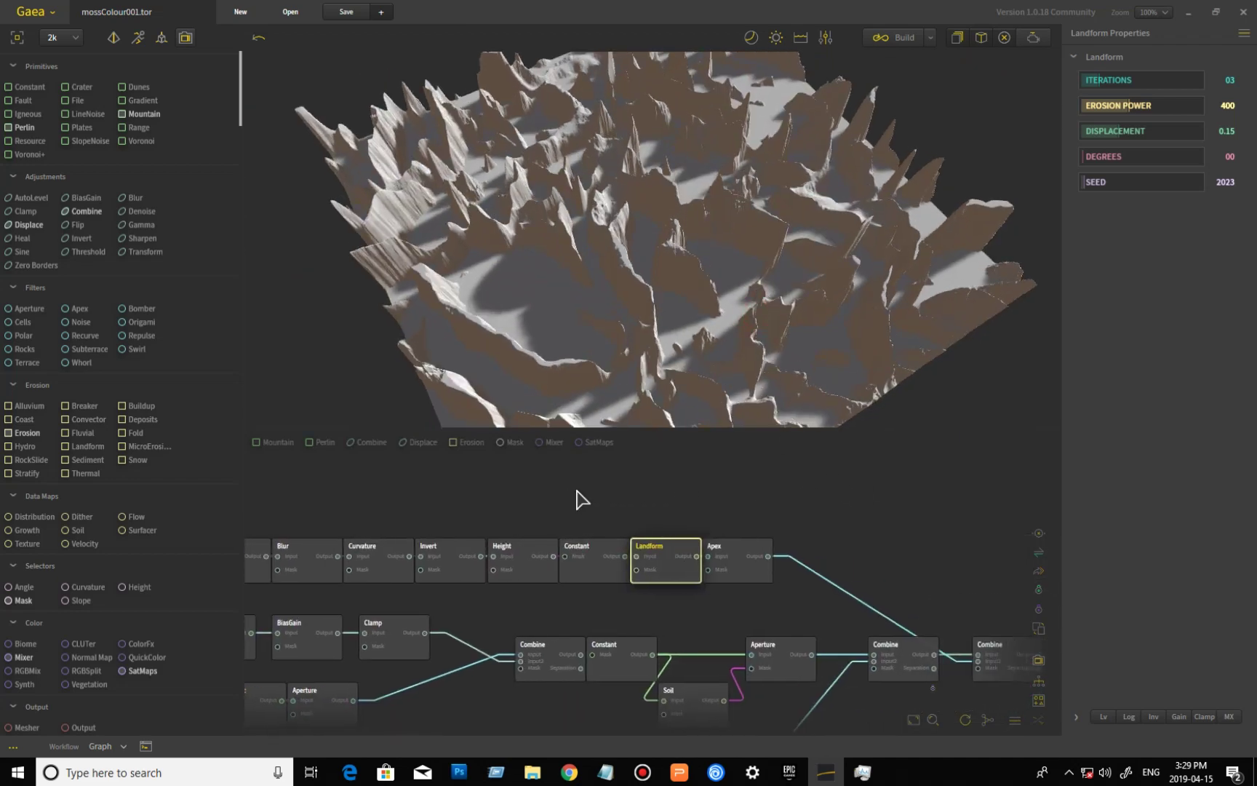
{"action": "left_click", "coordinate": [739, 559]}
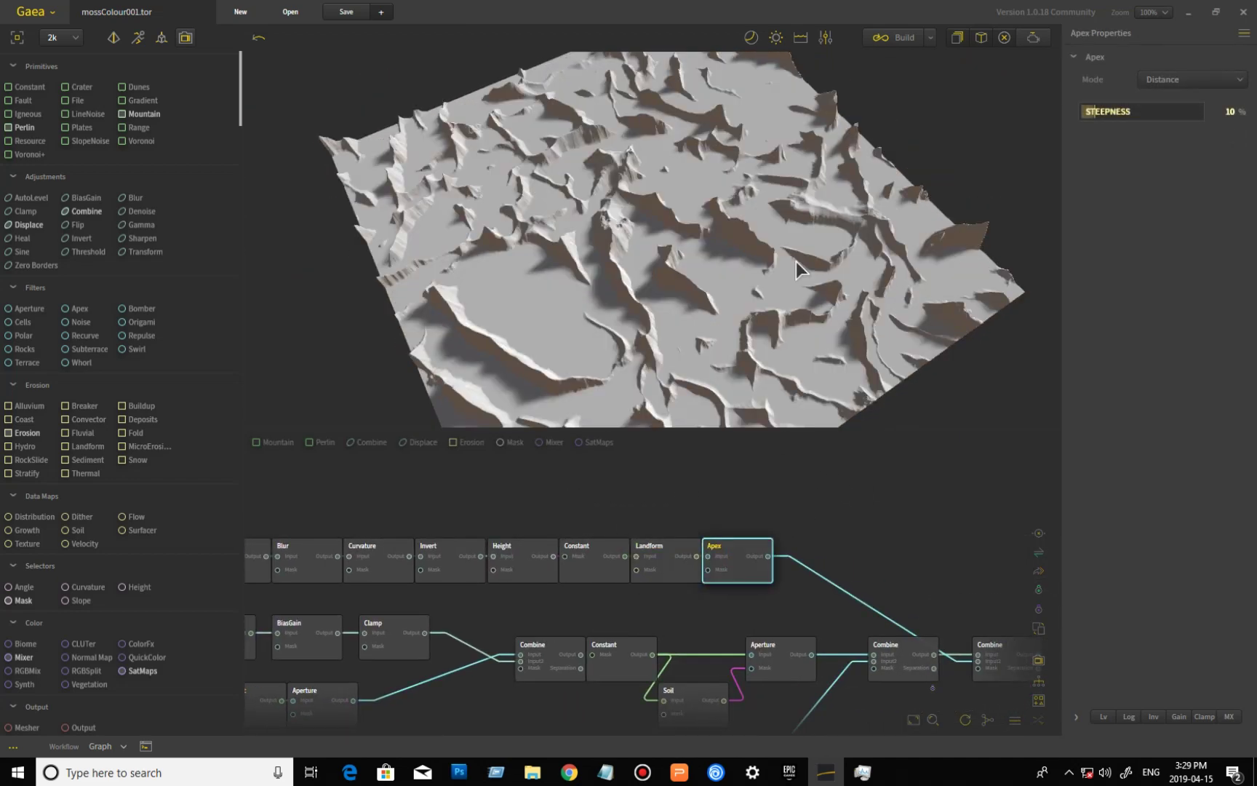
{"action": "left_click_drag", "start_coordinate": [796, 261], "coordinate": [593, 397]}
{"action": "scroll", "coordinate": [620, 306], "scroll_direction": "up", "scroll_amount": 5}
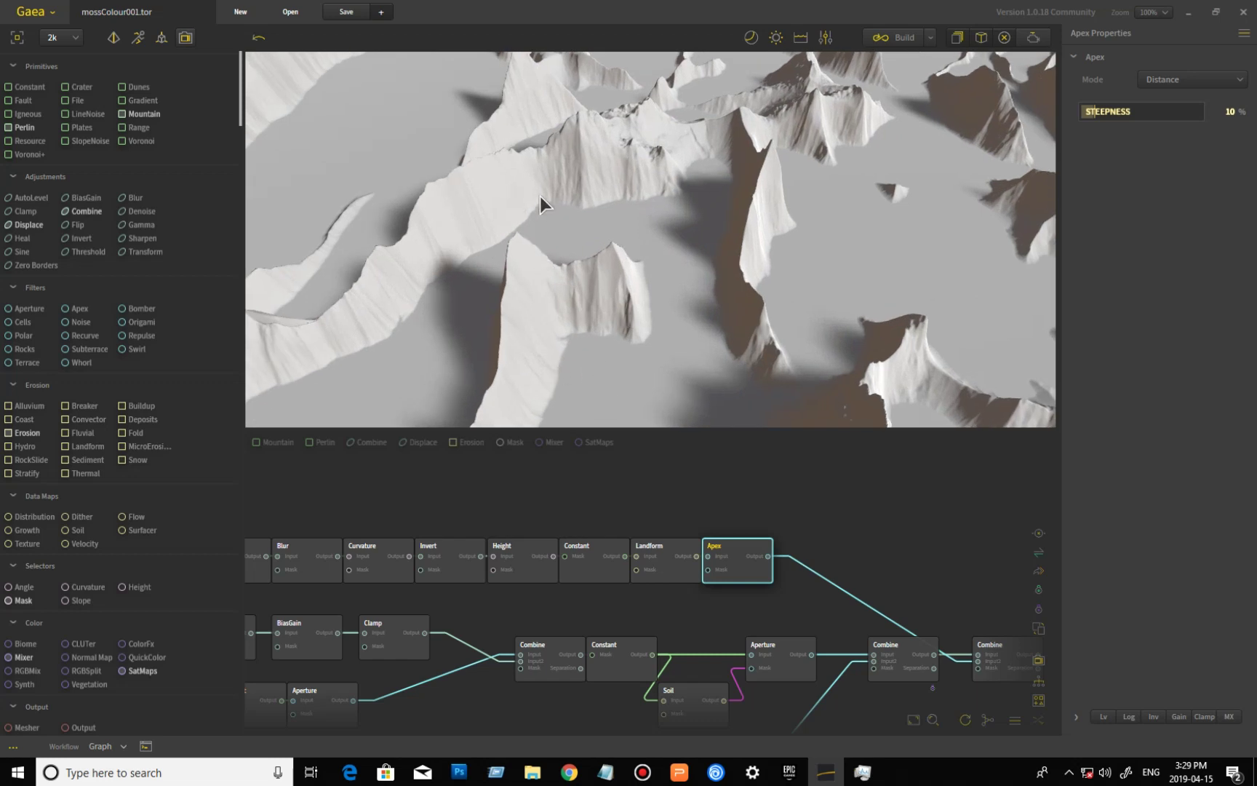
{"action": "left_click", "coordinate": [869, 572]}
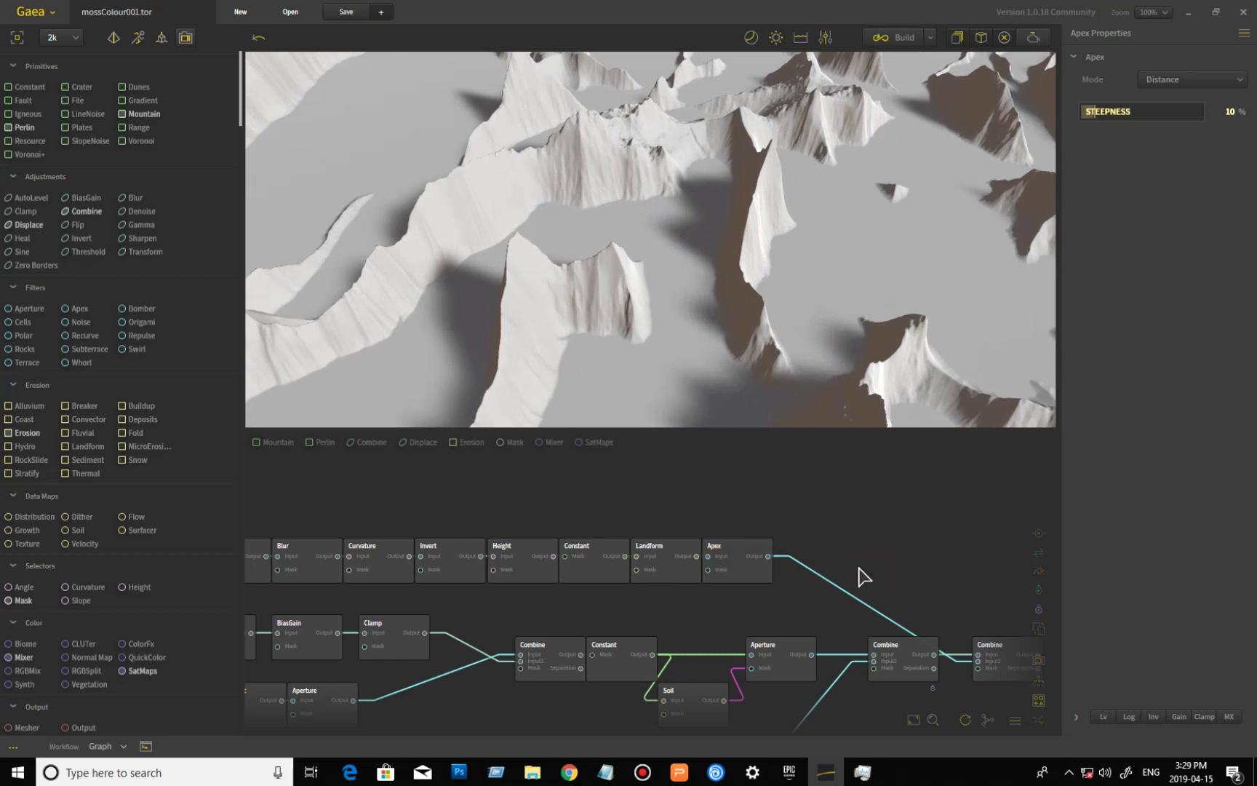
{"action": "middle_click_drag", "start_coordinate": [807, 544], "coordinate": [732, 553]}
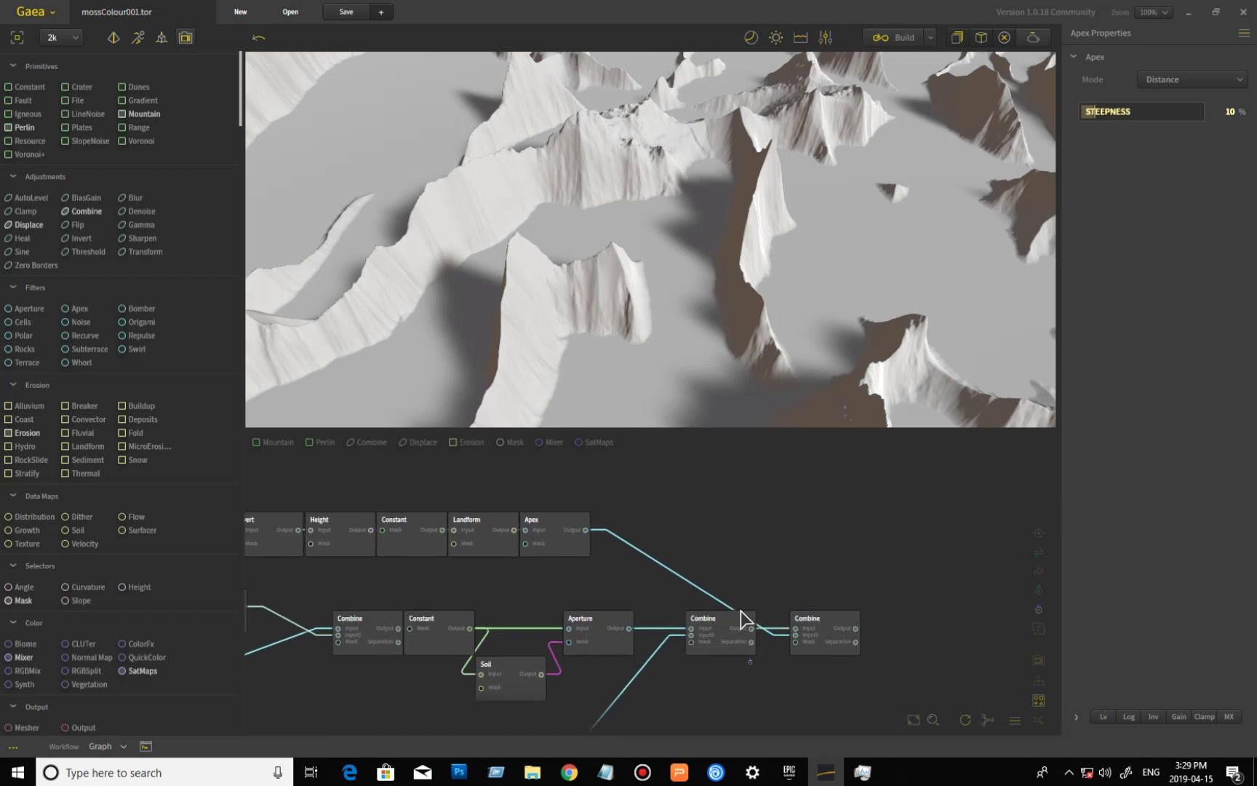
Compare the middle Screen Combine with the final Subtract Combine (9% ratio), ending on Subtract.
{"action": "left_click", "coordinate": [734, 630]}
{"action": "left_click_drag", "start_coordinate": [699, 272], "coordinate": [726, 212]}
{"action": "scroll", "coordinate": [696, 299], "scroll_direction": "down", "scroll_amount": 5}
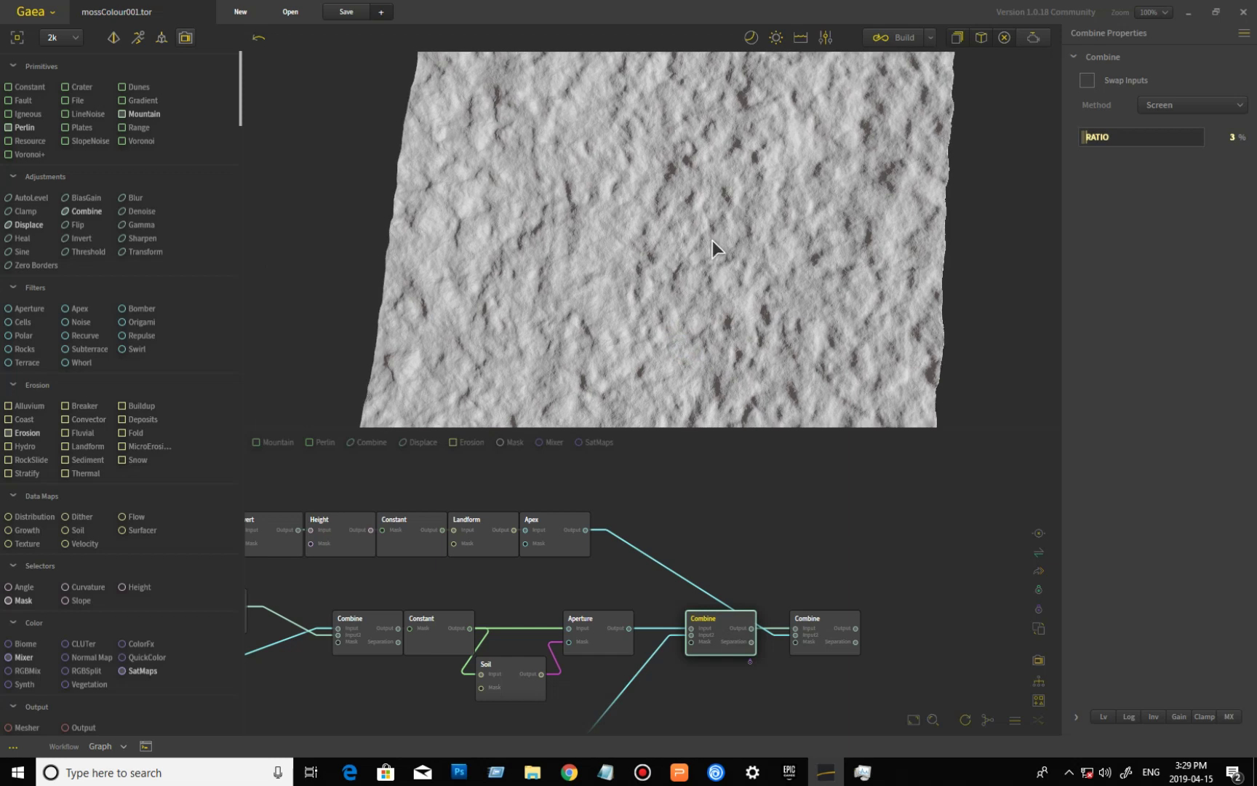
{"action": "left_click", "coordinate": [833, 631]}
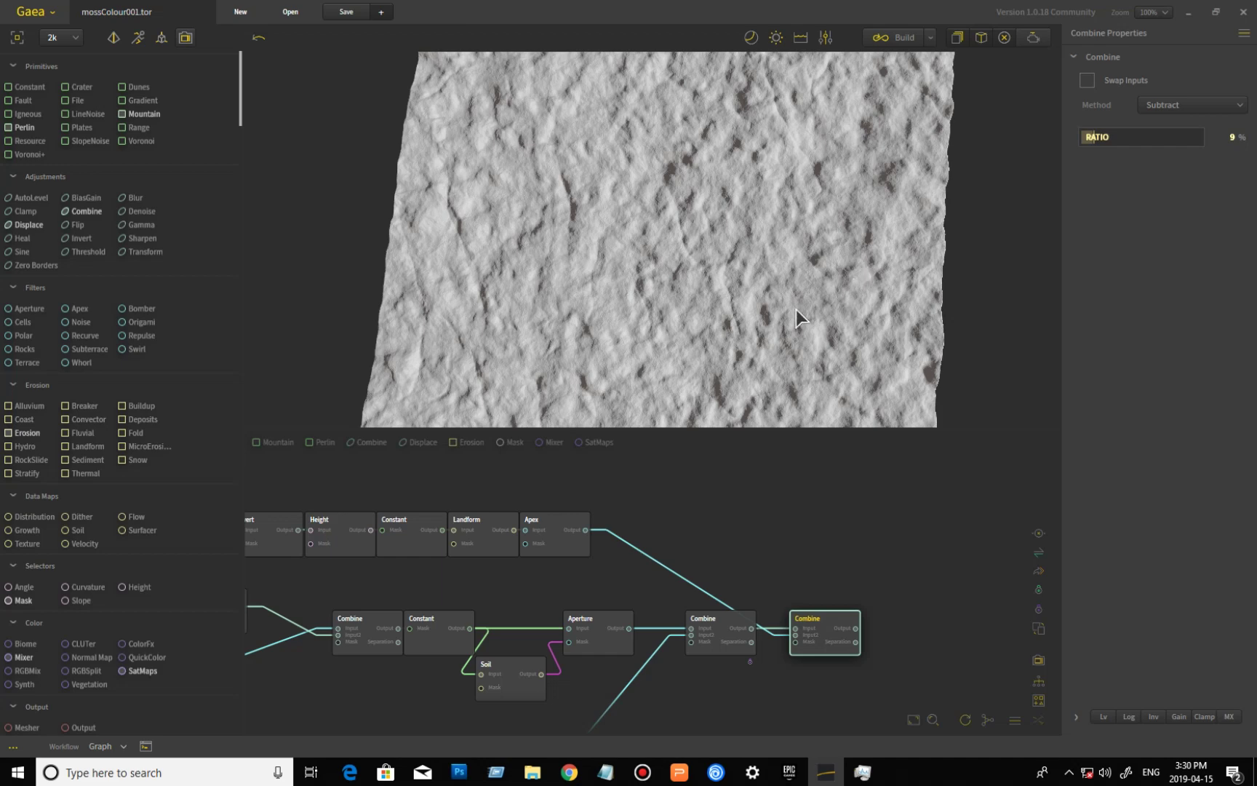
{"action": "left_click_drag", "start_coordinate": [663, 282], "coordinate": [680, 453]}
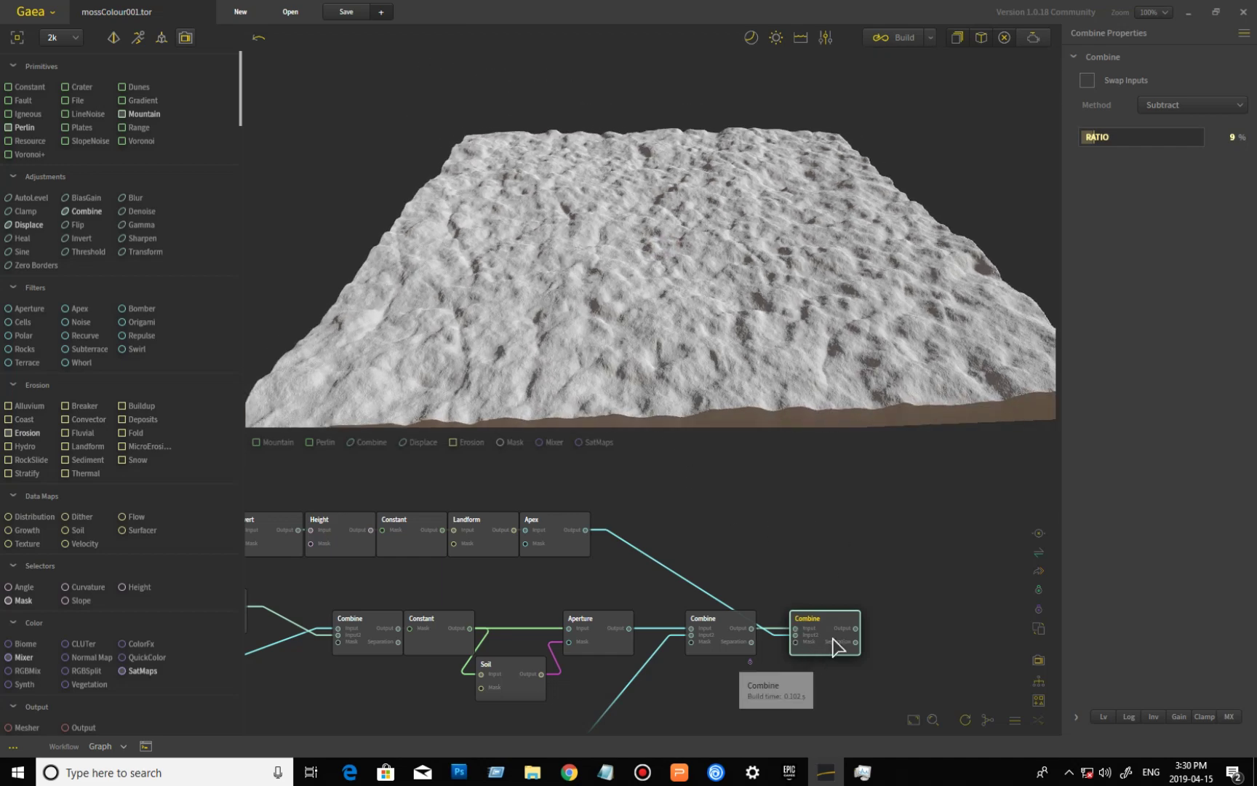
{"action": "left_click", "coordinate": [731, 640]}
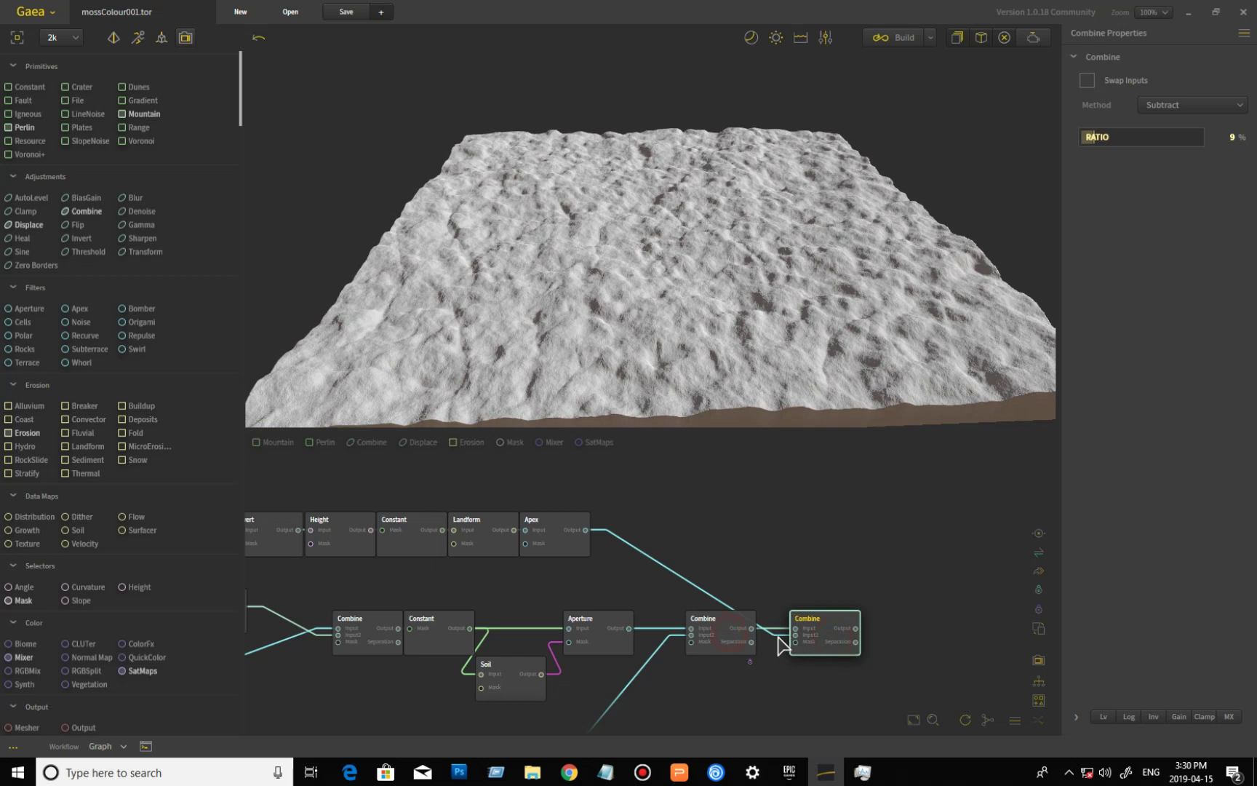
{"action": "left_click", "coordinate": [831, 630]}
{"action": "mouse_move", "coordinate": [718, 329]}
{"action": "left_mouse_down"}
{"action": "mouse_move", "coordinate": [715, 285]}
{"action": "mouse_move", "coordinate": [715, 315]}
{"action": "left_mouse_up"}
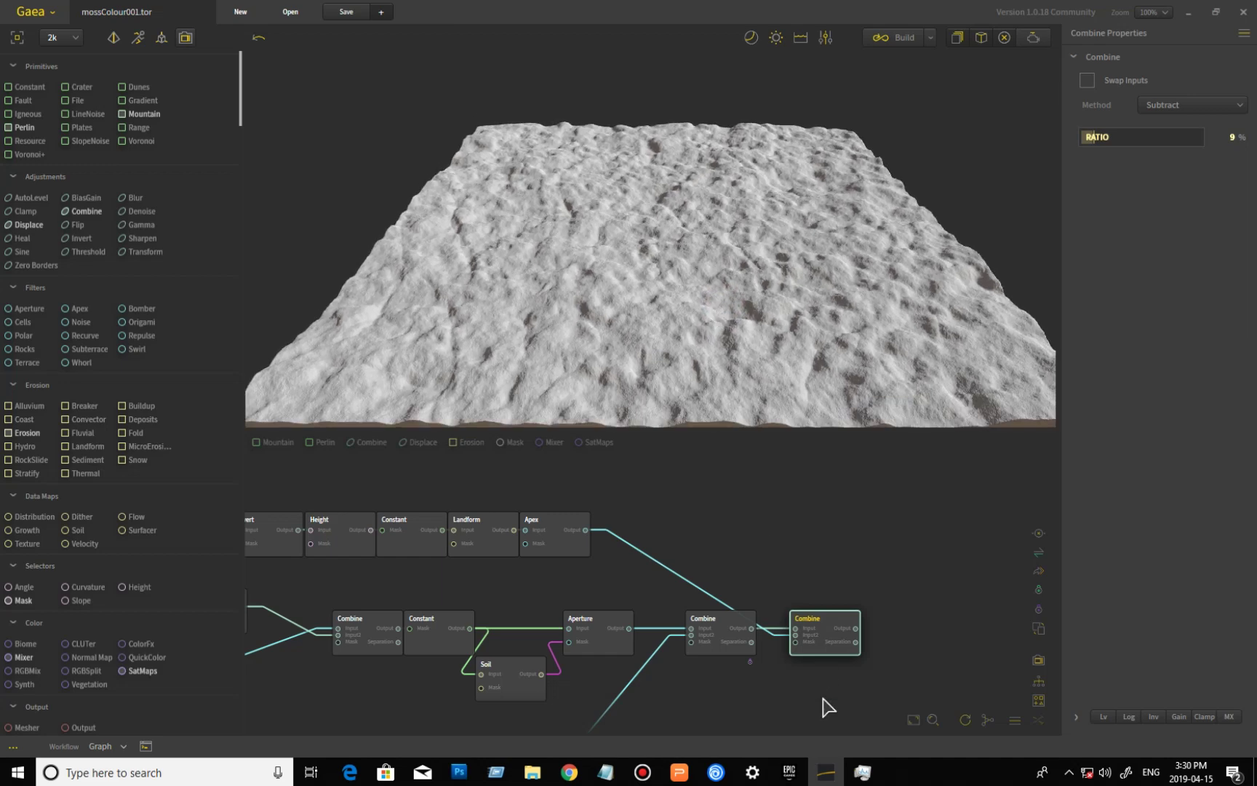
Pin the final Subtract Combine node for colour.
{"action": "right_click", "coordinate": [817, 625]}
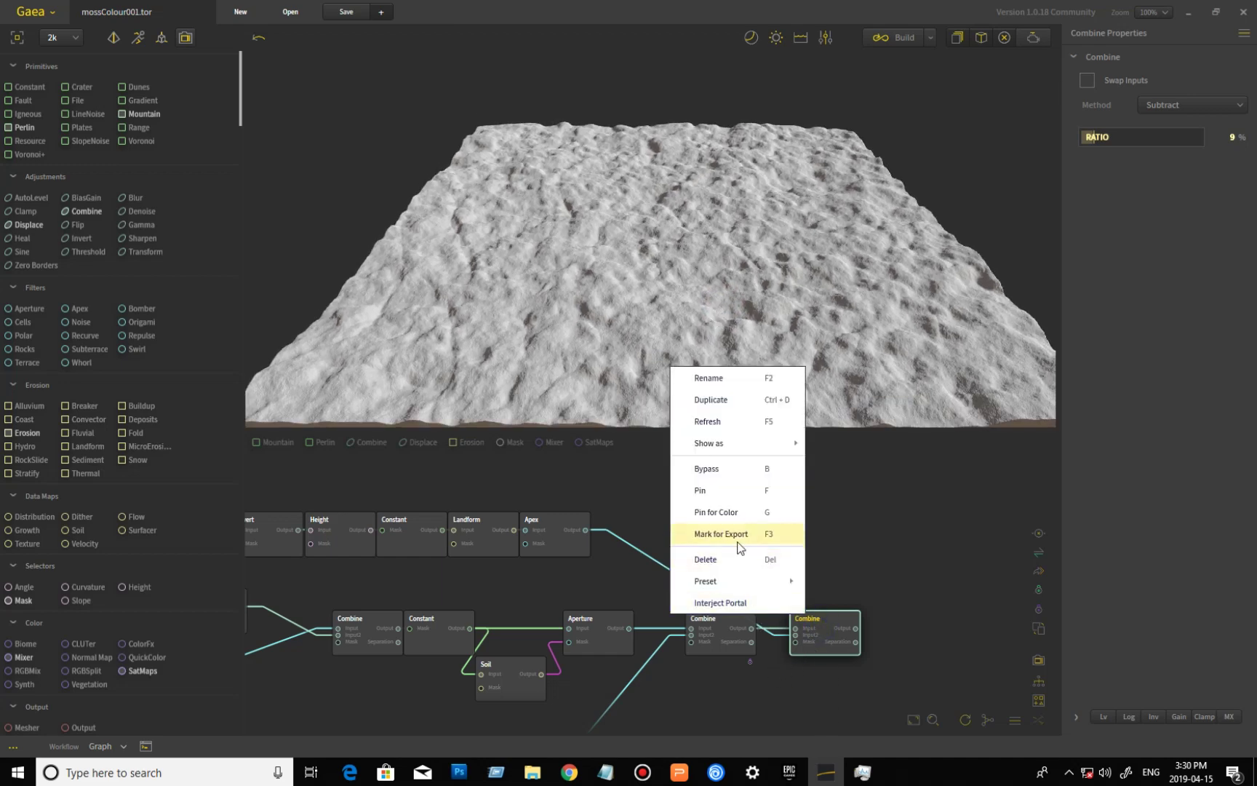
{"action": "left_click", "coordinate": [747, 513]}
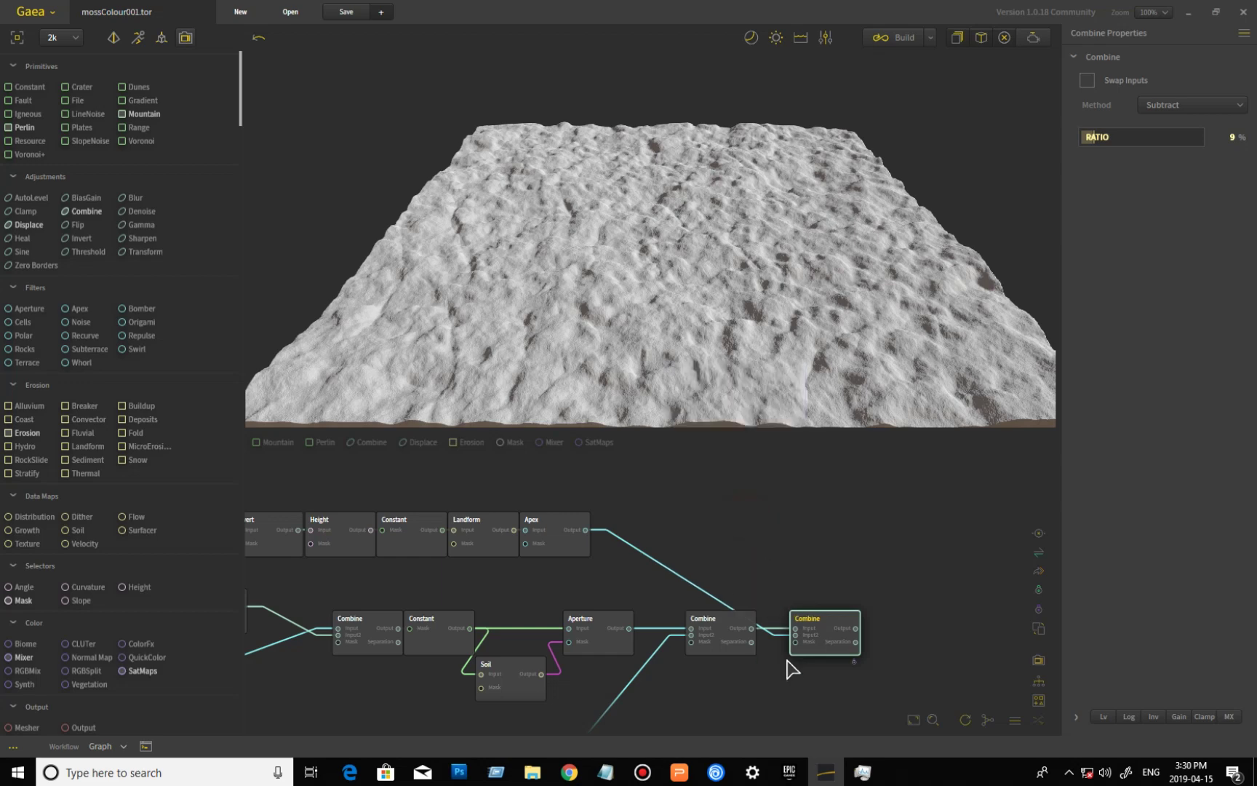
{"action": "middle_click_drag", "start_coordinate": [791, 668], "coordinate": [806, 442]}
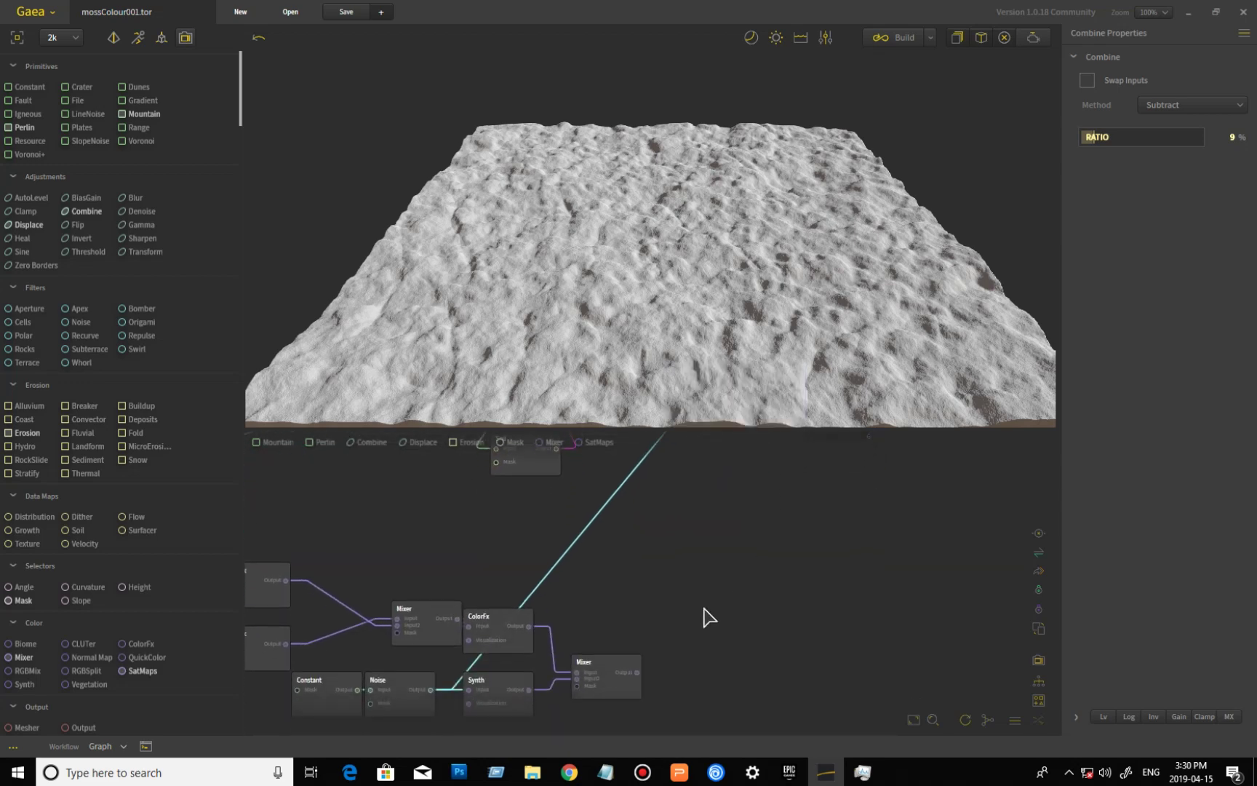
Preview the last Mixer node's yellow-green moss colouring on the terrain, adjusting the view slightly.
{"action": "left_click", "coordinate": [620, 681]}
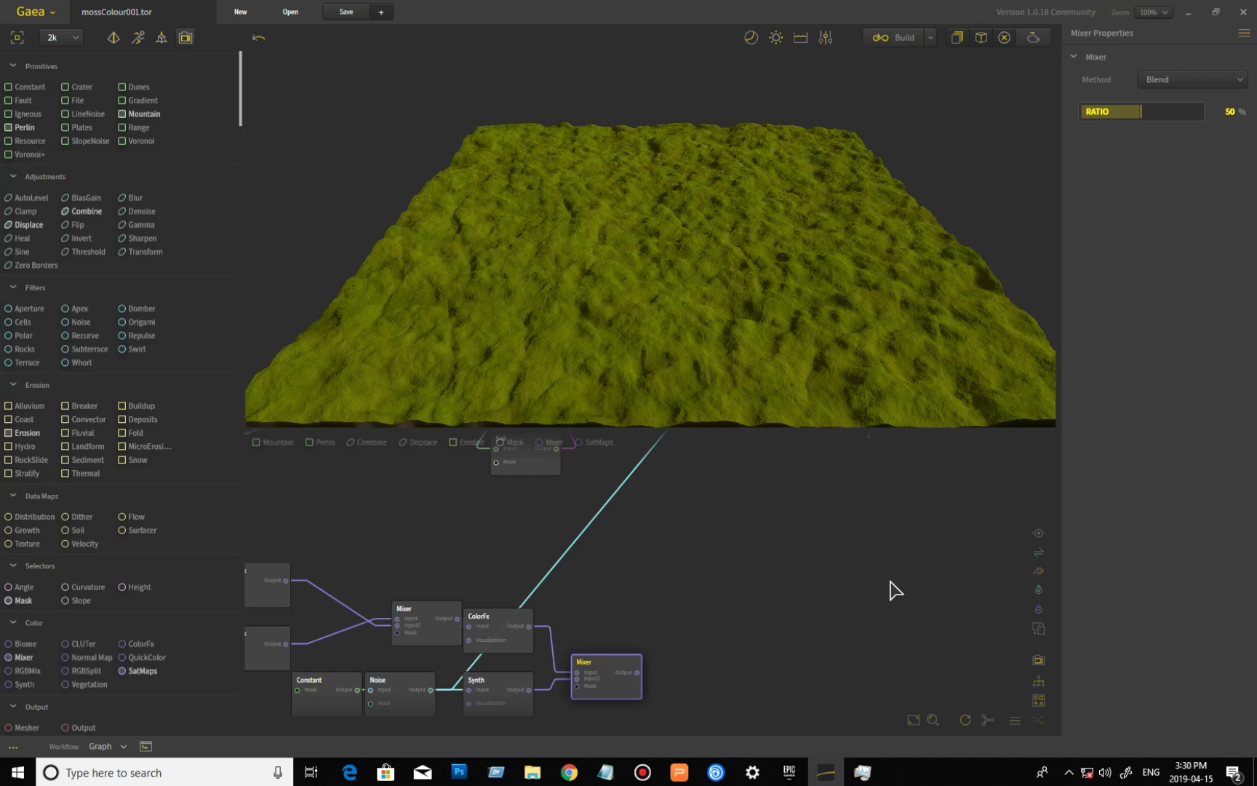
{"action": "left_click_drag", "start_coordinate": [763, 354], "coordinate": [767, 354]}
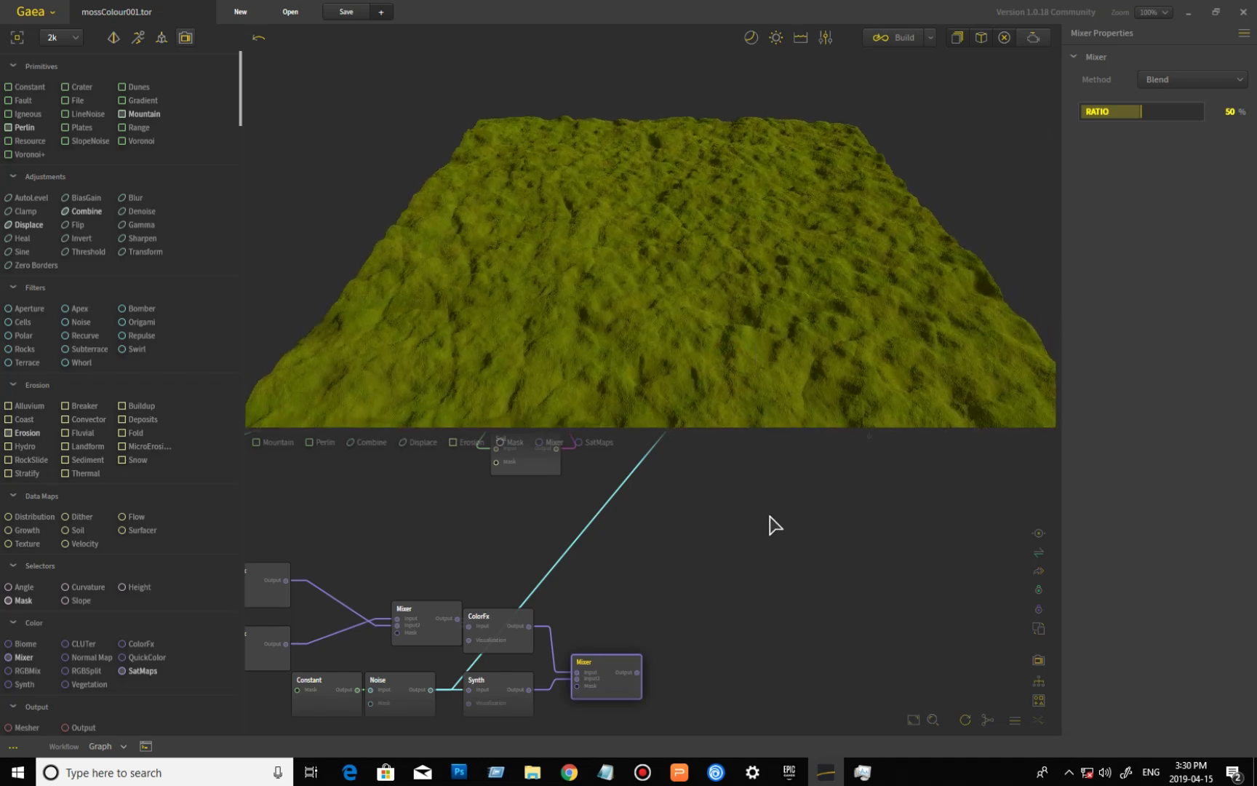
{"action": "middle_click_drag", "start_coordinate": [802, 589], "coordinate": [762, 582]}
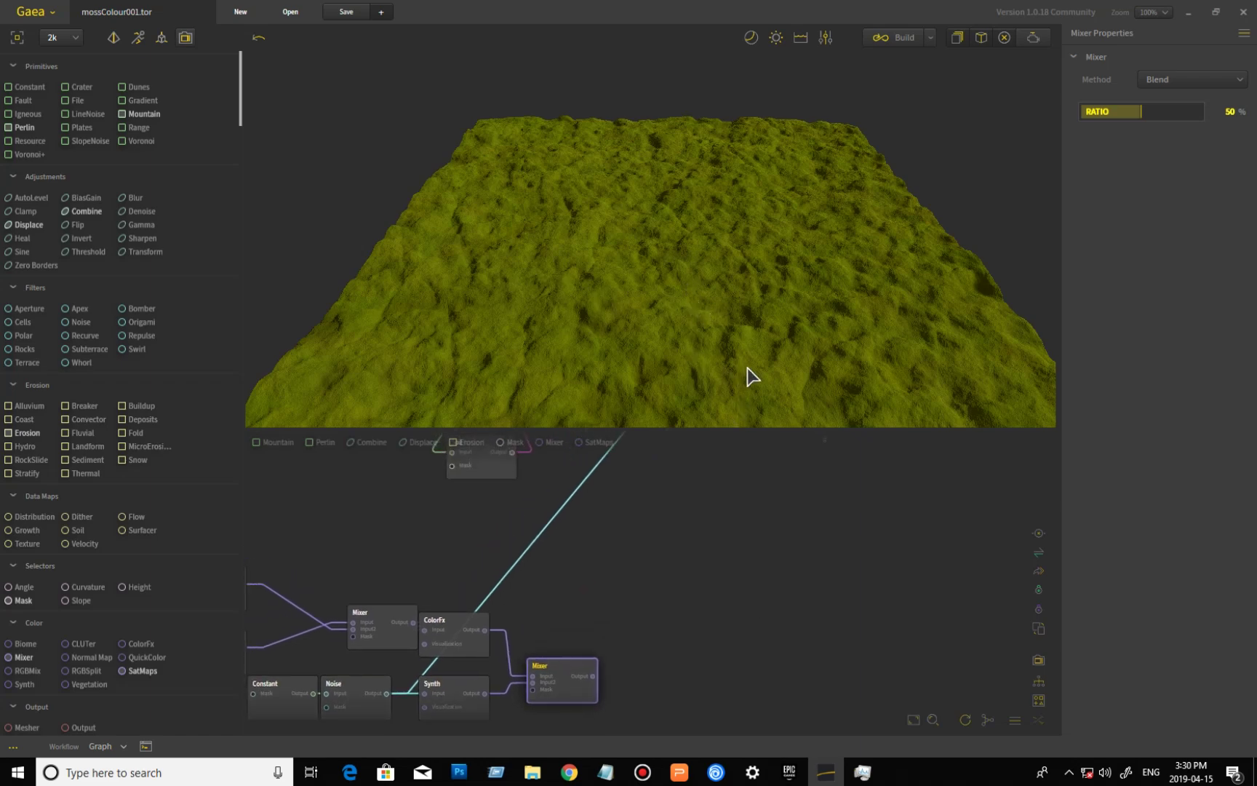
{"action": "middle_click_drag", "start_coordinate": [728, 609], "coordinate": [634, 623]}
{"action": "scroll", "coordinate": [709, 602], "scroll_direction": "up", "scroll_amount": 2}
Drop a Normal Map node after the final Combine node, turning the terrain preview purple-blue.
{"action": "middle_click_drag", "start_coordinate": [741, 509], "coordinate": [736, 528]}
{"action": "scroll", "coordinate": [114, 510], "scroll_direction": "down", "scroll_amount": 1}
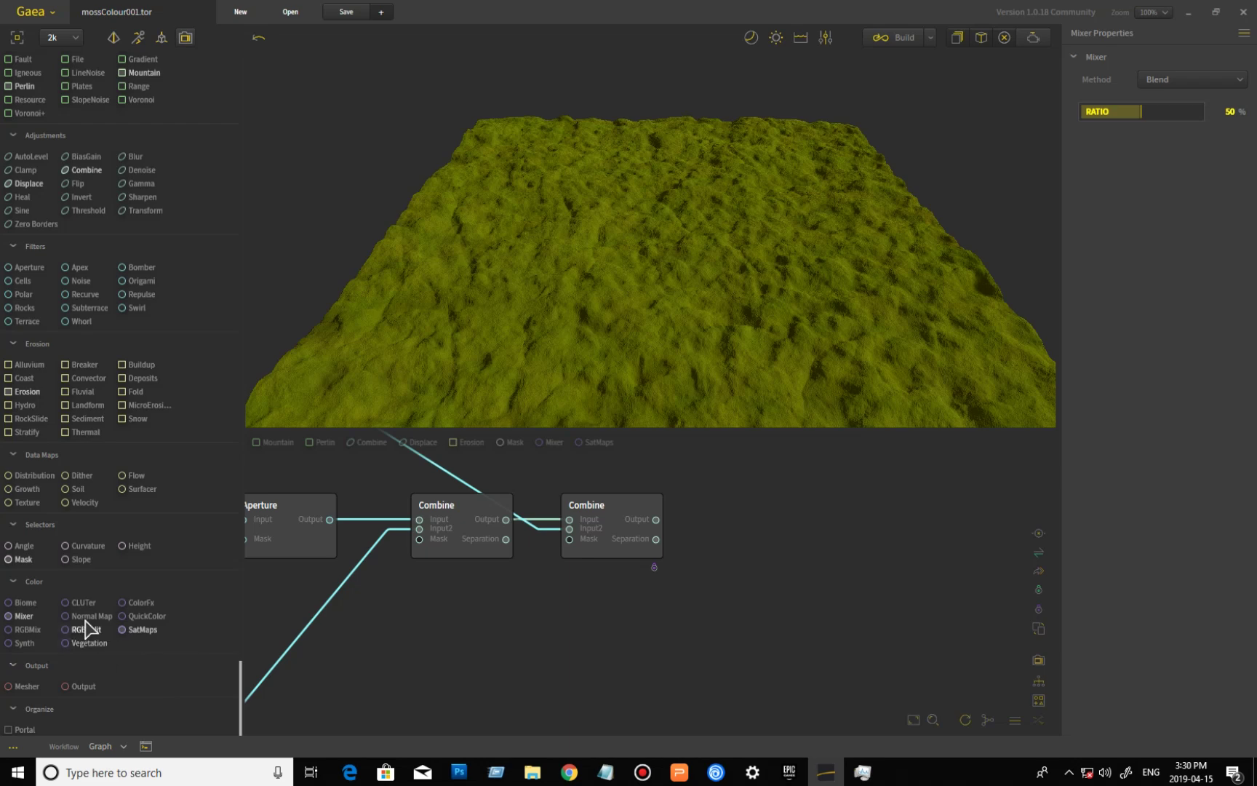
{"action": "left_click_drag", "start_coordinate": [86, 616], "coordinate": [626, 515]}
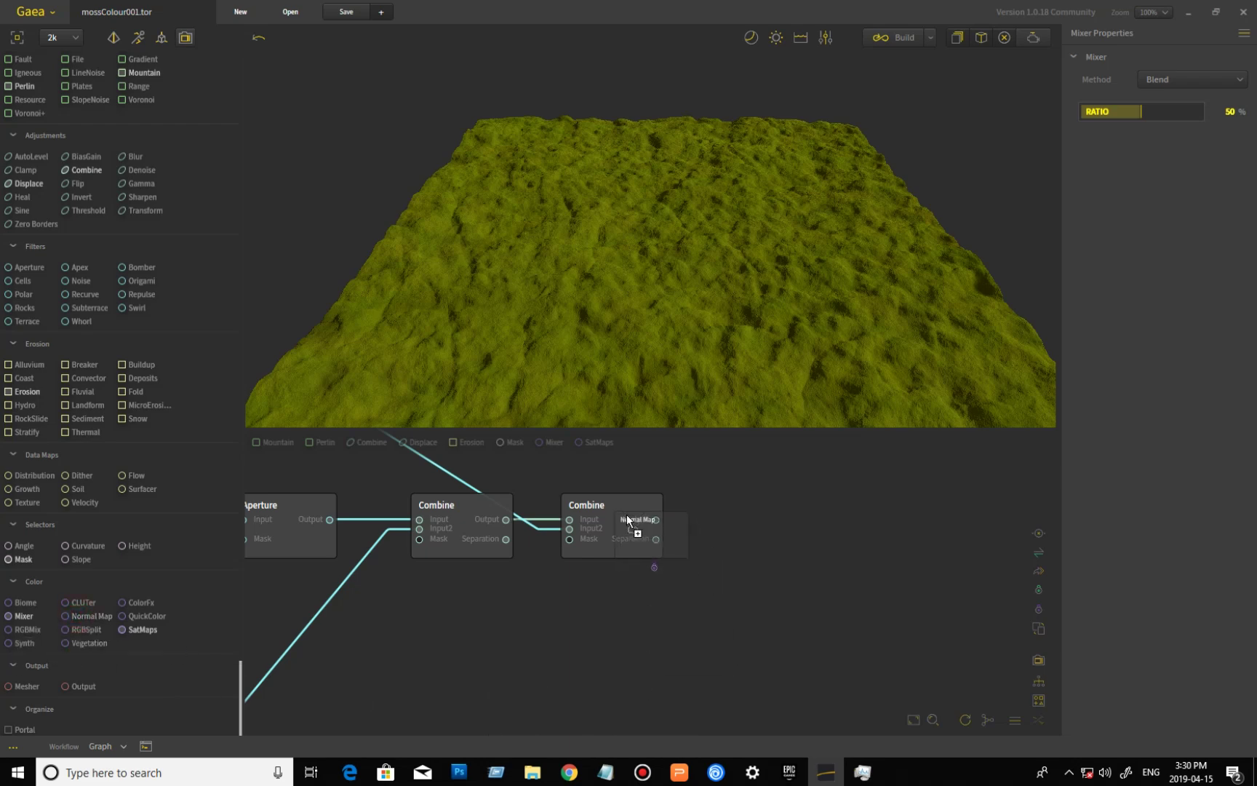
{"action": "left_click_drag", "start_coordinate": [676, 613], "coordinate": [757, 669]}
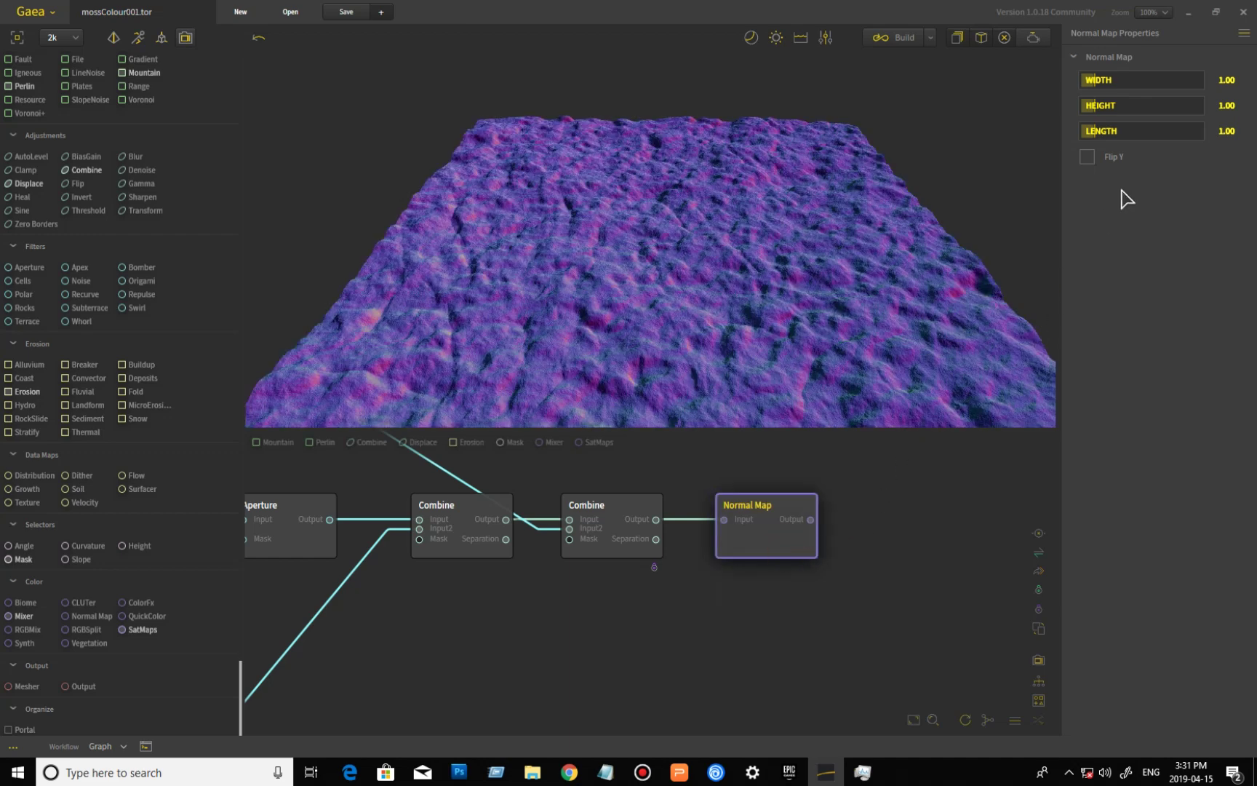
{"action": "right_click", "coordinate": [1144, 80]}
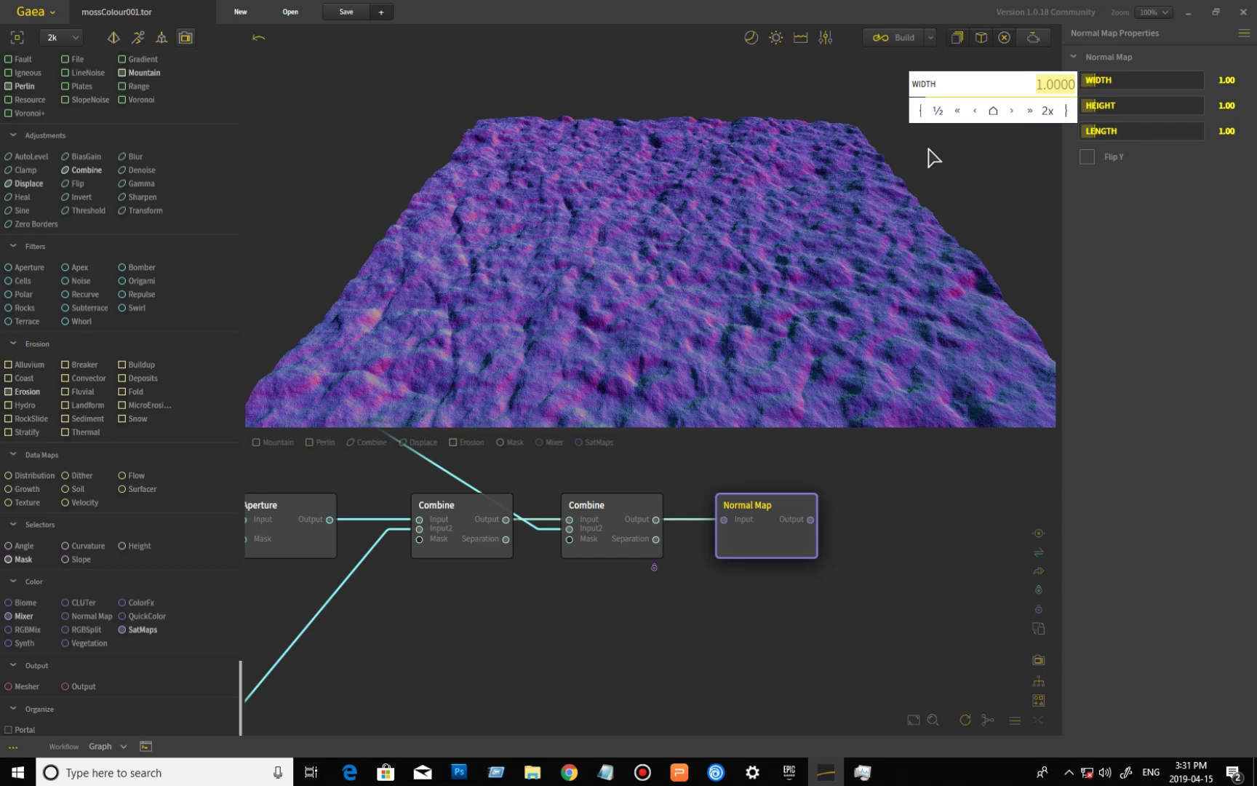
Raise the Normal Map's Width and Length to 4.00, keeping Height at 1.00.
{"action": "left_click", "coordinate": [1048, 110]}
{"action": "left_click", "coordinate": [1048, 111]}
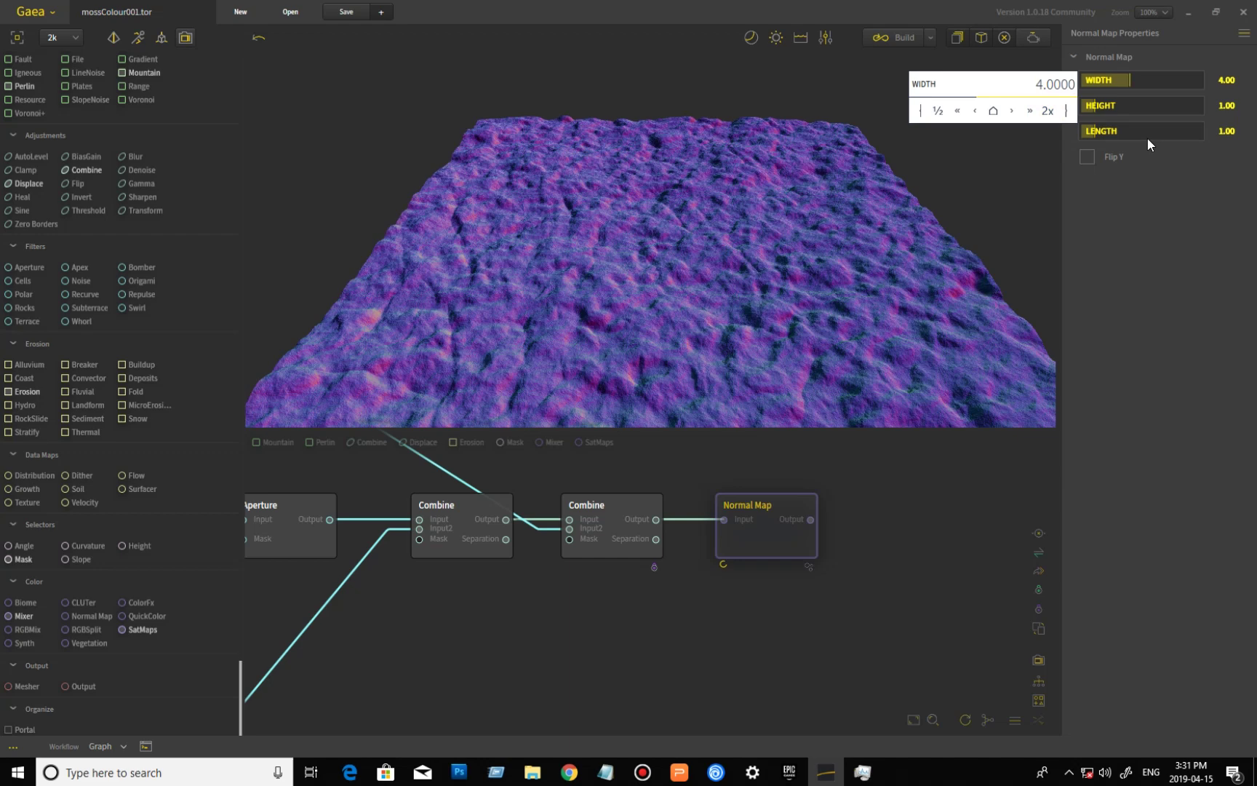
{"action": "mouse_move", "coordinate": [1148, 134]}
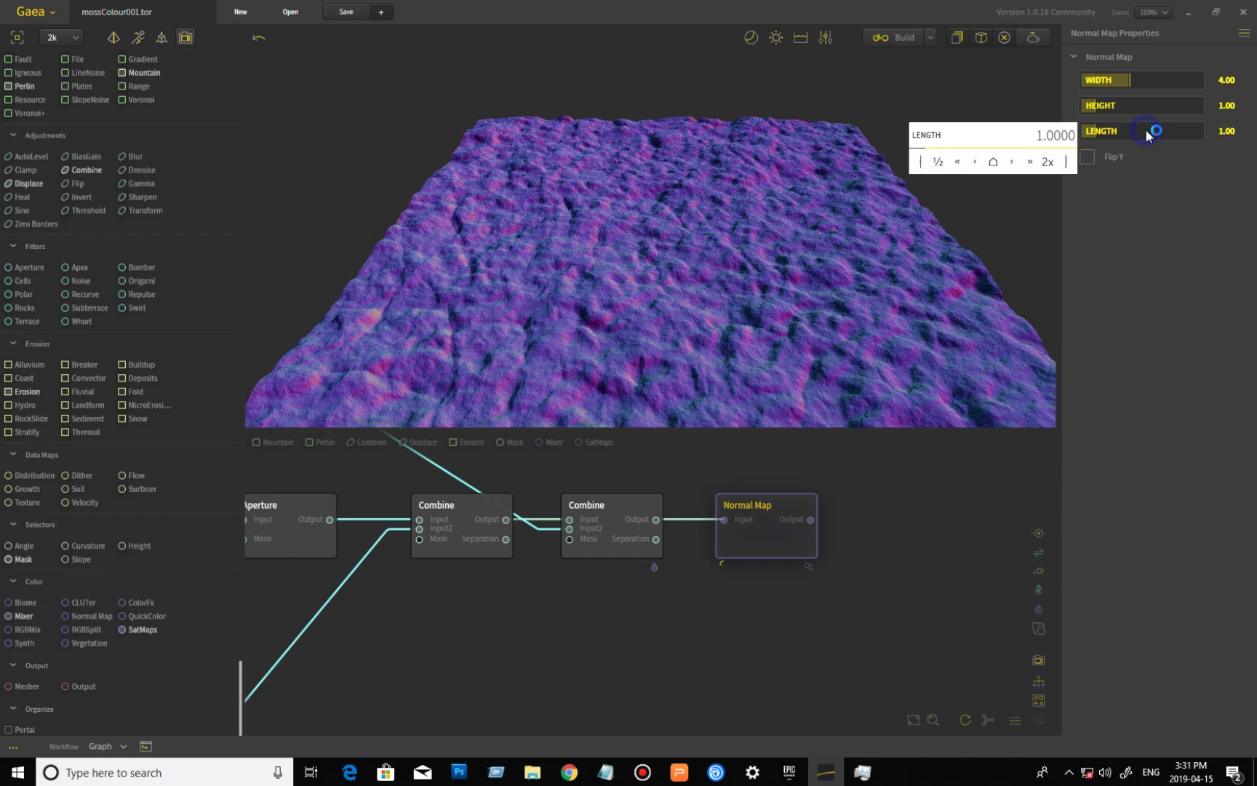
{"action": "left_click", "coordinate": [1047, 162]}
{"action": "left_click", "coordinate": [1047, 162]}
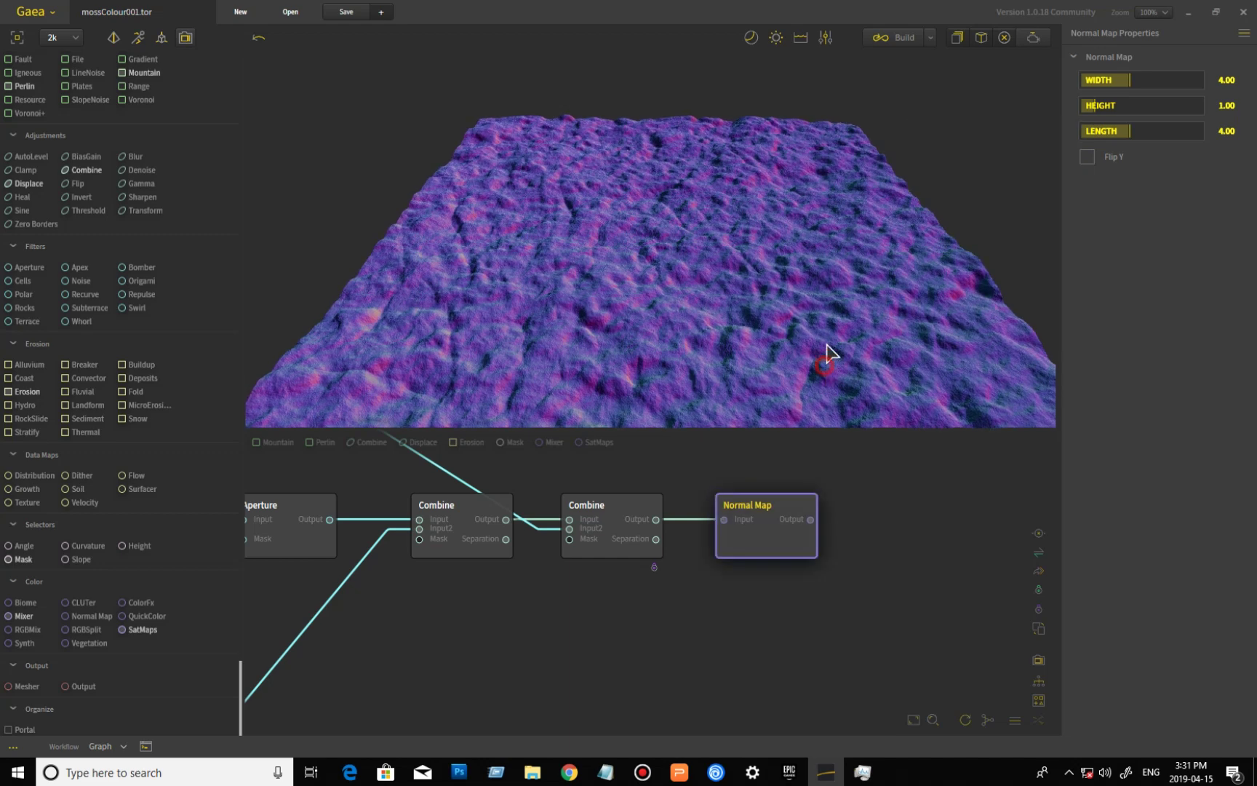
Compare the second Combine output with the Normal Map, viewing the terrain top-down.
{"action": "left_click_drag", "start_coordinate": [826, 353], "coordinate": [660, 518]}
{"action": "left_click", "coordinate": [620, 537]}
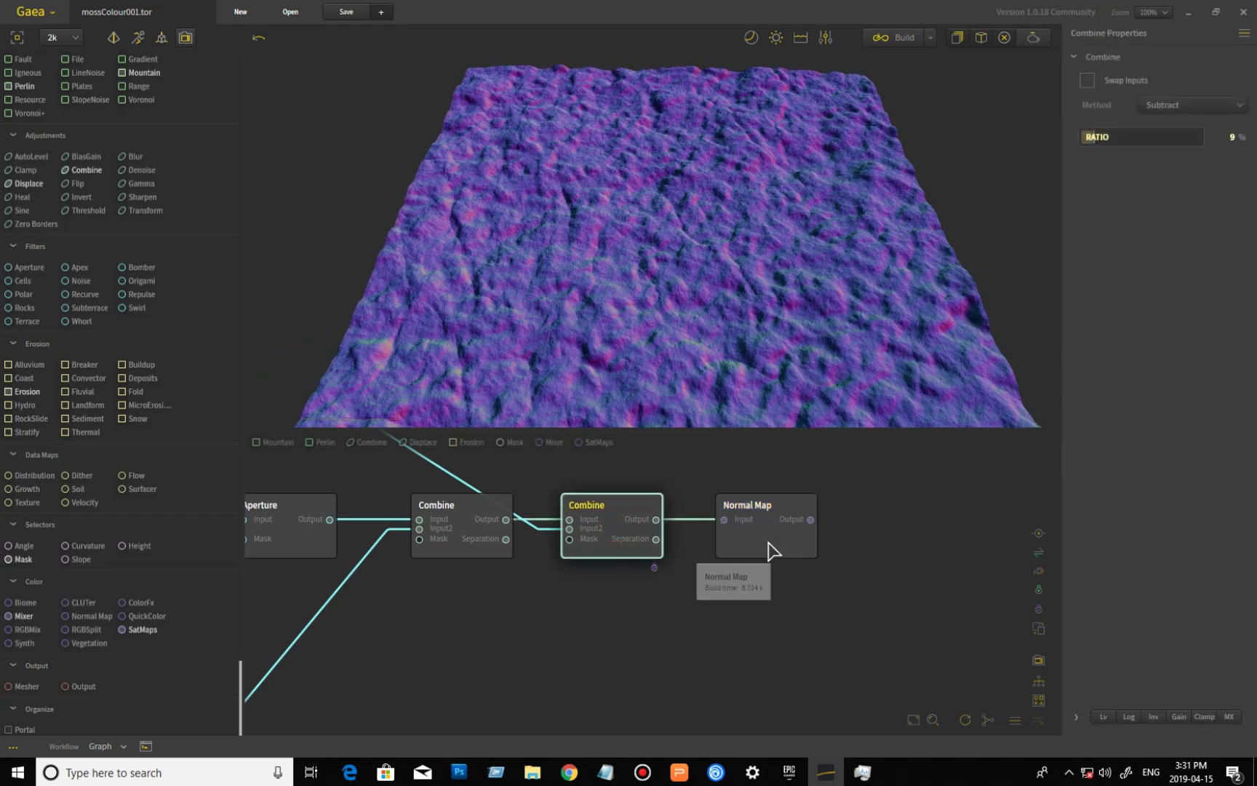
{"action": "left_click", "coordinate": [769, 542]}
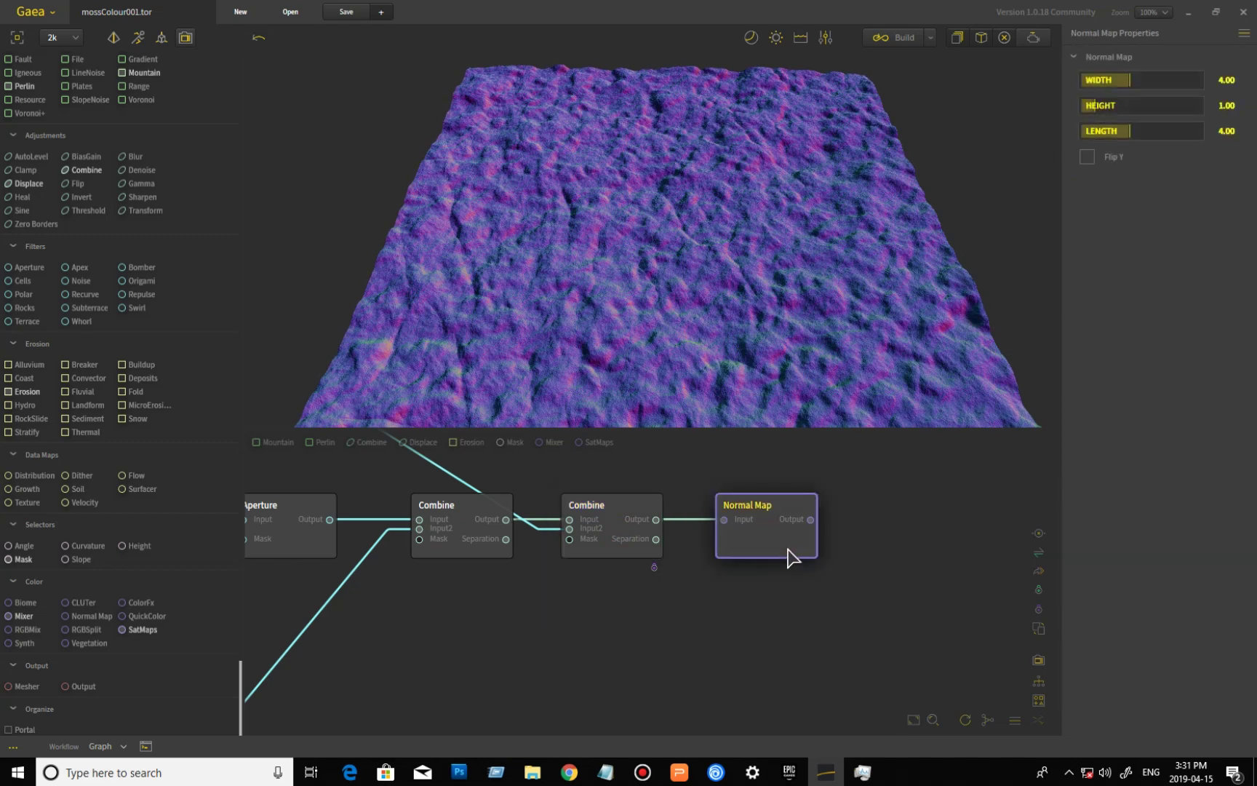
{"action": "mouse_move", "coordinate": [688, 379]}
{"action": "left_mouse_down"}
{"action": "mouse_move", "coordinate": [690, 261]}
{"action": "mouse_move", "coordinate": [677, 300]}
{"action": "mouse_move", "coordinate": [679, 325]}
{"action": "mouse_move", "coordinate": [701, 331]}
{"action": "mouse_move", "coordinate": [701, 410]}
{"action": "mouse_move", "coordinate": [711, 240]}
{"action": "mouse_move", "coordinate": [707, 368]}
{"action": "left_mouse_up"}
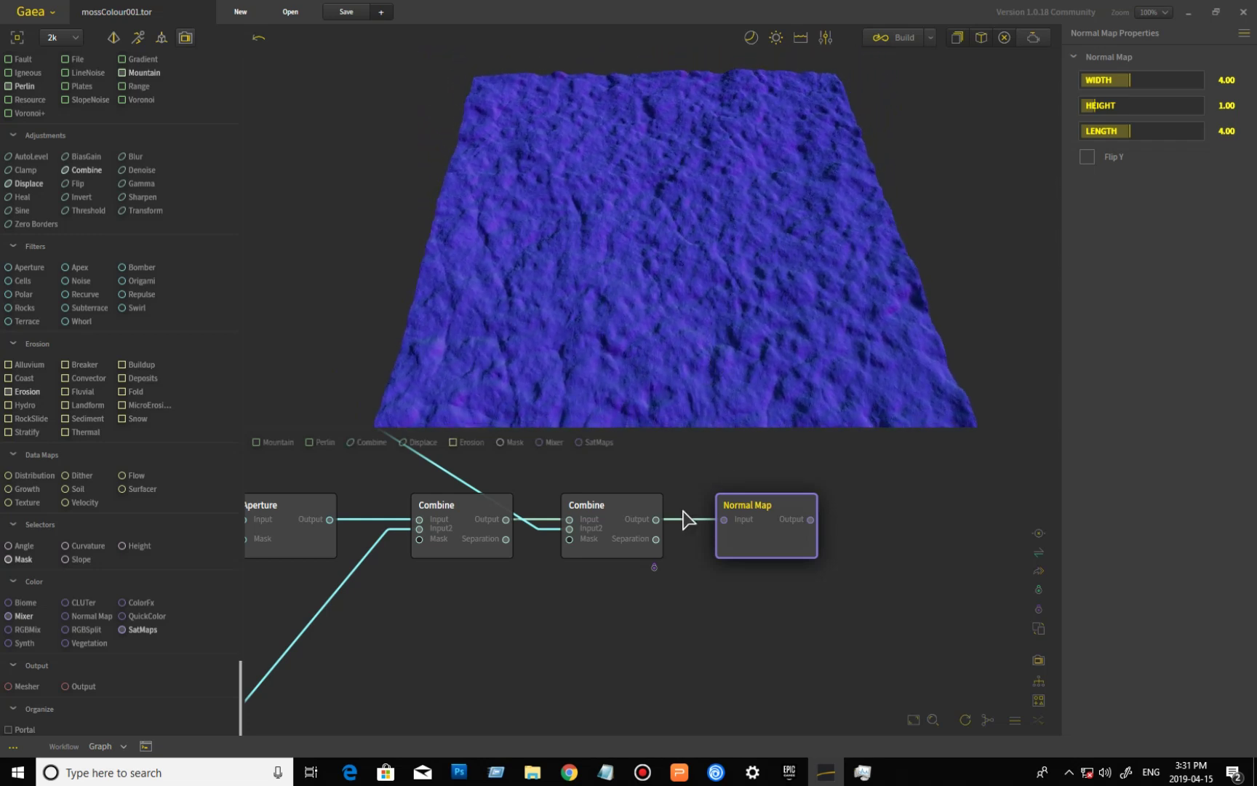
Pin the Constant node for colour.
{"action": "middle_click_drag", "start_coordinate": [555, 595], "coordinate": [598, 598]}
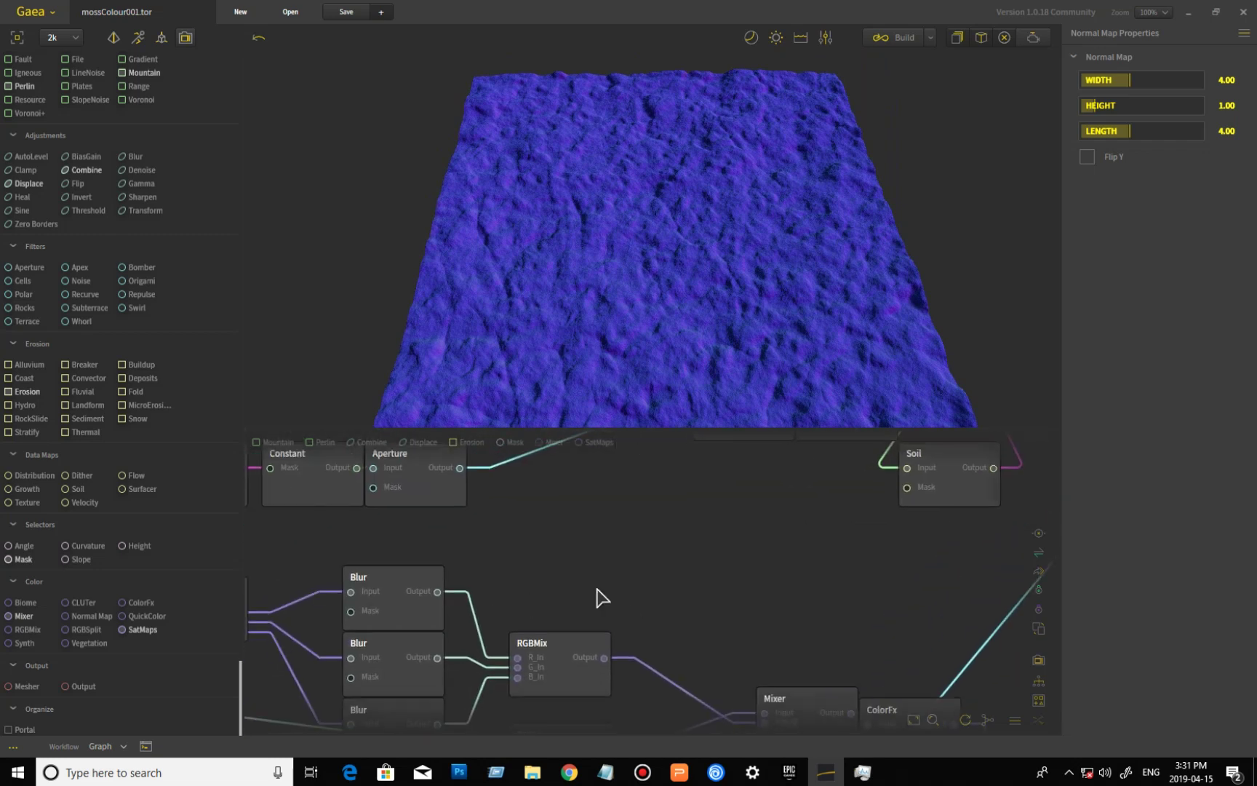
{"action": "scroll", "coordinate": [561, 595], "scroll_direction": "down", "scroll_amount": 4}
{"action": "middle_click_drag", "start_coordinate": [670, 544], "coordinate": [877, 508]}
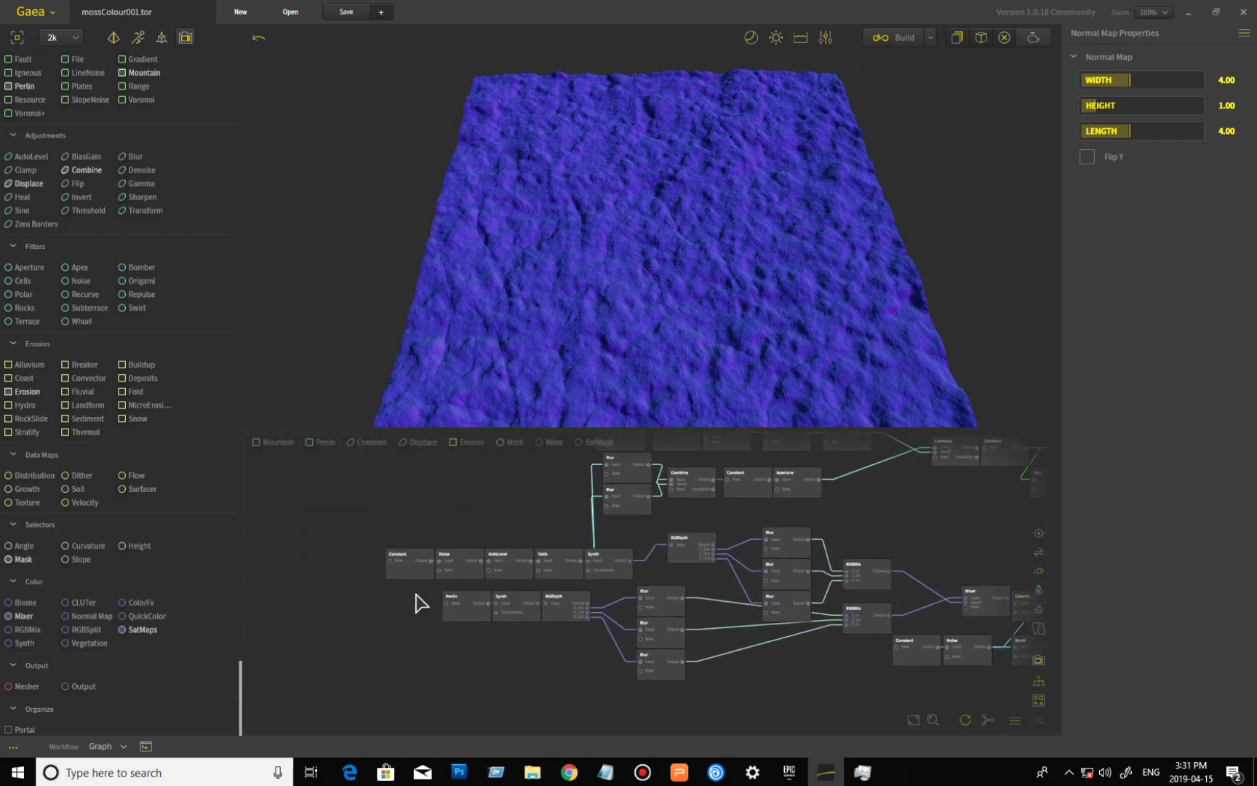
{"action": "left_click", "coordinate": [407, 571]}
{"action": "right_click", "coordinate": [404, 566]}
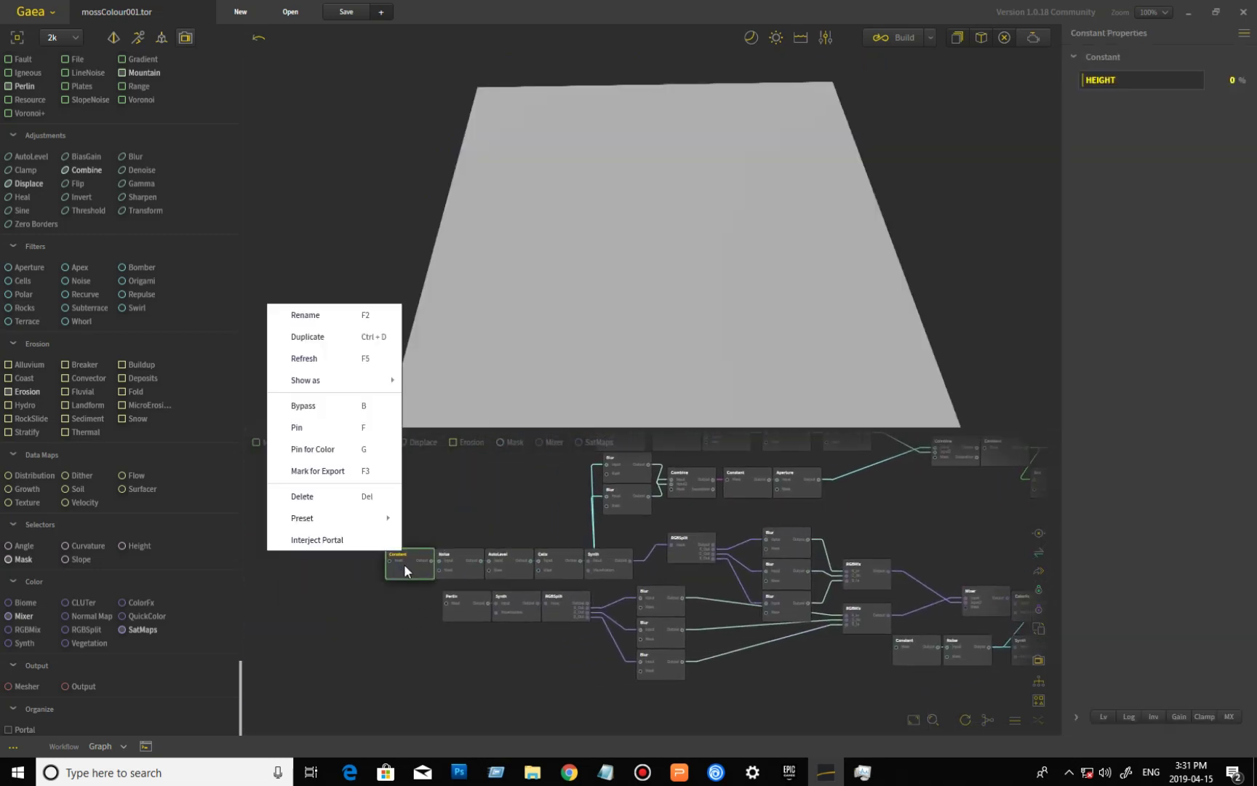
{"action": "left_click", "coordinate": [347, 451]}
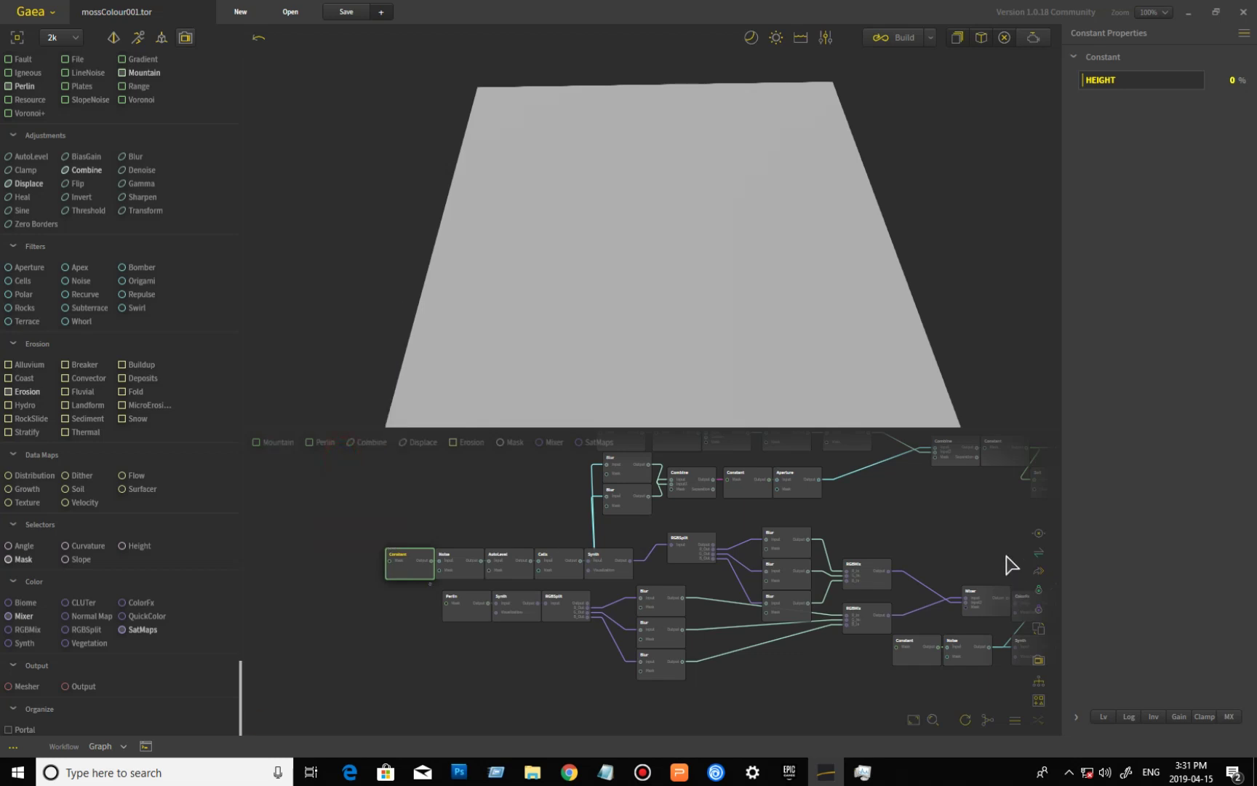
Inspect the Normal Map output, trying Flip Y and then switching it back off.
{"action": "middle_click_drag", "start_coordinate": [811, 551], "coordinate": [769, 597]}
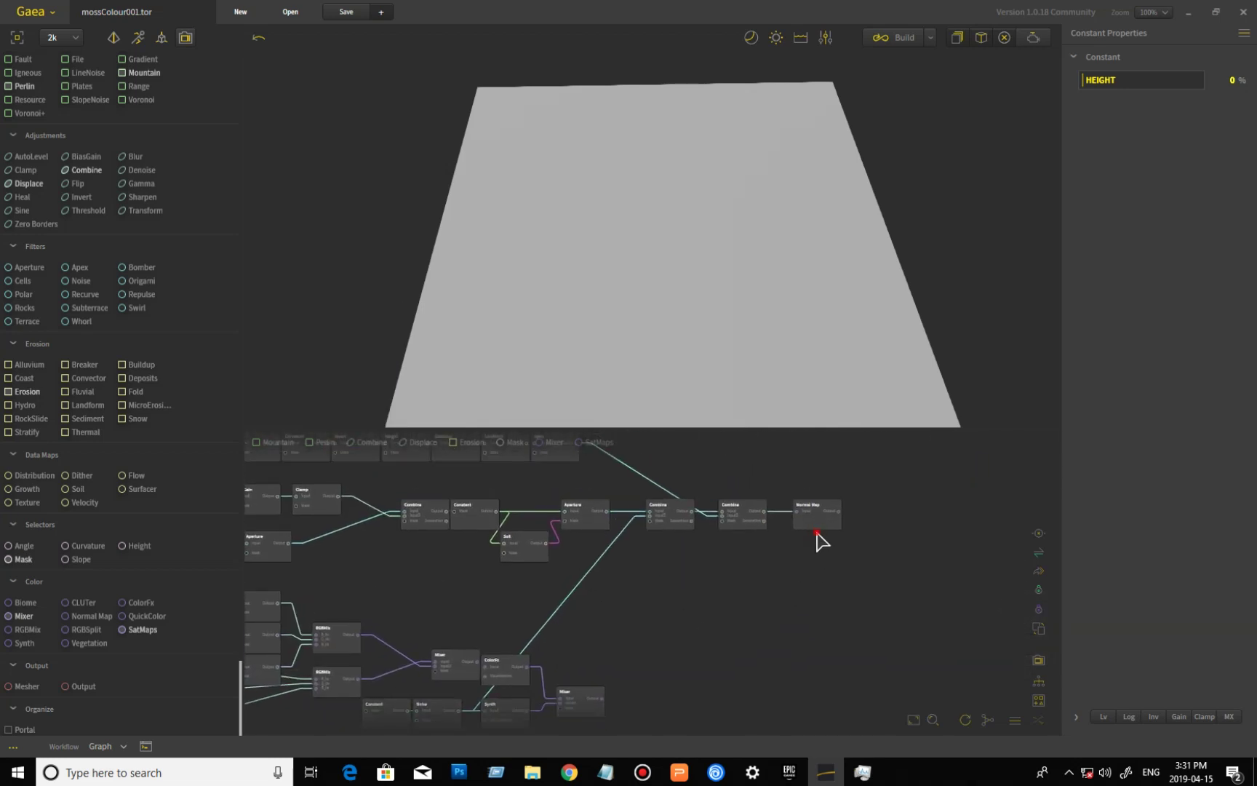
{"action": "left_click", "coordinate": [829, 524]}
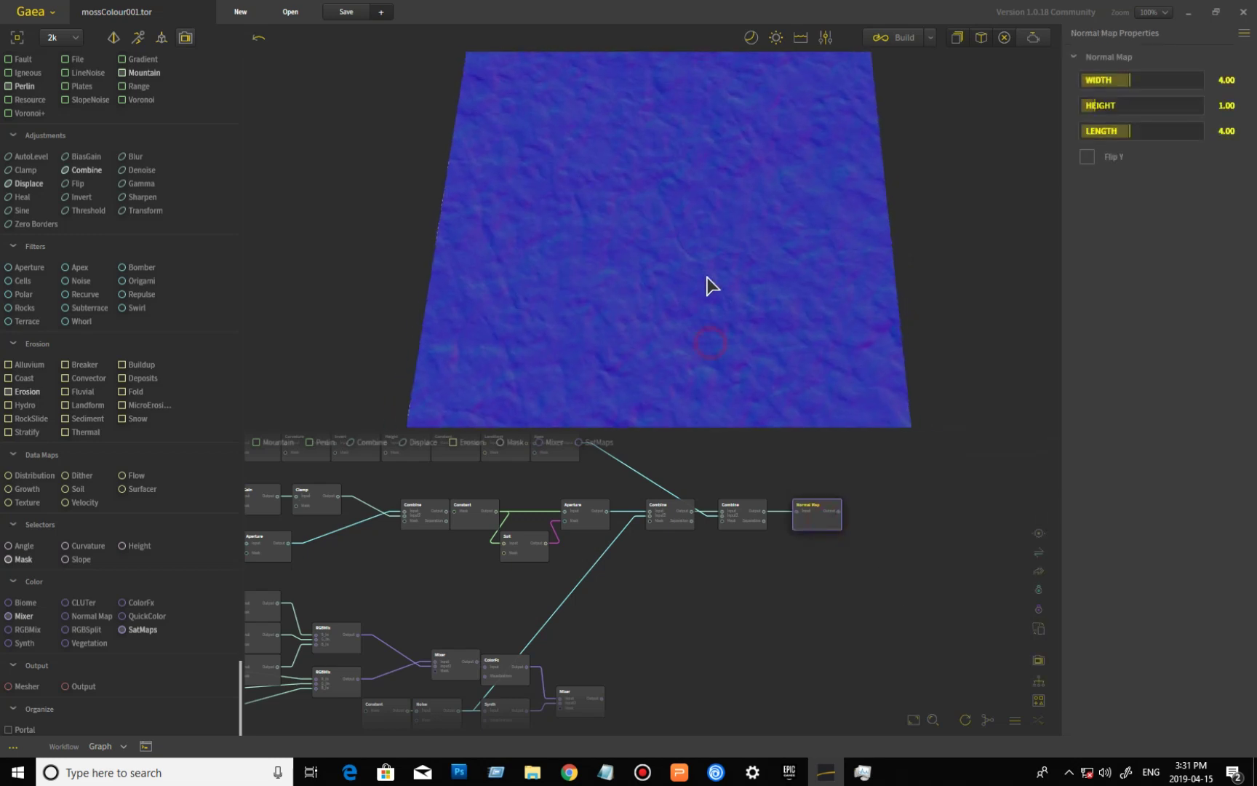
{"action": "scroll", "coordinate": [710, 275], "scroll_direction": "up", "scroll_amount": 4}
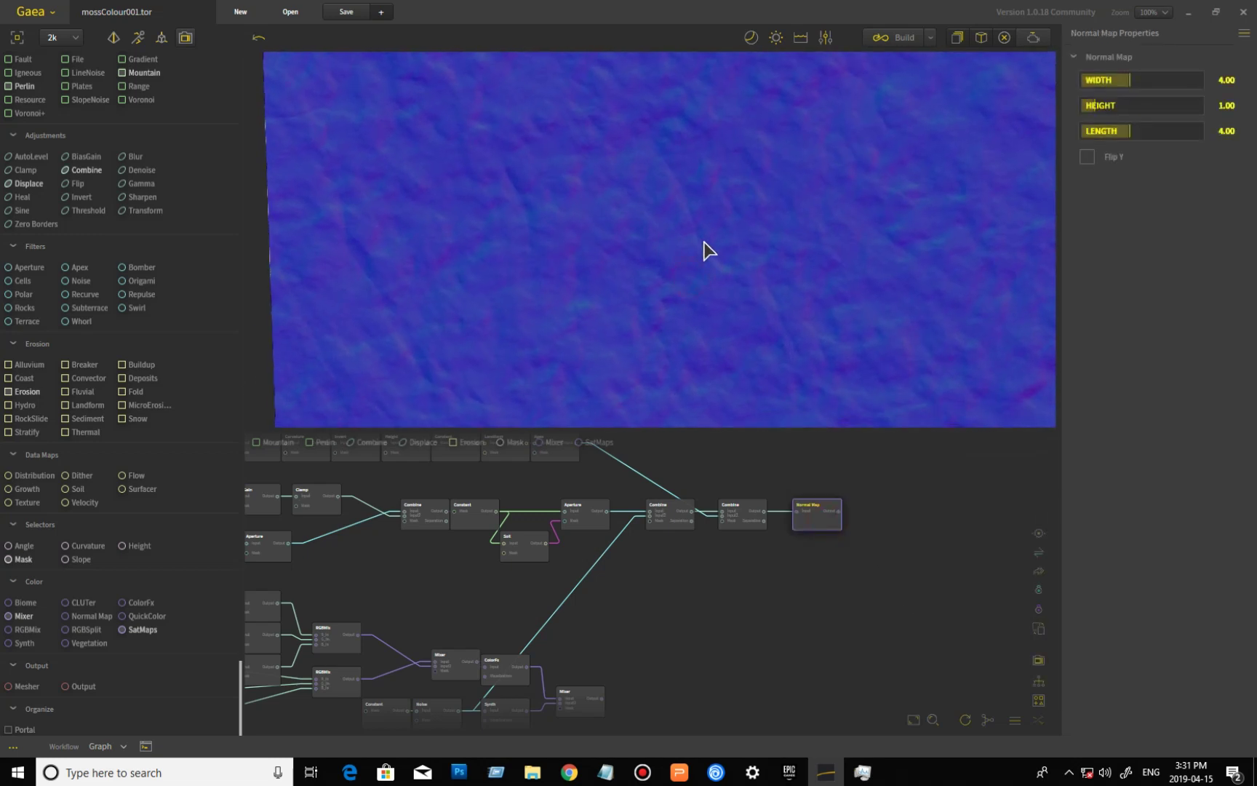
{"action": "scroll", "coordinate": [707, 250], "scroll_direction": "down", "scroll_amount": 2}
{"action": "left_click_drag", "start_coordinate": [707, 250], "coordinate": [696, 298]}
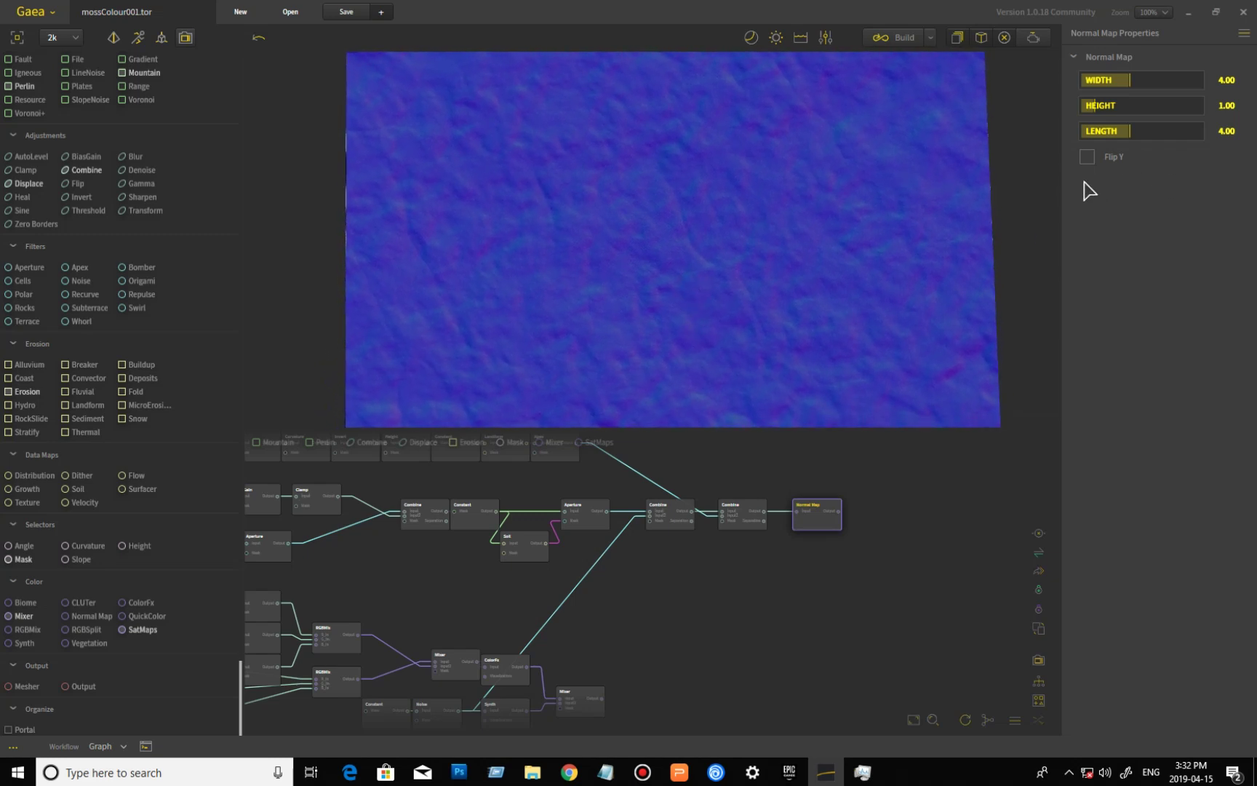
{"action": "left_click", "coordinate": [1087, 158]}
{"action": "left_click_drag", "start_coordinate": [800, 281], "coordinate": [794, 356]}
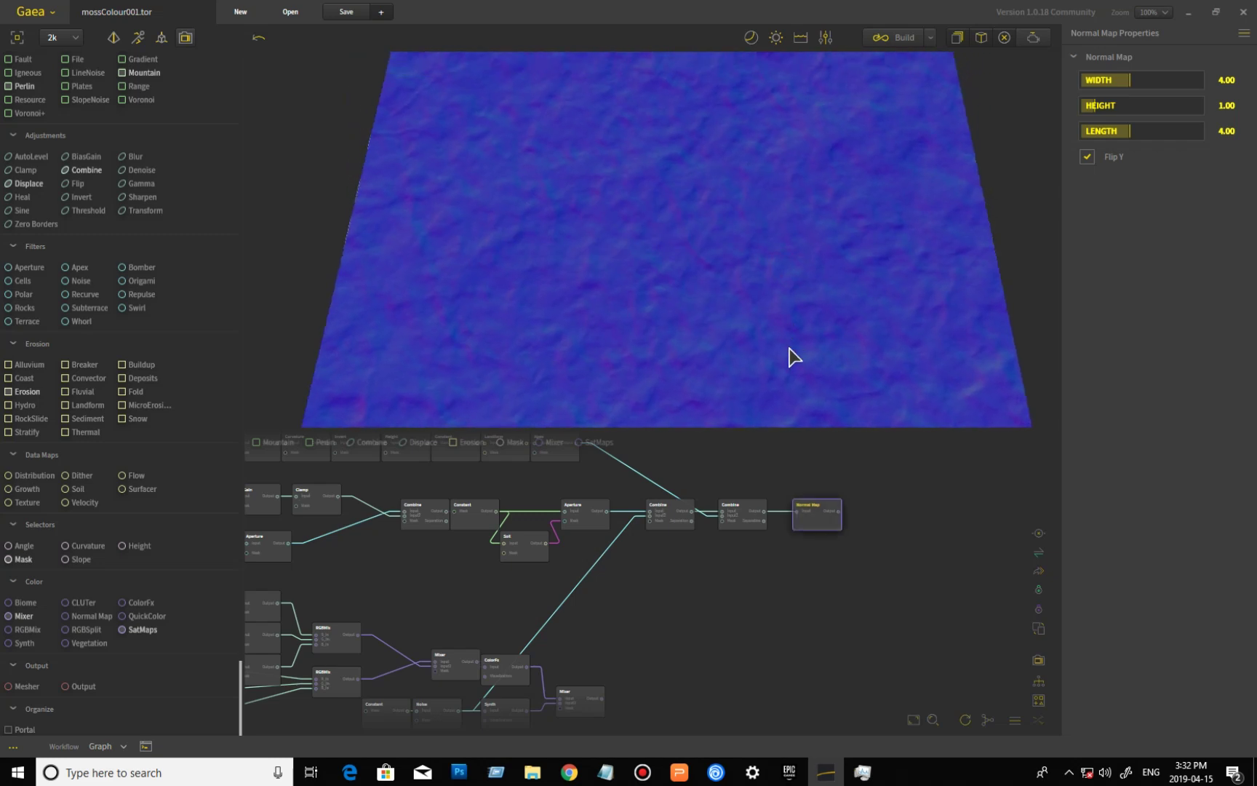
{"action": "left_click", "coordinate": [1087, 157]}
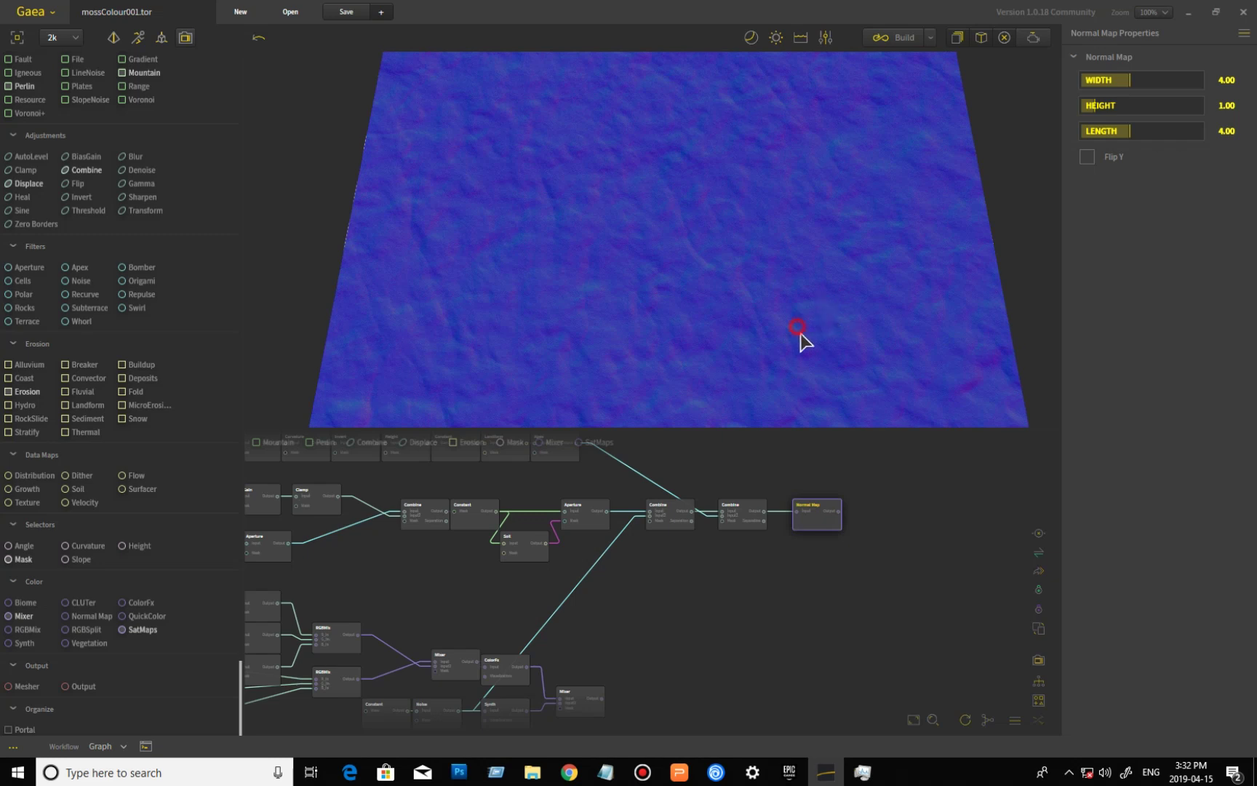
{"action": "left_click_drag", "start_coordinate": [797, 327], "coordinate": [808, 372]}
Mark the last Combine node and the Normal Map node for export.
{"action": "middle_click_drag", "start_coordinate": [766, 598], "coordinate": [789, 603]}
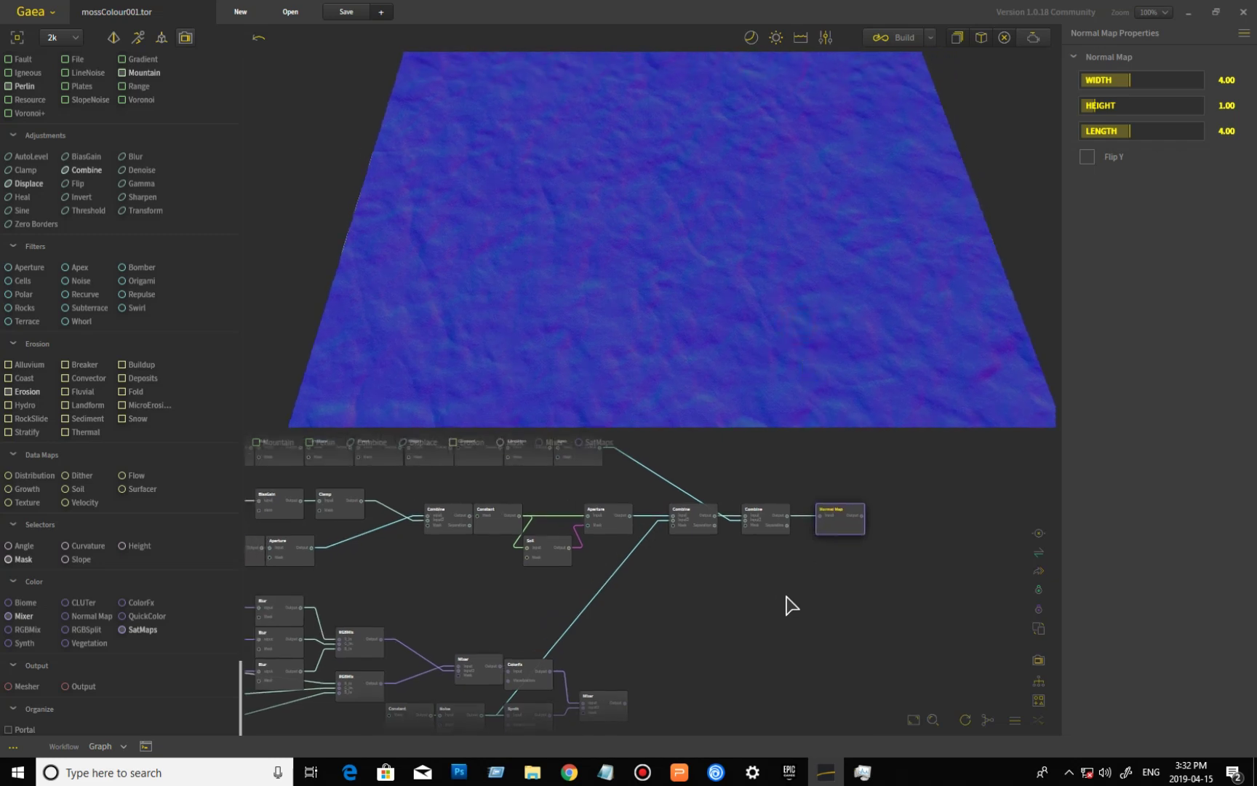
{"action": "left_click", "coordinate": [770, 516]}
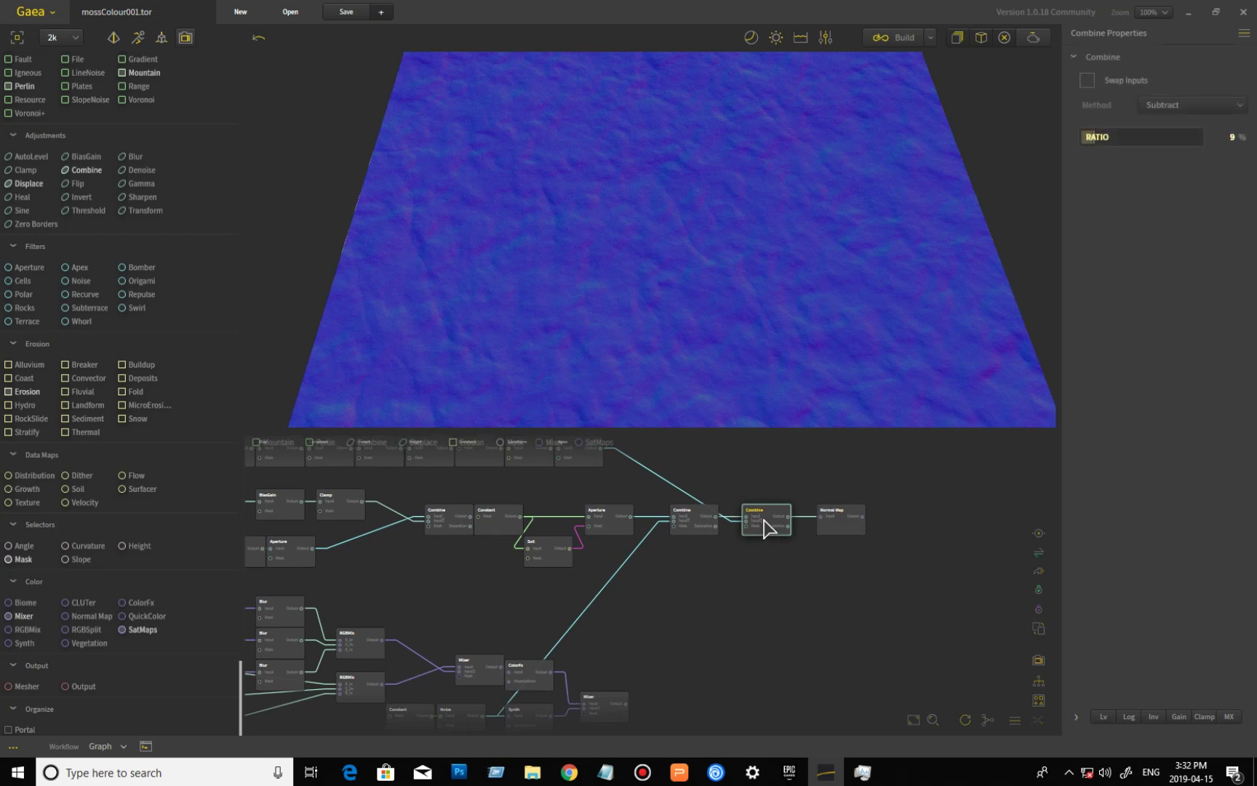
{"action": "right_click", "coordinate": [767, 518]}
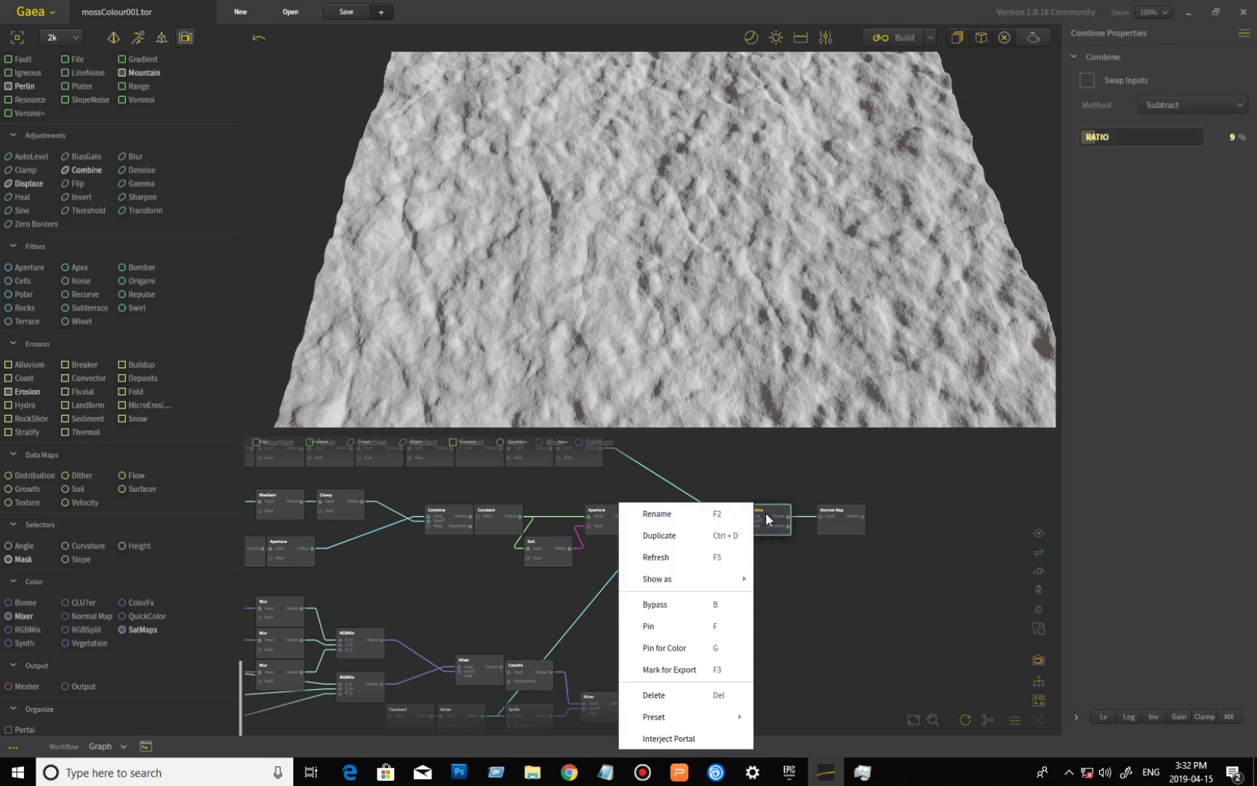
{"action": "left_click", "coordinate": [700, 670]}
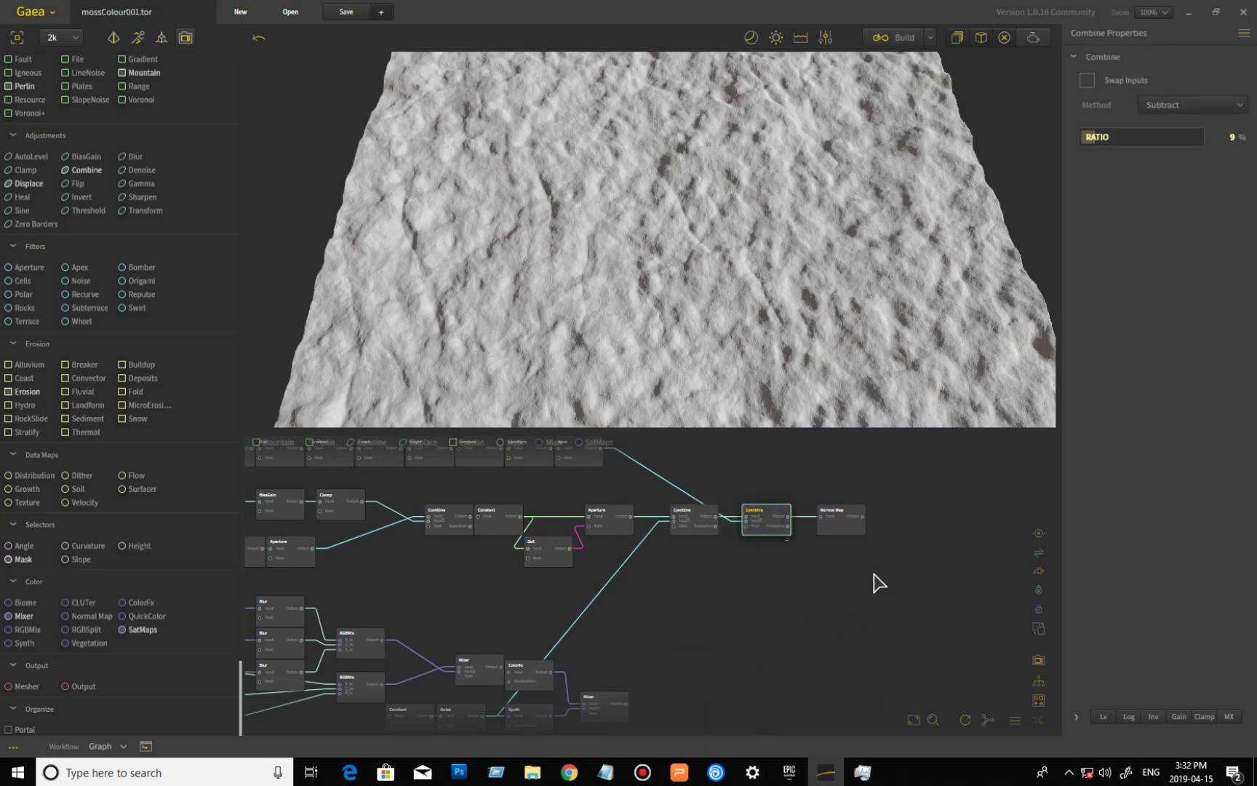
{"action": "left_click", "coordinate": [843, 525]}
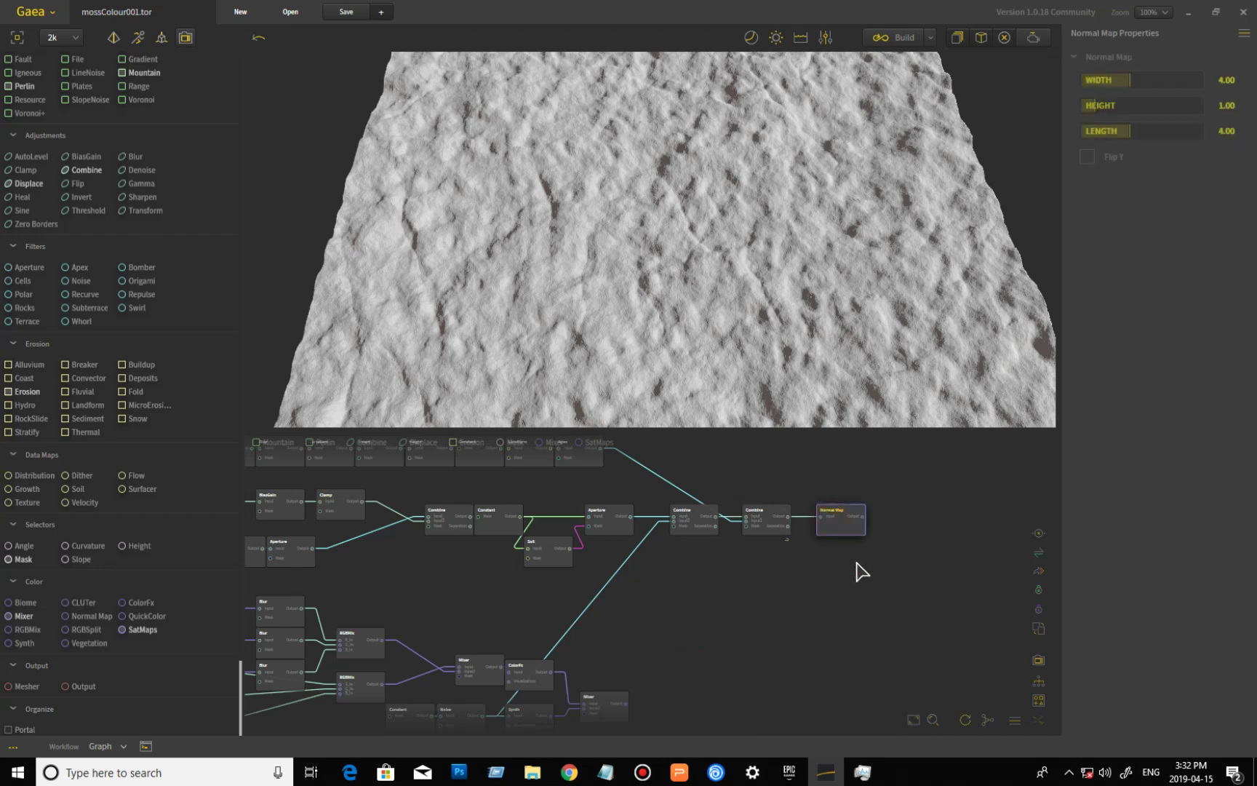
{"action": "right_click", "coordinate": [841, 524]}
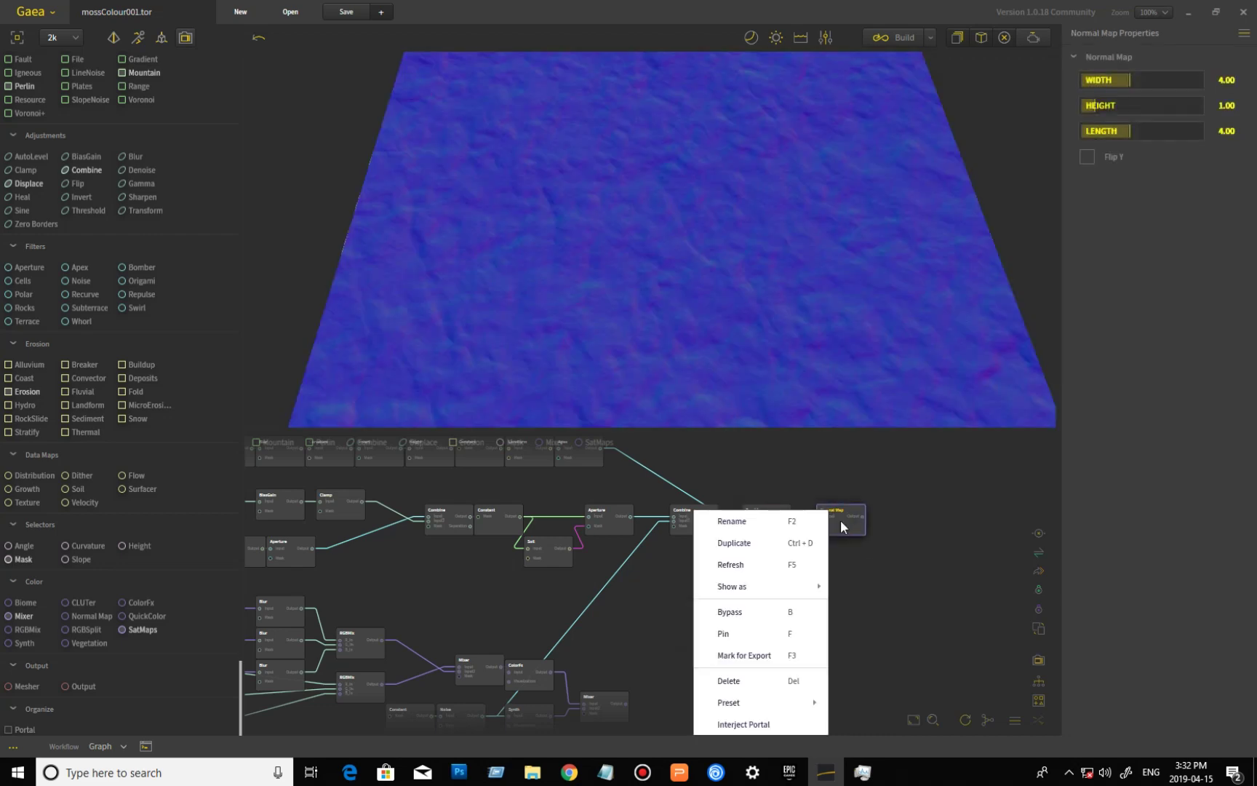
{"action": "left_click", "coordinate": [777, 654]}
Mark the final Mixer node for export as well.
{"action": "middle_click_drag", "start_coordinate": [695, 662], "coordinate": [760, 560]}
{"action": "left_click", "coordinate": [677, 592]}
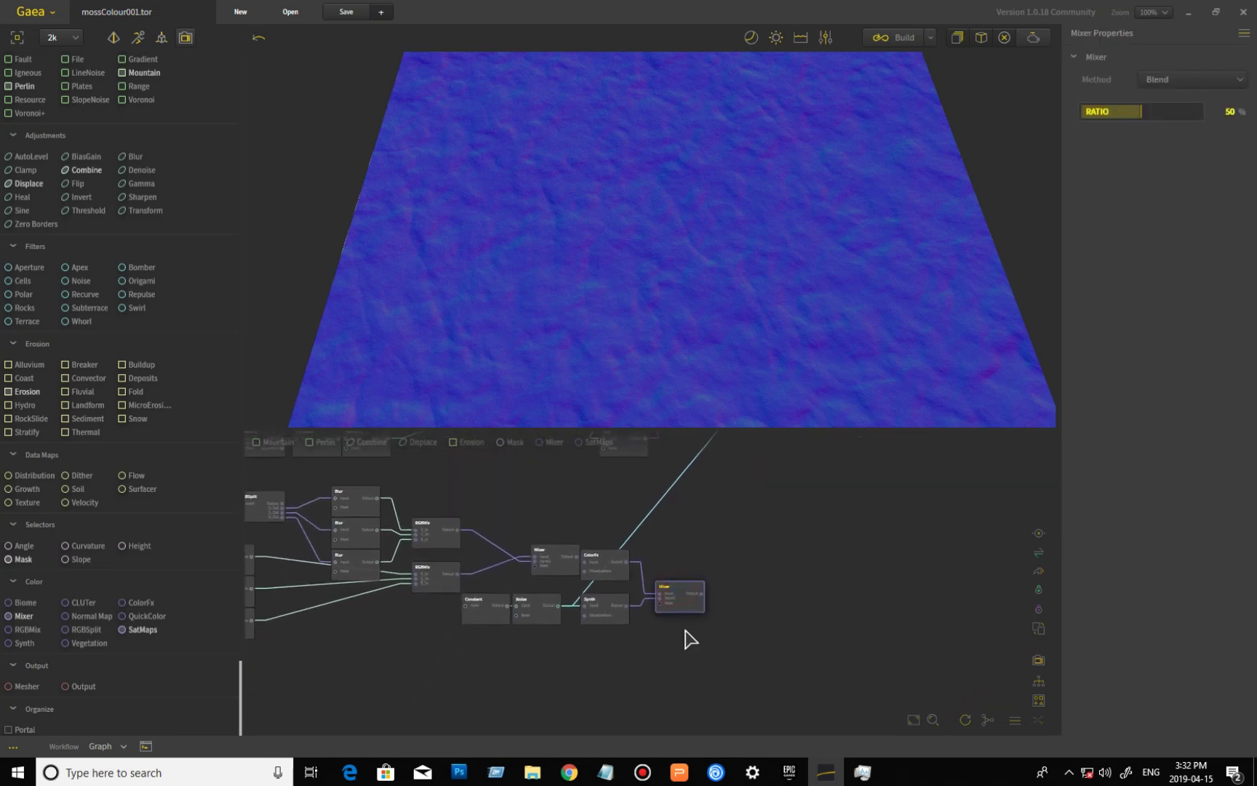
{"action": "right_click", "coordinate": [682, 597]}
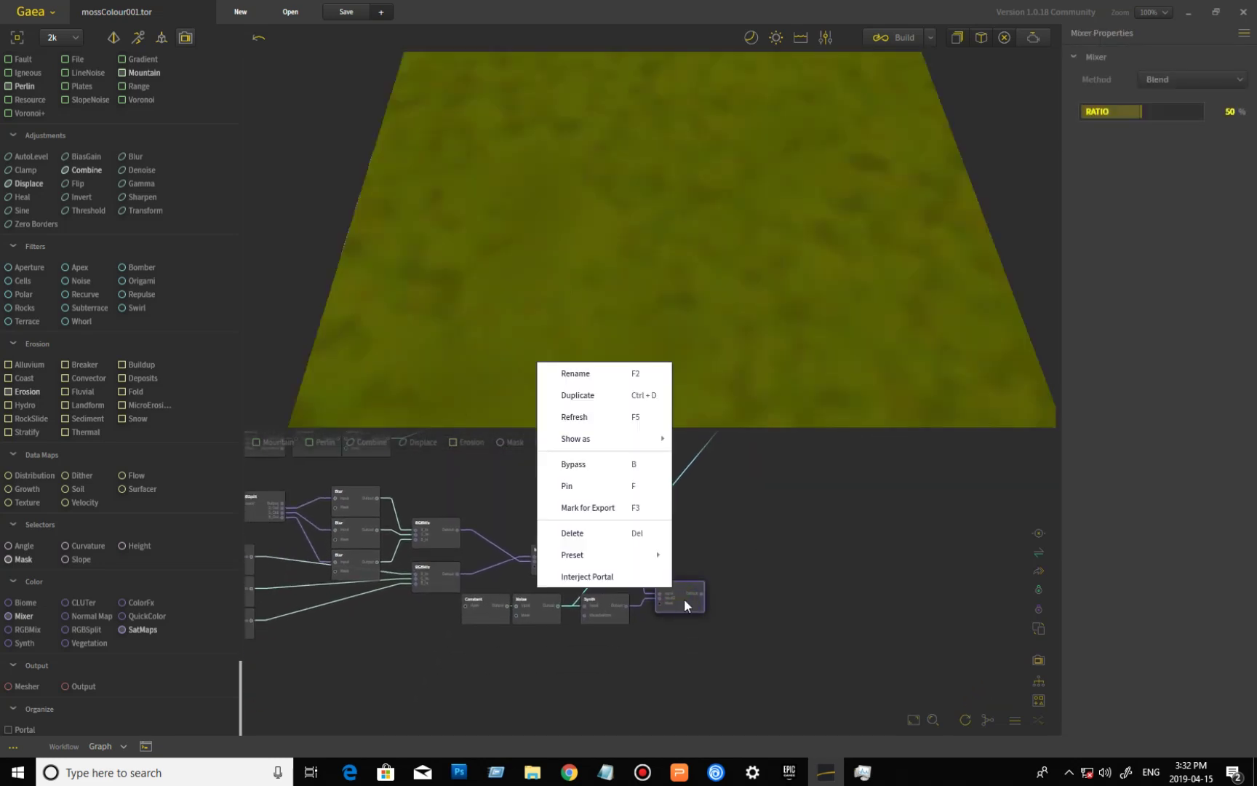
{"action": "left_click", "coordinate": [632, 508]}
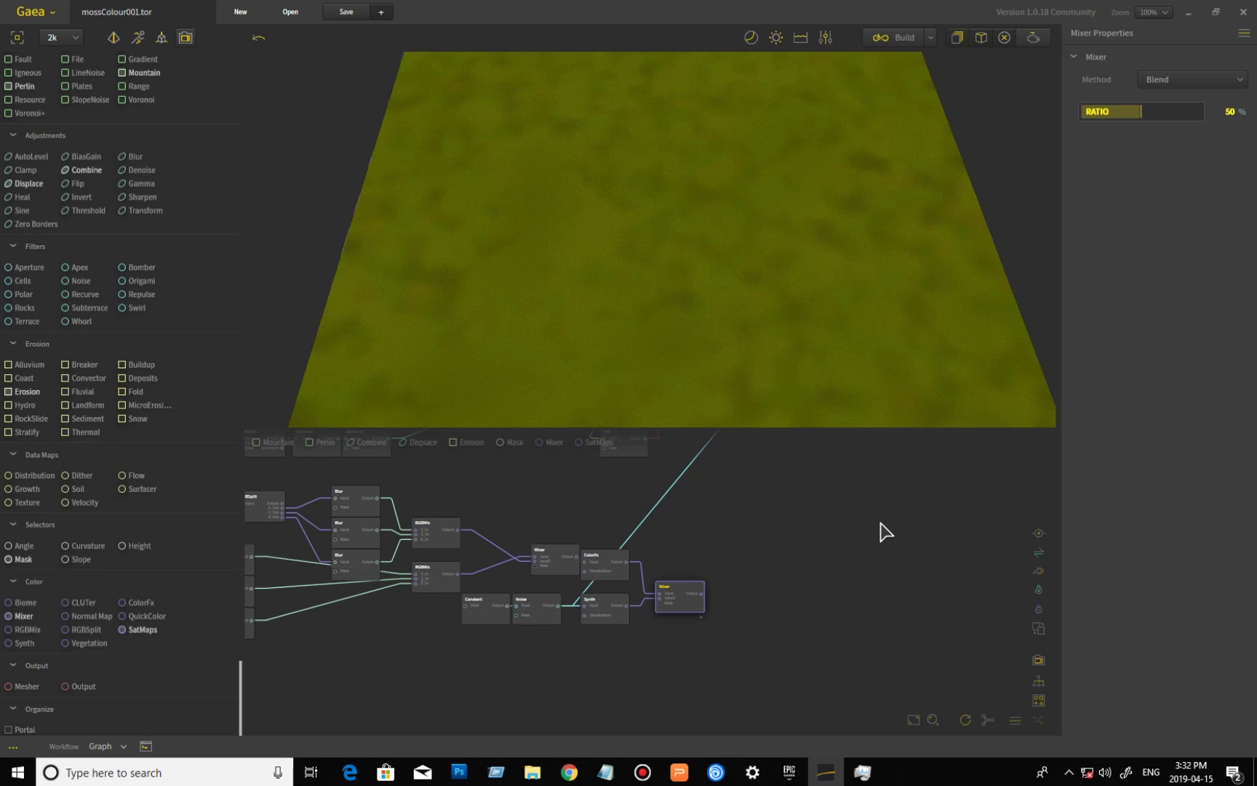
{"action": "right_click_drag", "start_coordinate": [884, 511], "coordinate": [757, 665]}
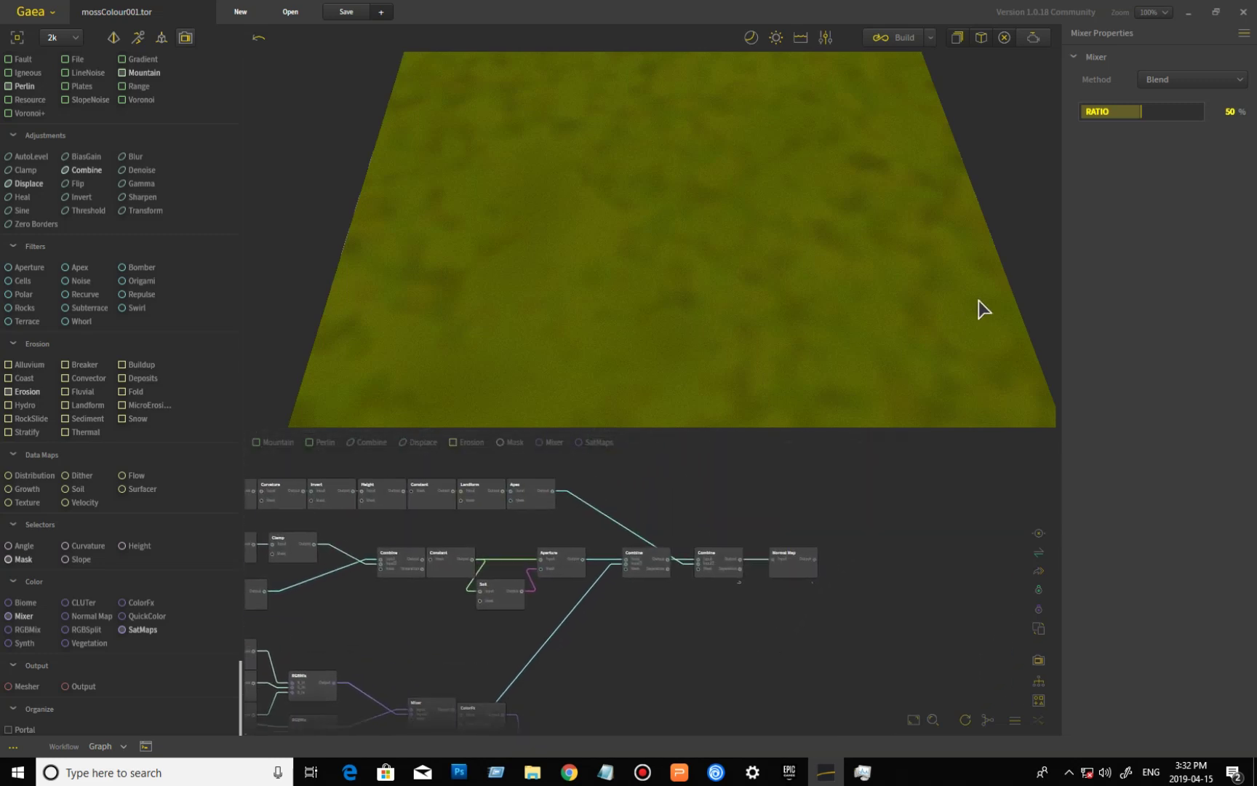
{"action": "left_click", "coordinate": [895, 37]}
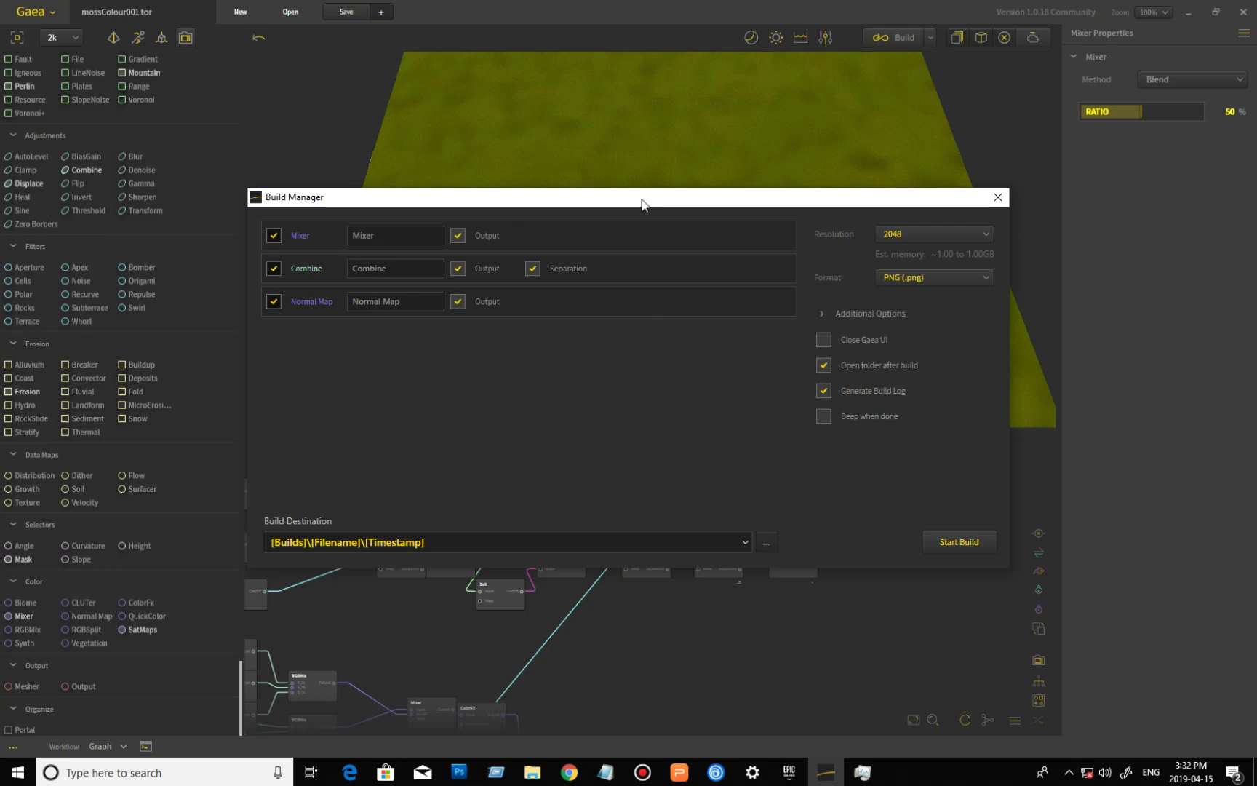
{"action": "left_click_drag", "start_coordinate": [641, 202], "coordinate": [600, 35]}
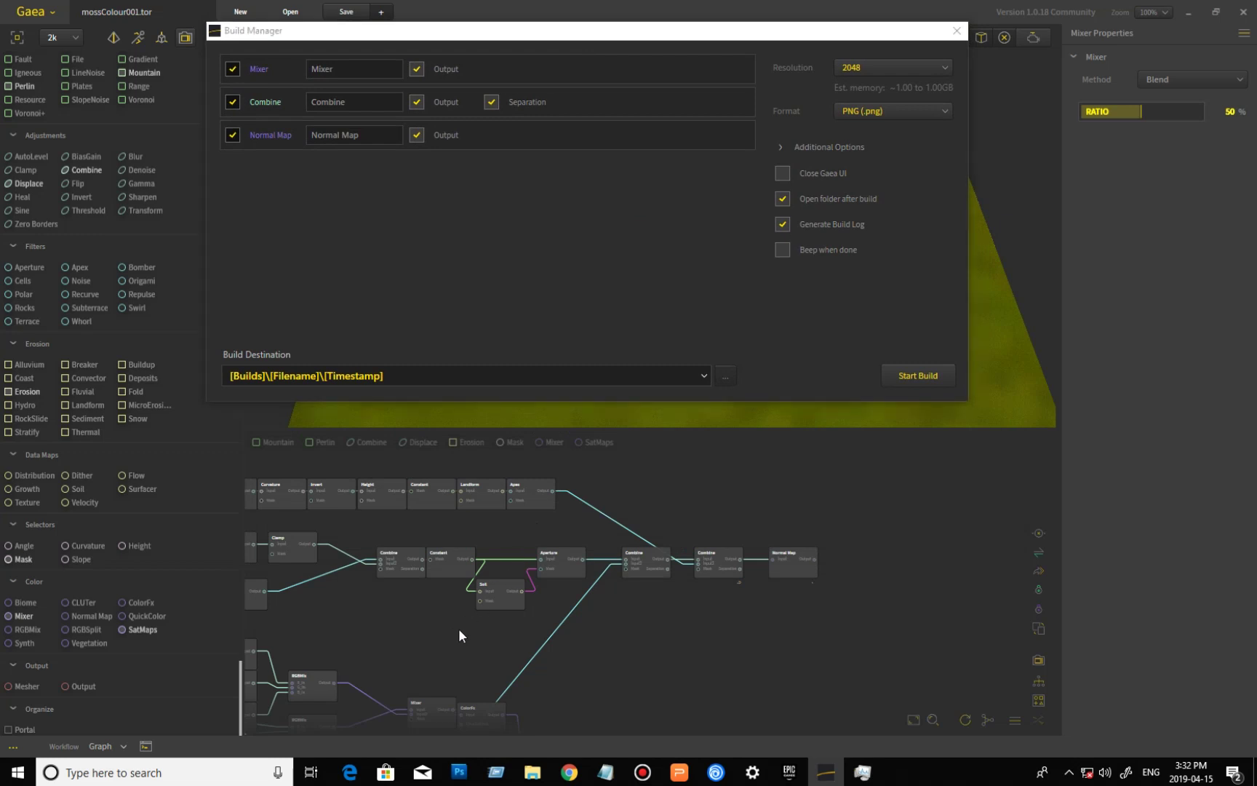
{"action": "left_click", "coordinate": [957, 31]}
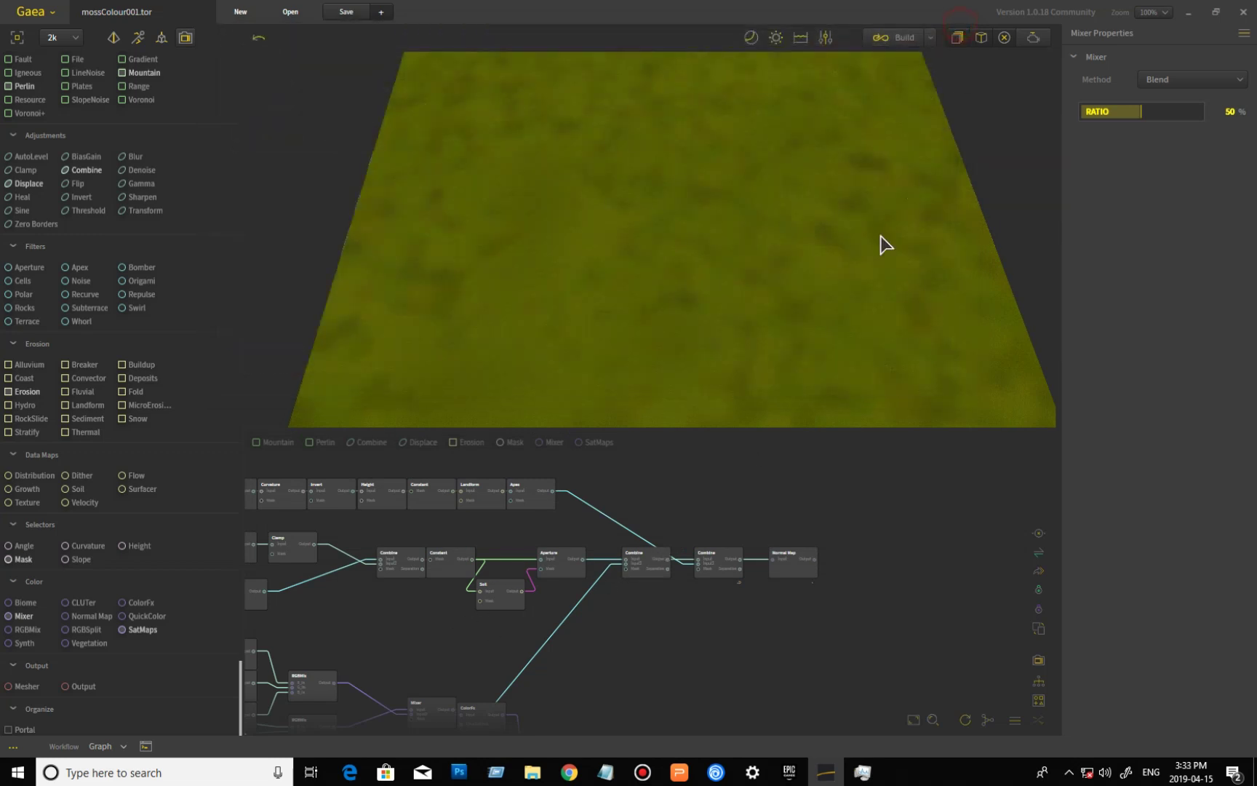
{"action": "middle_click_drag", "start_coordinate": [412, 654], "coordinate": [530, 591]}
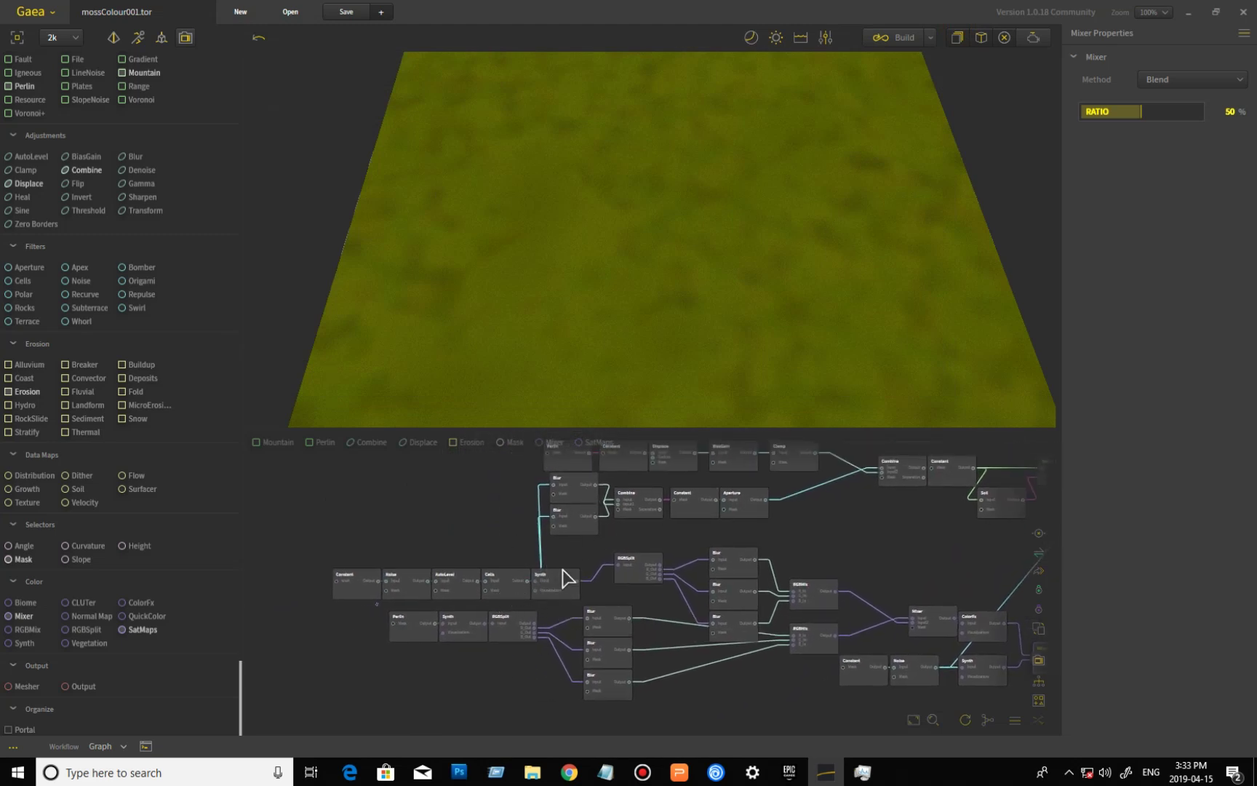
{"action": "middle_click_drag", "start_coordinate": [679, 603], "coordinate": [576, 592]}
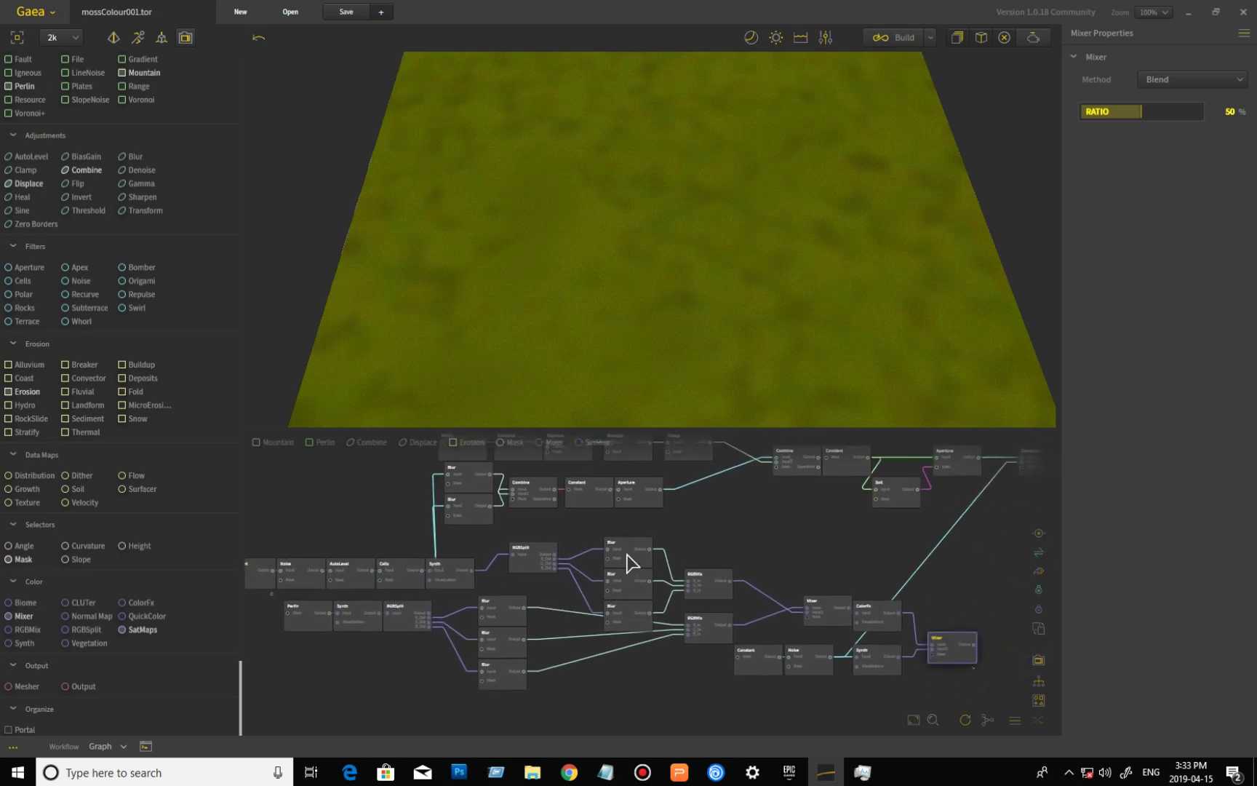